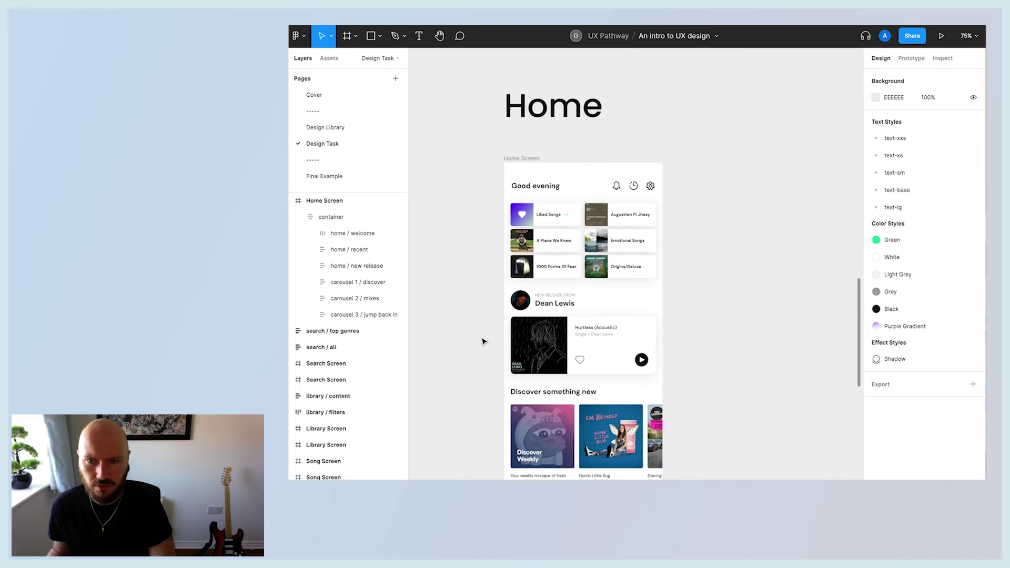
- Look over the local components and the Design Library page, and return to the Design Task page
{"action": "scroll", "coordinate": [532, 121], "scroll_direction": "left", "scroll_amount": 2}
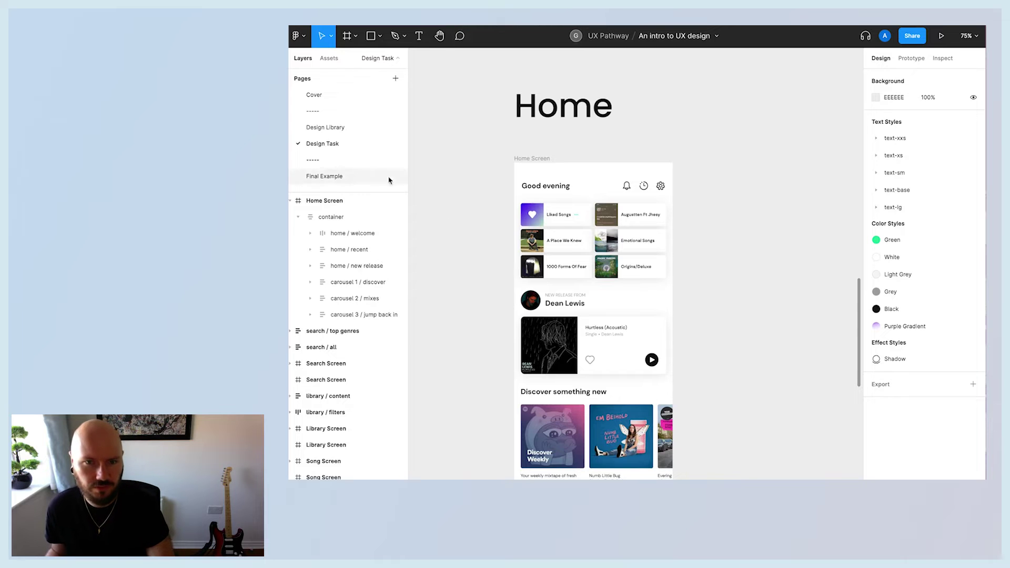
{"action": "left_click", "coordinate": [331, 58]}
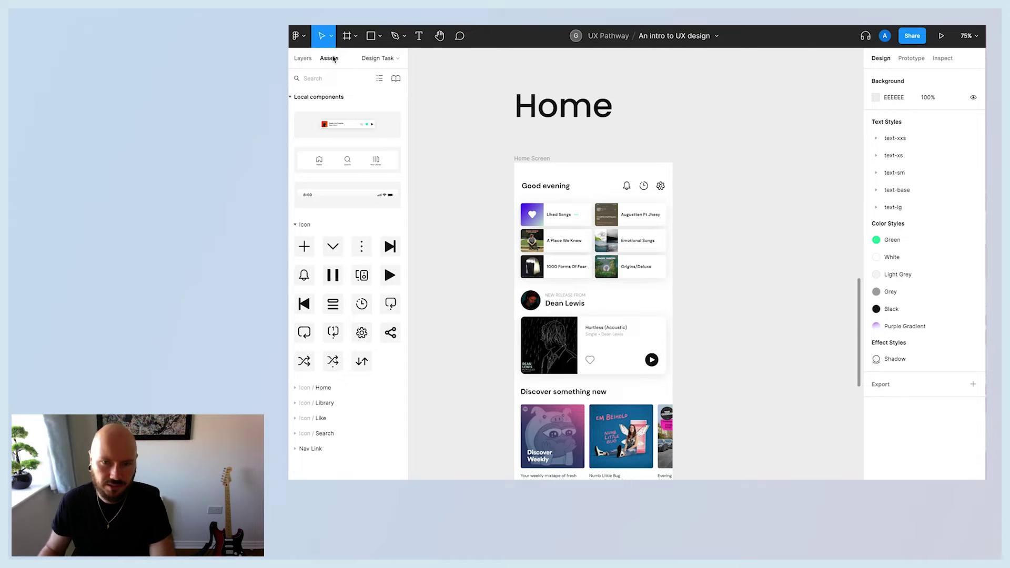
{"action": "left_click", "coordinate": [367, 59]}
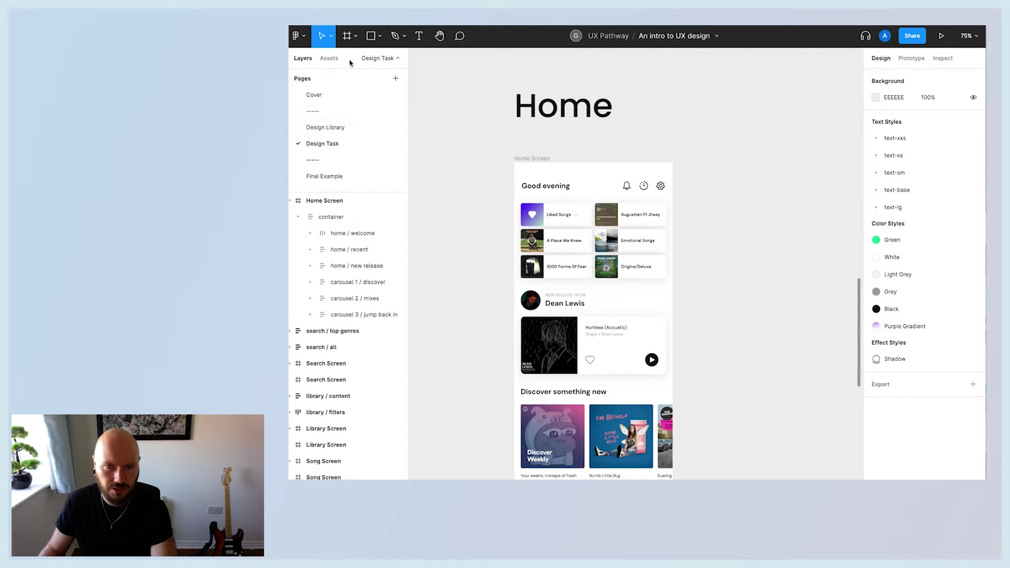
{"action": "left_click", "coordinate": [322, 129]}
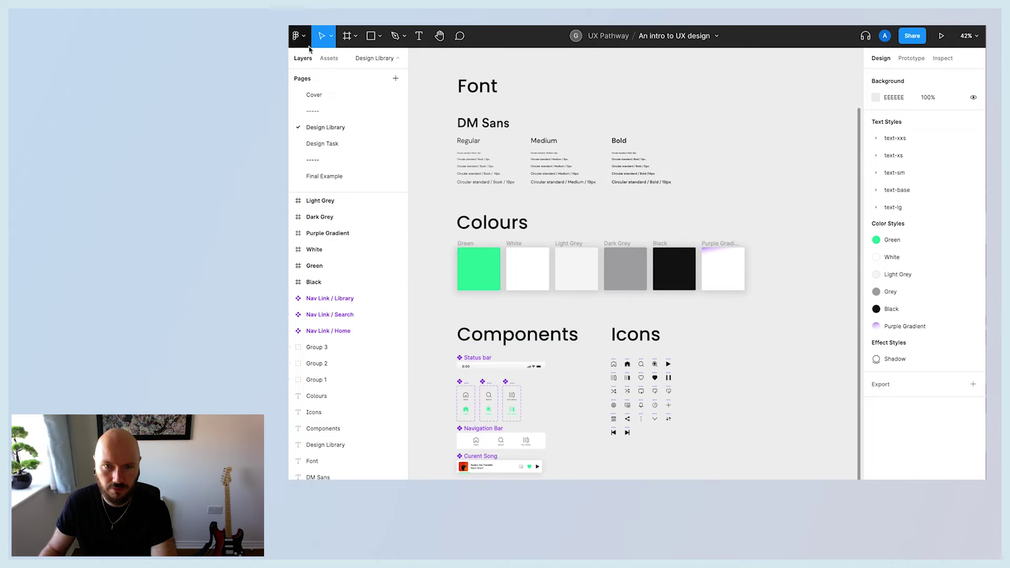
{"action": "left_click", "coordinate": [322, 144]}
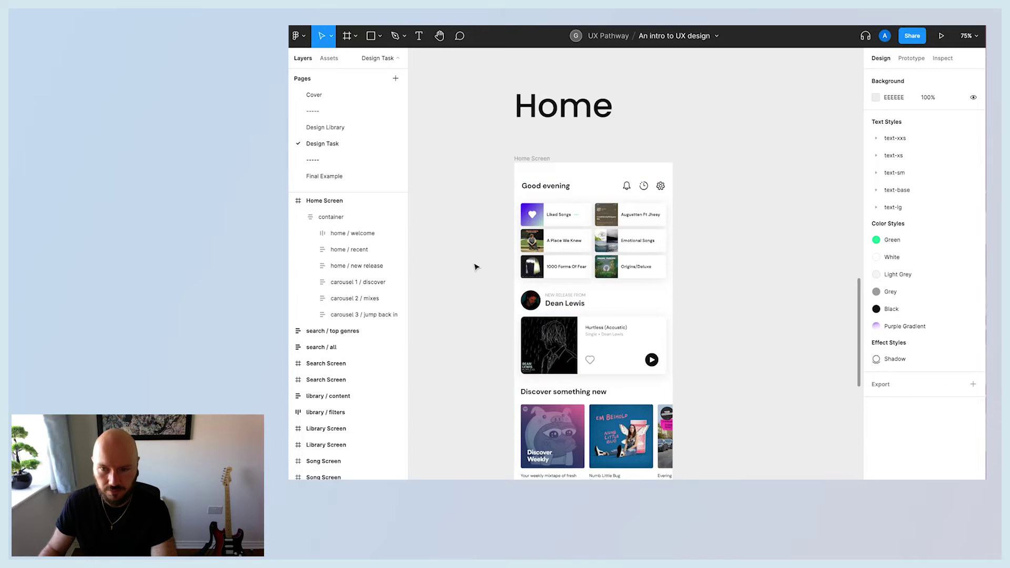
{"action": "scroll", "coordinate": [475, 266], "scroll_direction": "down", "scroll_amount": 2}
{"action": "scroll", "coordinate": [475, 265], "scroll_direction": "up", "scroll_amount": 1}
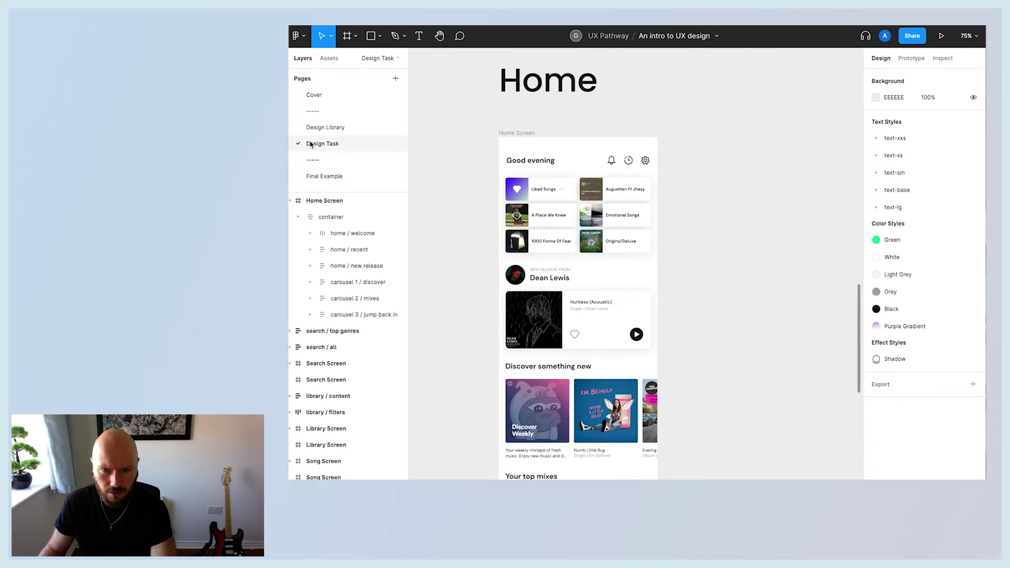
- Place an instance of the Status bar component on the empty canvas beside the Home Screen frame
{"action": "left_click", "coordinate": [329, 58]}
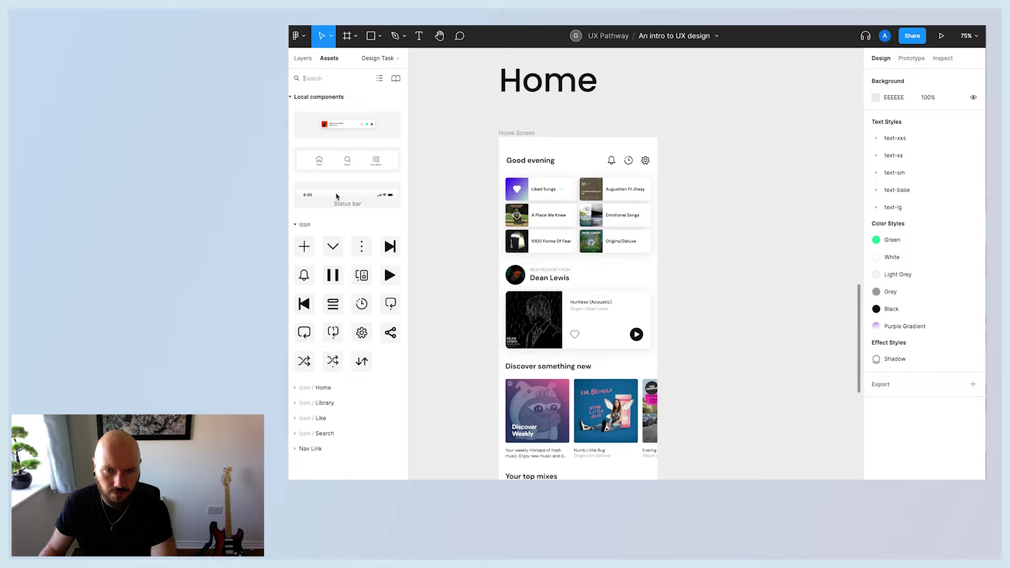
{"action": "left_click_drag", "start_coordinate": [336, 197], "coordinate": [730, 232]}
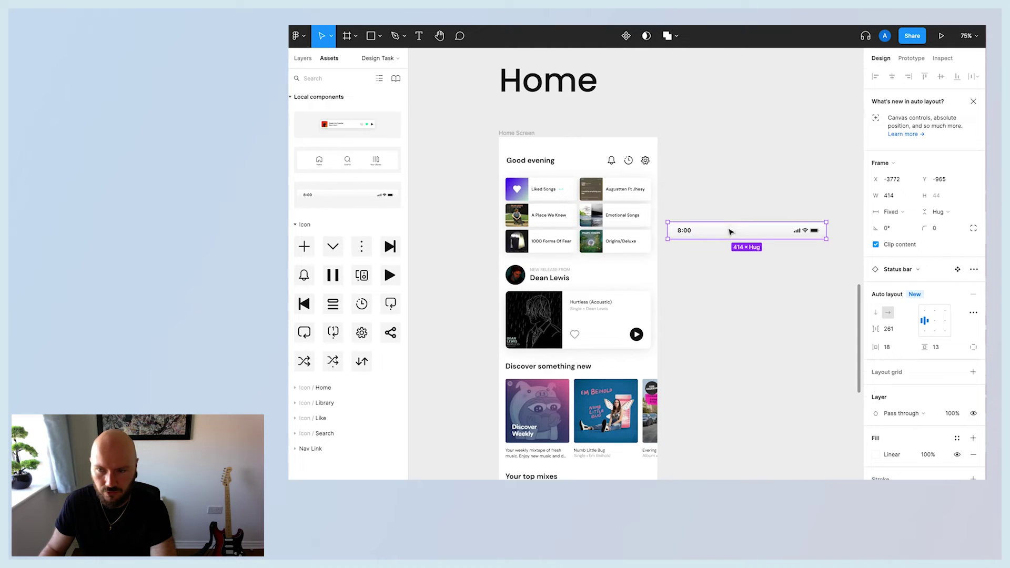
{"action": "left_click", "coordinate": [735, 297]}
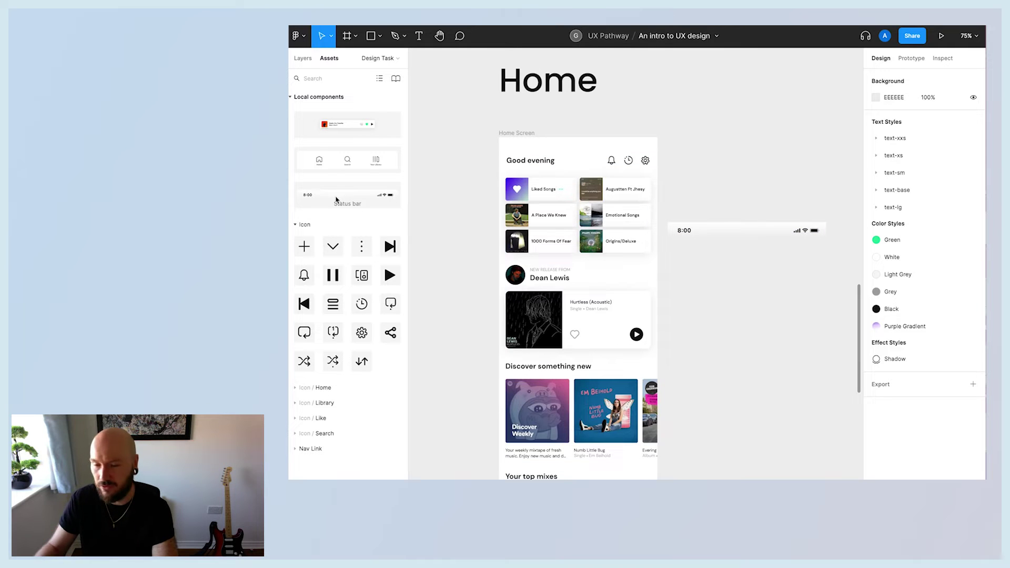
{"action": "left_click_drag", "start_coordinate": [337, 200], "coordinate": [741, 169]}
{"action": "left_click", "coordinate": [729, 122]}
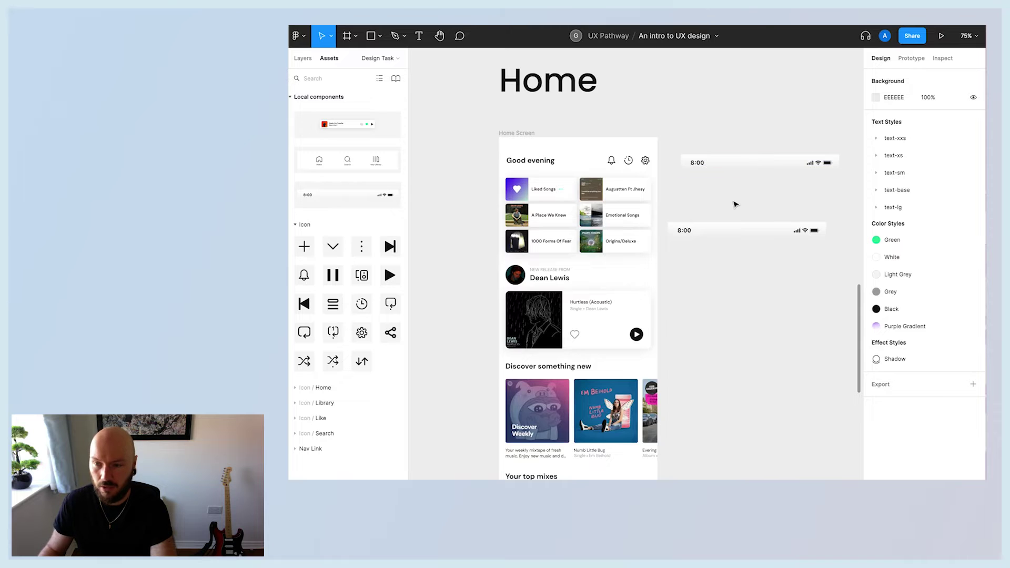
{"action": "scroll", "coordinate": [734, 204], "scroll_direction": "right", "scroll_amount": 4}
{"action": "scroll", "coordinate": [735, 203], "scroll_direction": "left", "scroll_amount": 3}
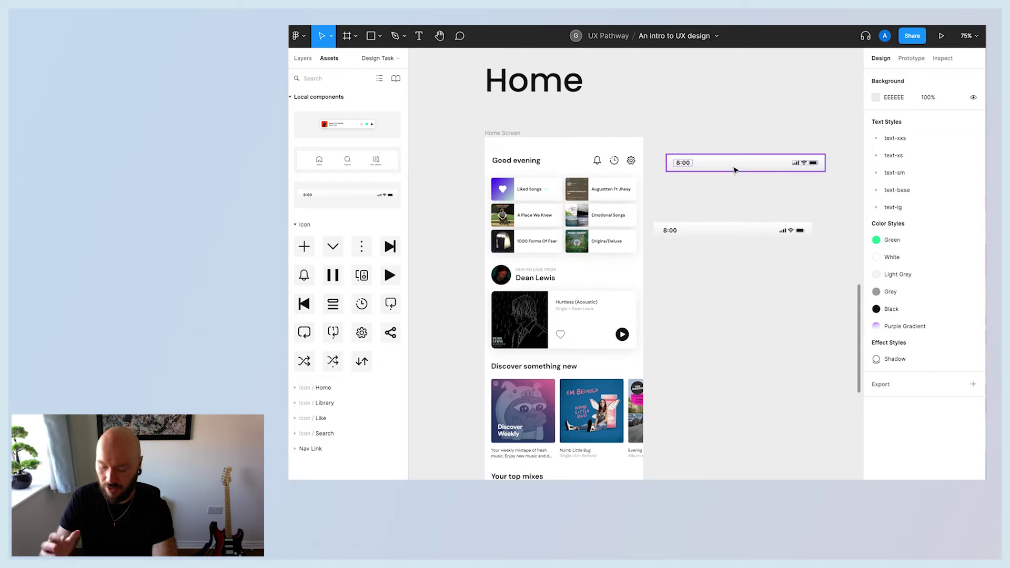
{"action": "left_click", "coordinate": [735, 170]}
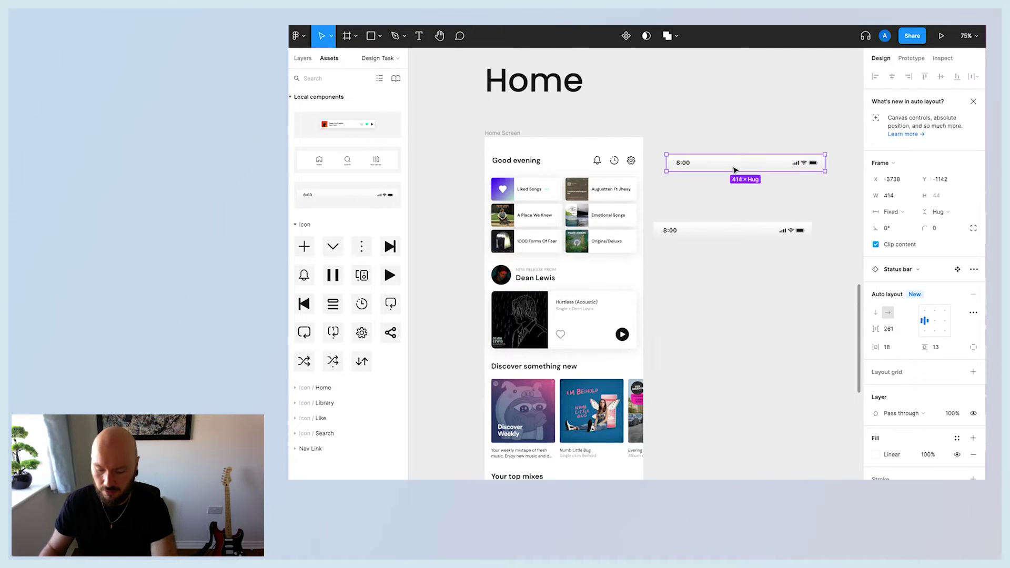
{"action": "key", "text": "Delete"}
- Move the status bar to the top edge of the Home Screen, and place Navigation Bar and Curent Song instances beside the frame
{"action": "left_click_drag", "start_coordinate": [712, 235], "coordinate": [545, 151]}
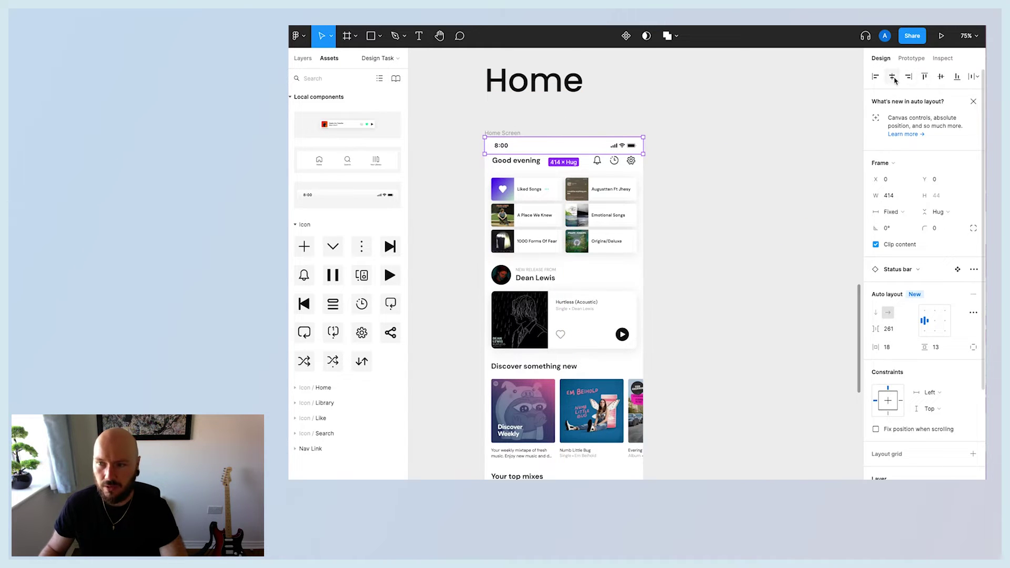
{"action": "left_click_drag", "start_coordinate": [348, 159], "coordinate": [756, 268]}
{"action": "left_click_drag", "start_coordinate": [346, 127], "coordinate": [745, 238]}
{"action": "left_click", "coordinate": [742, 183]}
{"action": "left_click", "coordinate": [720, 154]}
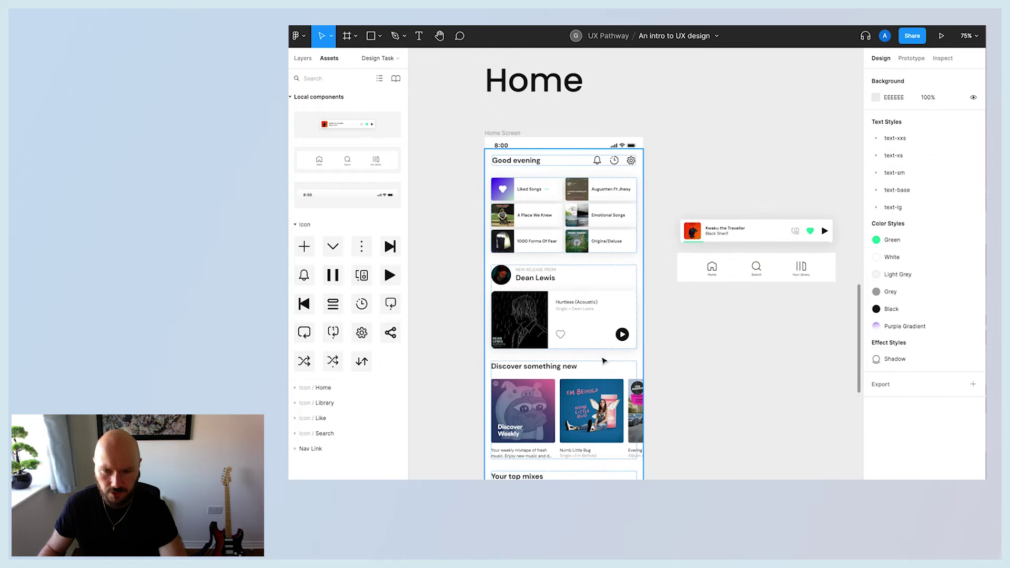
- Move the Navigation Bar and Curent Song instances from the canvas into the Home Screen frame
{"action": "left_click", "coordinate": [499, 132]}
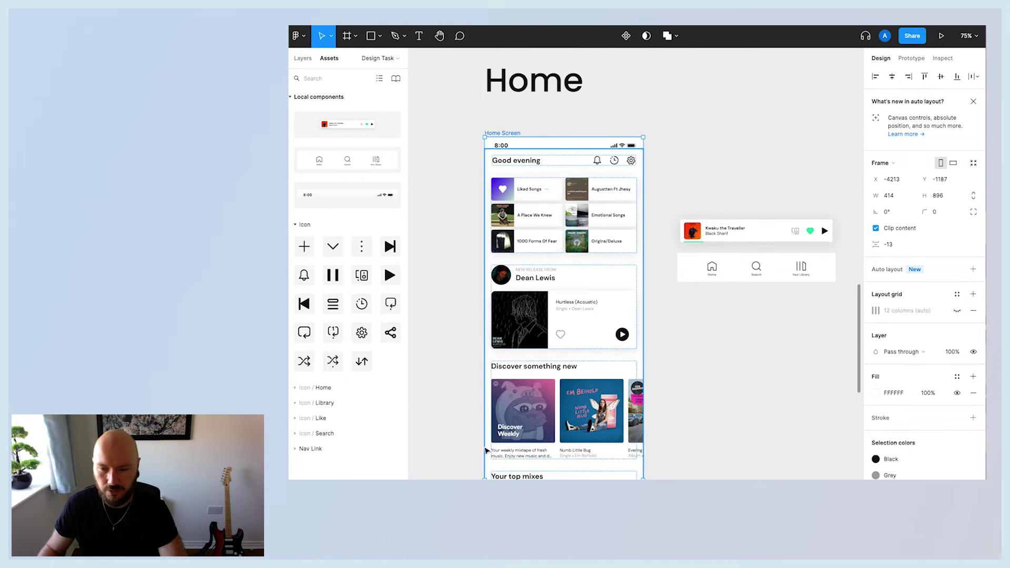
{"action": "left_click", "coordinate": [737, 435]}
{"action": "scroll", "coordinate": [736, 450], "scroll_direction": "down", "scroll_amount": 2}
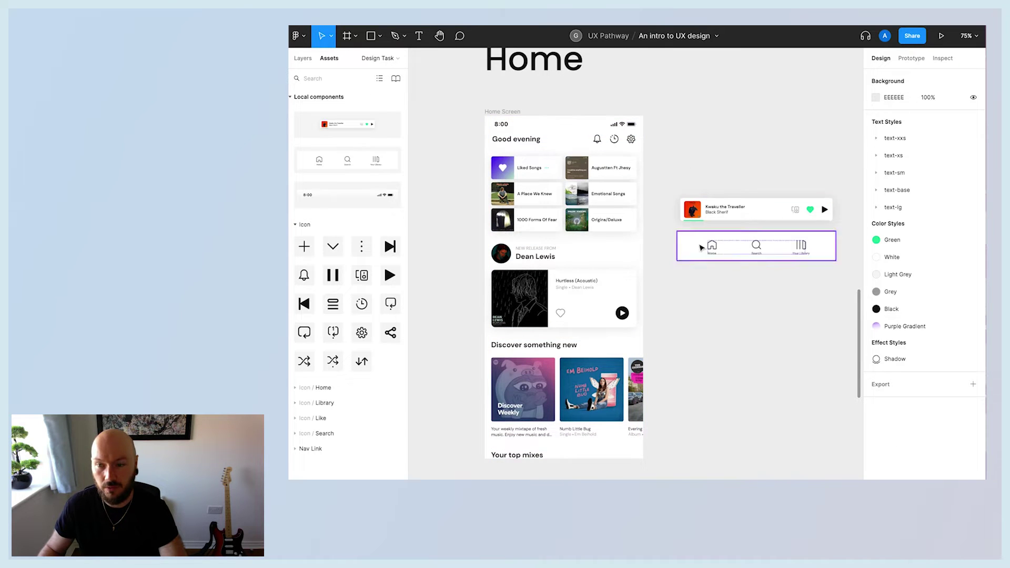
{"action": "left_click_drag", "start_coordinate": [701, 256], "coordinate": [516, 260]}
{"action": "left_click_drag", "start_coordinate": [720, 217], "coordinate": [531, 127]}
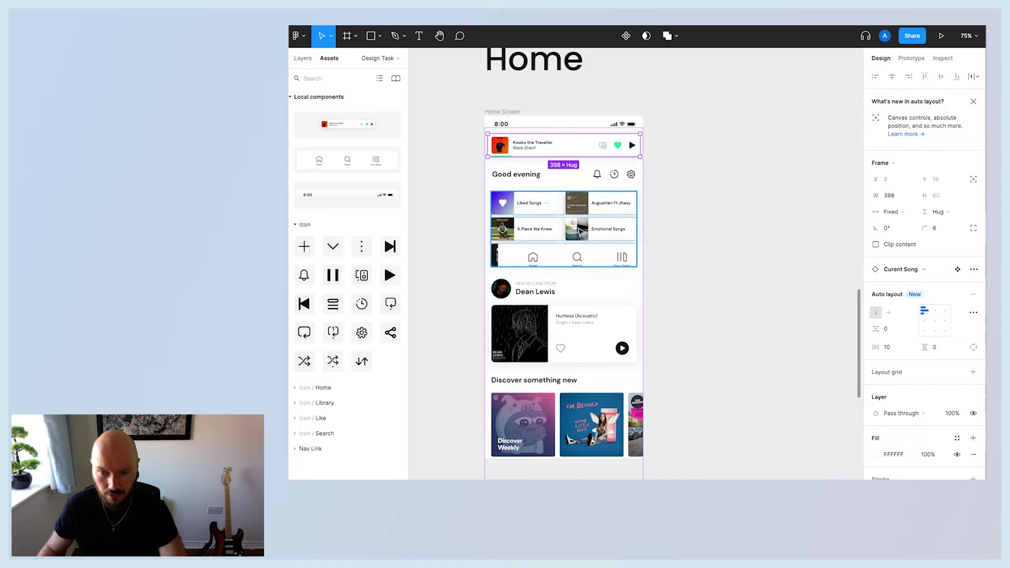
- Align the Navigation Bar to the horizontal centre and bottom edge of the Home Screen frame
{"action": "left_click", "coordinate": [568, 263]}
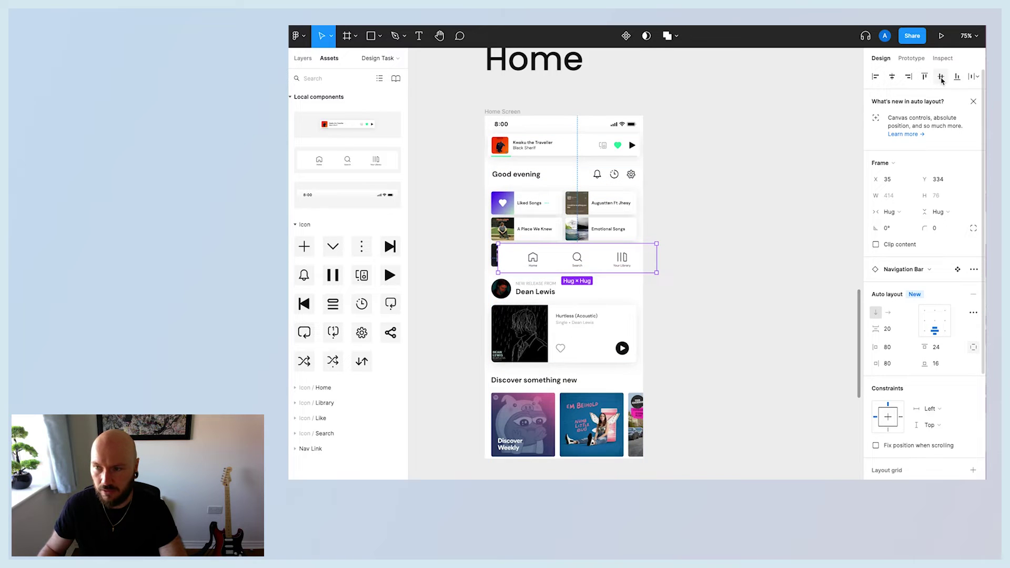
{"action": "left_click", "coordinate": [892, 77]}
{"action": "left_click", "coordinate": [957, 77]}
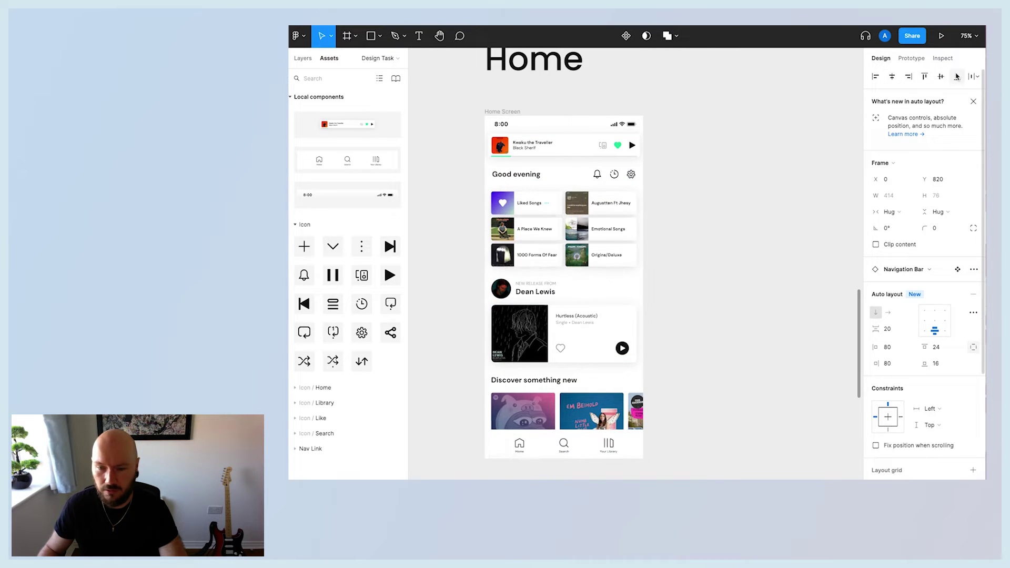
- Move the Curent Song layer out of the container to the top of the Home Screen's layer stack
{"action": "left_click", "coordinate": [524, 154]}
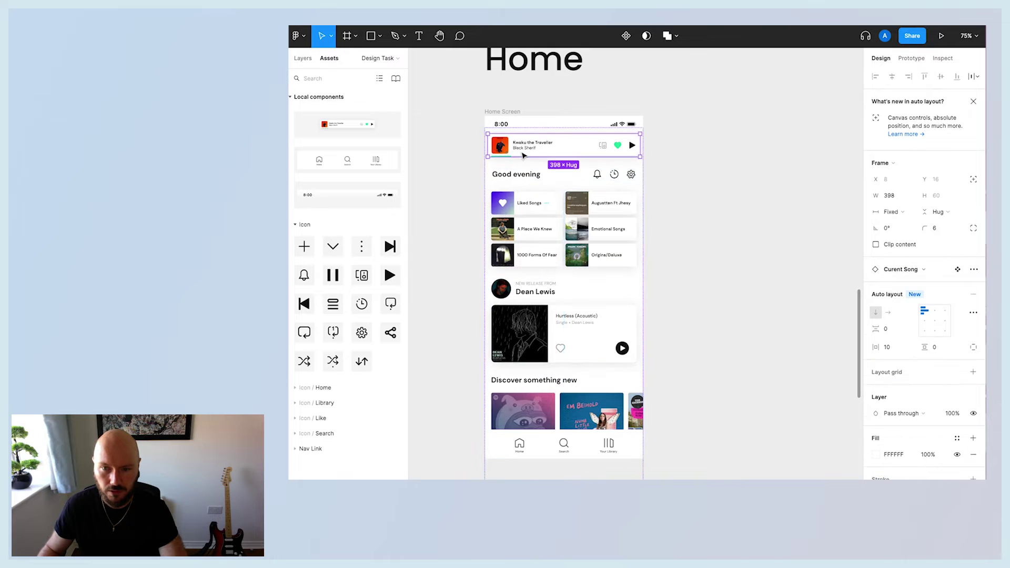
{"action": "left_click", "coordinate": [302, 58]}
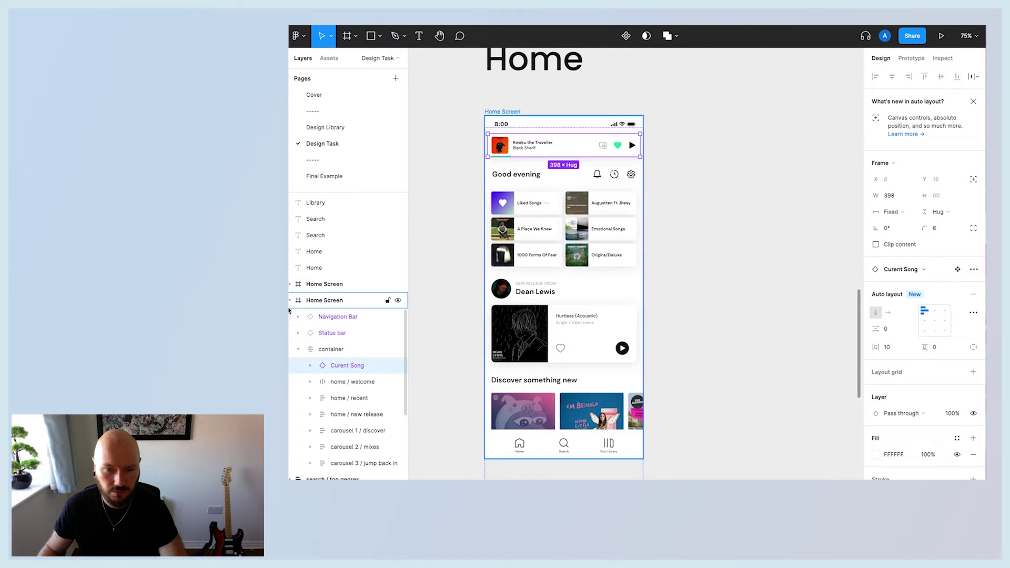
{"action": "scroll", "coordinate": [347, 357], "scroll_direction": "down", "scroll_amount": 1}
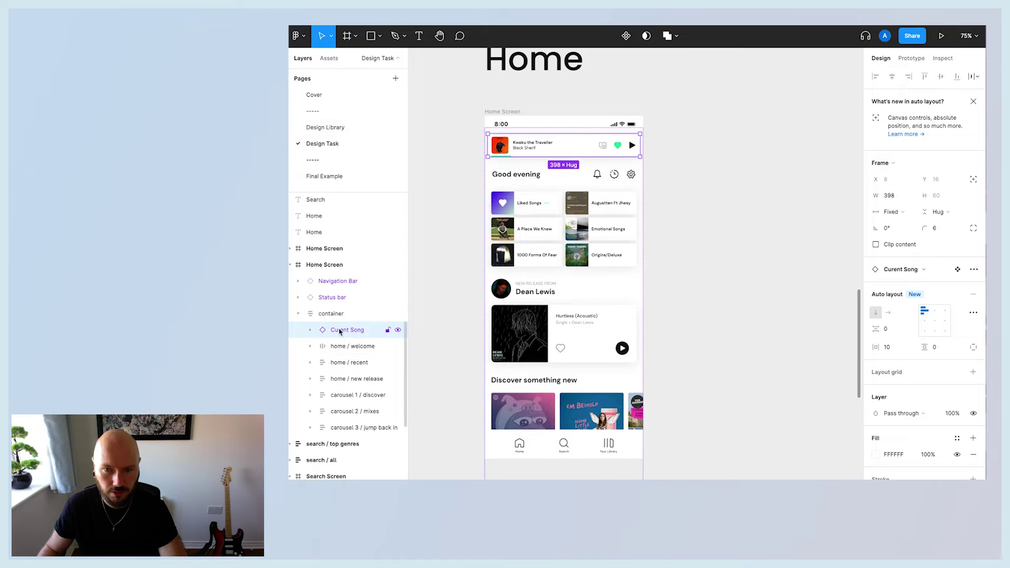
{"action": "left_click_drag", "start_coordinate": [339, 331], "coordinate": [337, 274]}
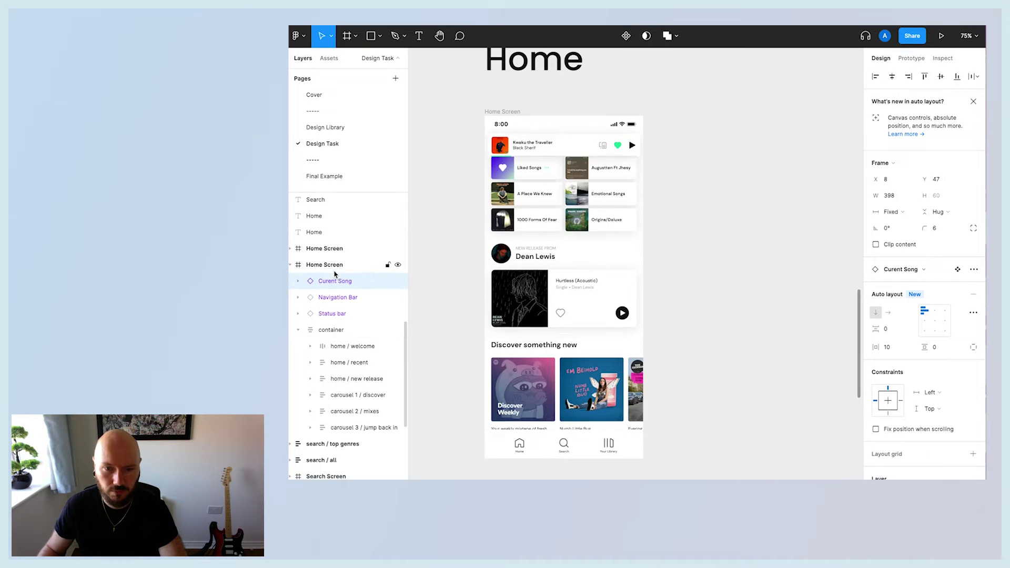
{"action": "left_click", "coordinate": [331, 298]}
{"action": "left_click", "coordinate": [570, 152]}
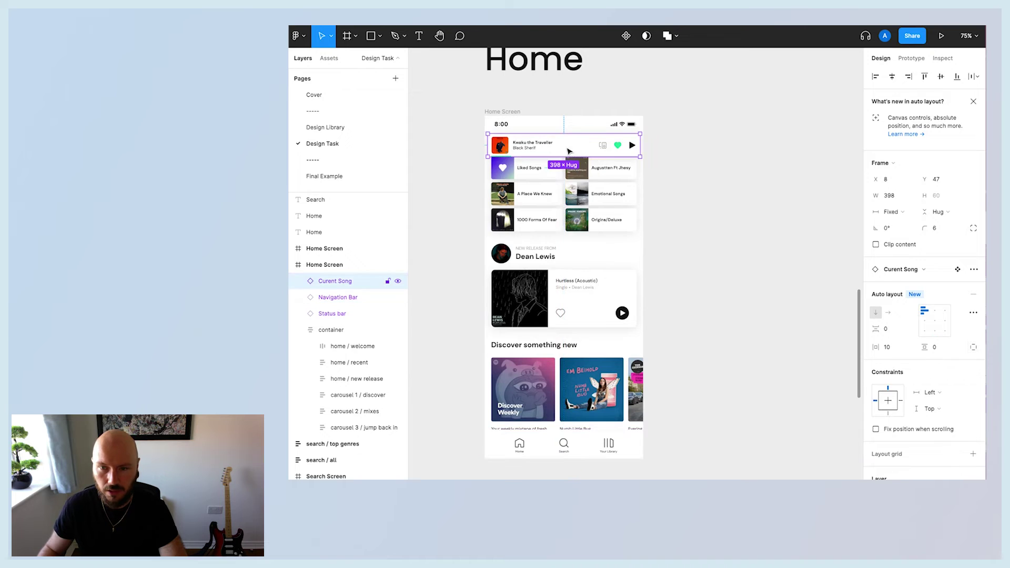
{"action": "left_click_drag", "start_coordinate": [573, 151], "coordinate": [579, 400]}
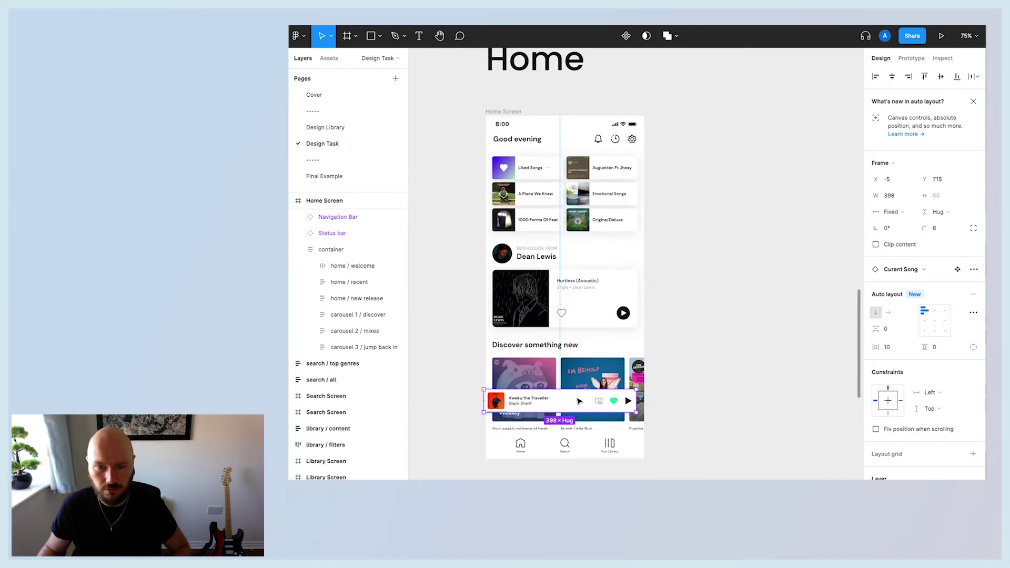
{"action": "key", "text": "ctrl+z"}
{"action": "key", "text": "Escape"}
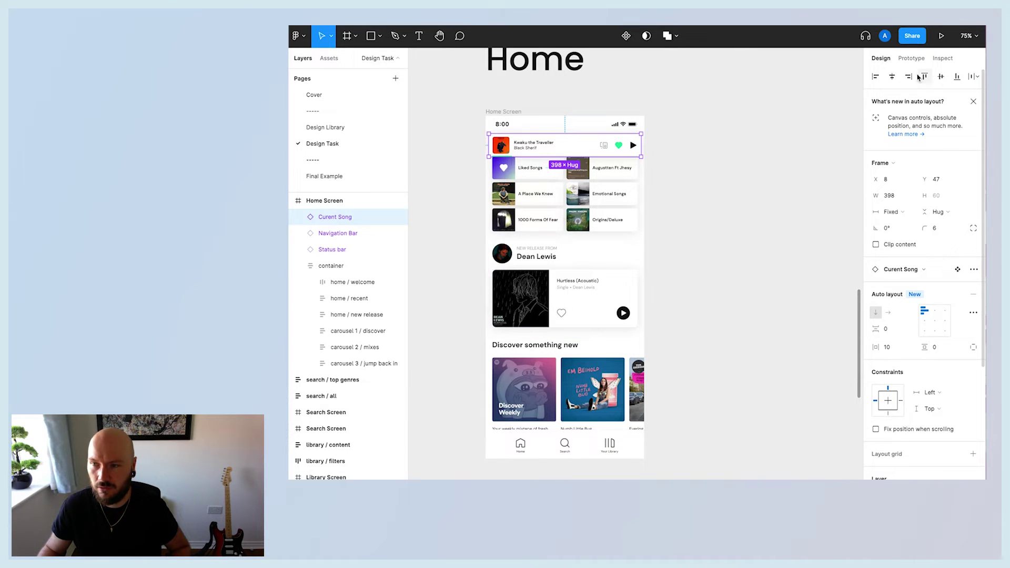
- Align Curent Song to the bottom of the Home Screen and nudge it up to Y 755, just above the Navigation Bar
{"action": "left_click", "coordinate": [957, 78]}
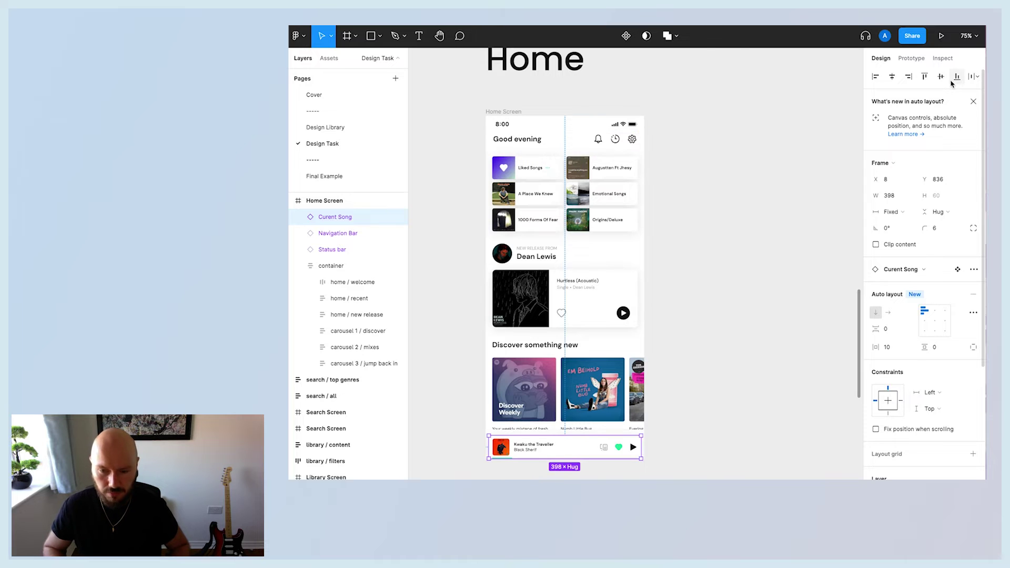
{"action": "key", "text": "shift+Up"}
{"action": "key", "text": "shift+Up"}
{"action": "key", "text": "shift+Up"}
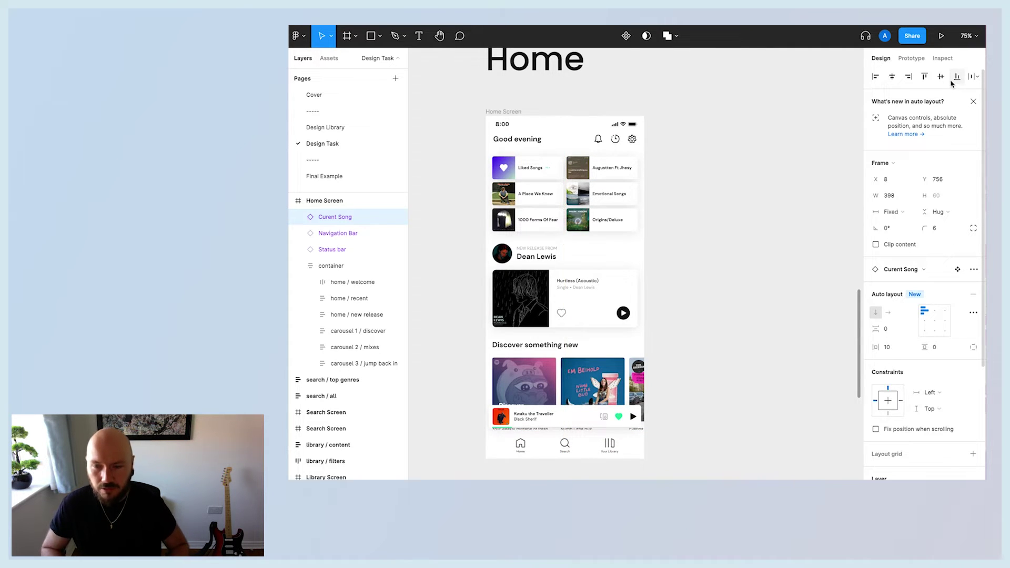
{"action": "key", "text": "Up"}
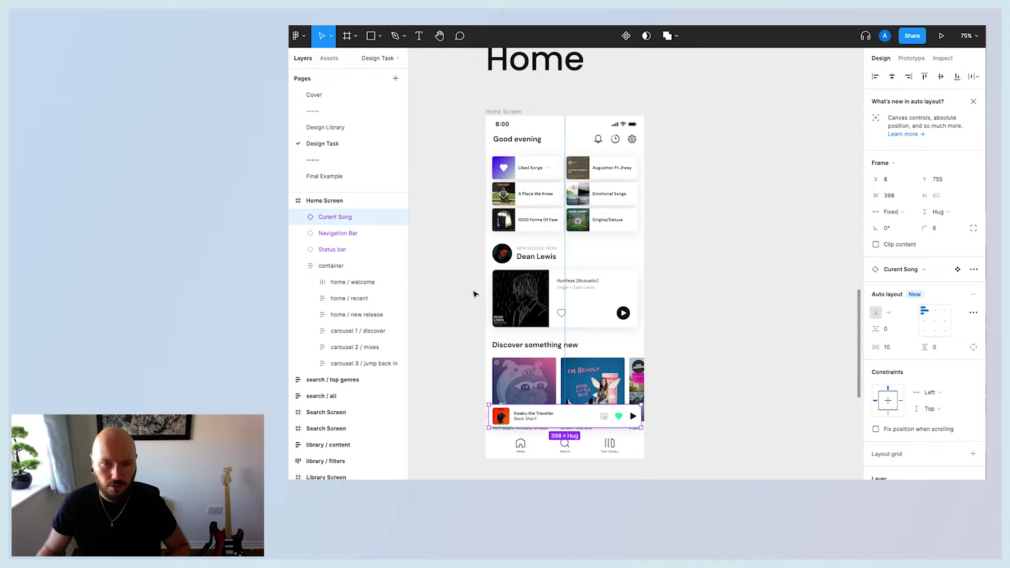
- Fix the position of the Curent Song, Navigation Bar and Status bar instances when scrolling
{"action": "left_click", "coordinate": [344, 251]}
{"action": "left_click", "coordinate": [340, 234]}
{"action": "left_click", "coordinate": [339, 219]}
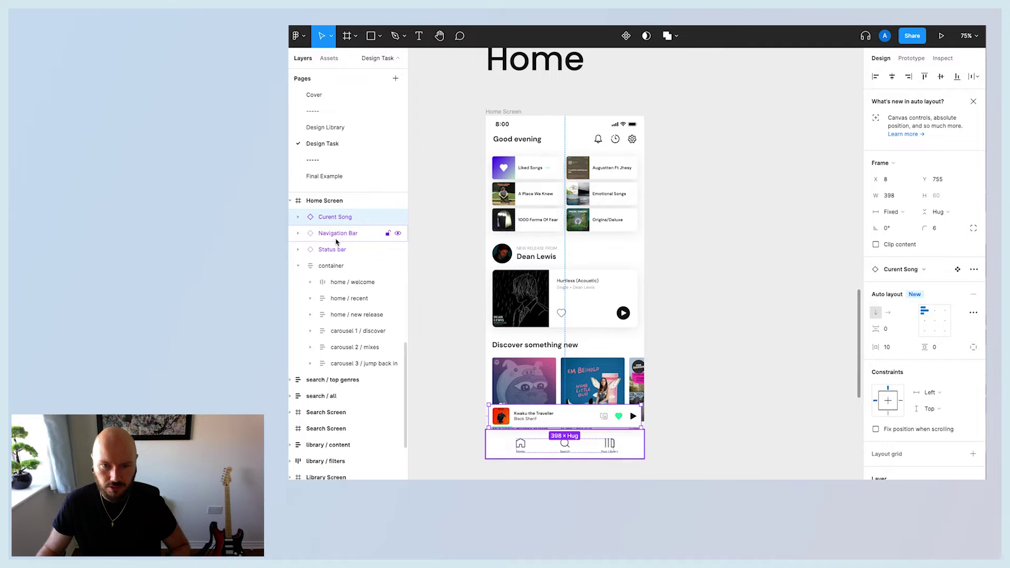
{"action": "left_click", "coordinate": [338, 249], "text": "shift"}
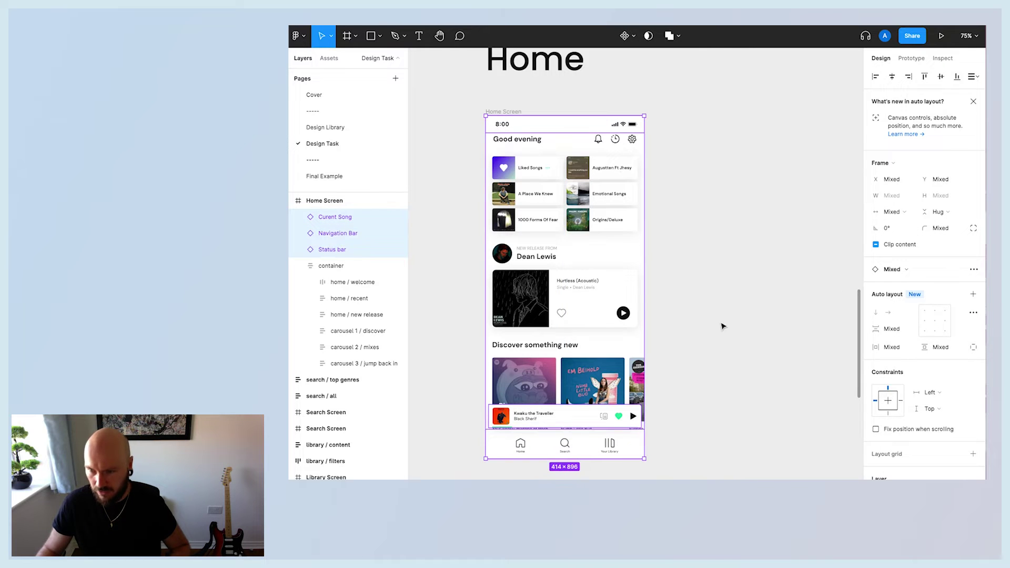
{"action": "scroll", "coordinate": [894, 284], "scroll_direction": "down", "scroll_amount": 5}
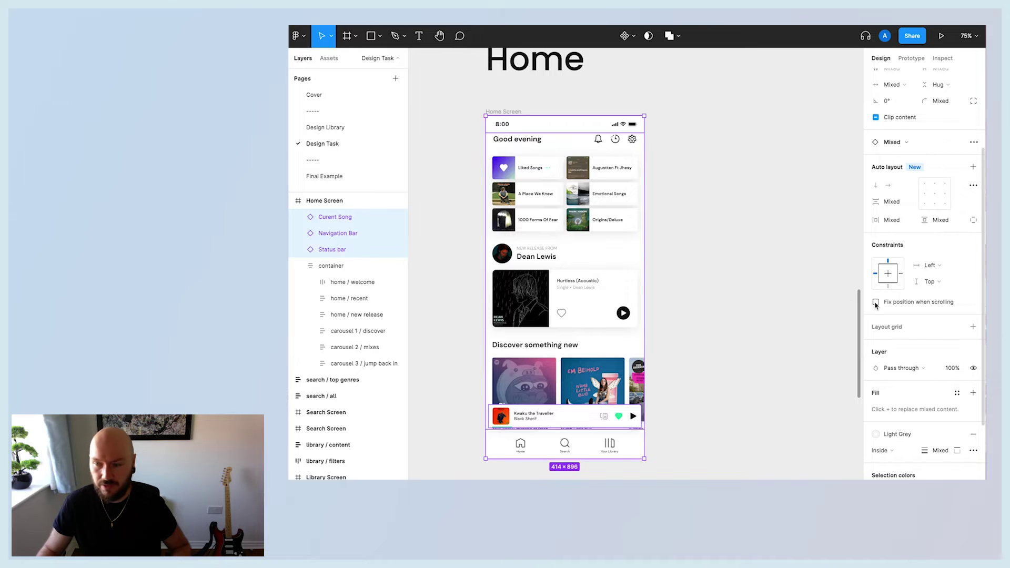
{"action": "left_click", "coordinate": [875, 303]}
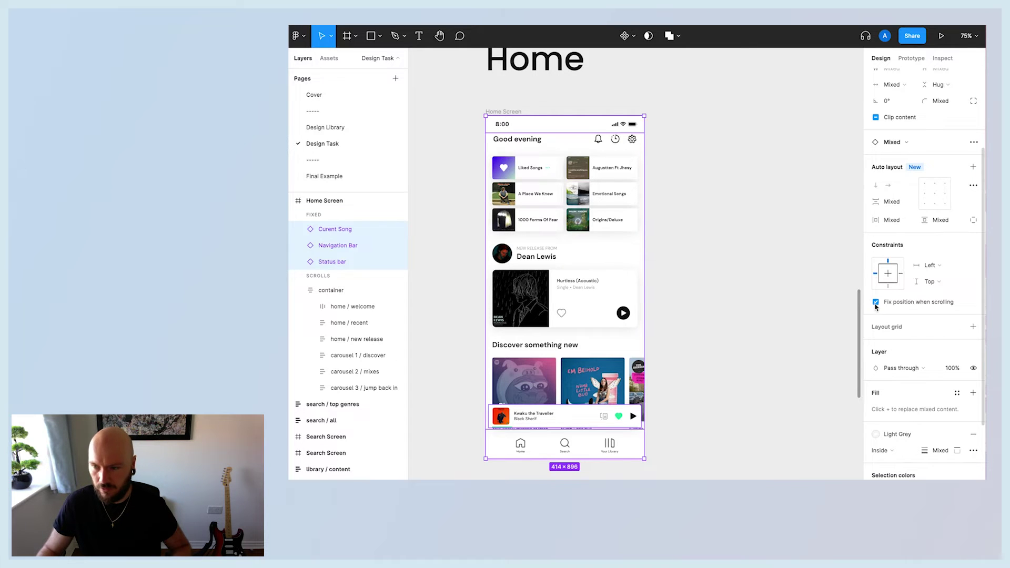
{"action": "left_click", "coordinate": [820, 260]}
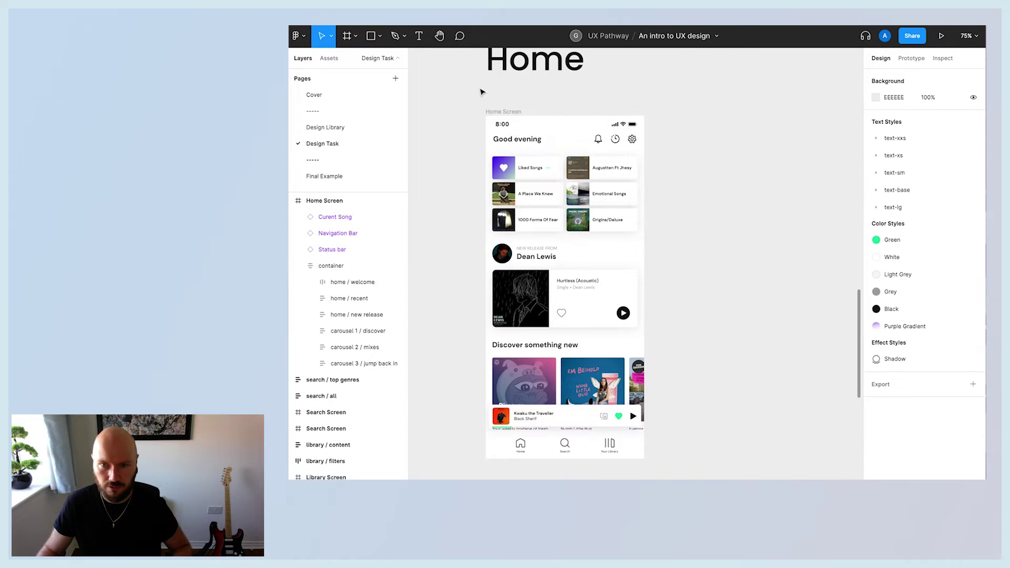
- Switch to the prototype preview to check the Home Screen
{"action": "left_click", "coordinate": [495, 112]}
{"action": "key", "text": "ctrl+Tab"}
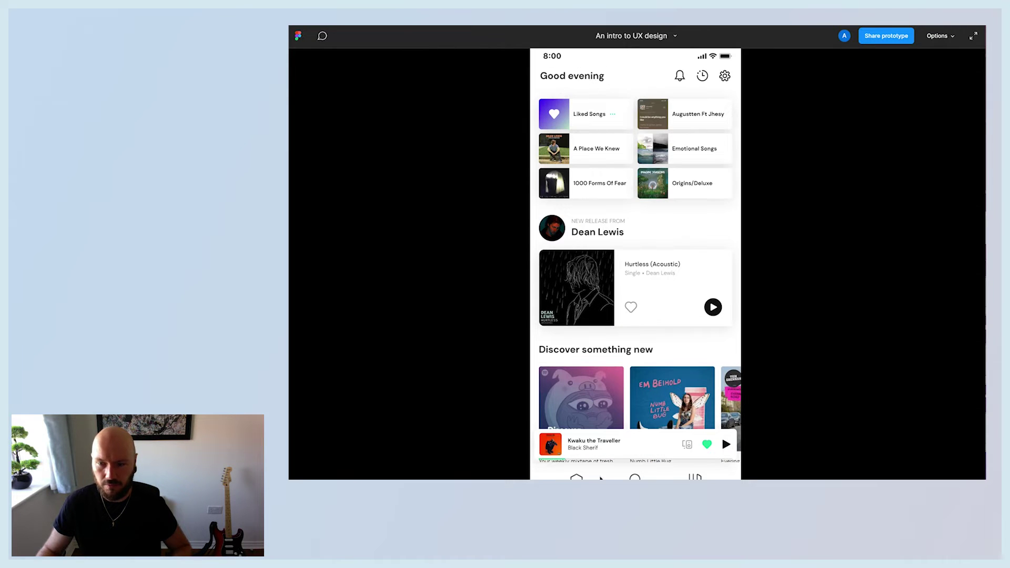
- Check how the fixed elements behave while scrolling the Home Screen preview, and return to the design file
{"action": "scroll", "coordinate": [634, 342], "scroll_direction": "down", "scroll_amount": 5}
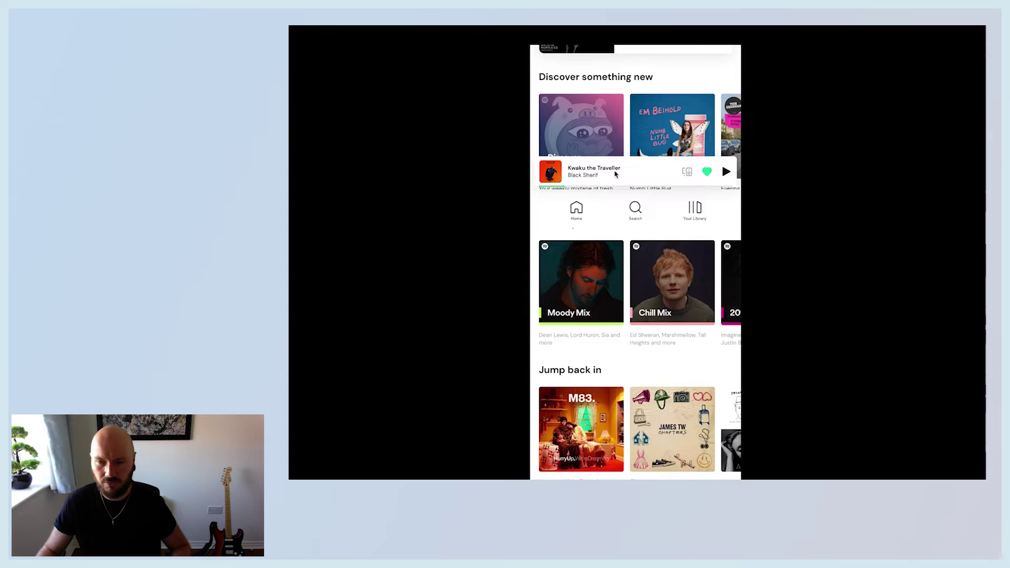
{"action": "scroll", "coordinate": [615, 341], "scroll_direction": "up", "scroll_amount": 5}
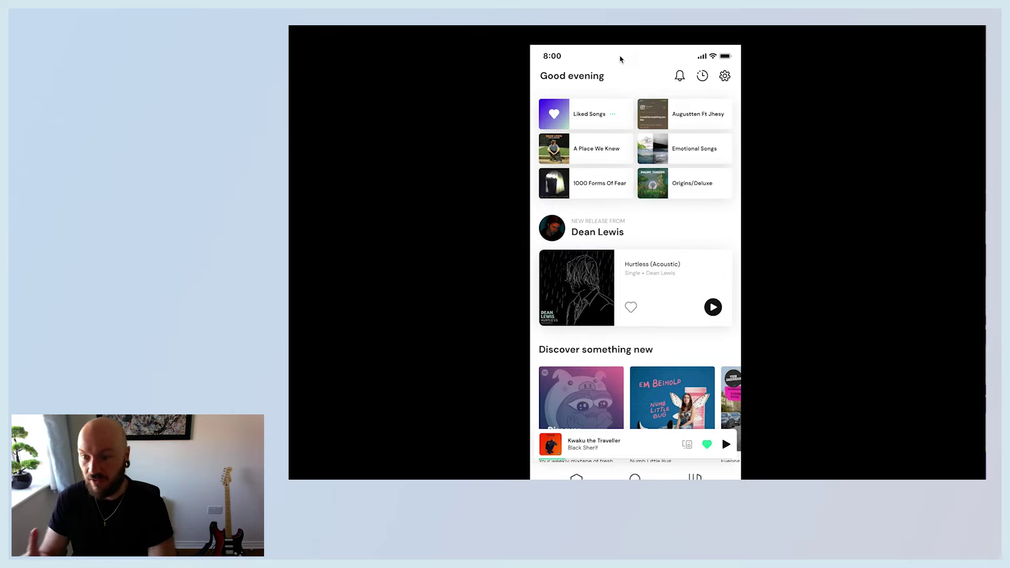
{"action": "key", "text": "ctrl+shift+Tab"}
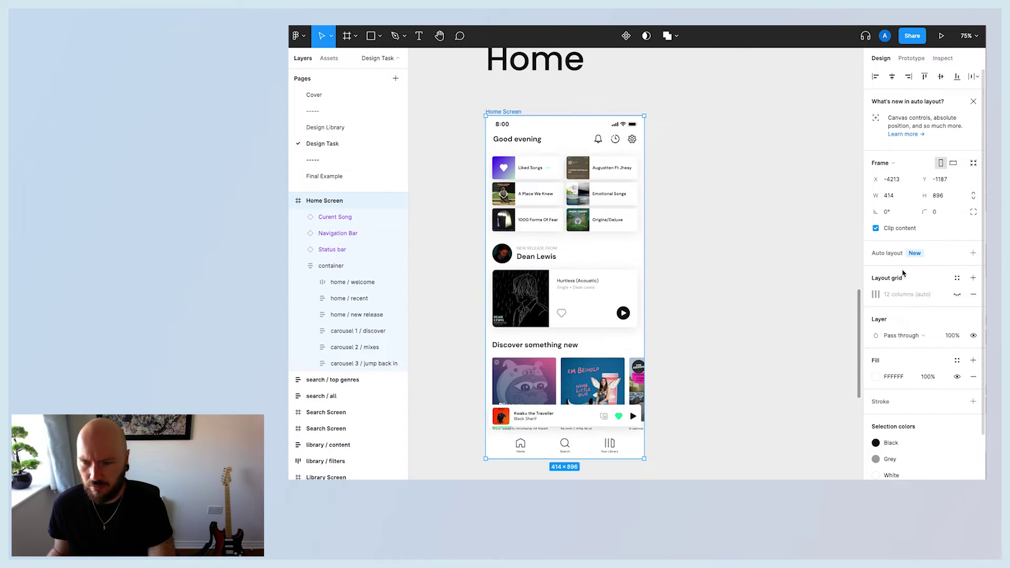
- Fix the position of Curent Song, Navigation Bar and Status bar when scrolling, and collapse the container layer
{"action": "left_click", "coordinate": [334, 217]}
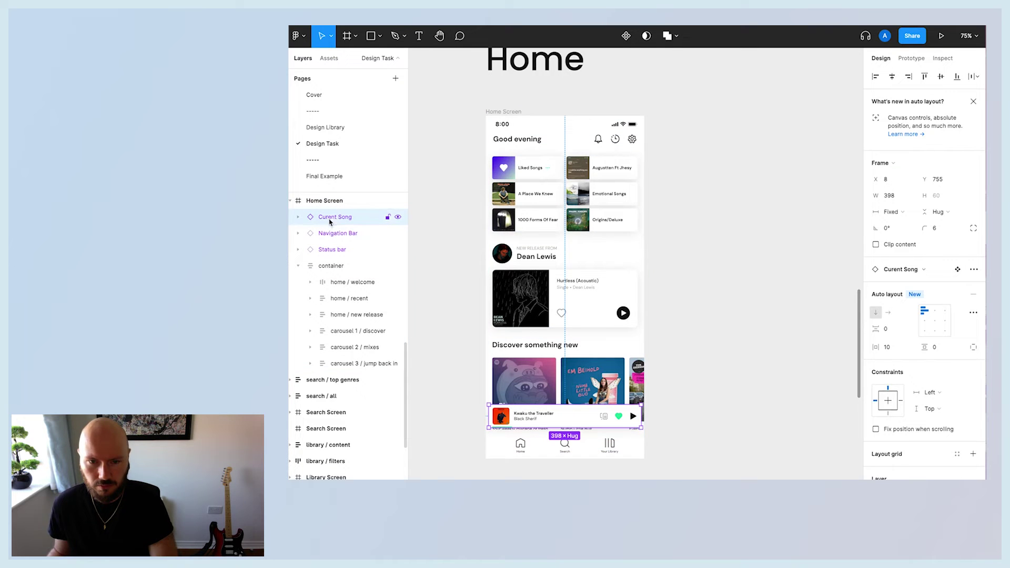
{"action": "left_click", "coordinate": [332, 249], "text": "shift"}
{"action": "scroll", "coordinate": [897, 363], "scroll_direction": "down", "scroll_amount": 3}
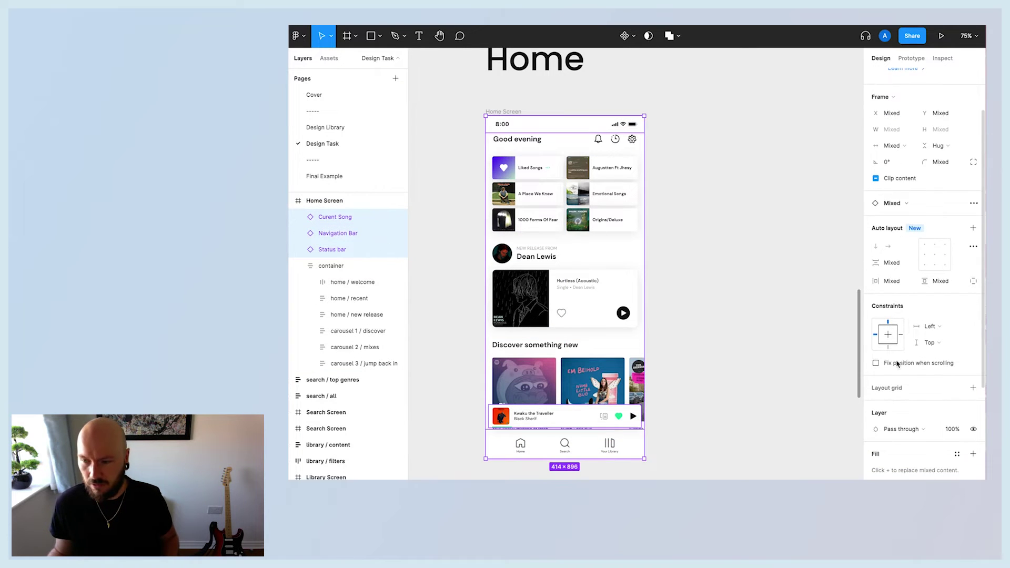
{"action": "left_click", "coordinate": [876, 363]}
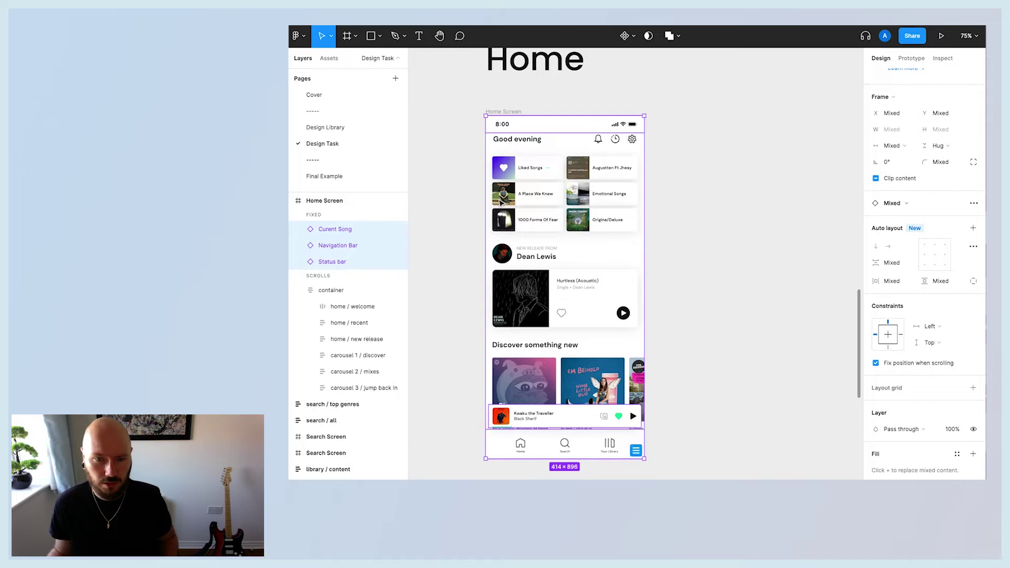
{"action": "left_click", "coordinate": [299, 290]}
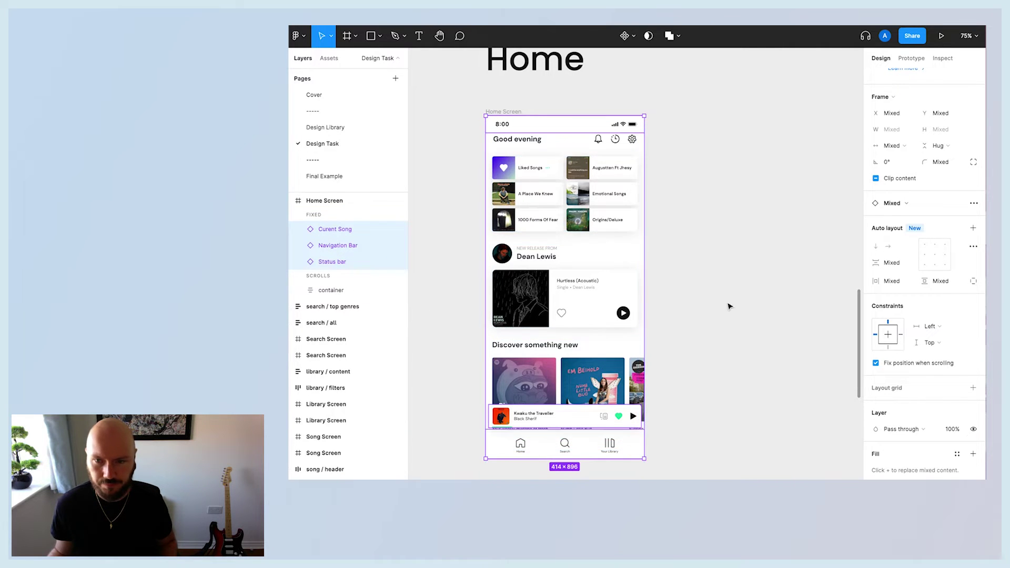
- Return to the prototype preview and check the Home Screen's vertical scrolling beneath the status bar, current song and navigation bar
{"action": "left_click", "coordinate": [729, 306]}
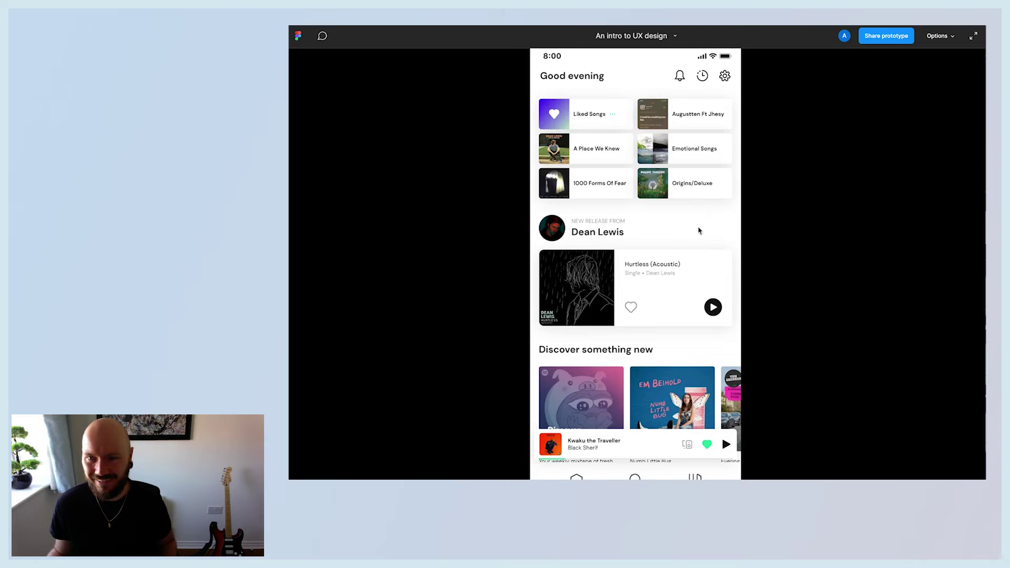
{"action": "scroll", "coordinate": [687, 255], "scroll_direction": "down", "scroll_amount": 5}
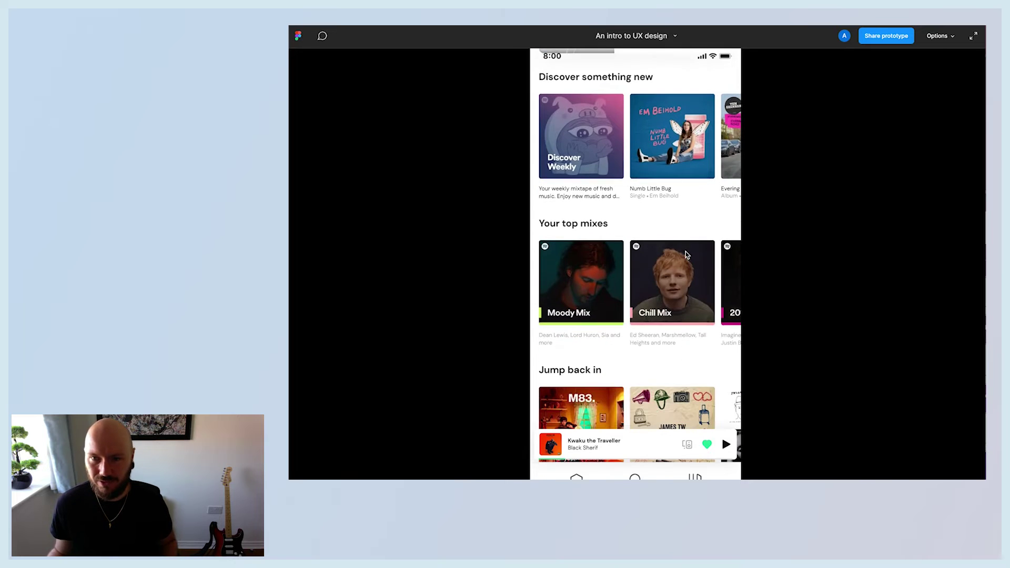
{"action": "scroll", "coordinate": [683, 134], "scroll_direction": "up", "scroll_amount": 4}
{"action": "scroll", "coordinate": [683, 196], "scroll_direction": "down", "scroll_amount": 1}
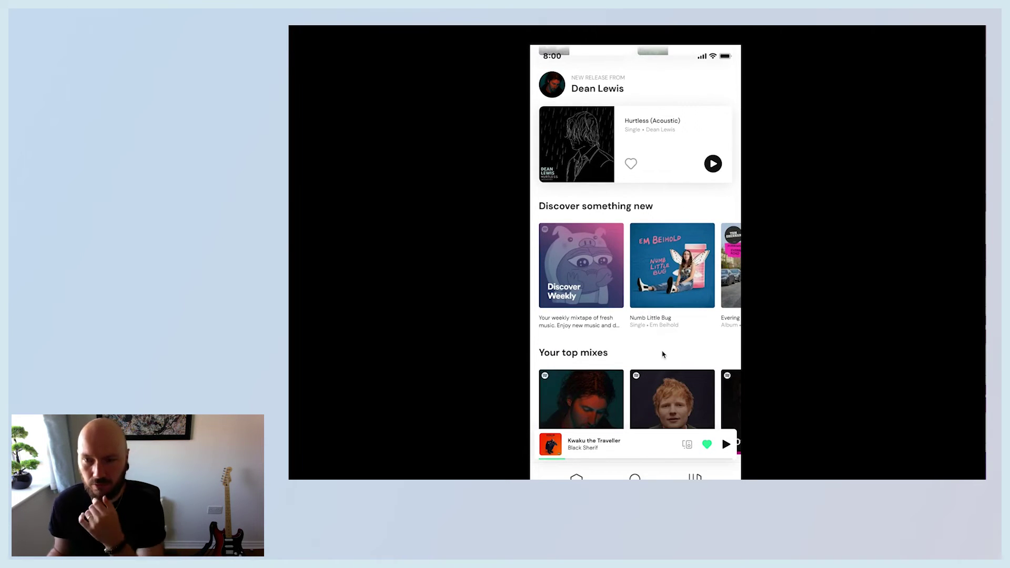
{"action": "scroll", "coordinate": [663, 353], "scroll_direction": "up", "scroll_amount": 3}
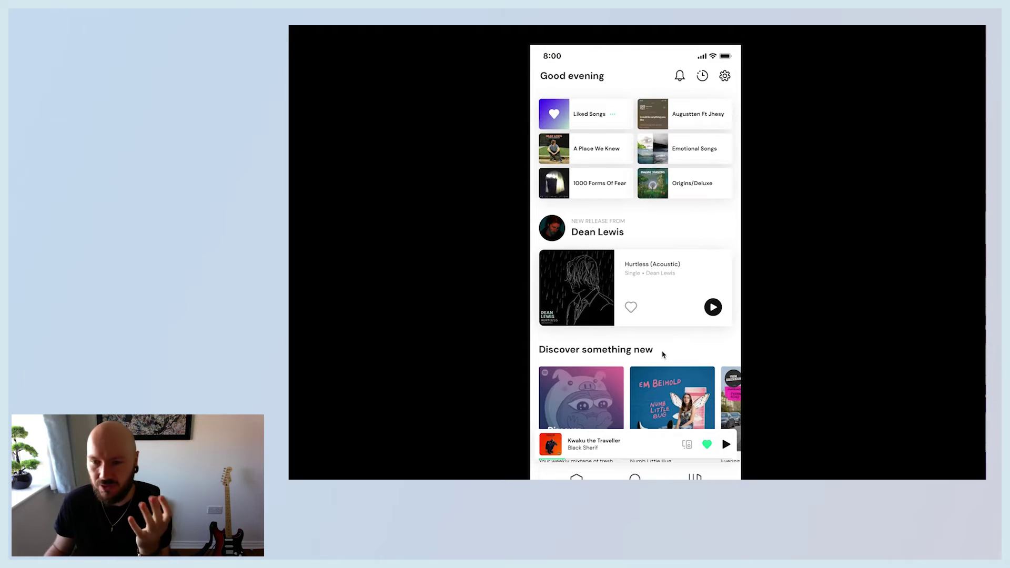
{"action": "scroll", "coordinate": [663, 354], "scroll_direction": "down", "scroll_amount": 3}
{"action": "scroll", "coordinate": [663, 354], "scroll_direction": "down", "scroll_amount": 3}
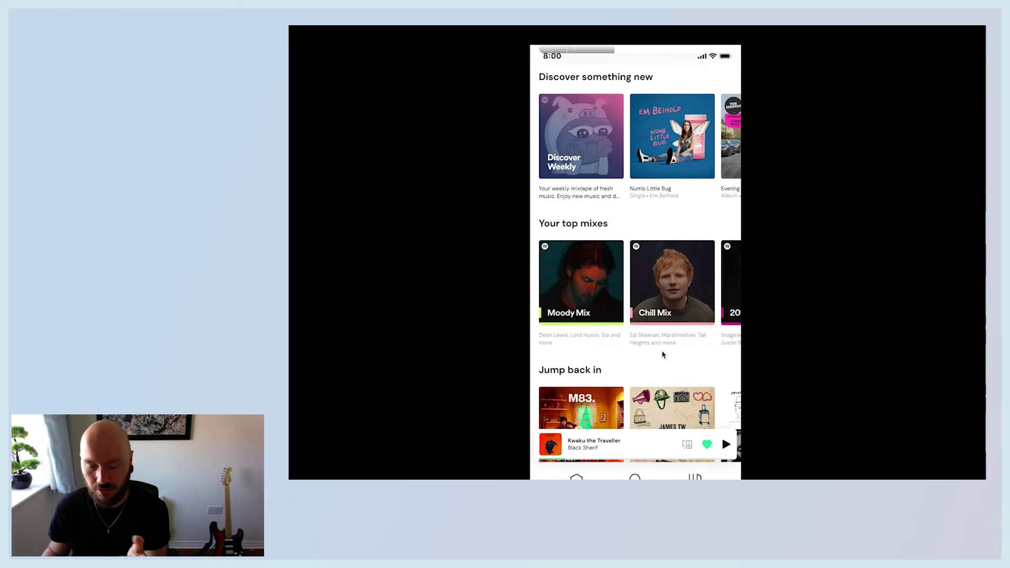
{"action": "scroll", "coordinate": [663, 354], "scroll_direction": "up", "scroll_amount": 6}
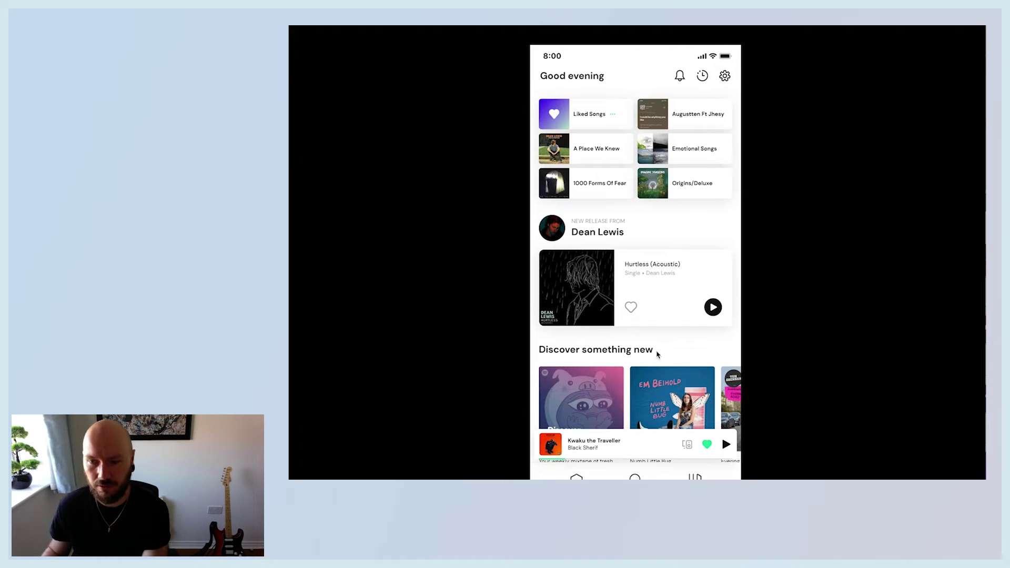
{"action": "scroll", "coordinate": [658, 354], "scroll_direction": "down", "scroll_amount": 3}
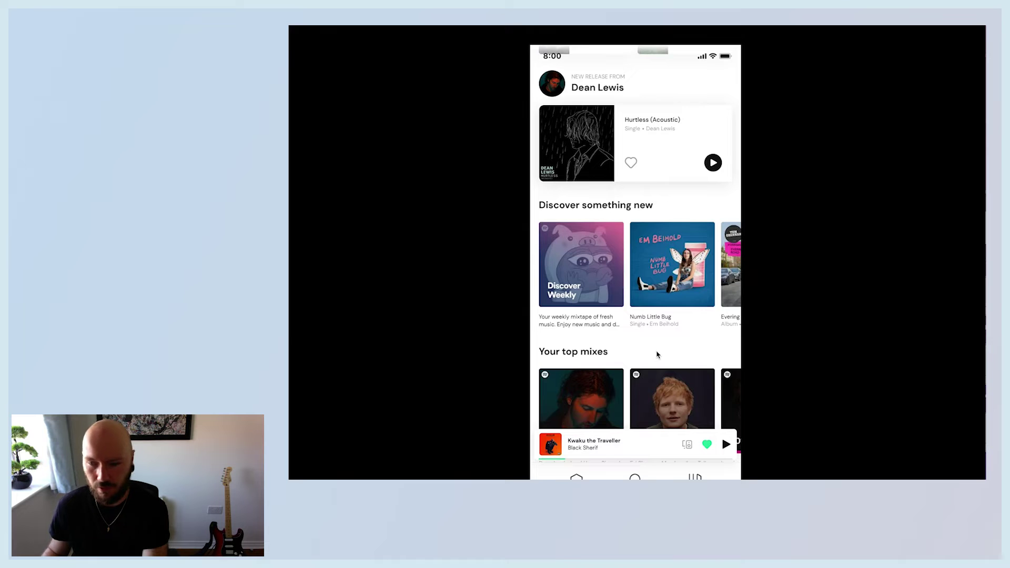
{"action": "scroll", "coordinate": [658, 355], "scroll_direction": "up", "scroll_amount": 3}
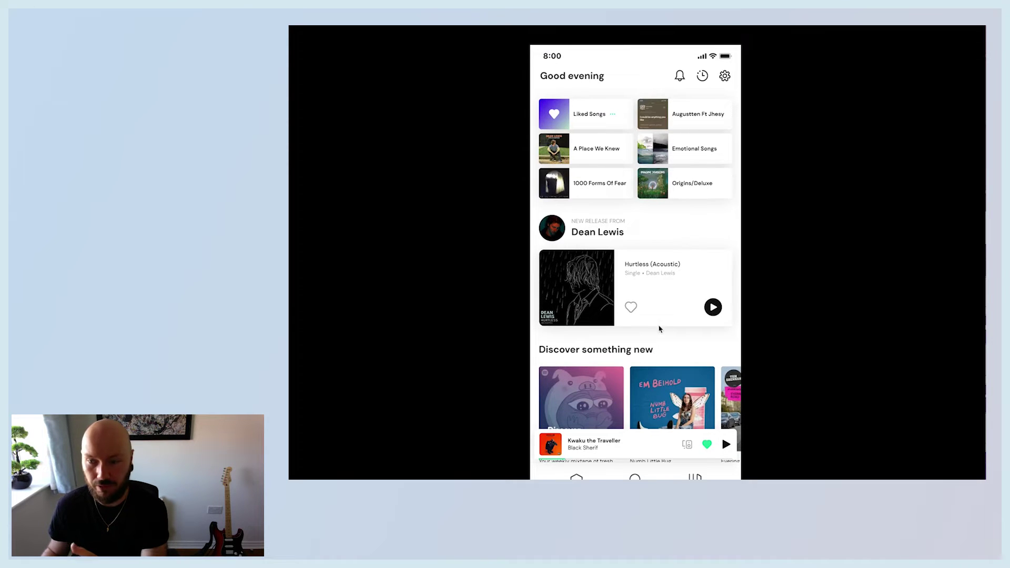
{"action": "scroll", "coordinate": [666, 195], "scroll_direction": "down", "scroll_amount": 4}
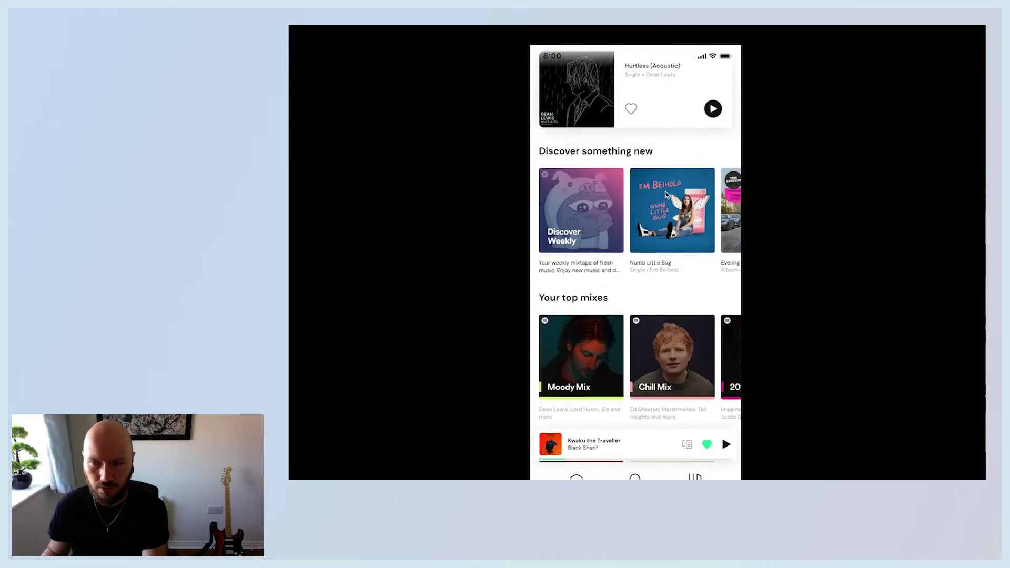
- Test the horizontal scrolling of the Discover something new, Your top mixes and Jump back in carousels in the preview
{"action": "scroll", "coordinate": [666, 195], "scroll_direction": "right", "scroll_amount": 5}
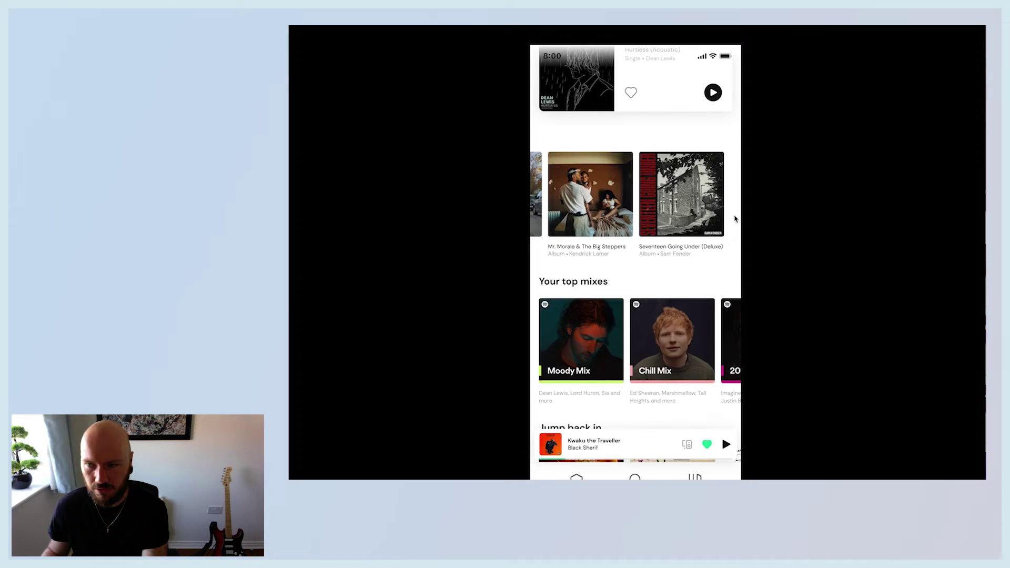
{"action": "scroll", "coordinate": [710, 351], "scroll_direction": "right", "scroll_amount": 5}
{"action": "scroll", "coordinate": [662, 404], "scroll_direction": "down", "scroll_amount": 1}
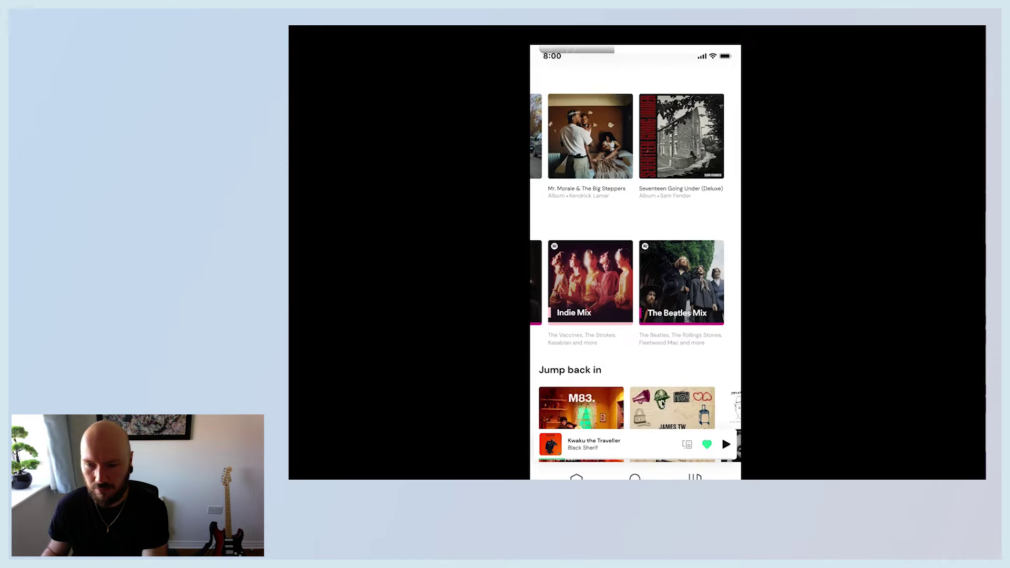
{"action": "scroll", "coordinate": [685, 415], "scroll_direction": "right", "scroll_amount": 5}
{"action": "scroll", "coordinate": [671, 415], "scroll_direction": "left", "scroll_amount": 5}
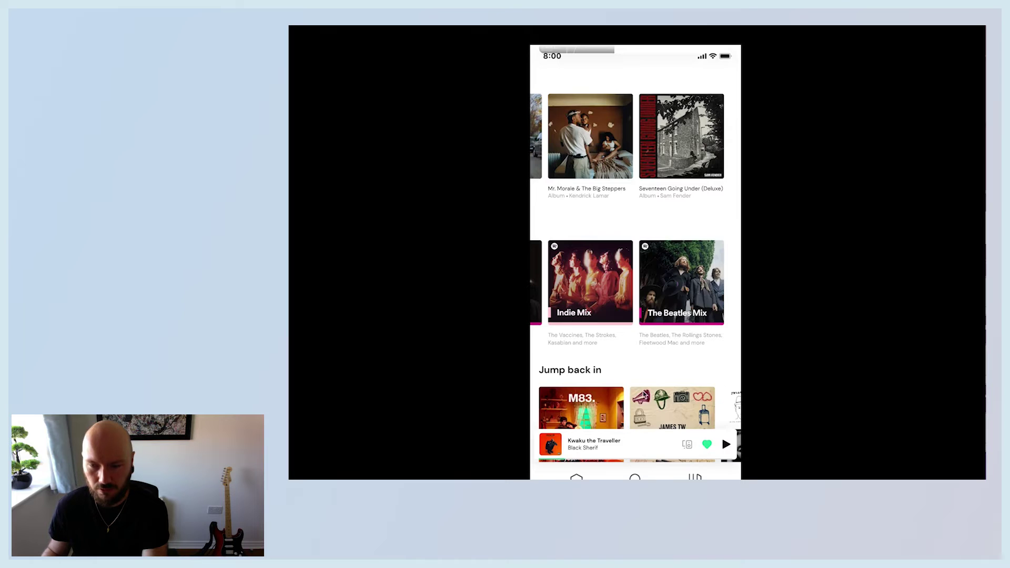
{"action": "scroll", "coordinate": [647, 287], "scroll_direction": "left", "scroll_amount": 5}
{"action": "scroll", "coordinate": [641, 158], "scroll_direction": "left", "scroll_amount": 5}
{"action": "scroll", "coordinate": [619, 392], "scroll_direction": "right", "scroll_amount": 2}
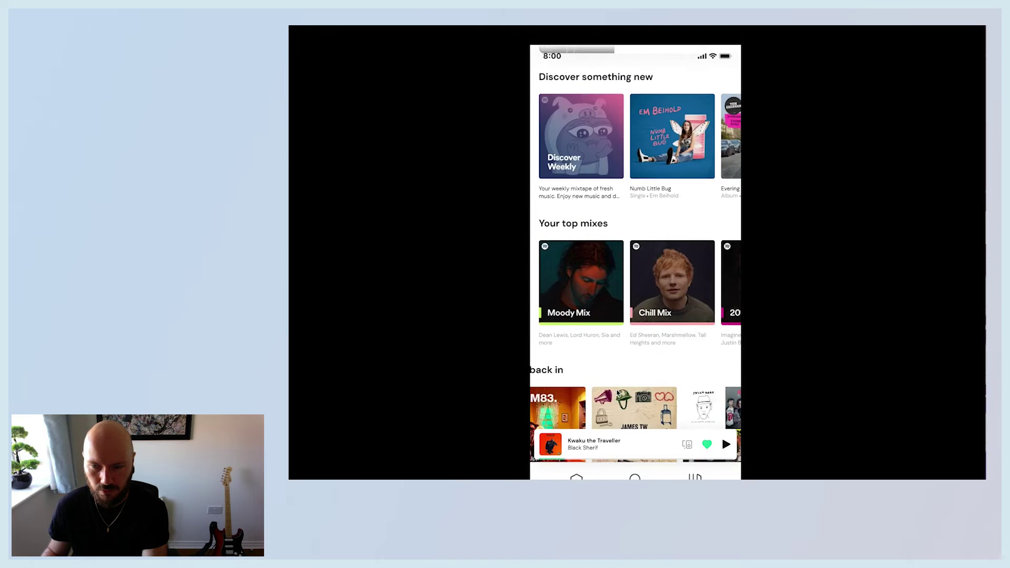
{"action": "scroll", "coordinate": [619, 392], "scroll_direction": "left", "scroll_amount": 2}
{"action": "scroll", "coordinate": [610, 295], "scroll_direction": "up", "scroll_amount": 5}
{"action": "scroll", "coordinate": [607, 271], "scroll_direction": "down", "scroll_amount": 2}
{"action": "scroll", "coordinate": [607, 270], "scroll_direction": "up", "scroll_amount": 3}
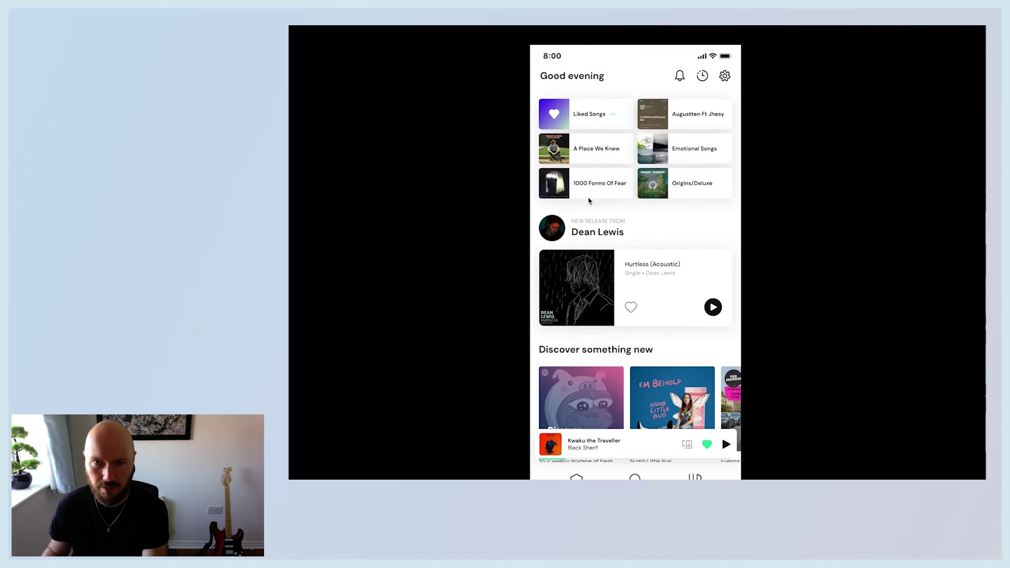
- Return to the design file and set the bottom padding of the Home Screen's container to 160
{"action": "left_click", "coordinate": [363, 18]}
{"action": "left_click", "coordinate": [627, 198]}
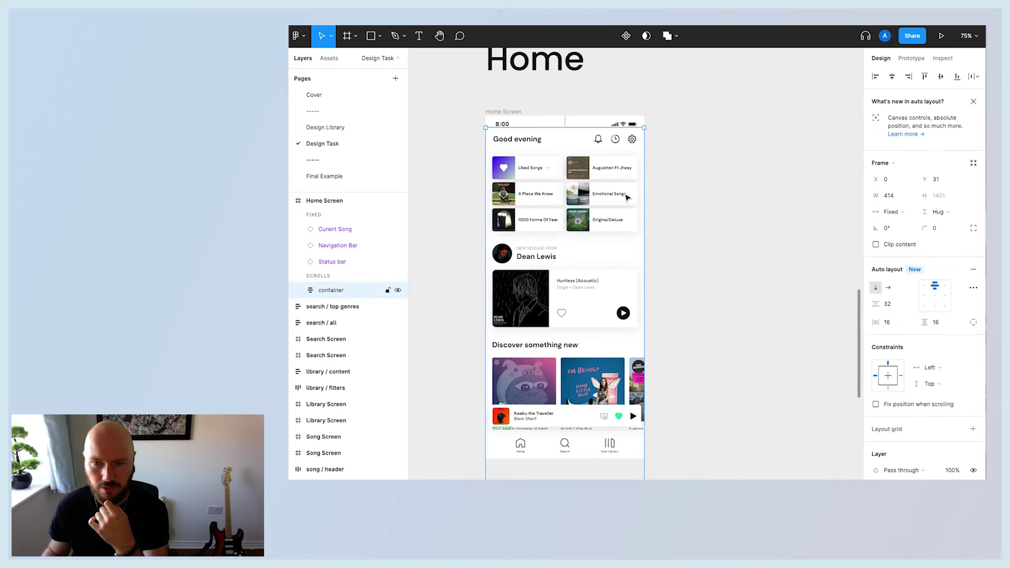
{"action": "scroll", "coordinate": [608, 322], "scroll_direction": "down", "scroll_amount": 5}
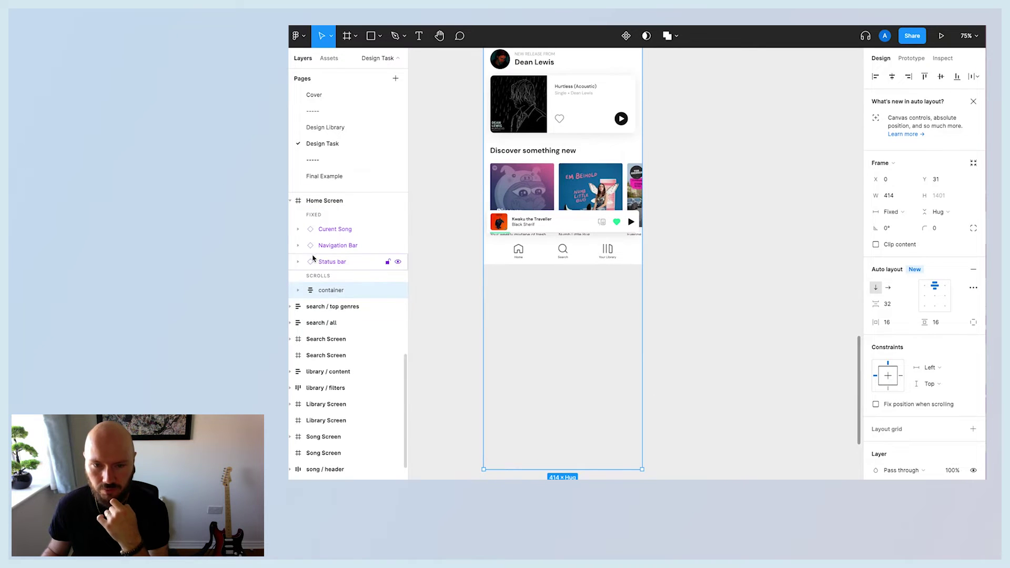
{"action": "left_click", "coordinate": [973, 323]}
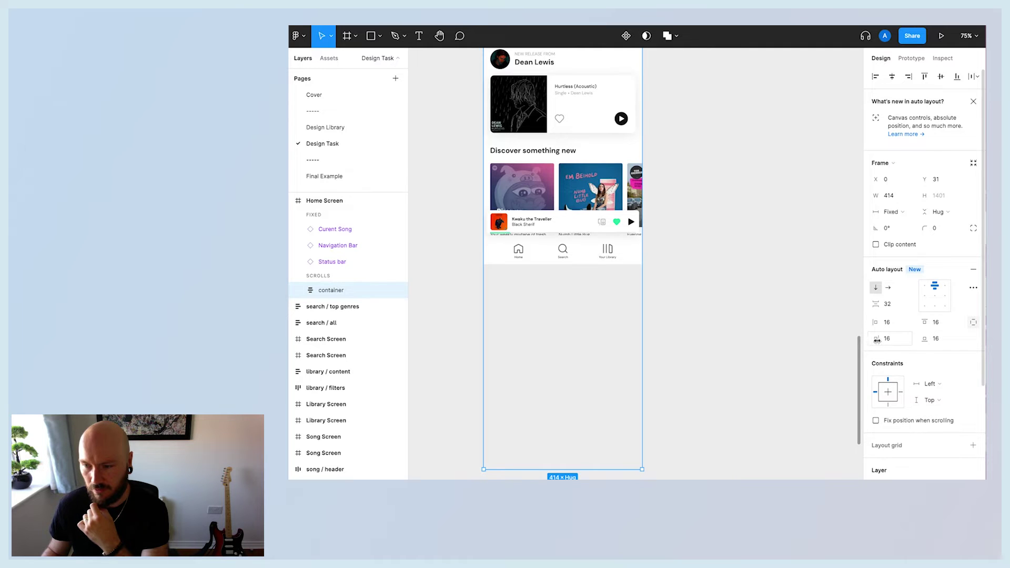
{"action": "left_click", "coordinate": [939, 342]}
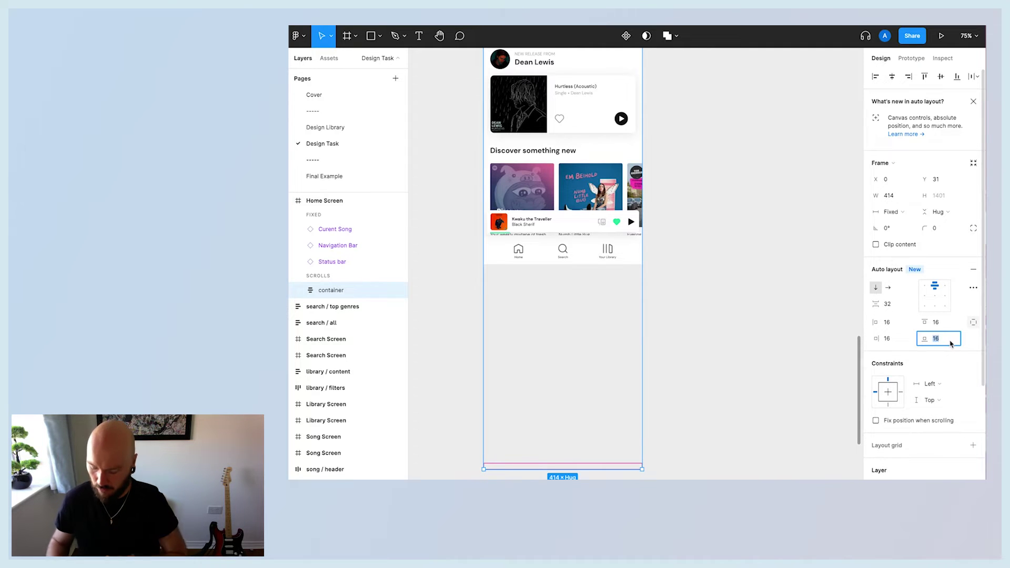
{"action": "type", "text": "160"}
{"action": "key", "text": "Return"}
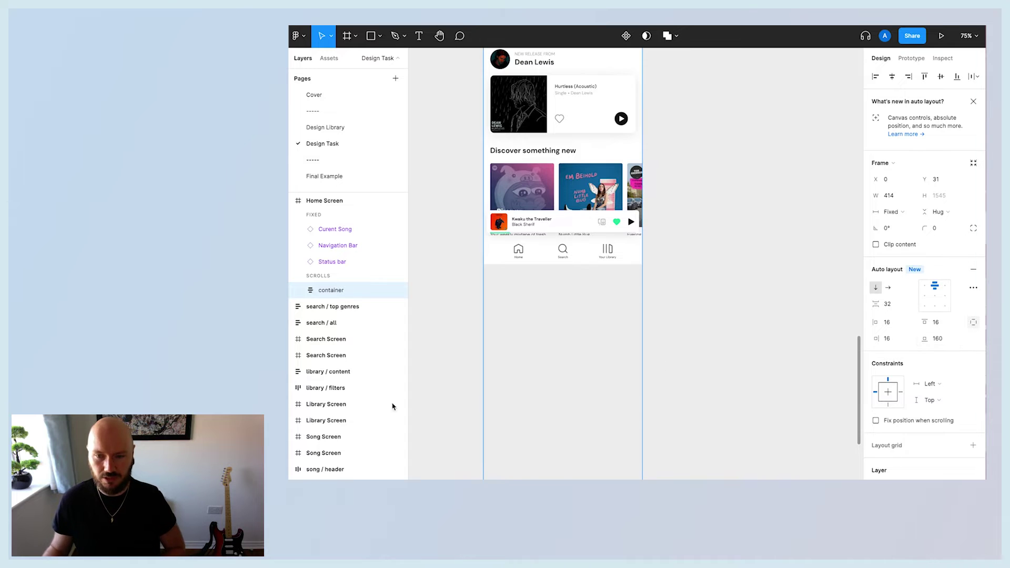
{"action": "scroll", "coordinate": [598, 403], "scroll_direction": "down", "scroll_amount": 4}
{"action": "scroll", "coordinate": [702, 383], "scroll_direction": "up", "scroll_amount": 2}
{"action": "scroll", "coordinate": [701, 383], "scroll_direction": "up", "scroll_amount": 3}
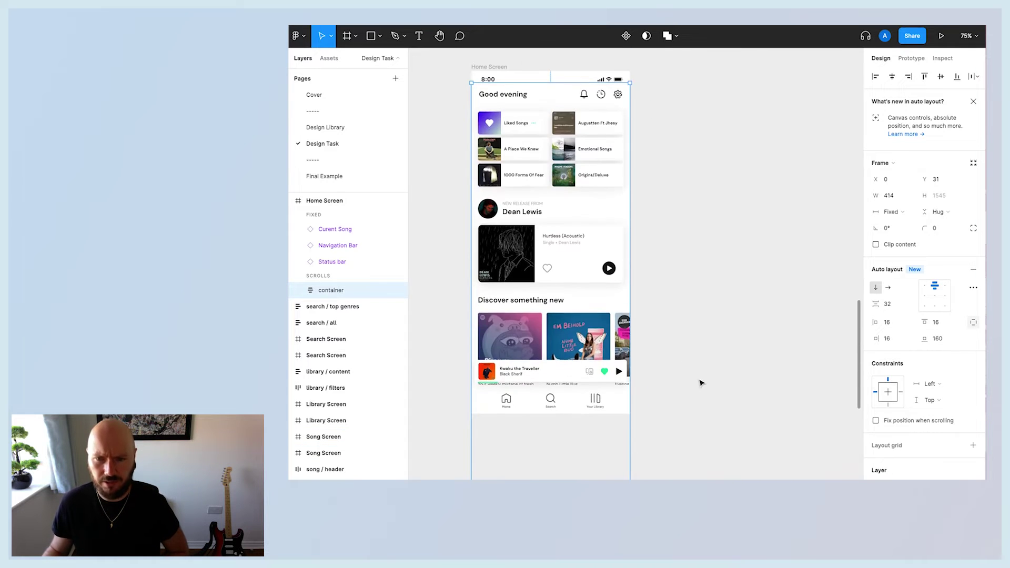
- Try resizing the carousel 1 / discover frame and switching its auto layout to horizontal, undoing the changes
{"action": "left_click", "coordinate": [702, 383]}
{"action": "left_click", "coordinate": [572, 264]}
{"action": "double_click", "coordinate": [555, 343]}
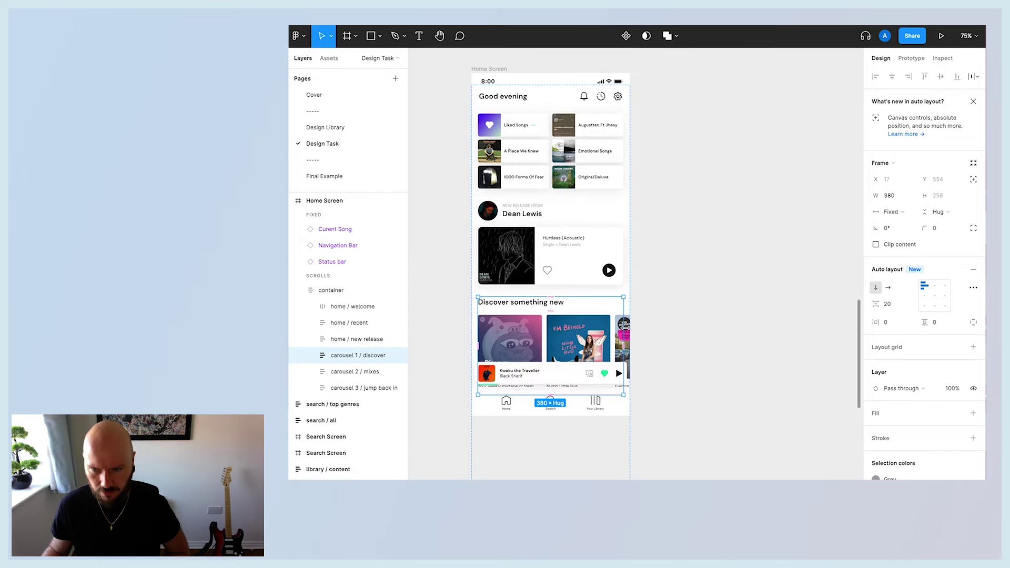
{"action": "left_click_drag", "start_coordinate": [624, 333], "coordinate": [625, 331]}
{"action": "key", "text": "ctrl+z"}
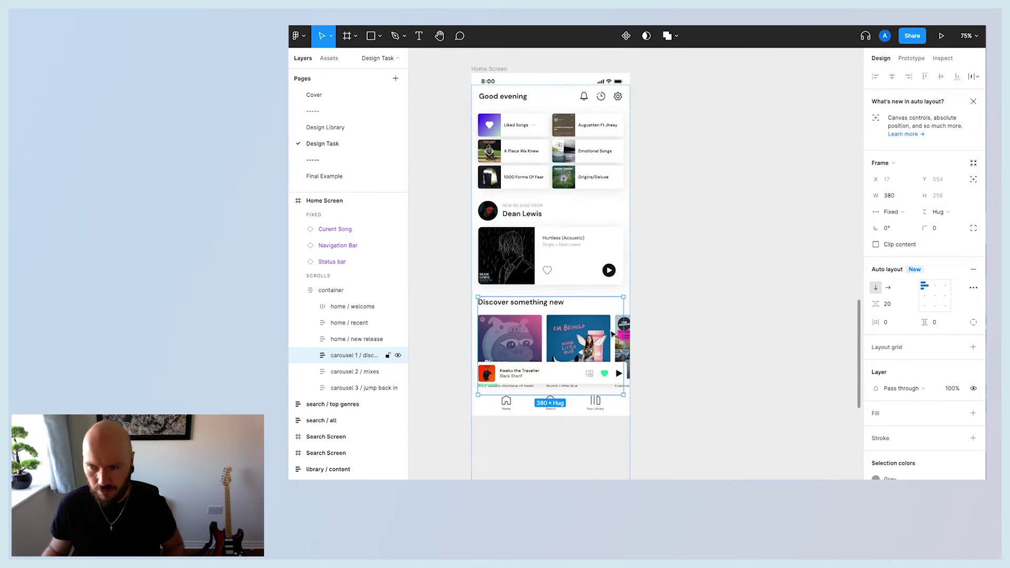
{"action": "left_click", "coordinate": [888, 288]}
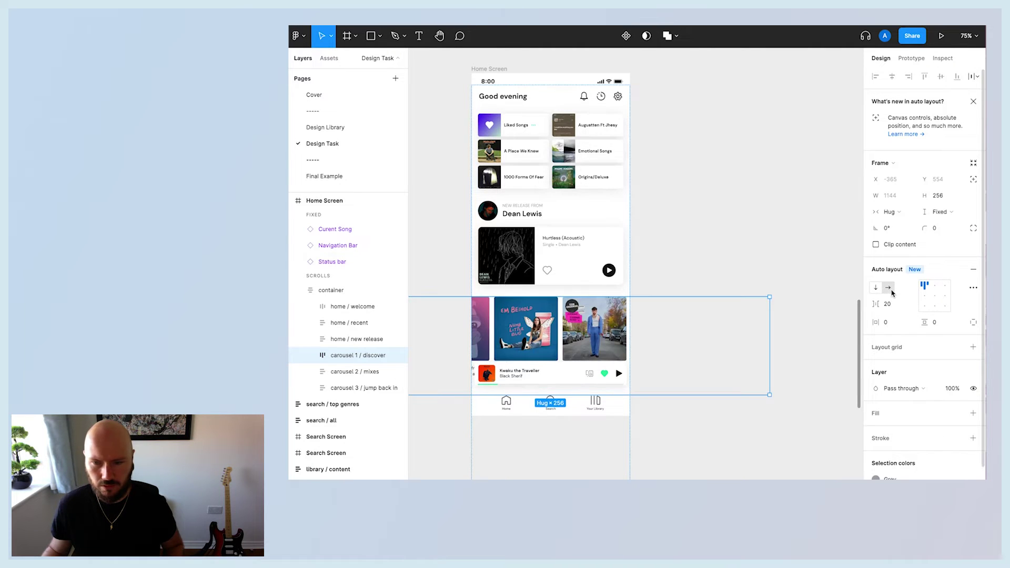
{"action": "key", "text": "ctrl+z"}
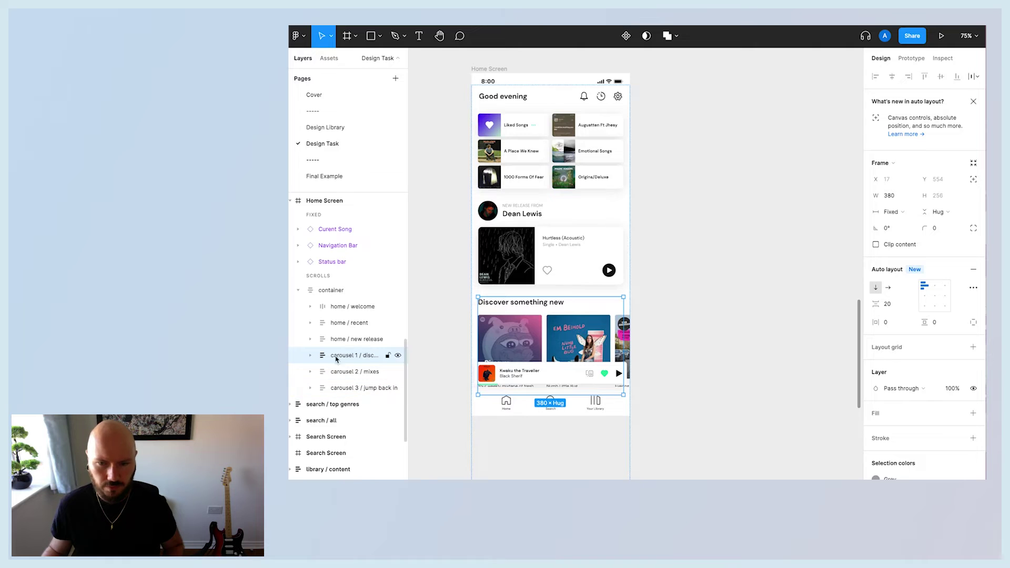
{"action": "left_click", "coordinate": [740, 360]}
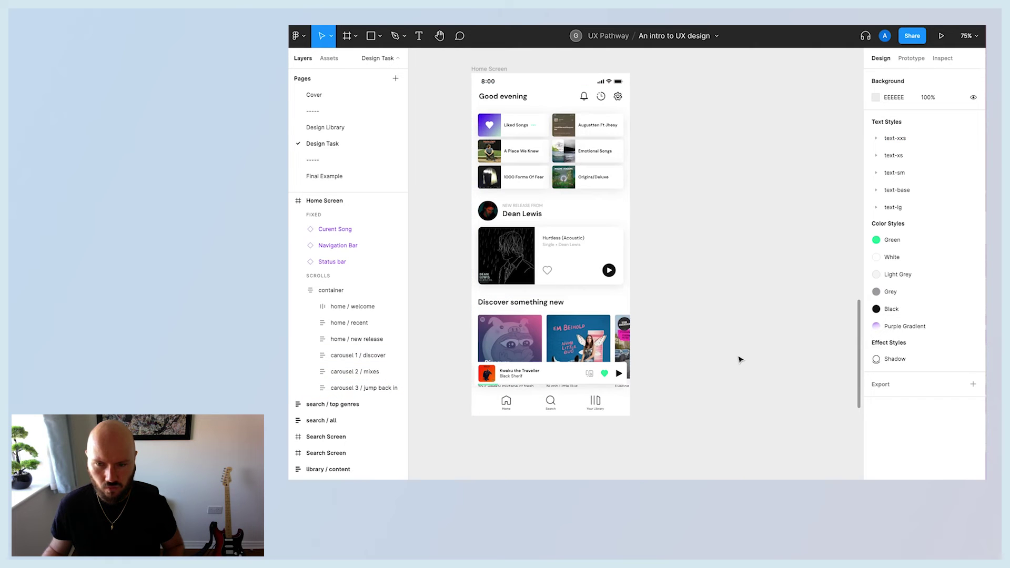
{"action": "left_click", "coordinate": [510, 315]}
{"action": "left_click", "coordinate": [535, 338]}
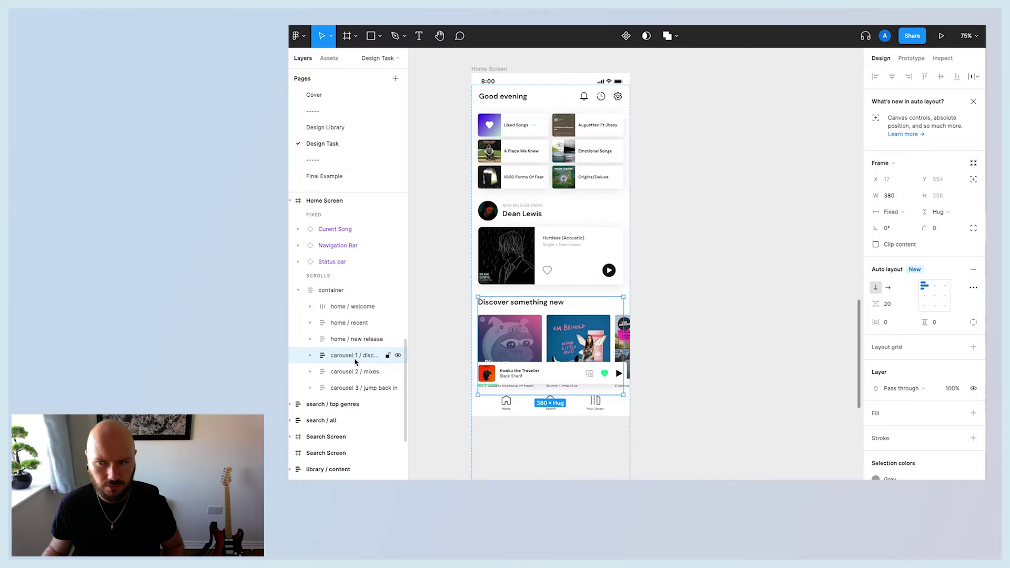
{"action": "left_click", "coordinate": [721, 270]}
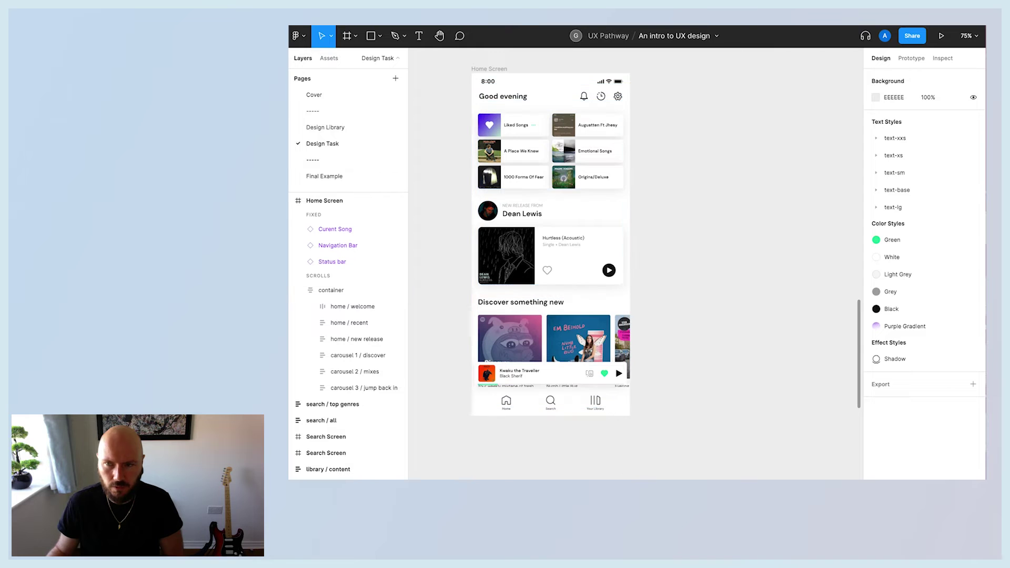
- Select the Home Screen frame and launch its prototype preview
{"action": "left_click", "coordinate": [489, 69]}
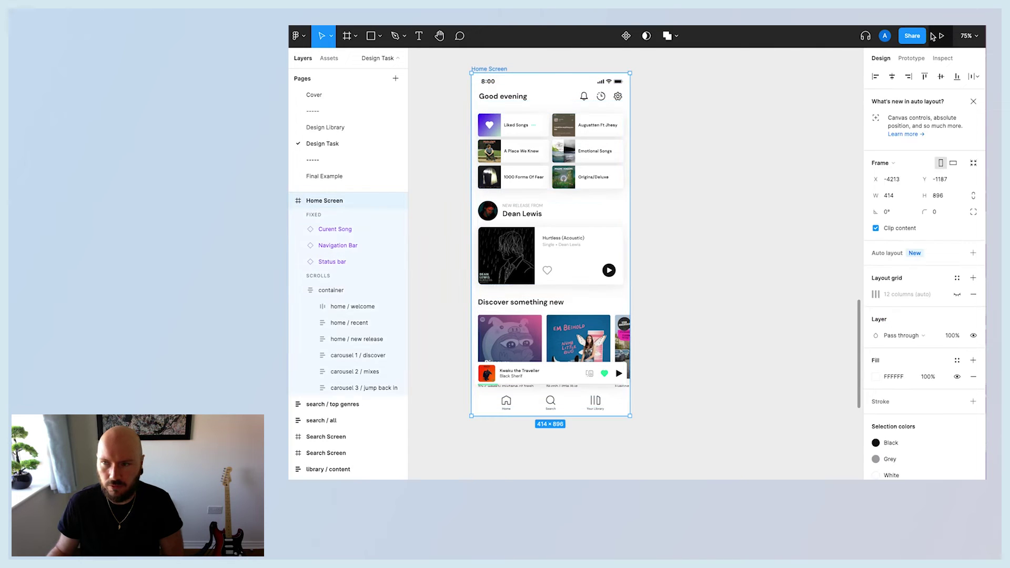
{"action": "left_click", "coordinate": [941, 35]}
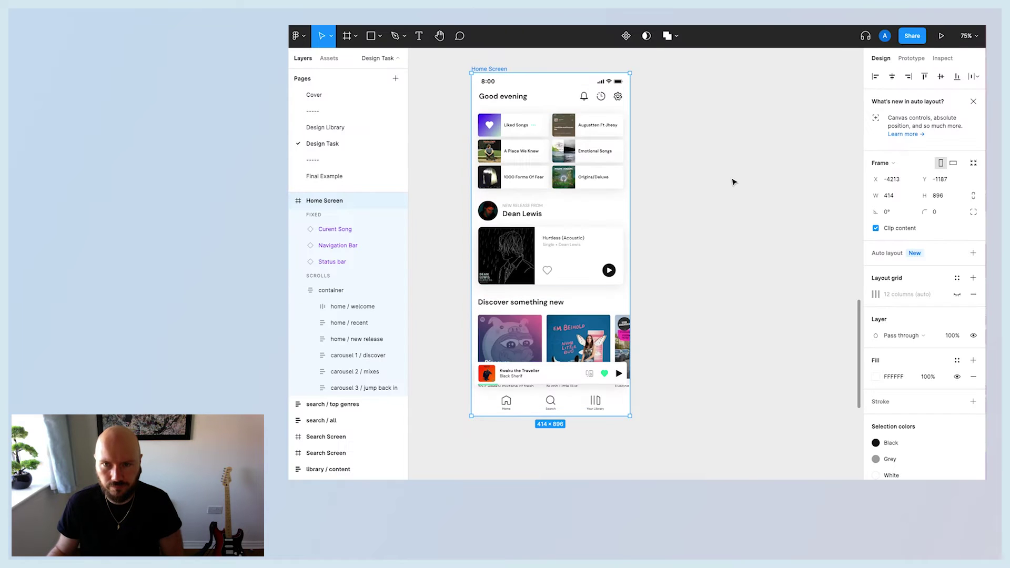
- Return to the design file and set the bottom padding of the Home Screen's container to 16
{"action": "left_click", "coordinate": [731, 182]}
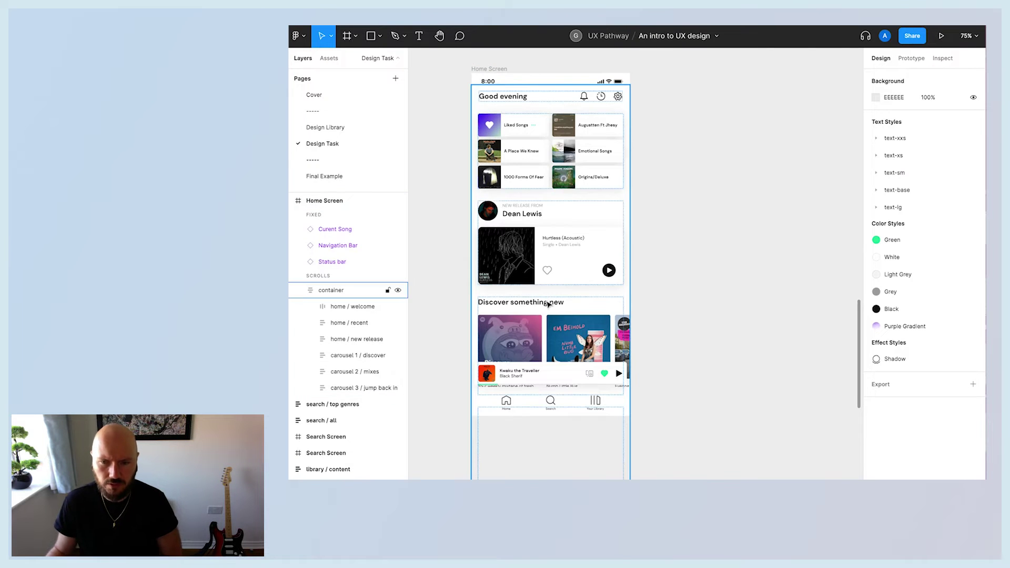
{"action": "left_click", "coordinate": [626, 189]}
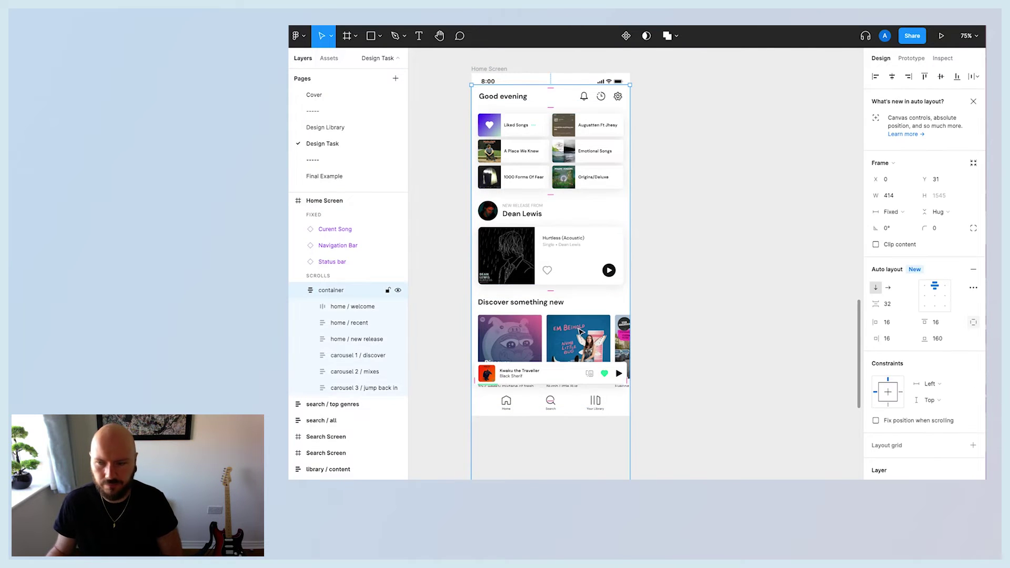
{"action": "left_click", "coordinate": [947, 340]}
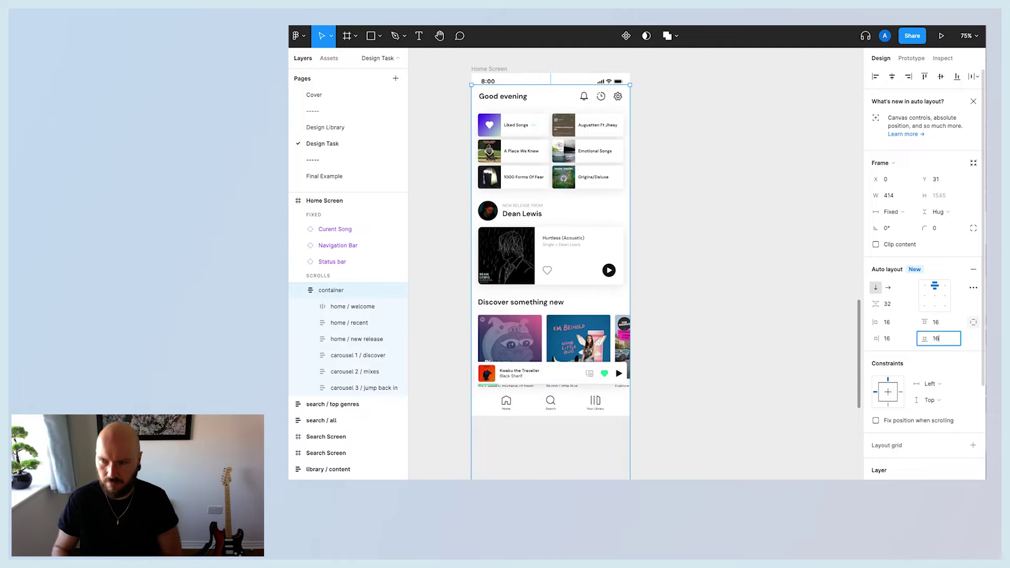
{"action": "left_click", "coordinate": [692, 373]}
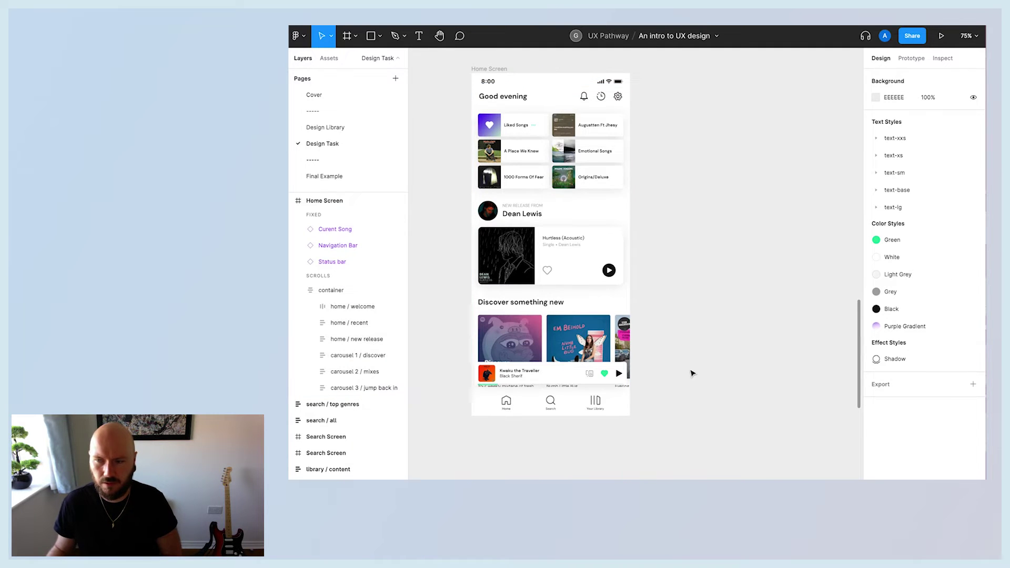
{"action": "left_click", "coordinate": [498, 69]}
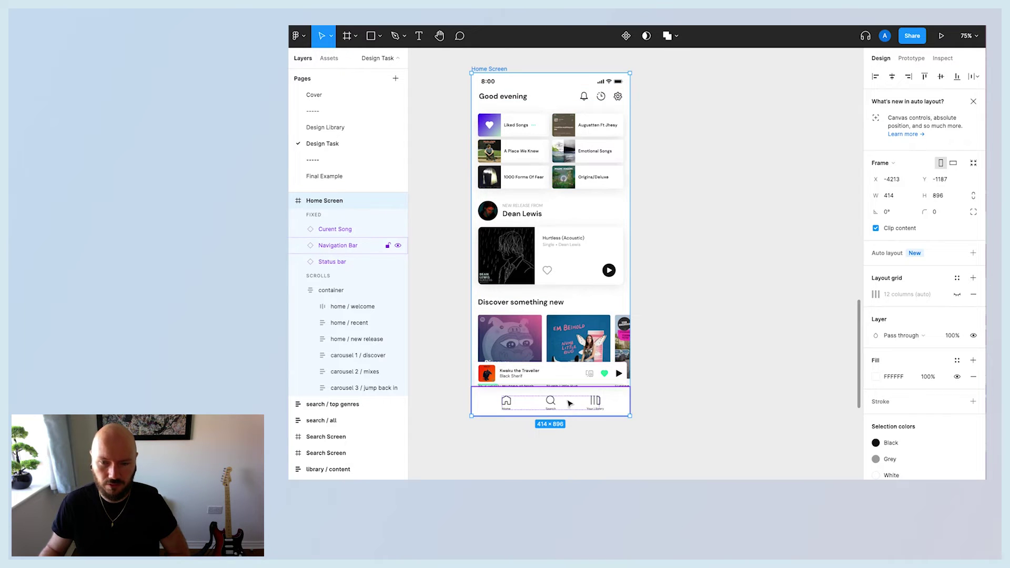
{"action": "left_click", "coordinate": [712, 328]}
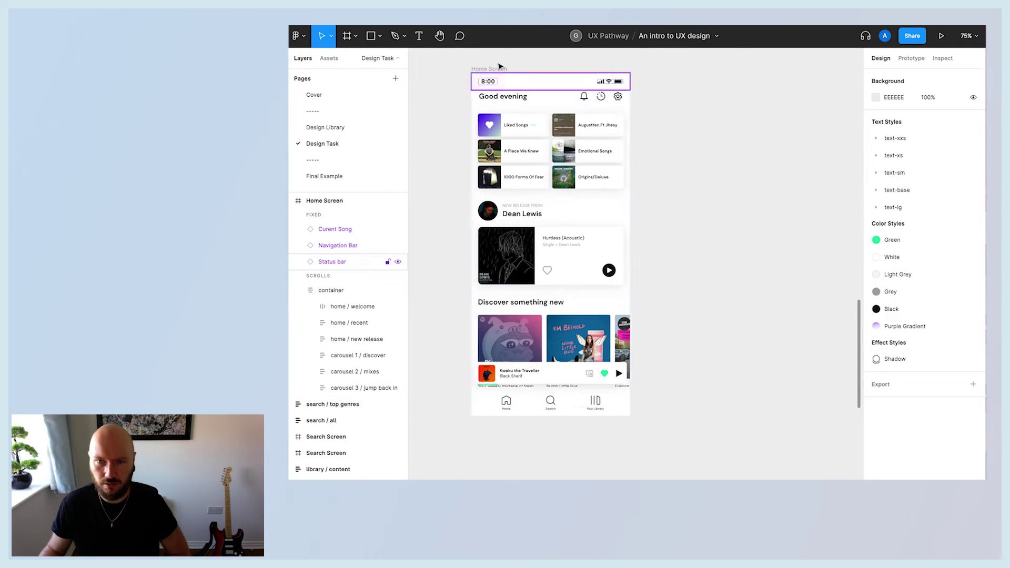
- Give the Home Screen's container individual padding values with a bottom padding of 160
{"action": "left_click", "coordinate": [503, 97]}
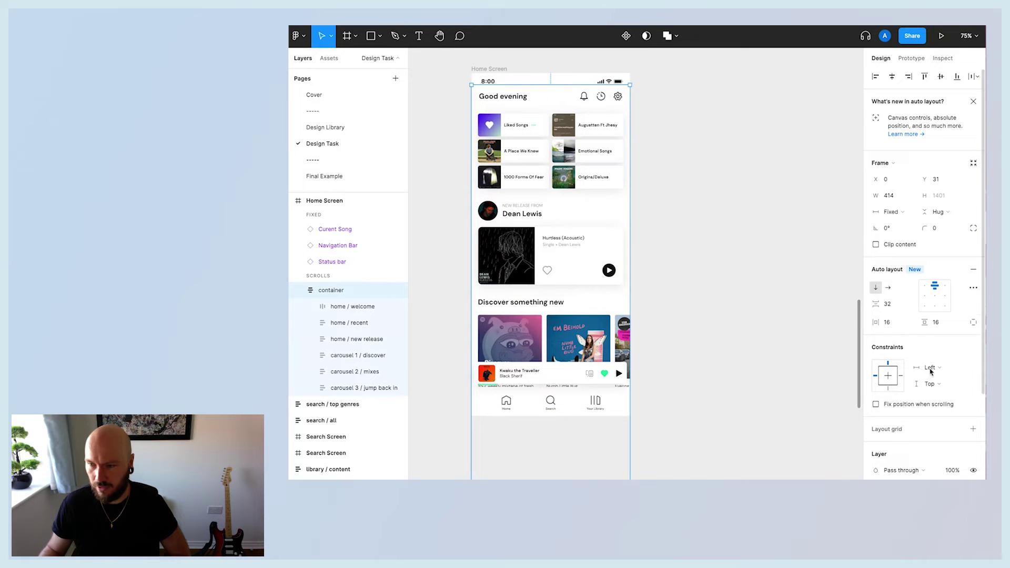
{"action": "left_click", "coordinate": [974, 322]}
{"action": "left_click", "coordinate": [938, 342]}
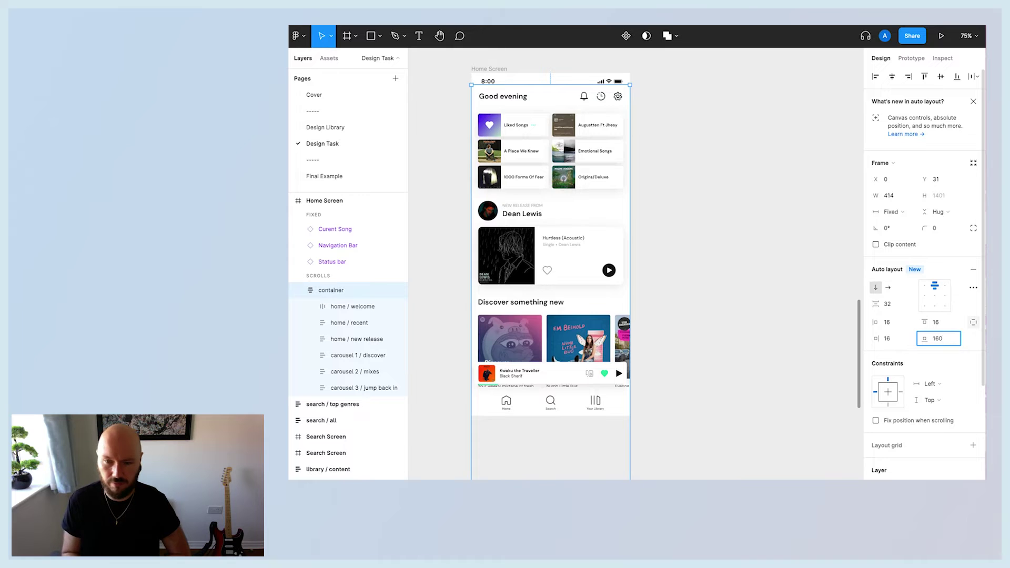
{"action": "key", "text": "Return"}
{"action": "left_click", "coordinate": [772, 318]}
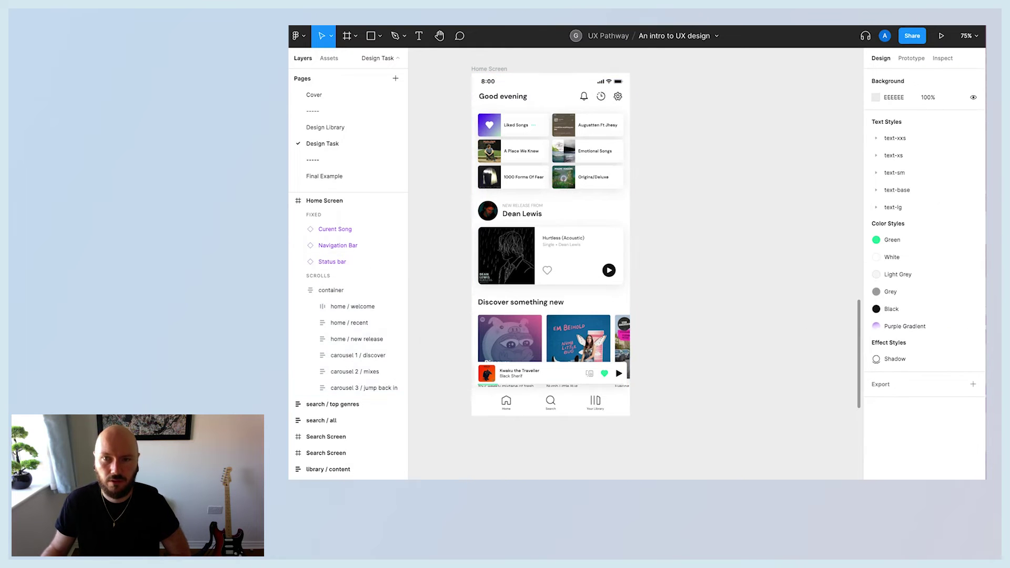
- Switch to the prototype preview and test the Home Screen's vertical scrolling down to the Jump back in section
{"action": "key", "text": "ctrl+Tab"}
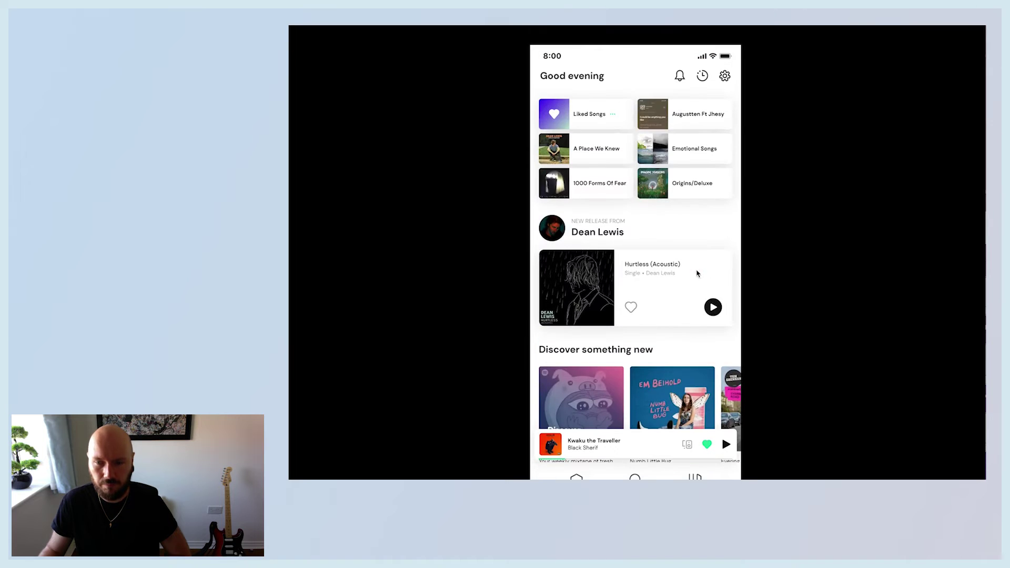
{"action": "scroll", "coordinate": [698, 273], "scroll_direction": "down", "scroll_amount": 6}
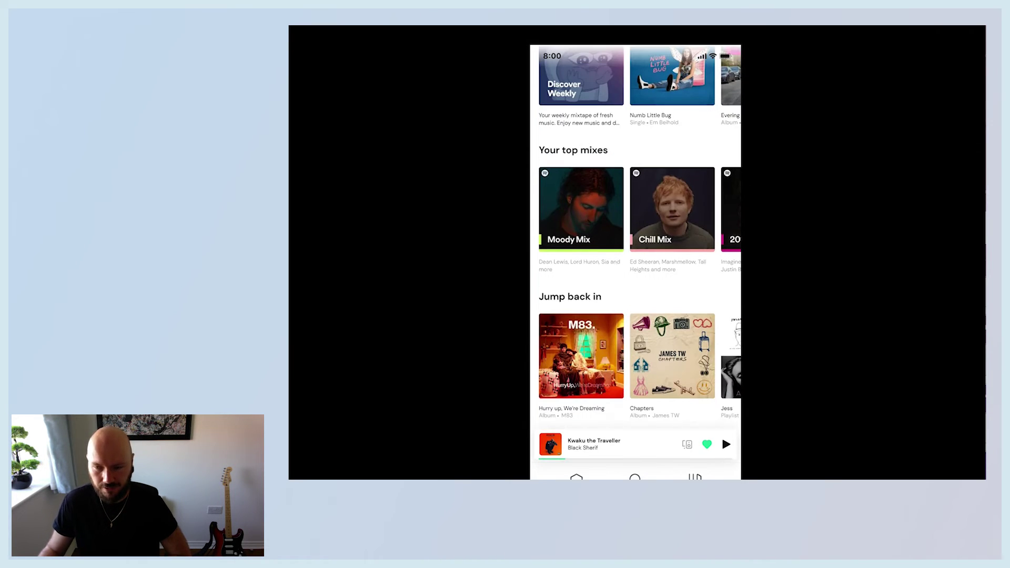
{"action": "scroll", "coordinate": [607, 363], "scroll_direction": "up", "scroll_amount": 4}
{"action": "scroll", "coordinate": [614, 361], "scroll_direction": "down", "scroll_amount": 4}
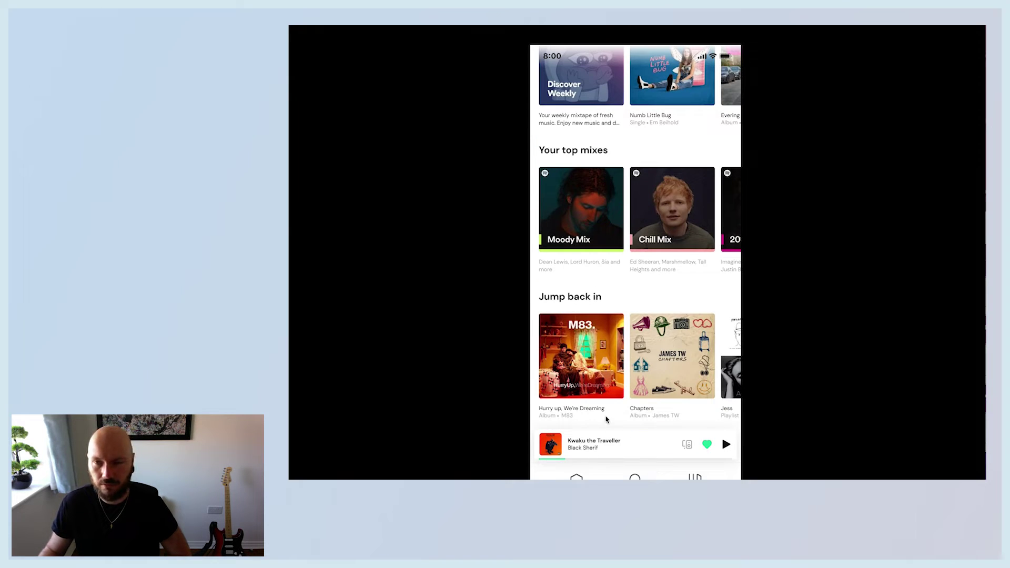
{"action": "scroll", "coordinate": [624, 352], "scroll_direction": "up", "scroll_amount": 1}
{"action": "scroll", "coordinate": [624, 352], "scroll_direction": "up", "scroll_amount": 6}
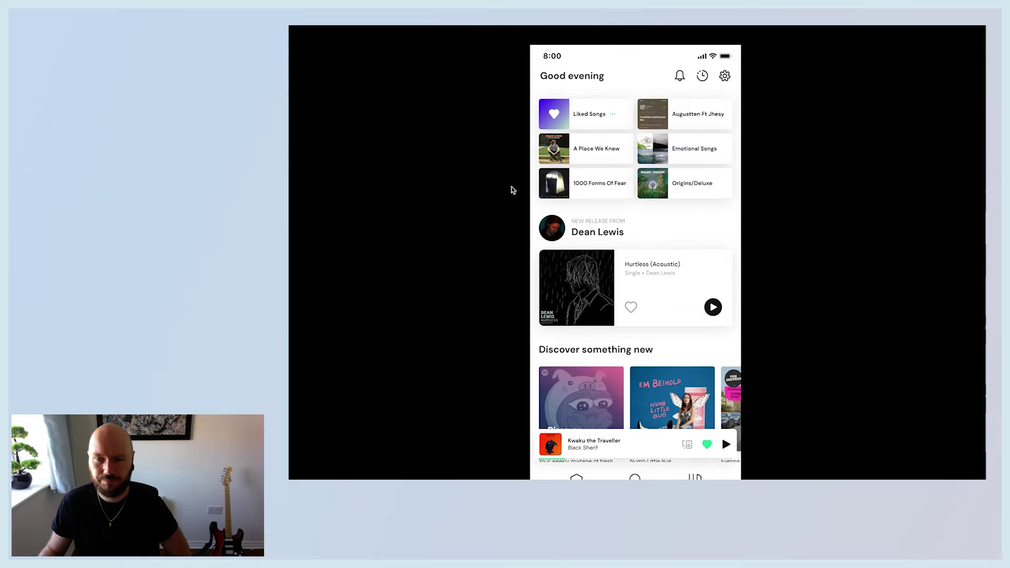
{"action": "scroll", "coordinate": [645, 245], "scroll_direction": "down", "scroll_amount": 2}
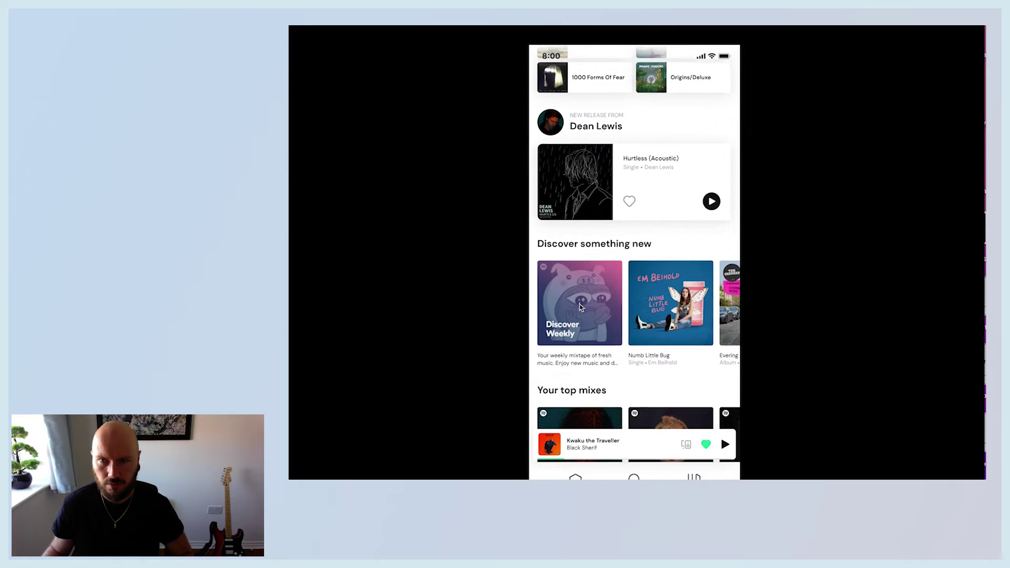
{"action": "scroll", "coordinate": [580, 308], "scroll_direction": "down", "scroll_amount": 3}
- Test the horizontal scrolling of the Your top mixes carousel in the preview and return to the design file
{"action": "left_click_drag", "start_coordinate": [720, 287], "coordinate": [697, 288]}
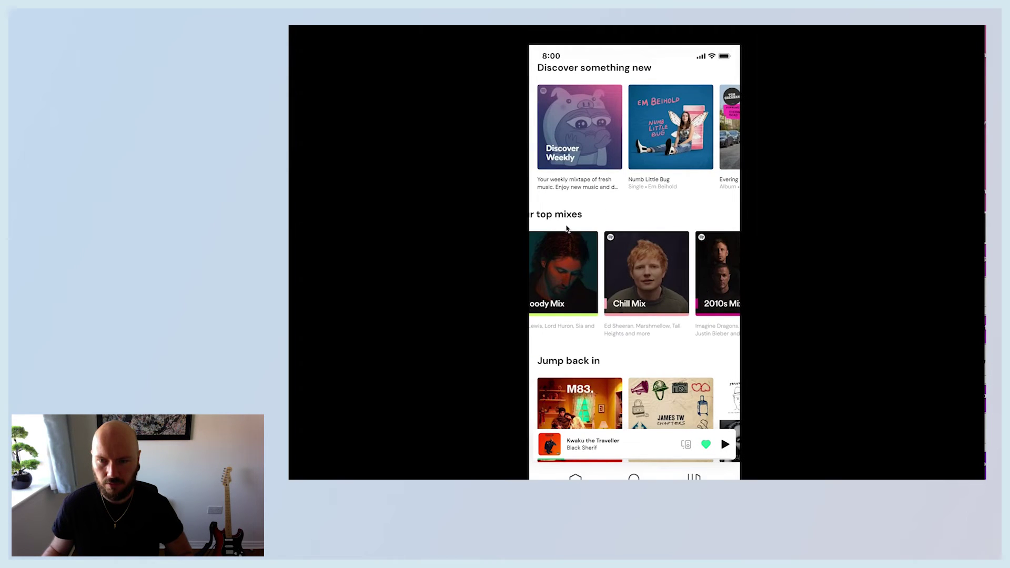
{"action": "left_click_drag", "start_coordinate": [564, 245], "coordinate": [592, 227]}
{"action": "left_click_drag", "start_coordinate": [633, 263], "coordinate": [466, 273]}
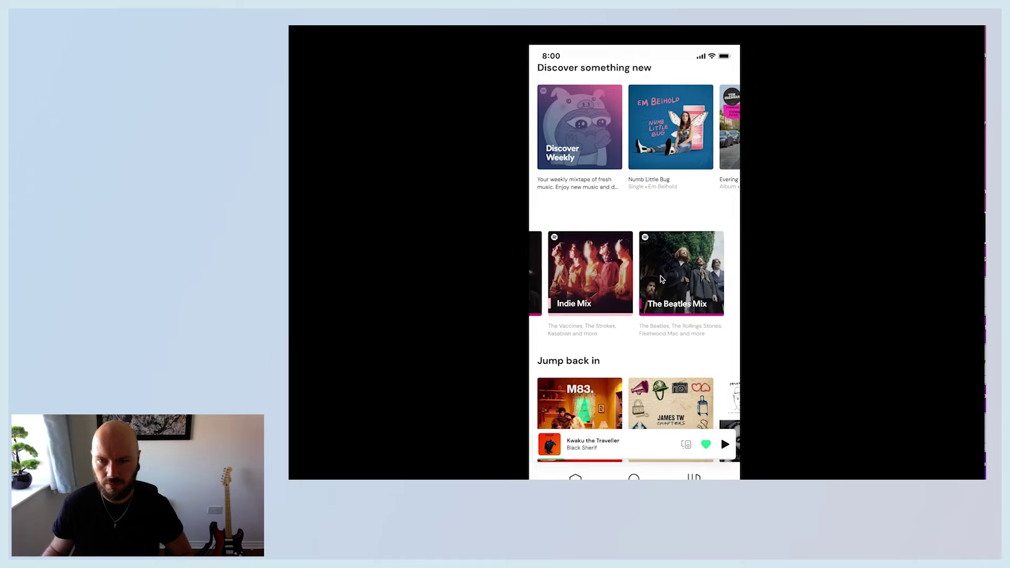
{"action": "left_click_drag", "start_coordinate": [711, 277], "coordinate": [705, 276]}
{"action": "left_click", "coordinate": [442, 26]}
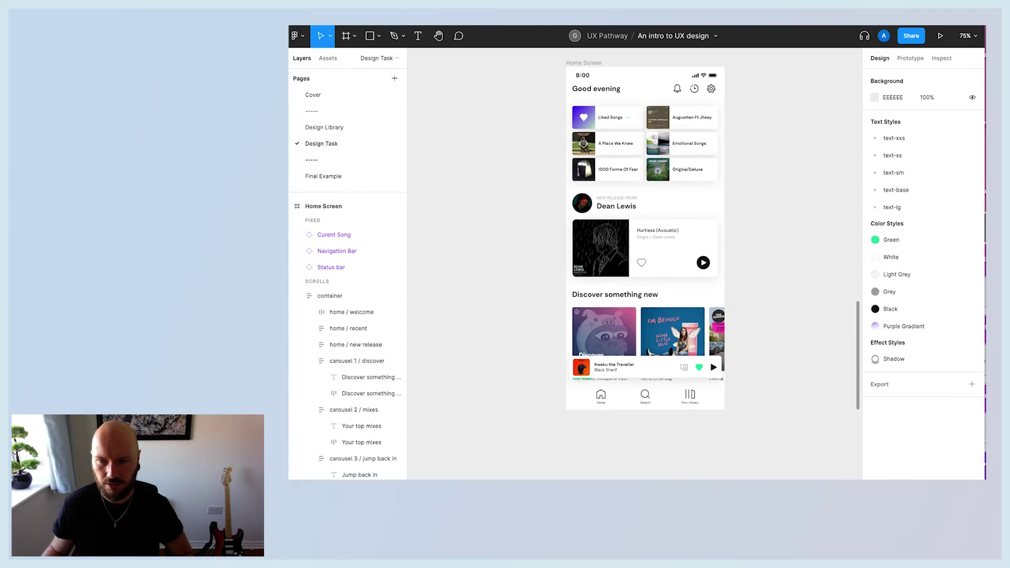
- Try top-centre alignment in the container's auto layout and restore top-left alignment
{"action": "left_click", "coordinate": [363, 361]}
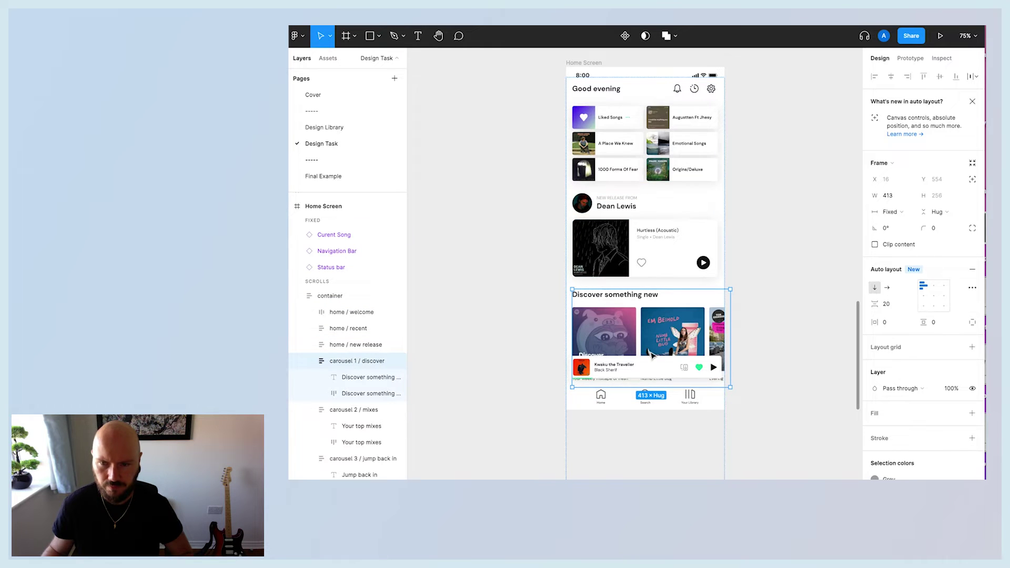
{"action": "left_click", "coordinate": [573, 100]}
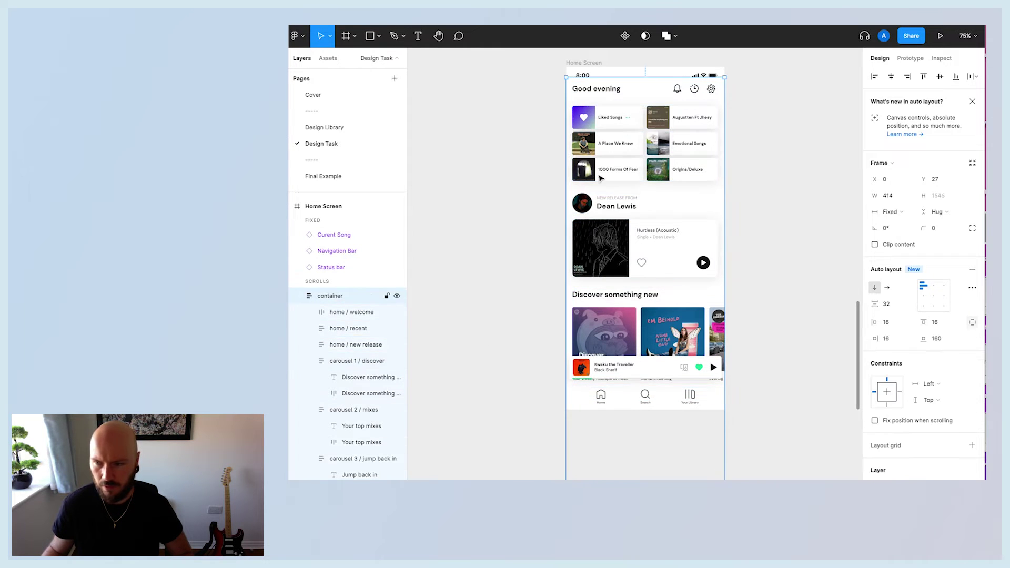
{"action": "left_click", "coordinate": [933, 287]}
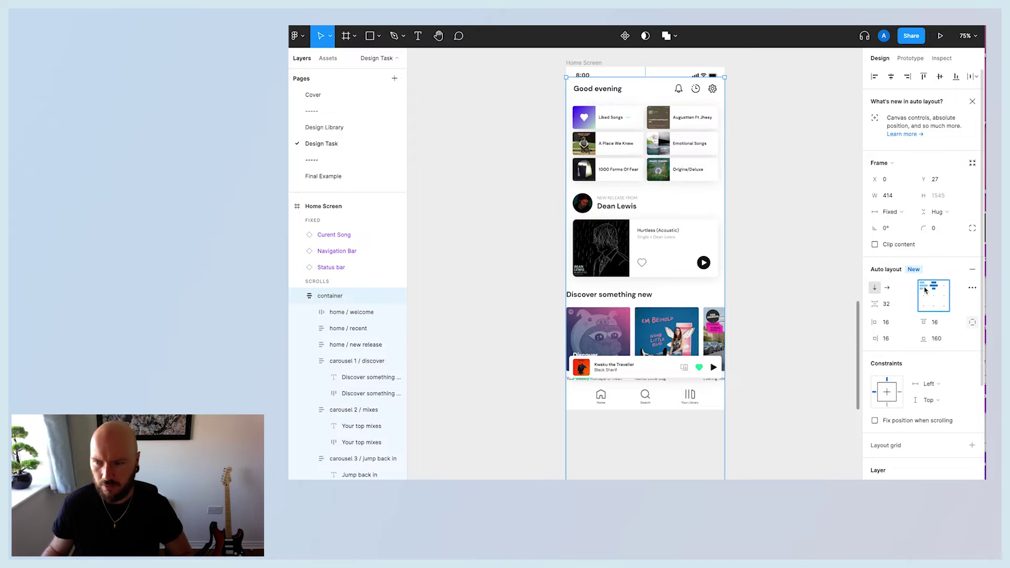
{"action": "left_click", "coordinate": [925, 288]}
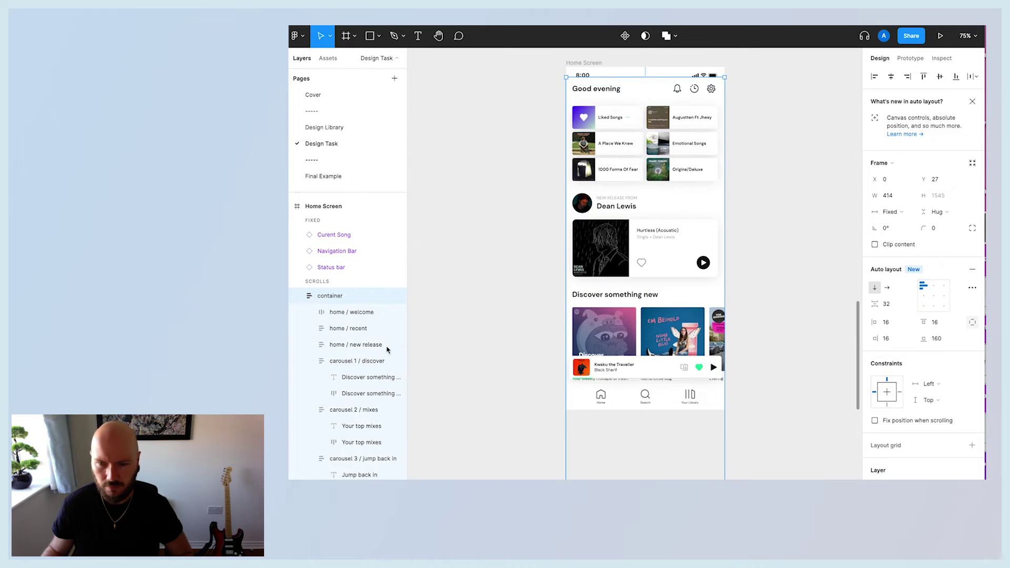
- Resize the carousel 1 / discover frame to a width of 398 so it ends at the Home Screen's edge
{"action": "left_click", "coordinate": [336, 361]}
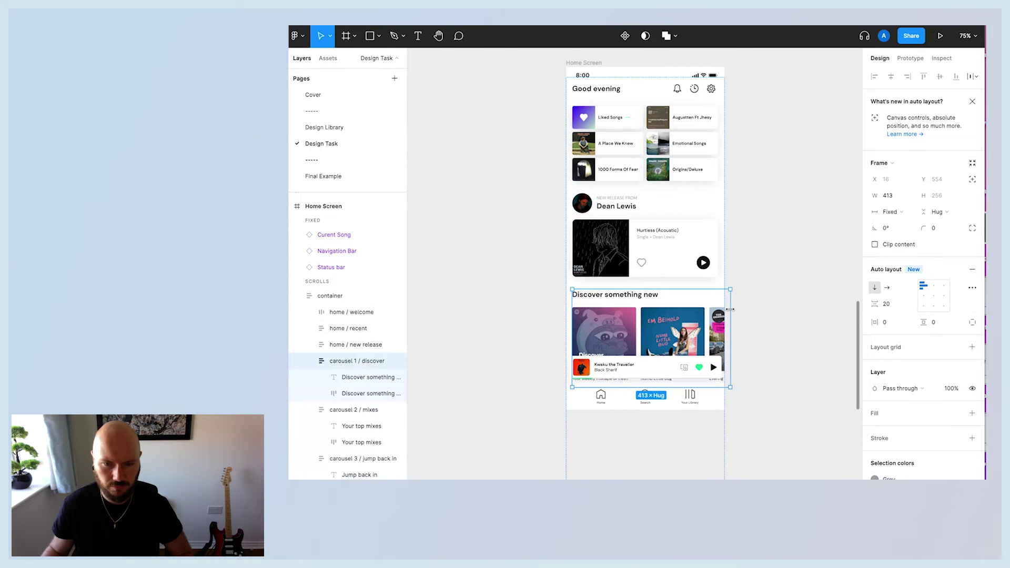
{"action": "left_click_drag", "start_coordinate": [730, 309], "coordinate": [725, 310]}
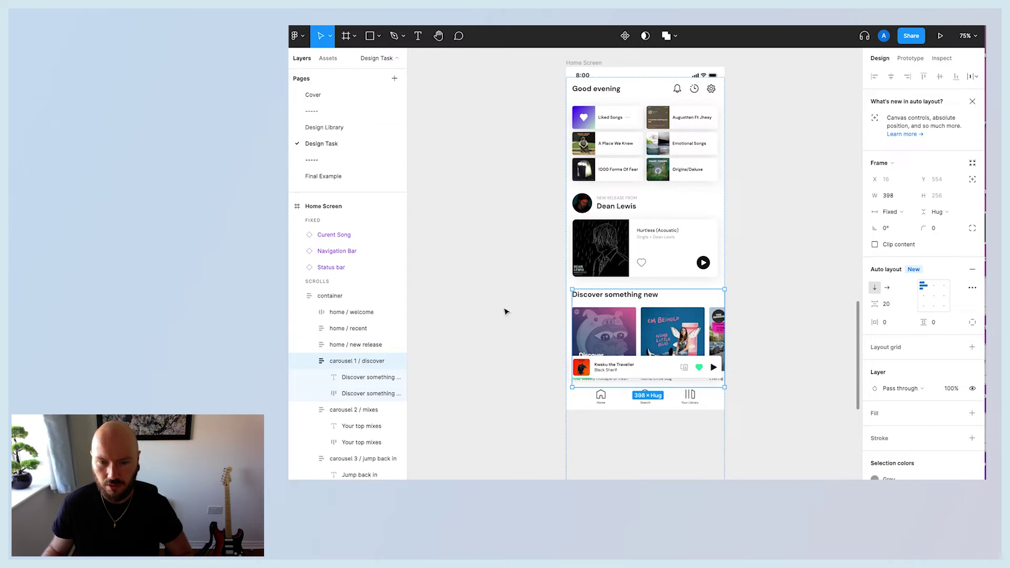
- Check the overflow of the Discover something new card row and set the Your top mixes card row to horizontal scrolling
{"action": "left_click", "coordinate": [361, 395]}
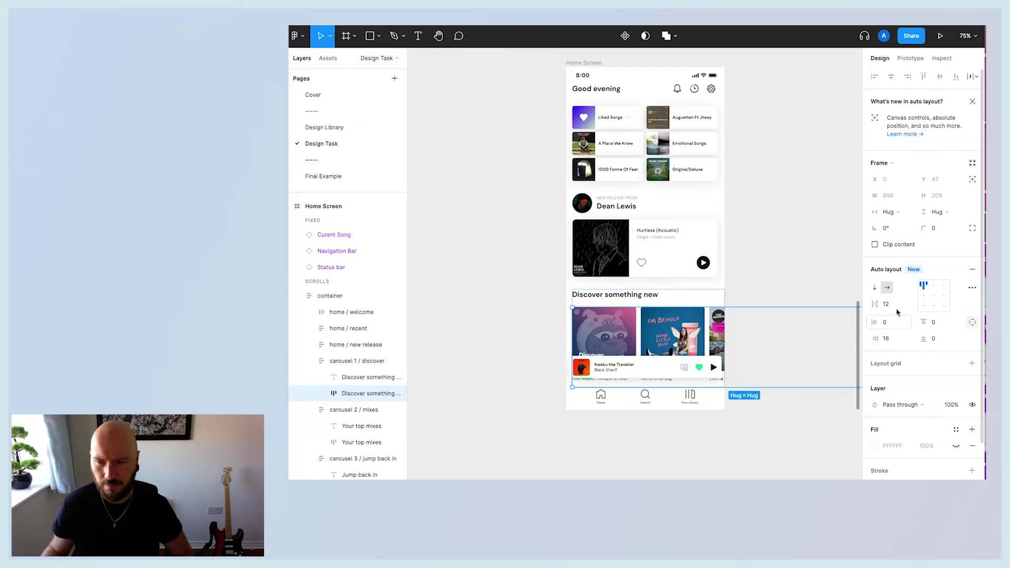
{"action": "left_click", "coordinate": [910, 59]}
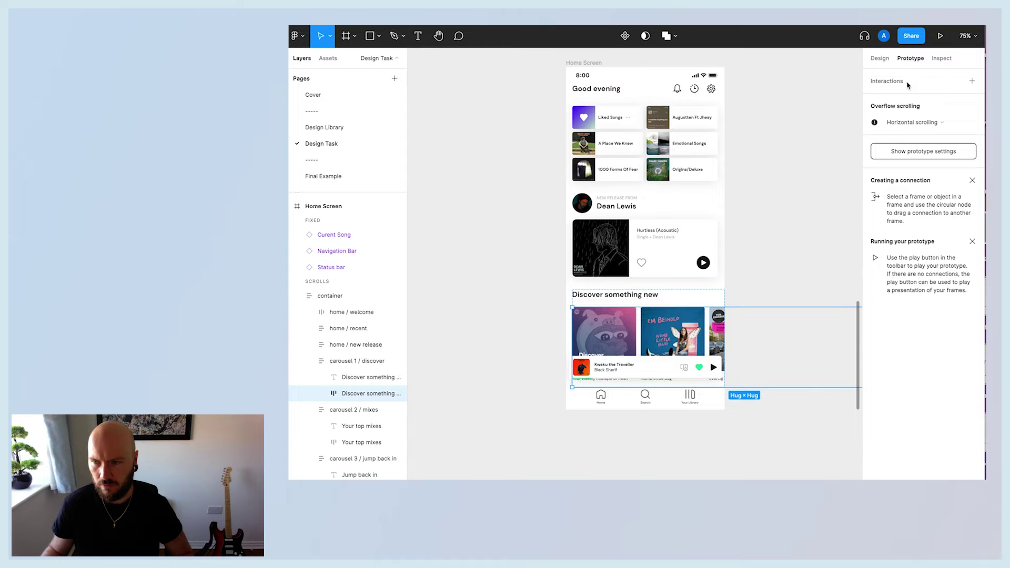
{"action": "left_click", "coordinate": [337, 413]}
{"action": "left_click", "coordinate": [347, 441]}
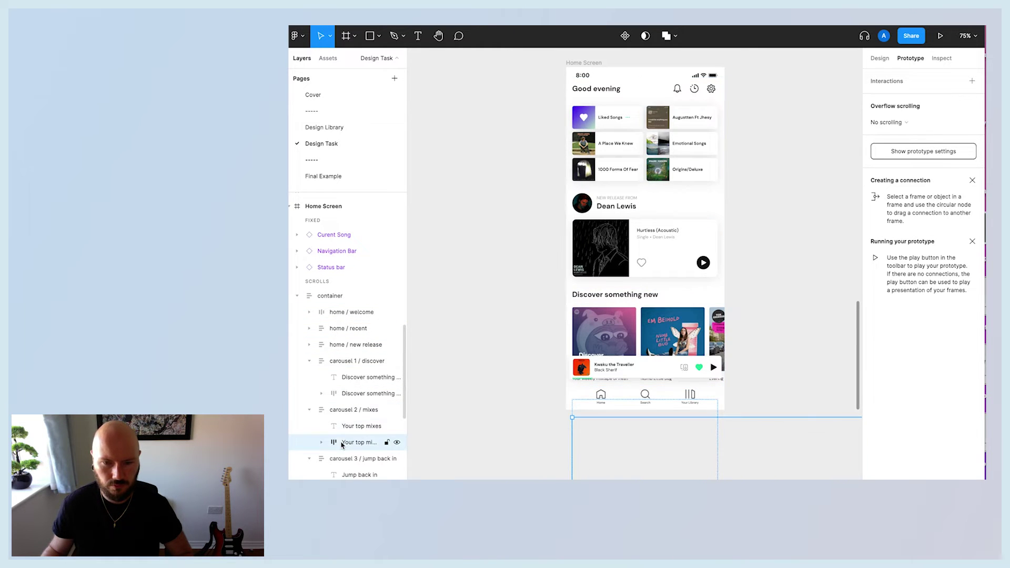
{"action": "left_click", "coordinate": [909, 123]}
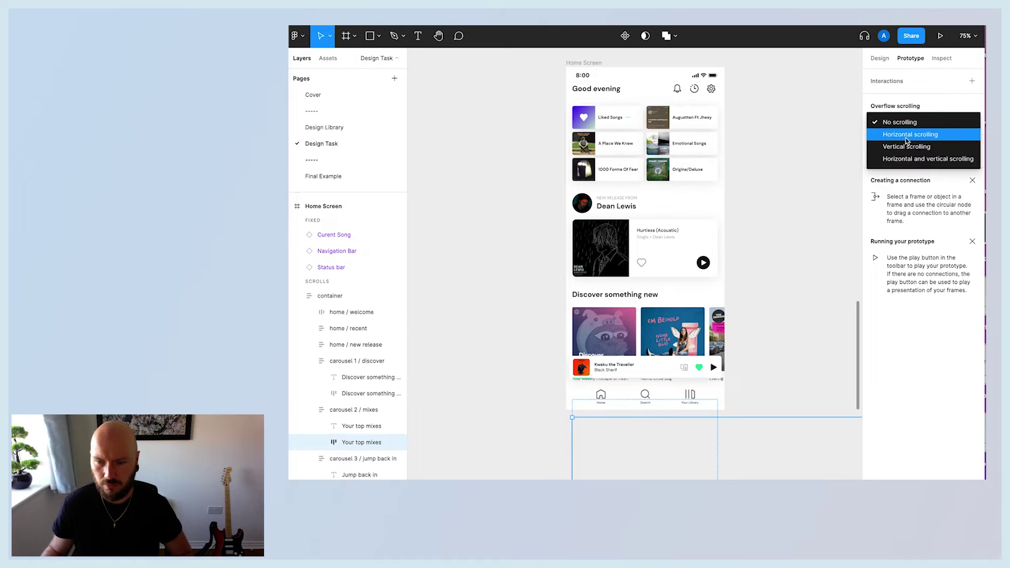
{"action": "left_click", "coordinate": [910, 134]}
- Turn off content clipping for the Home Screen frame to reveal the carousels beyond its edges
{"action": "left_click", "coordinate": [880, 59]}
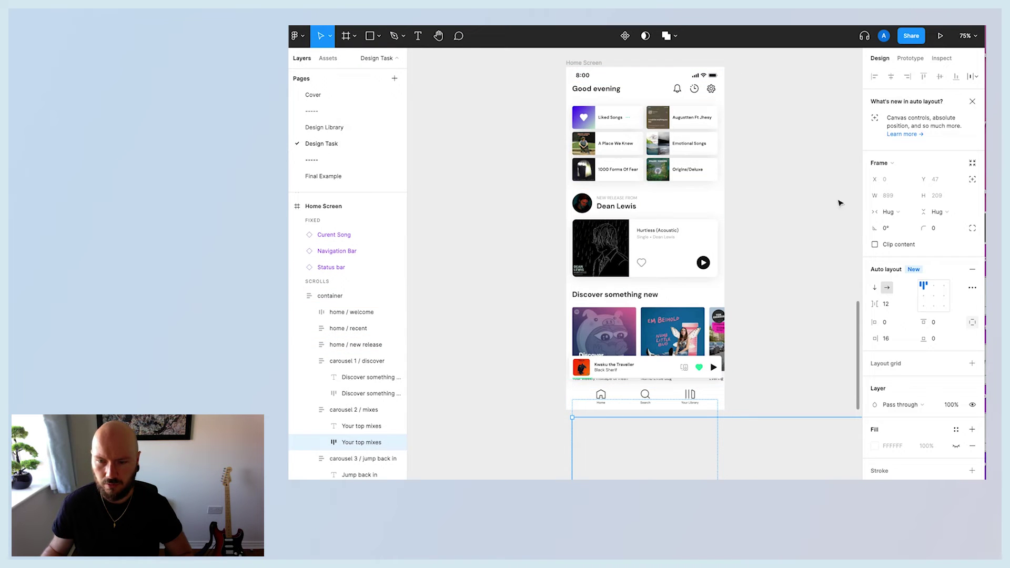
{"action": "left_click", "coordinate": [589, 63]}
{"action": "left_click", "coordinate": [809, 195]}
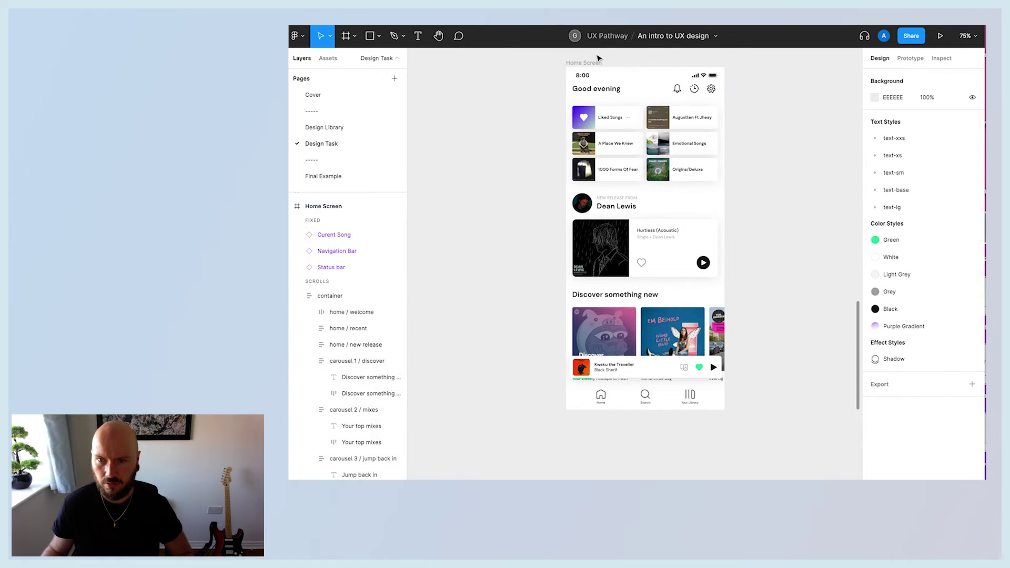
{"action": "left_click", "coordinate": [584, 63]}
{"action": "left_click", "coordinate": [875, 227]}
{"action": "scroll", "coordinate": [810, 238], "scroll_direction": "down", "scroll_amount": 3}
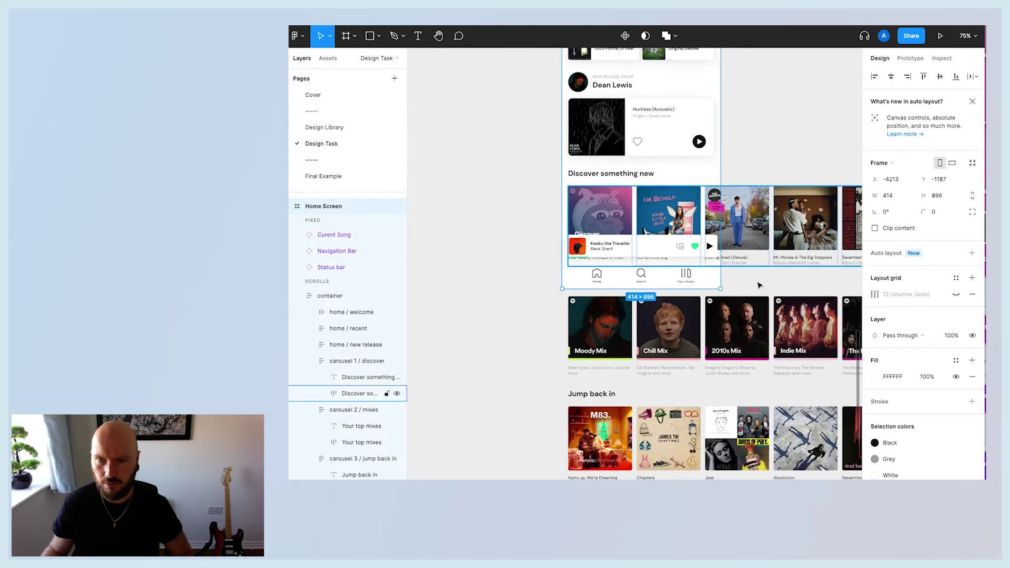
- Check the overflow scrolling settings of the carousel 2 / mixes frame and the Your top mixes and Jump back in card rows
{"action": "left_click", "coordinate": [329, 295]}
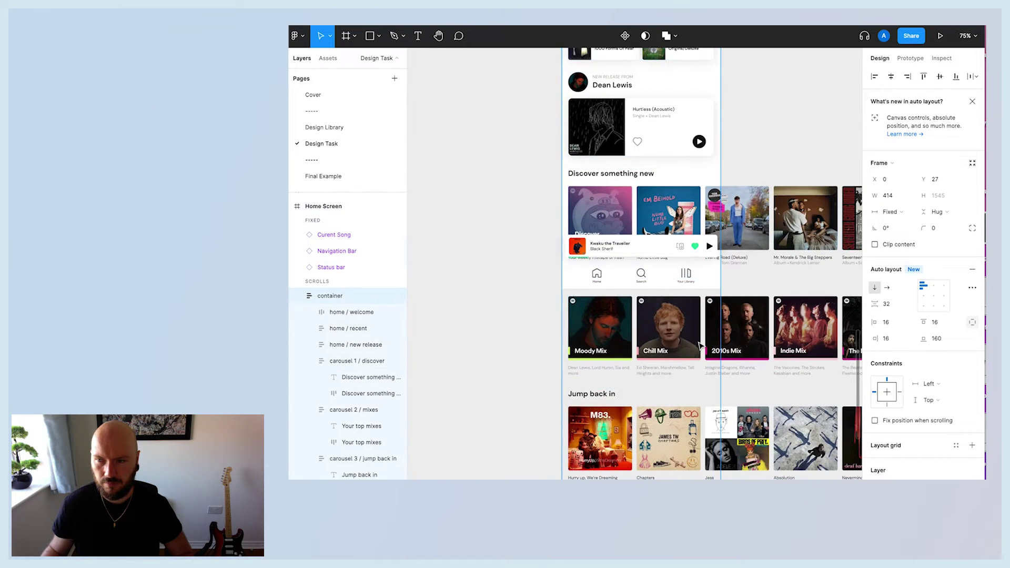
{"action": "left_click", "coordinate": [344, 410]}
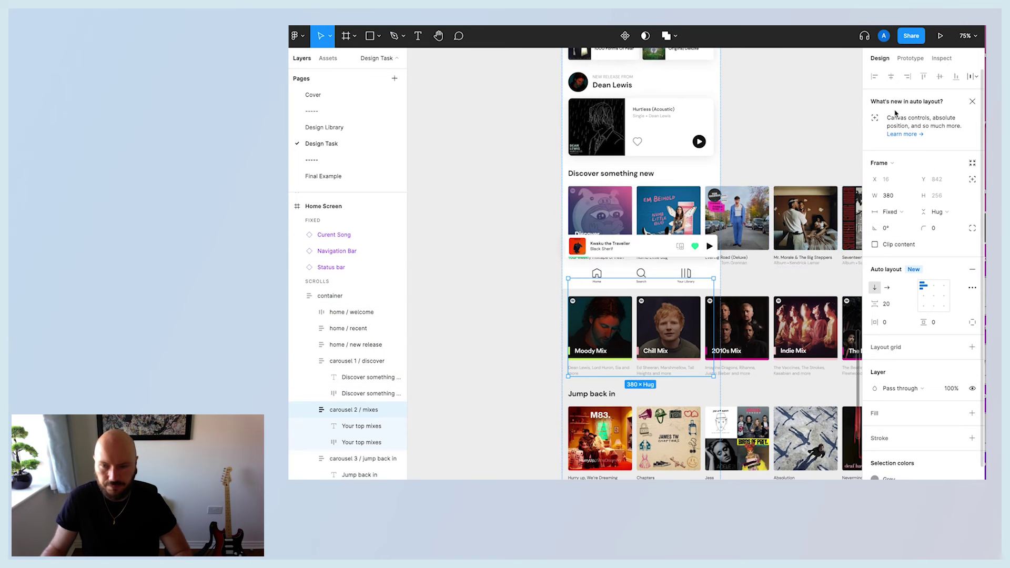
{"action": "left_click", "coordinate": [910, 58]}
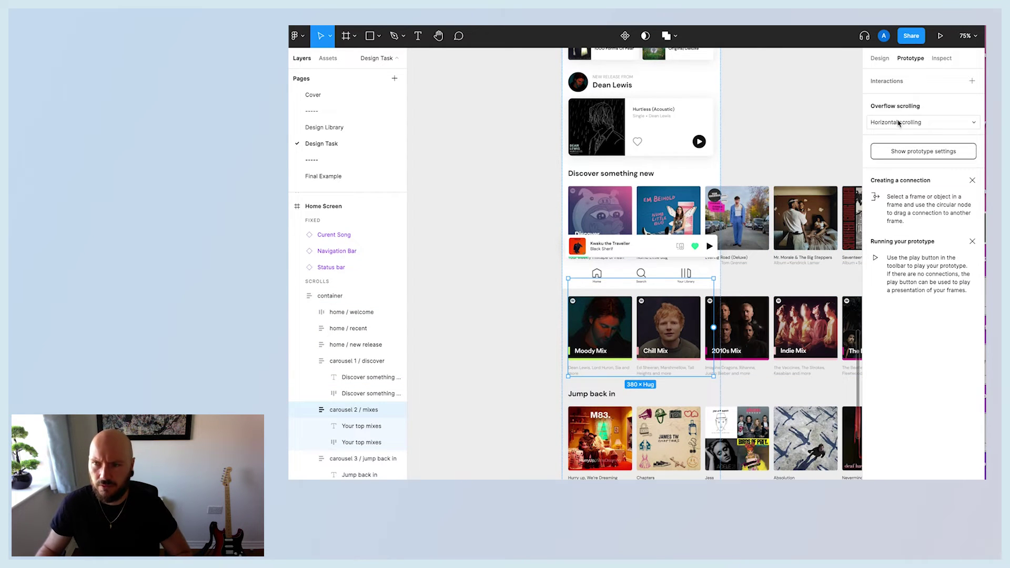
{"action": "left_click", "coordinate": [361, 443]}
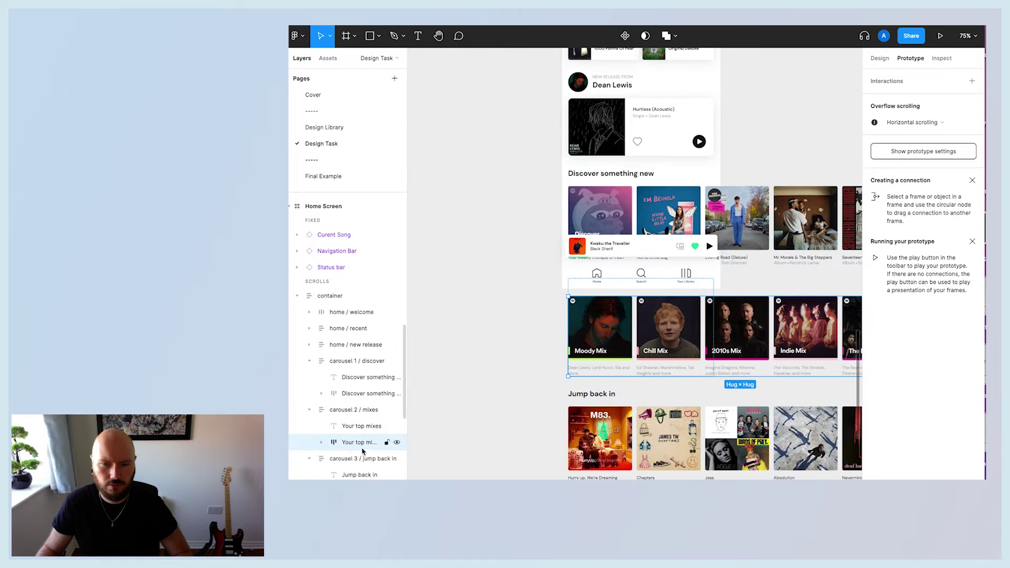
{"action": "left_click", "coordinate": [348, 459]}
{"action": "left_click", "coordinate": [369, 490]}
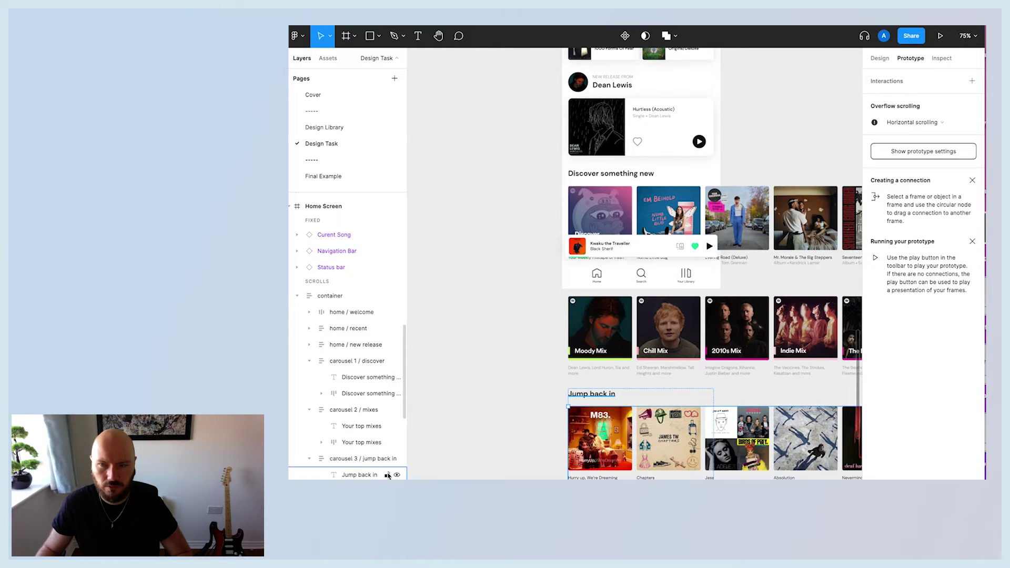
{"action": "left_click", "coordinate": [465, 365]}
{"action": "scroll", "coordinate": [464, 365], "scroll_direction": "up", "scroll_amount": 2}
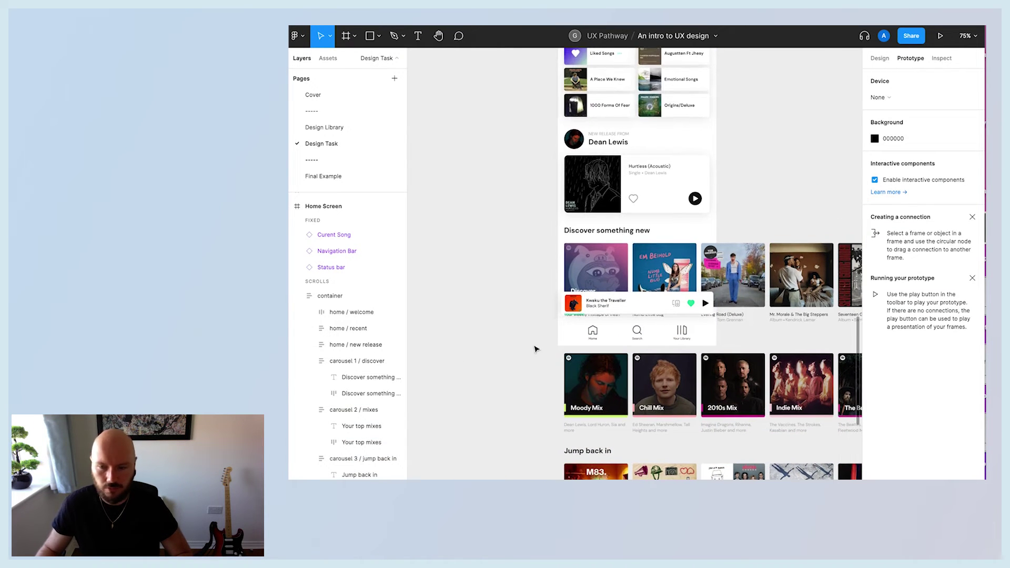
- Widen the carousel 2 / mixes frame to 397 and stretch the carousel 3 / jump back in frame to the Home Screen's edge
{"action": "left_click", "coordinate": [361, 409]}
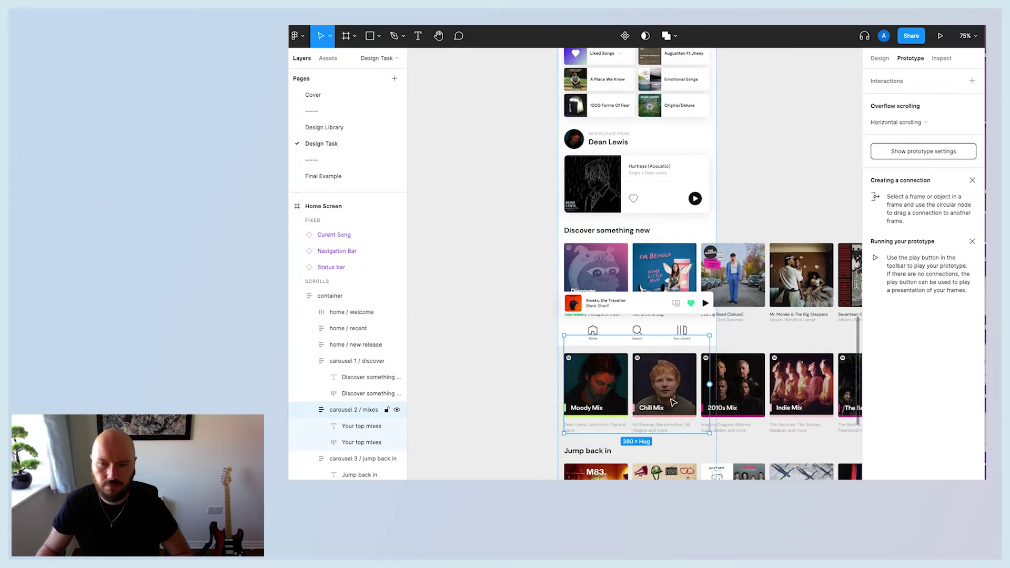
{"action": "scroll", "coordinate": [716, 416], "scroll_direction": "down", "scroll_amount": 3}
{"action": "left_click", "coordinate": [717, 421]}
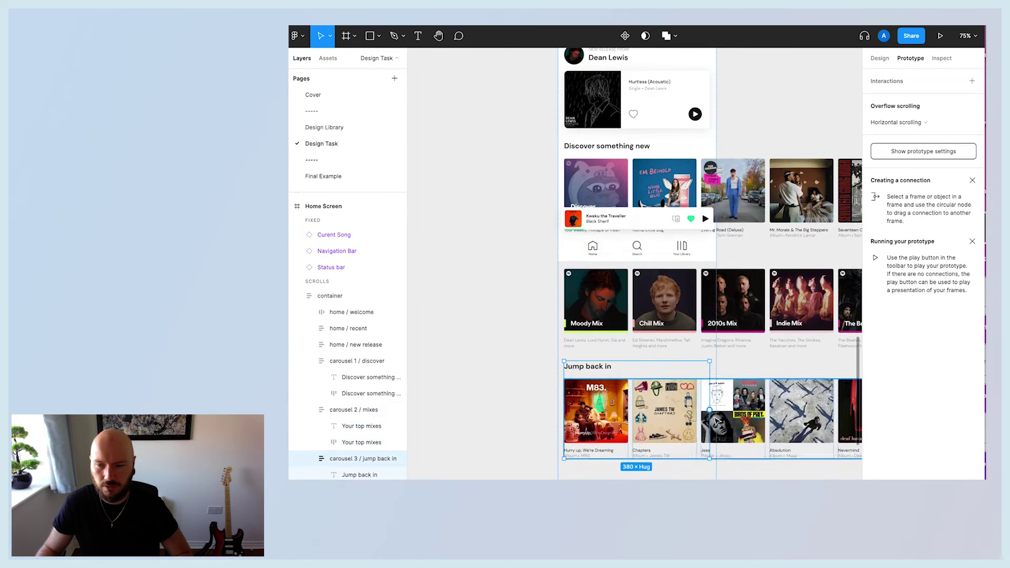
{"action": "left_click_drag", "start_coordinate": [709, 423], "coordinate": [717, 427]}
{"action": "left_click", "coordinate": [490, 347]}
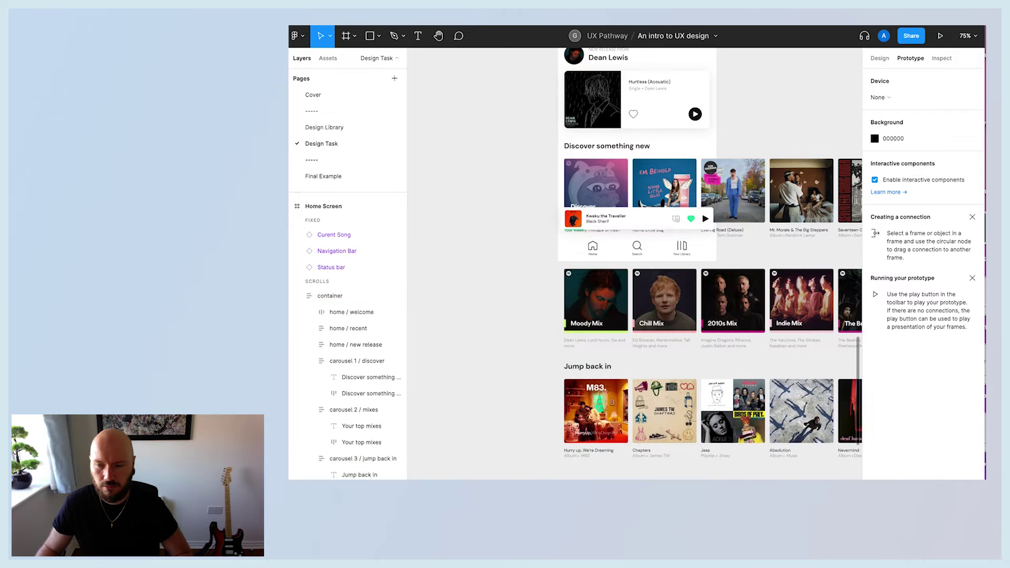
- Preview the prototype and test the vertical page scroll and the horizontal scrolling of the carousels, then return to the design file
{"action": "key", "text": "ctrl+alt+Return"}
{"action": "left_click_drag", "start_coordinate": [626, 290], "coordinate": [731, 289]}
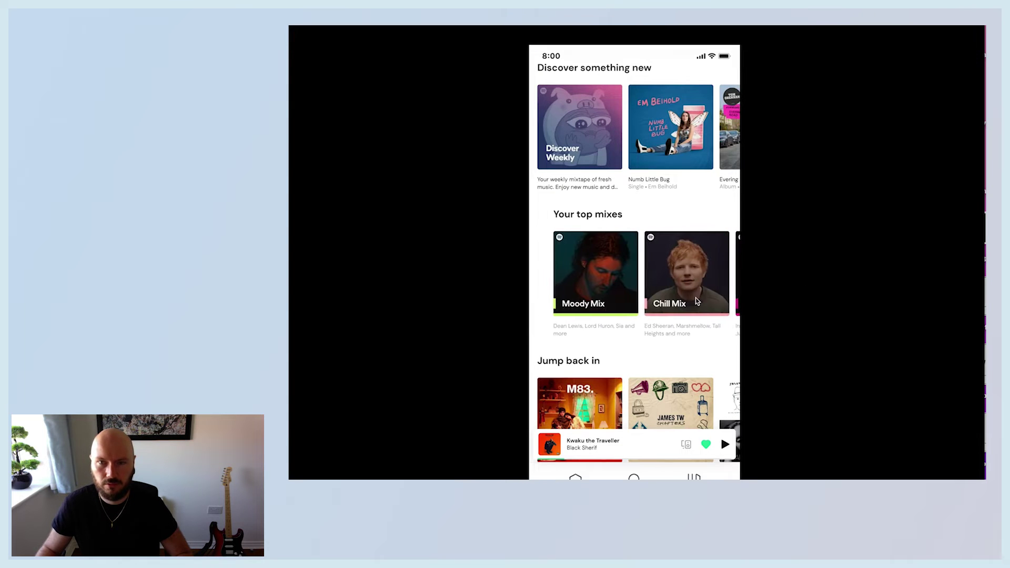
{"action": "left_click_drag", "start_coordinate": [595, 416], "coordinate": [796, 417]}
{"action": "left_click_drag", "start_coordinate": [678, 400], "coordinate": [517, 402]}
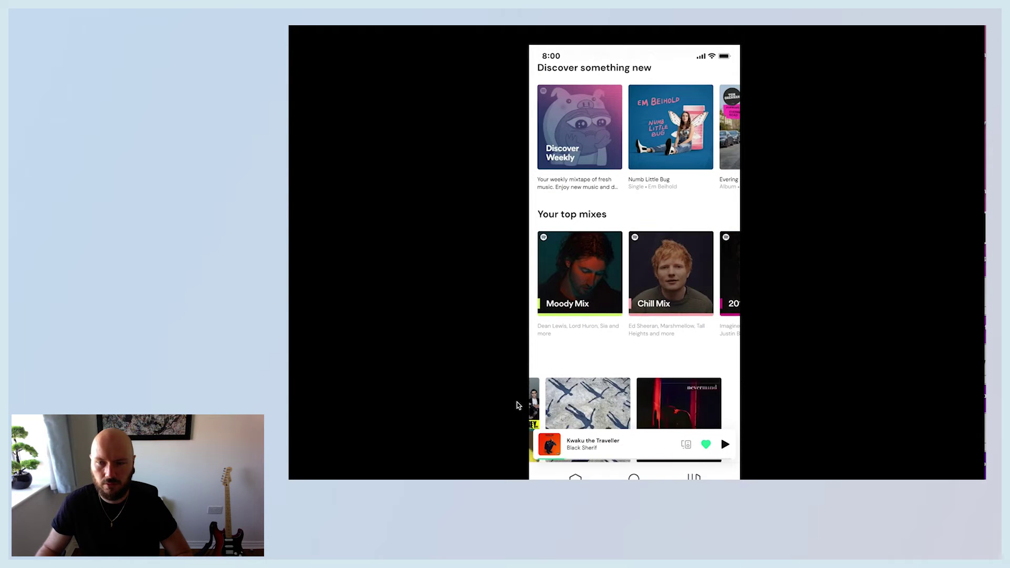
{"action": "scroll", "coordinate": [641, 347], "scroll_direction": "down", "scroll_amount": 2}
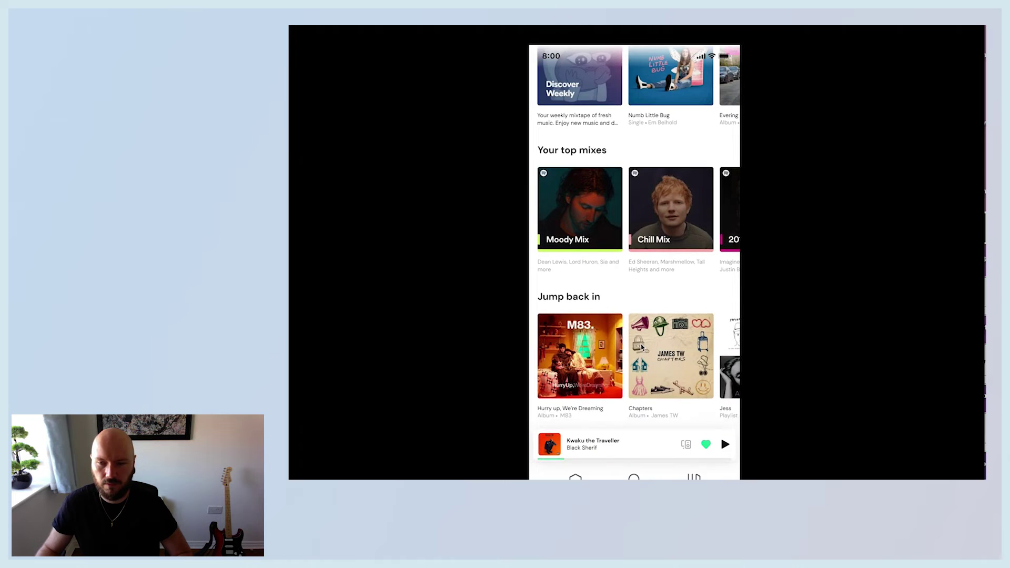
{"action": "scroll", "coordinate": [644, 348], "scroll_direction": "up", "scroll_amount": 5}
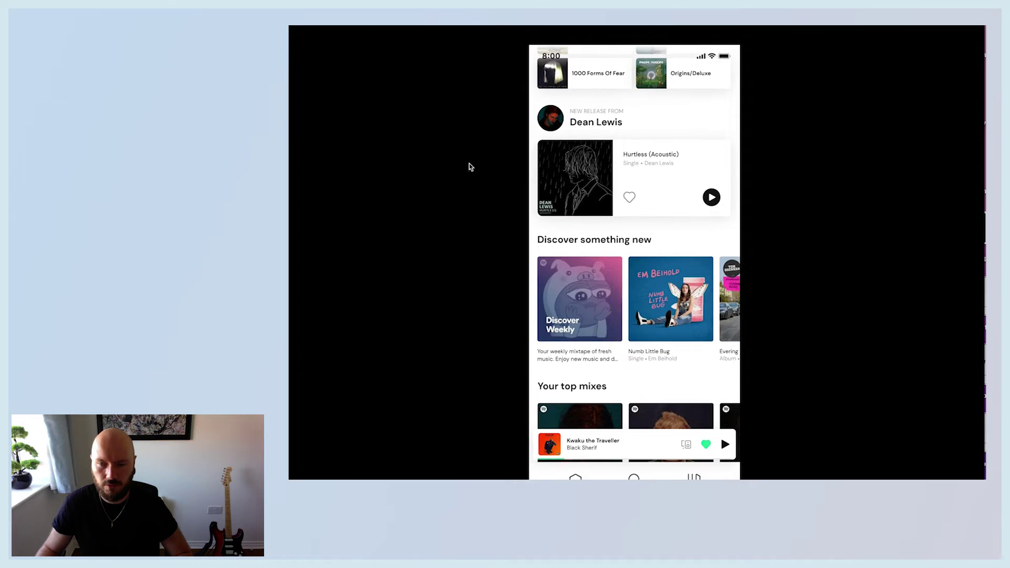
{"action": "scroll", "coordinate": [676, 297], "scroll_direction": "up", "scroll_amount": 3}
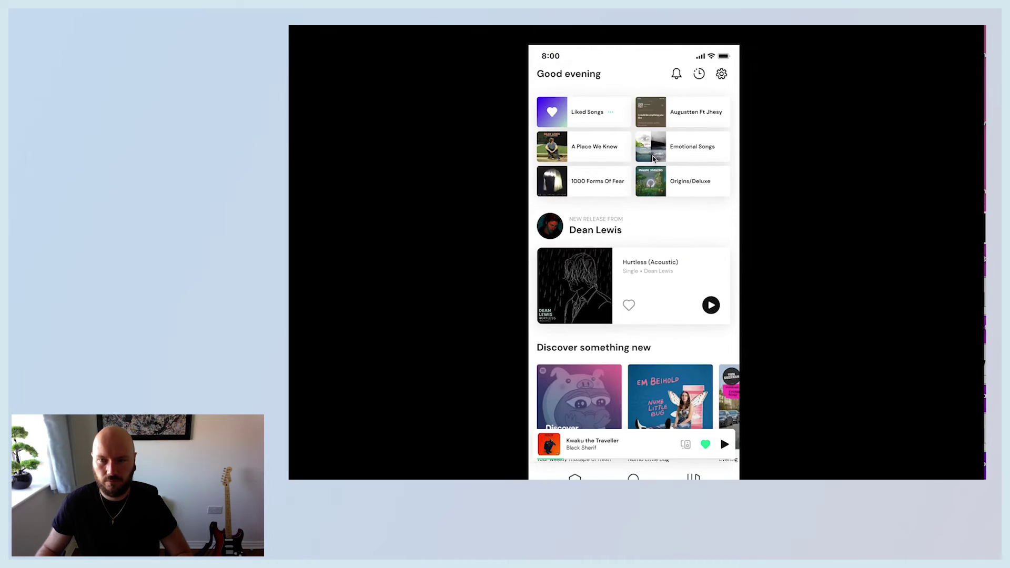
{"action": "scroll", "coordinate": [649, 272], "scroll_direction": "down", "scroll_amount": 6}
{"action": "left_click_drag", "start_coordinate": [699, 348], "coordinate": [856, 349]}
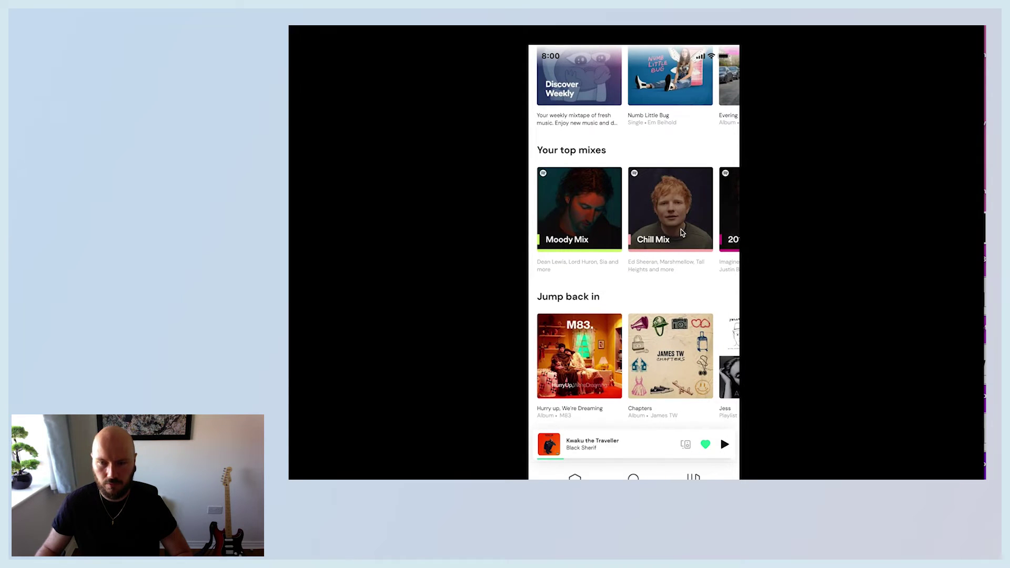
{"action": "left_click", "coordinate": [376, 26]}
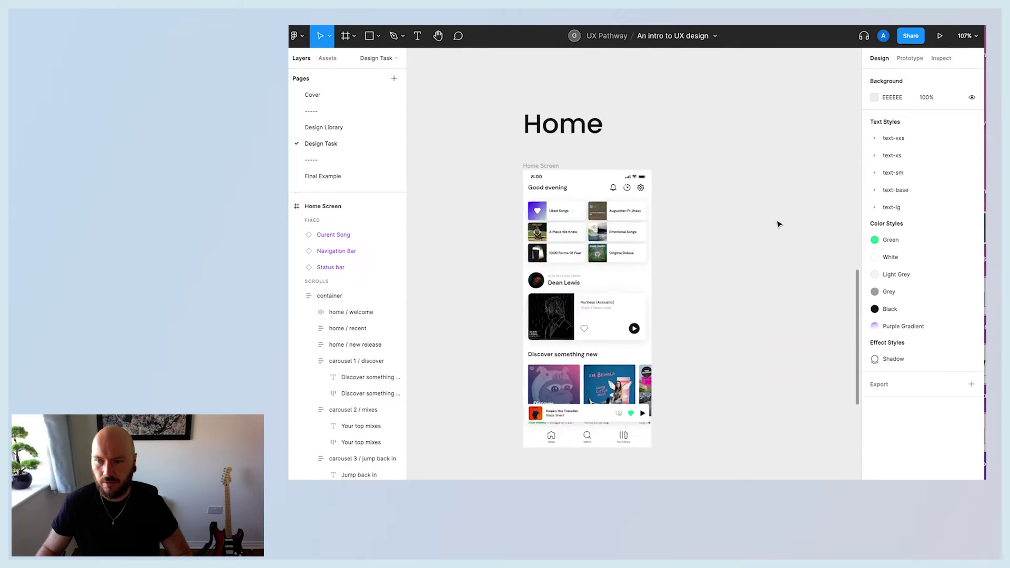
- Compare the Search Screen wireframe with the empty Search Screen frame under Design Assets
{"action": "scroll", "coordinate": [779, 223], "scroll_direction": "down", "scroll_amount": 2}
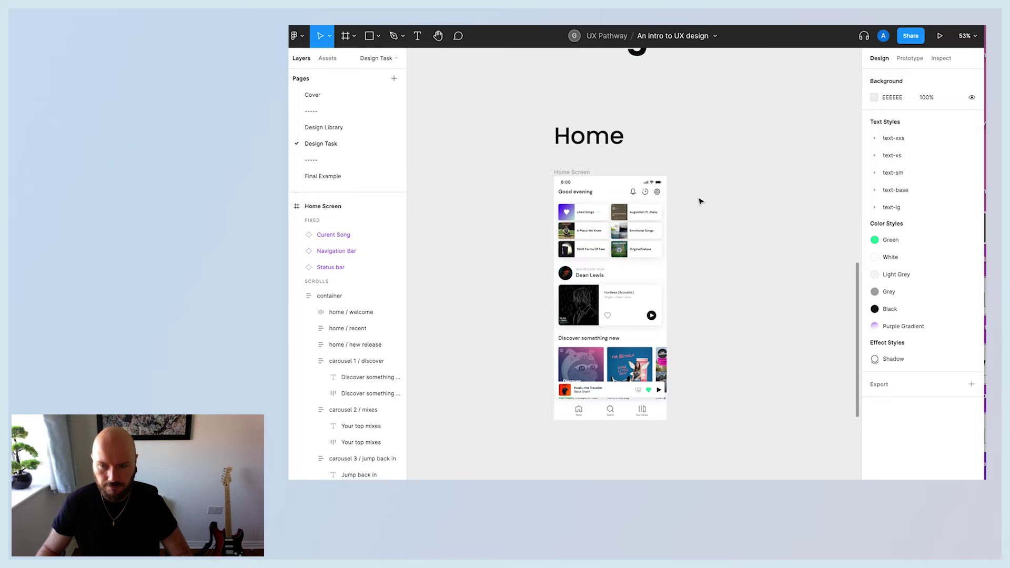
{"action": "scroll", "coordinate": [695, 196], "scroll_direction": "right", "scroll_amount": 5}
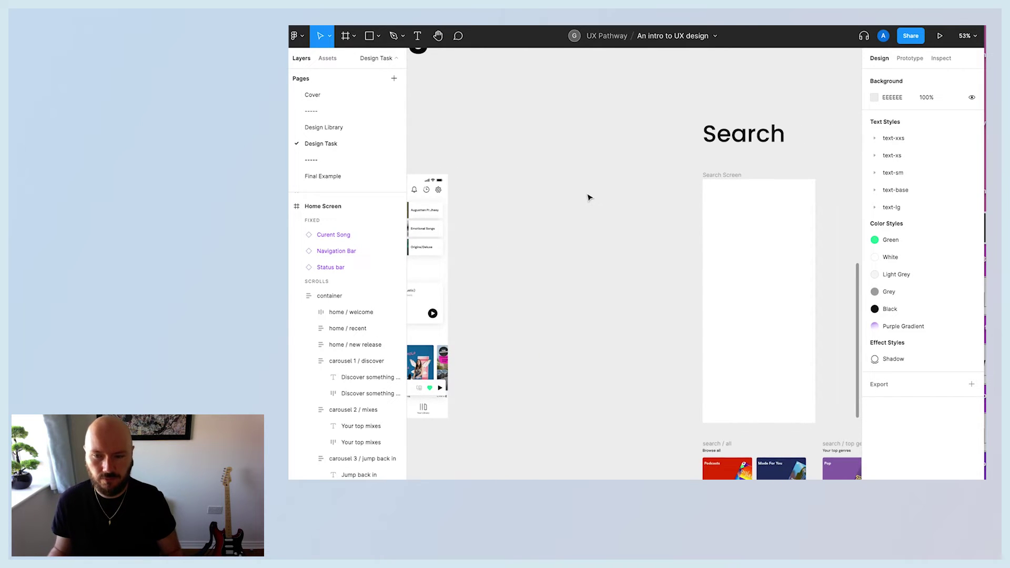
{"action": "scroll", "coordinate": [589, 198], "scroll_direction": "down", "scroll_amount": 3}
{"action": "scroll", "coordinate": [589, 197], "scroll_direction": "up", "scroll_amount": 5}
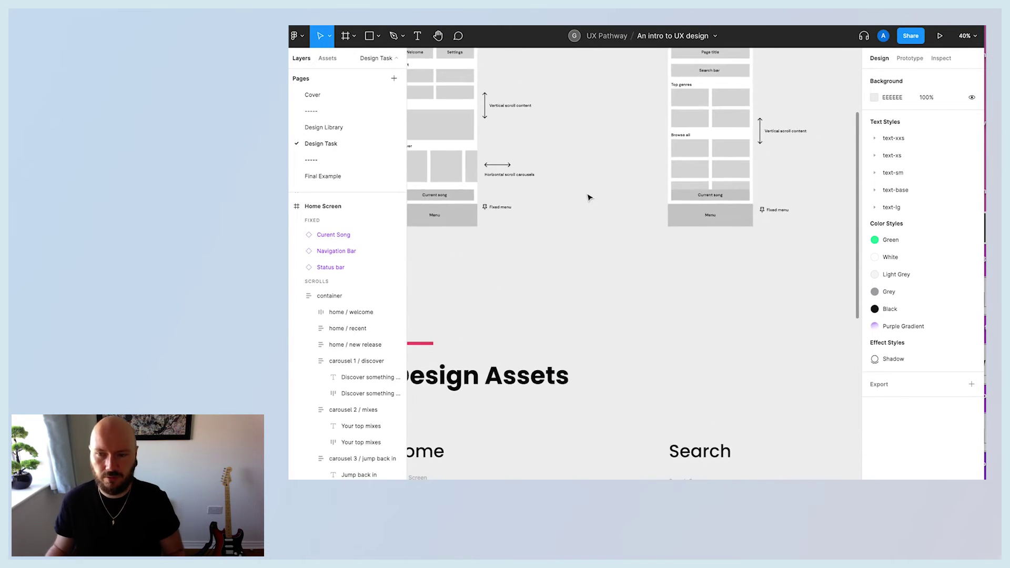
{"action": "scroll", "coordinate": [589, 197], "scroll_direction": "down", "scroll_amount": 10}
{"action": "scroll", "coordinate": [589, 197], "scroll_direction": "right", "scroll_amount": 3}
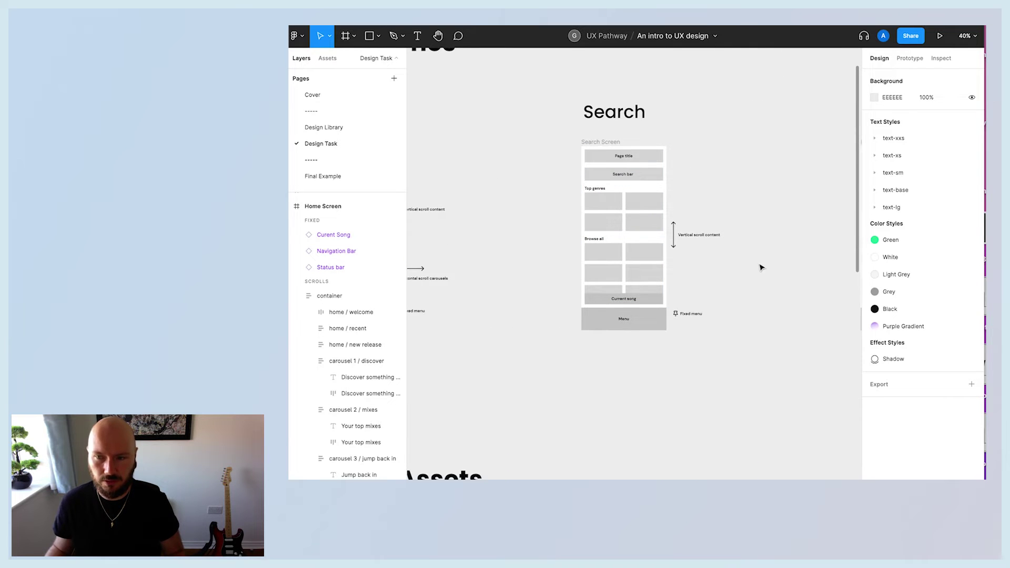
{"action": "scroll", "coordinate": [704, 371], "scroll_direction": "down", "scroll_amount": 10}
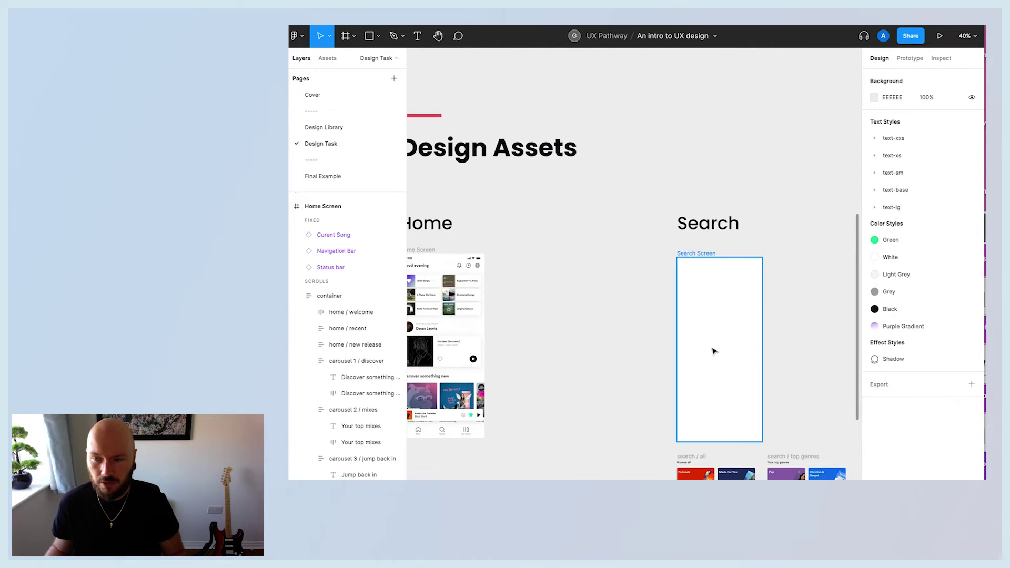
{"action": "scroll", "coordinate": [605, 365], "scroll_direction": "left", "scroll_amount": 3}
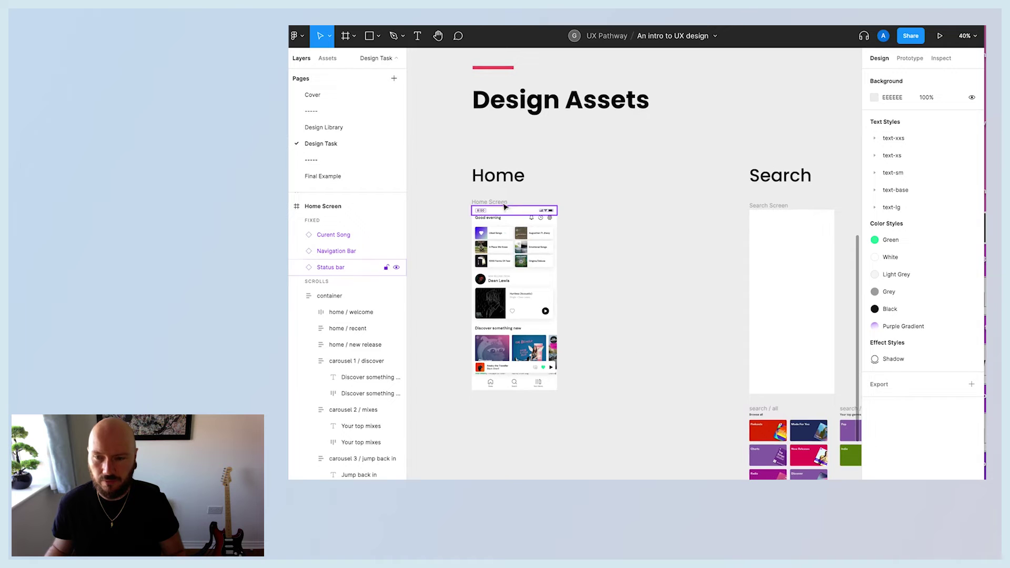
- Copy the Curent Song, Navigation Bar and Status bar components from the Home Screen into the empty Search Screen frame
{"action": "left_click", "coordinate": [492, 212]}
{"action": "left_click", "coordinate": [522, 369], "text": "shift"}
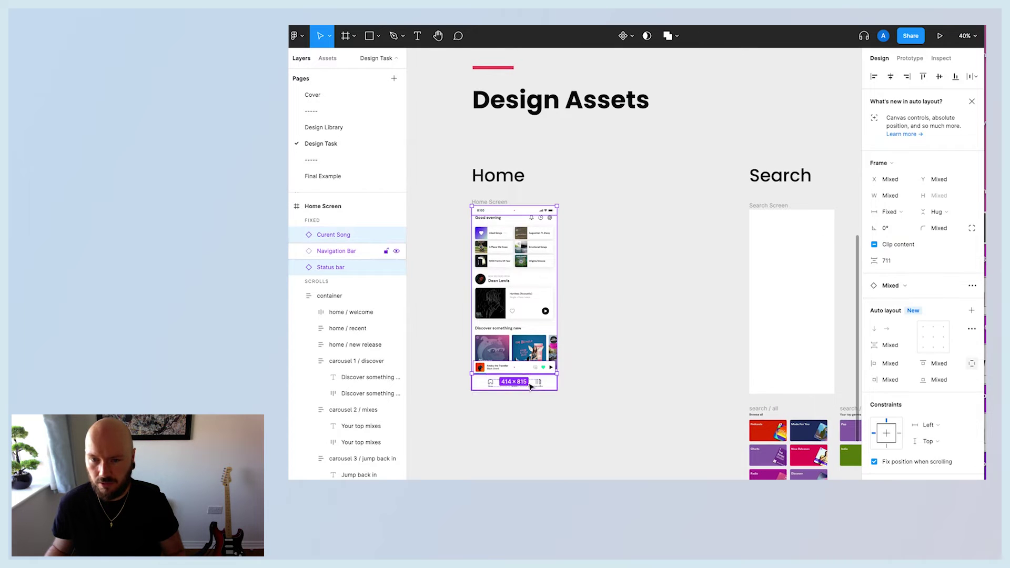
{"action": "left_click", "coordinate": [548, 381], "text": "shift"}
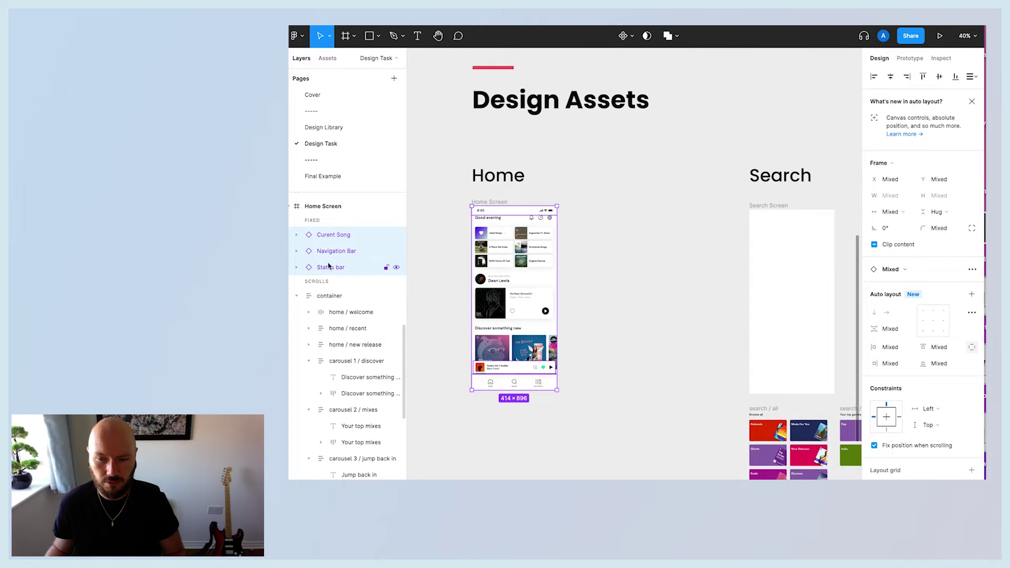
{"action": "left_click", "coordinate": [767, 208]}
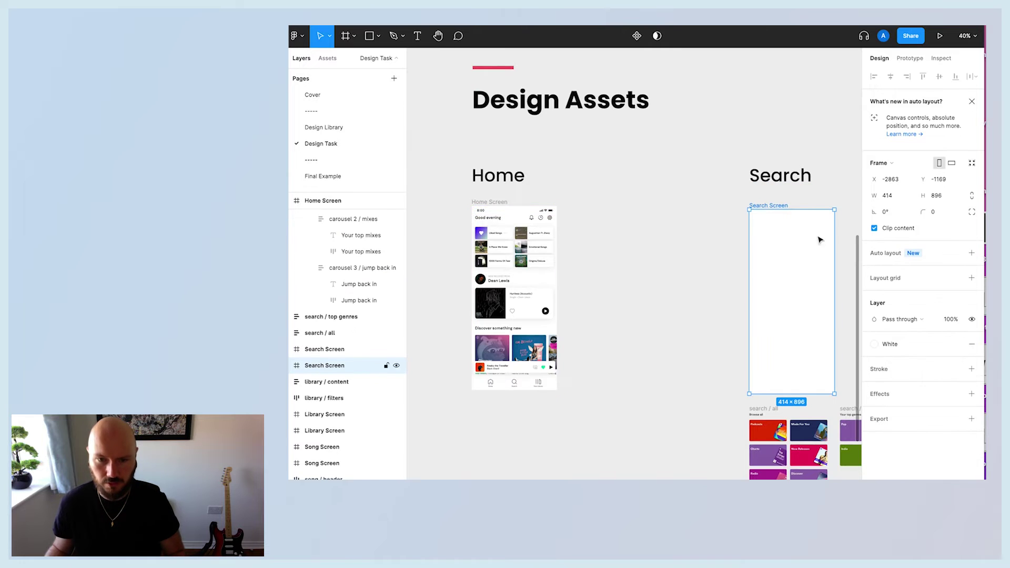
{"action": "key", "text": "ctrl+v"}
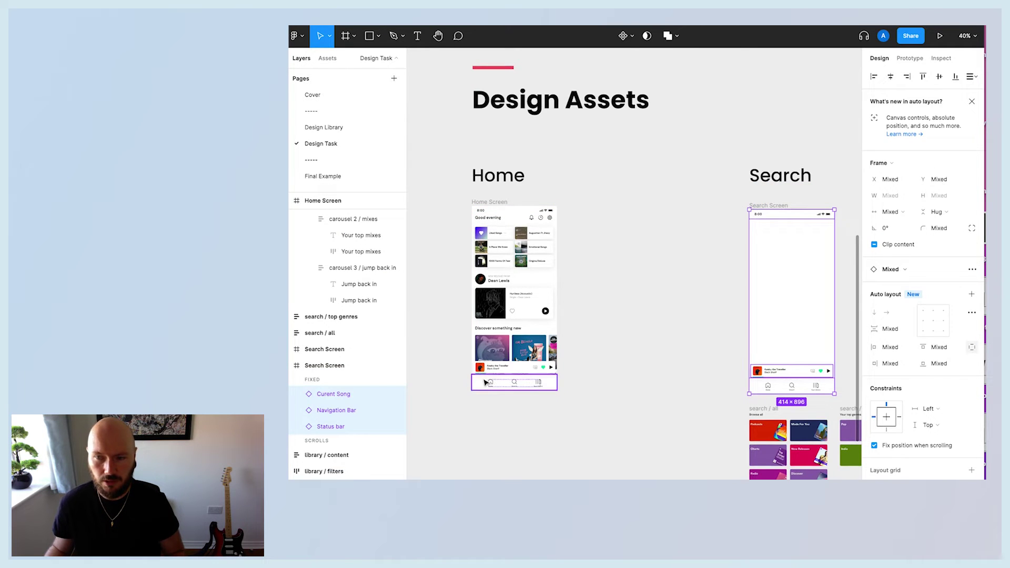
{"action": "left_click", "coordinate": [642, 311]}
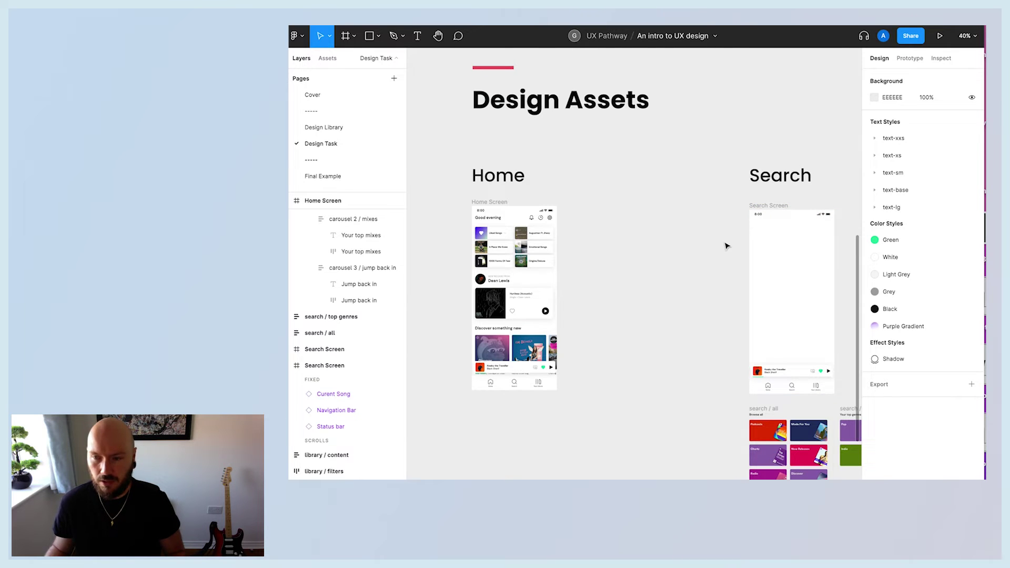
{"action": "left_click", "coordinate": [768, 205]}
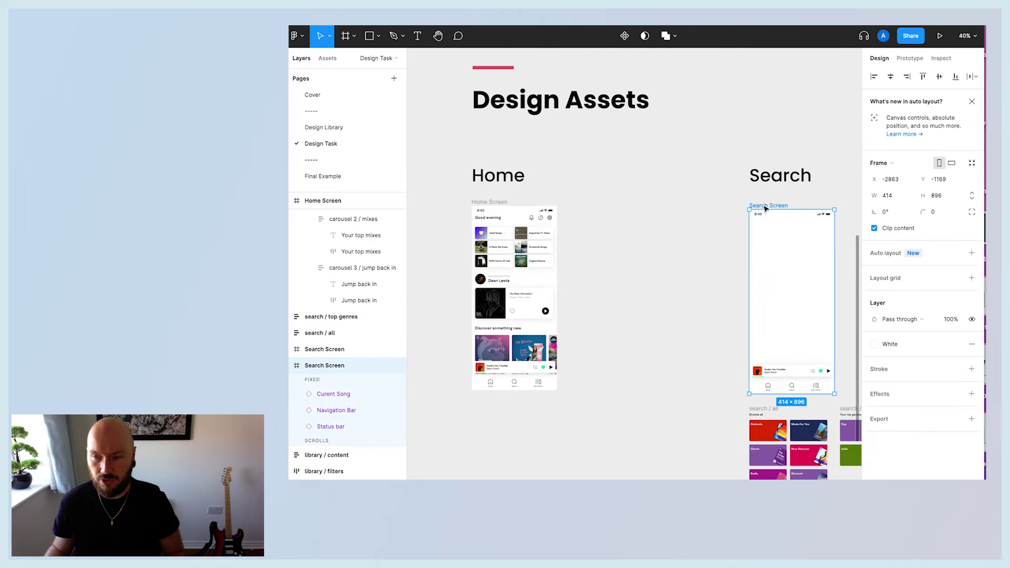
{"action": "left_click", "coordinate": [682, 334]}
- Move the search / top genres and search / all groups into the Search Screen, with Browse all placed below Your top genres
{"action": "scroll", "coordinate": [682, 334], "scroll_direction": "right", "scroll_amount": 6}
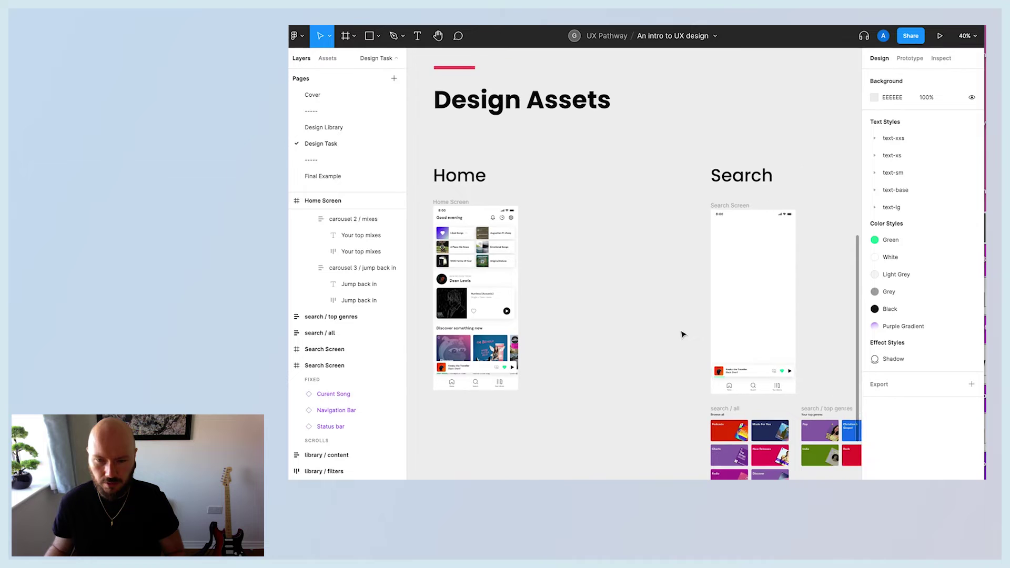
{"action": "scroll", "coordinate": [732, 401], "scroll_direction": "down", "scroll_amount": 4}
{"action": "scroll", "coordinate": [731, 401], "scroll_direction": "down", "scroll_amount": 3}
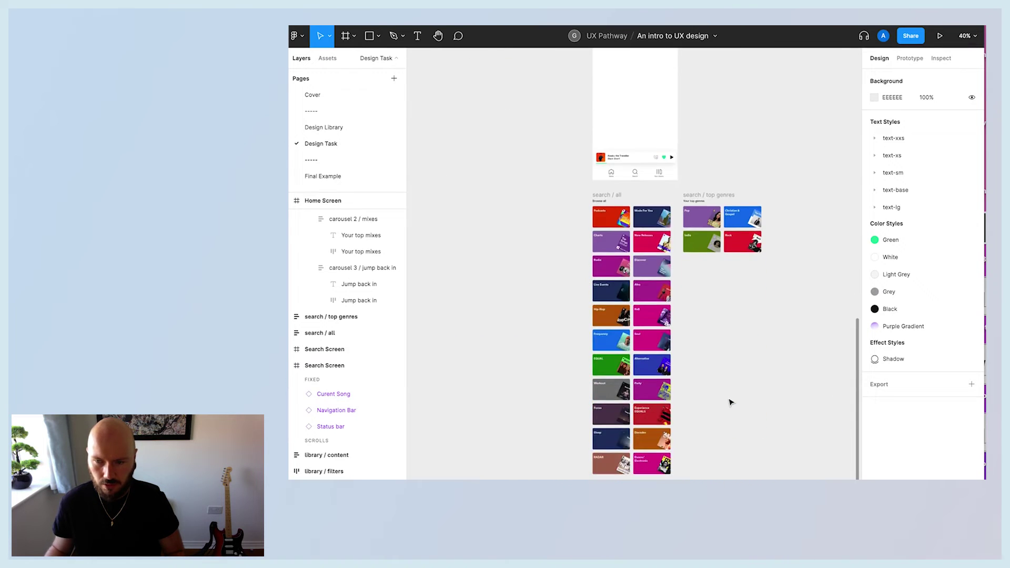
{"action": "scroll", "coordinate": [723, 399], "scroll_direction": "up", "scroll_amount": 5}
{"action": "left_click_drag", "start_coordinate": [718, 385], "coordinate": [631, 212]}
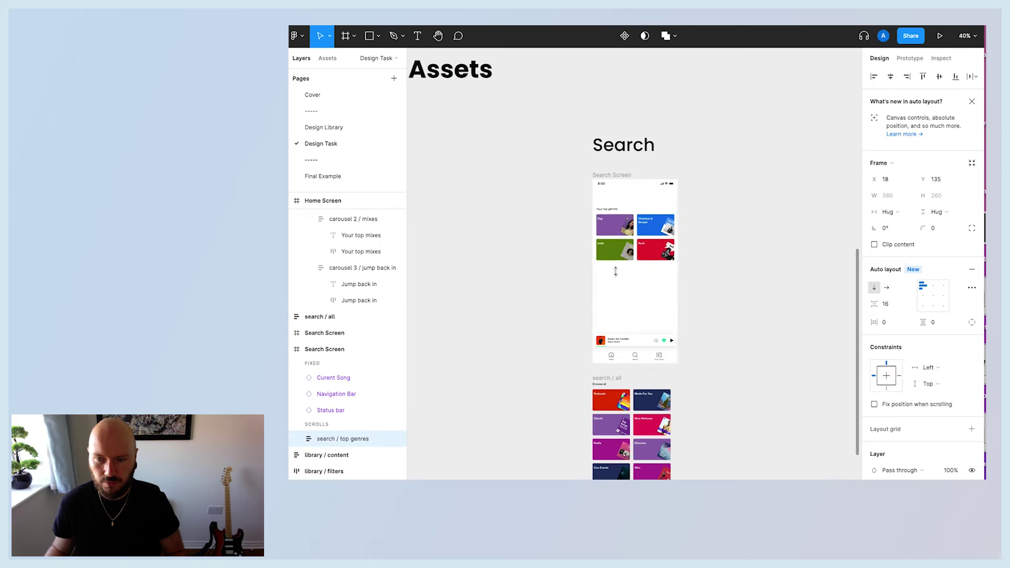
{"action": "left_click_drag", "start_coordinate": [605, 381], "coordinate": [609, 271]}
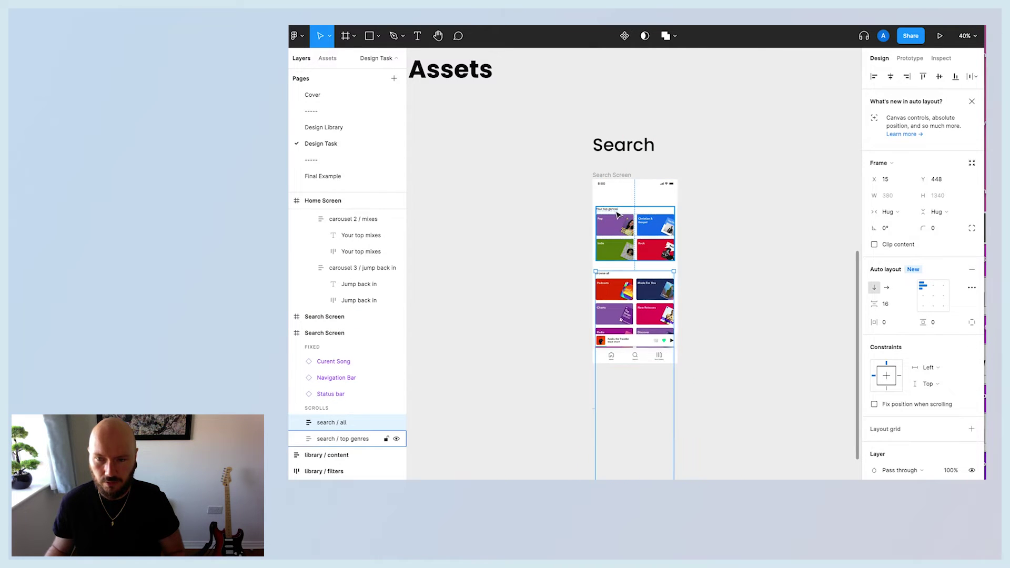
- Wrap the search / all and search / top genres groups in a vertical auto layout with 32 spacing between them
{"action": "left_click", "coordinate": [342, 439], "text": "shift"}
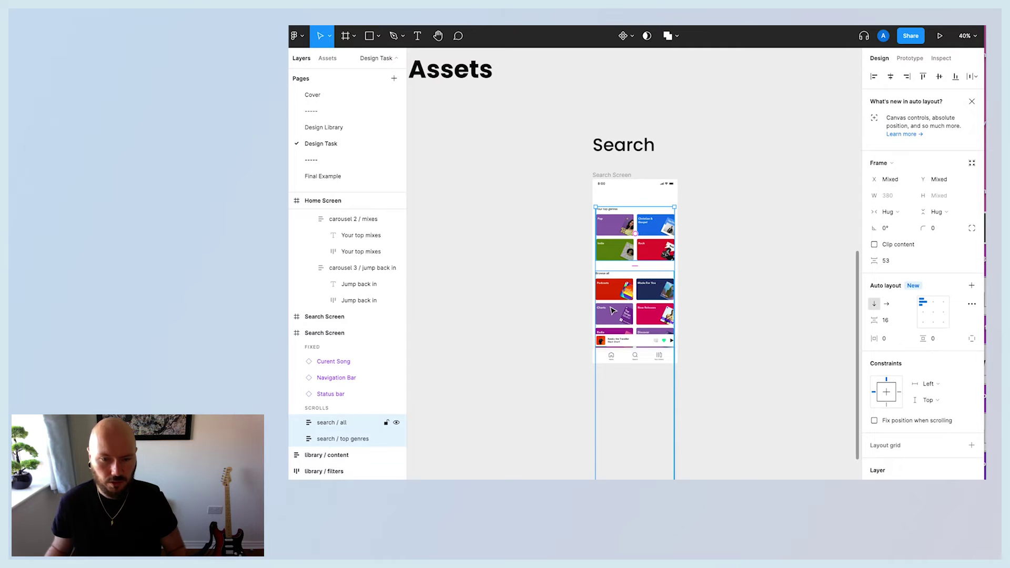
{"action": "left_click", "coordinate": [972, 285]}
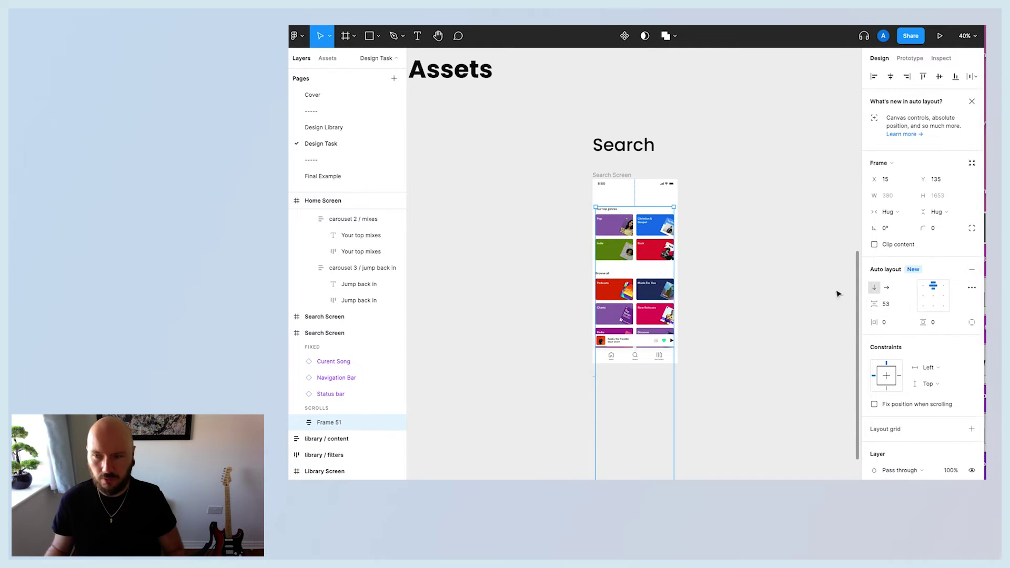
{"action": "left_click", "coordinate": [889, 304]}
{"action": "type", "text": "32"}
{"action": "key", "text": "Return"}
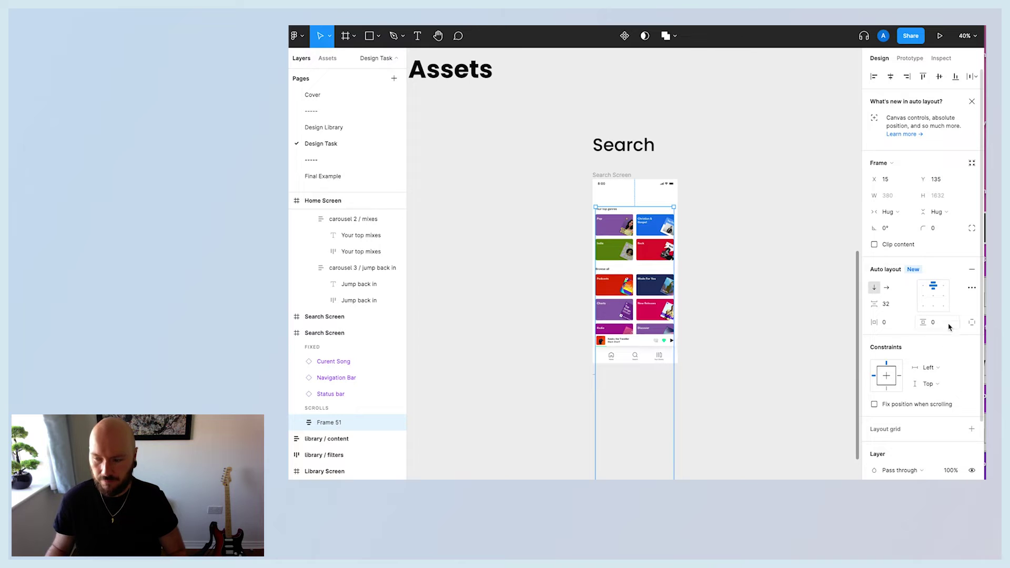
- Set the new auto layout frame's horizontal padding to 16 and reposition it just beneath the Search Screen's status bar
{"action": "left_click", "coordinate": [889, 322]}
{"action": "type", "text": "16"}
{"action": "key", "text": "Return"}
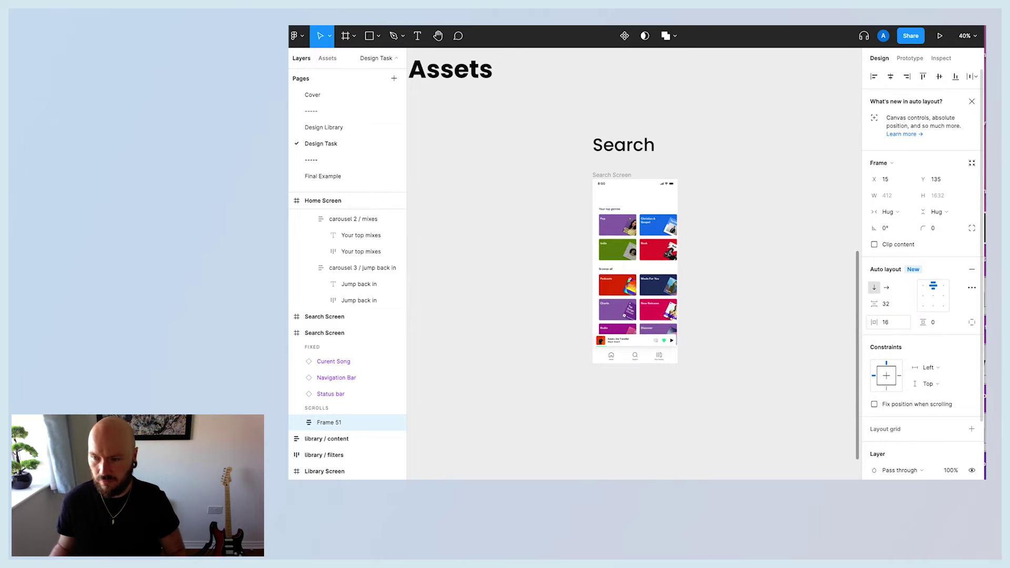
{"action": "left_click_drag", "start_coordinate": [647, 236], "coordinate": [644, 218]}
{"action": "left_click", "coordinate": [725, 227]}
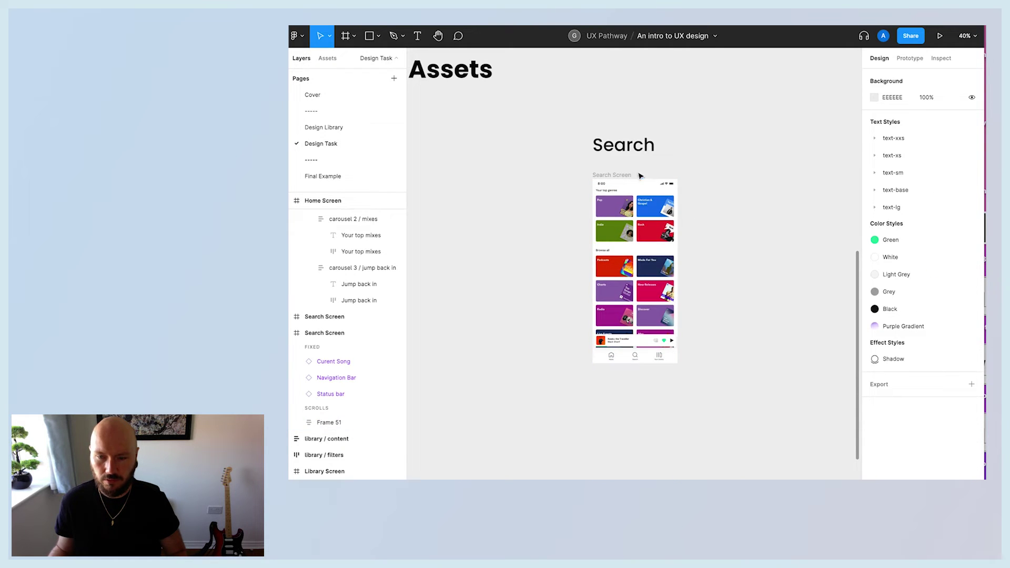
- Set the Search Screen frame's overflow scrolling to vertical scrolling
{"action": "left_click", "coordinate": [610, 175]}
{"action": "left_click", "coordinate": [905, 58]}
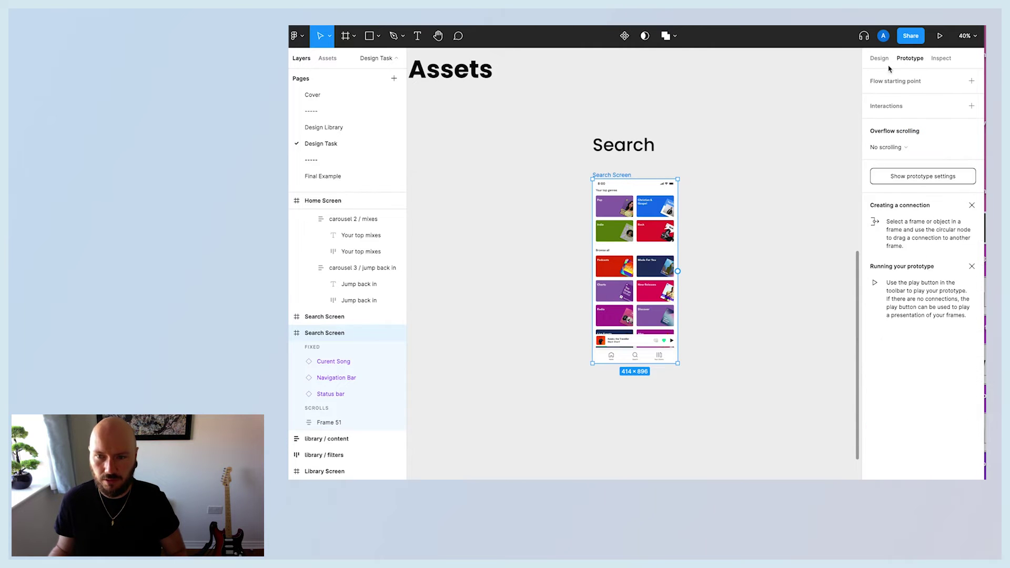
{"action": "left_click", "coordinate": [897, 149]}
{"action": "left_click", "coordinate": [897, 172]}
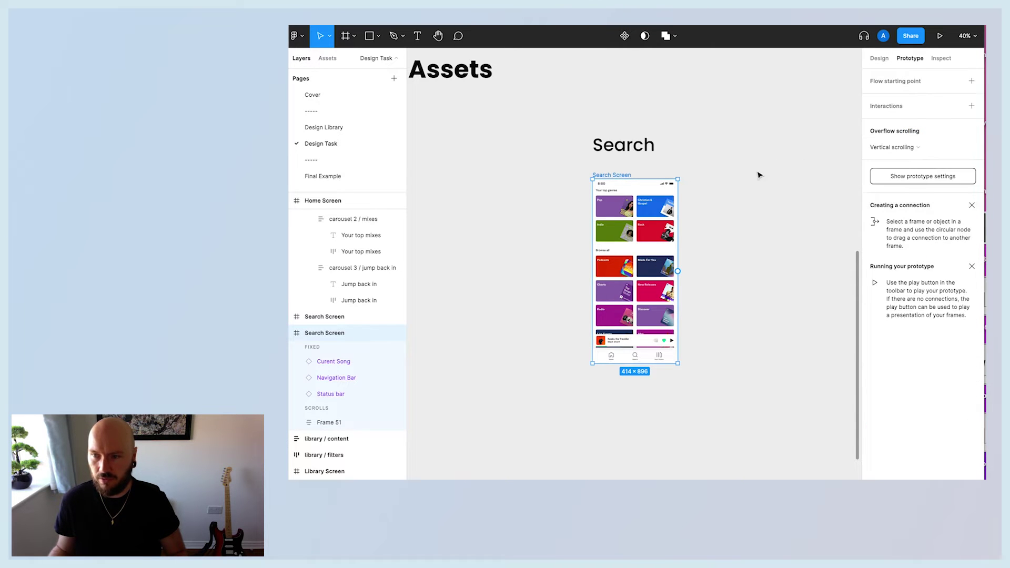
{"action": "left_click", "coordinate": [758, 174]}
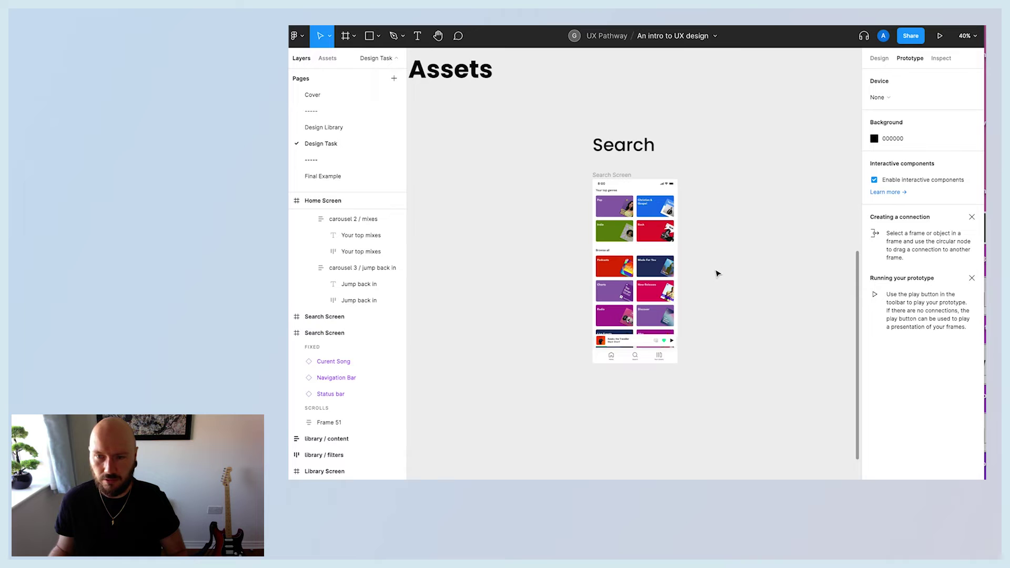
{"action": "scroll", "coordinate": [712, 274], "scroll_direction": "down", "scroll_amount": 3}
{"action": "scroll", "coordinate": [712, 275], "scroll_direction": "up", "scroll_amount": 5}
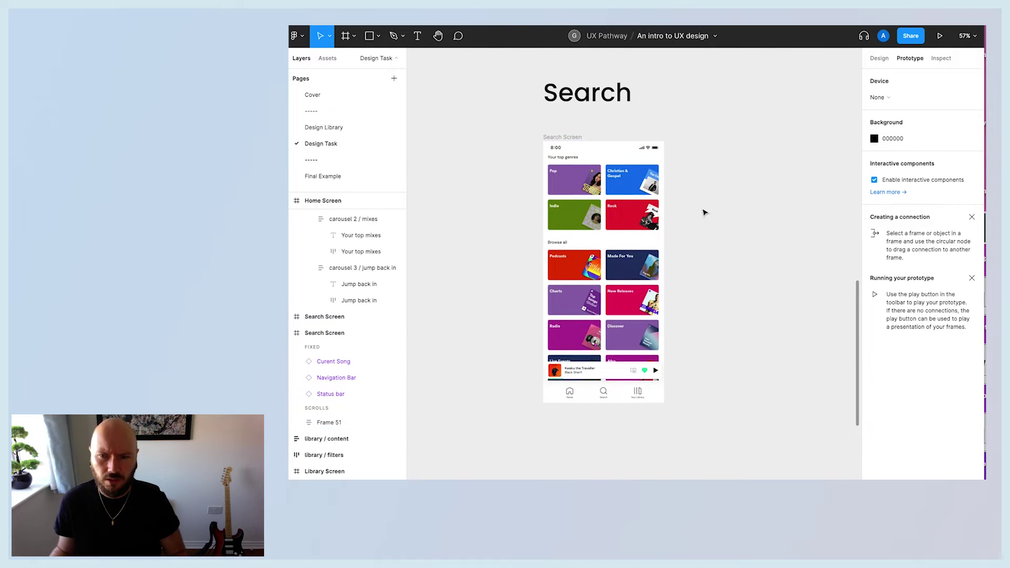
- Compare the Search Screen design with its wireframe and check the heading at the top of the Home Screen
{"action": "scroll", "coordinate": [705, 213], "scroll_direction": "up", "scroll_amount": 10}
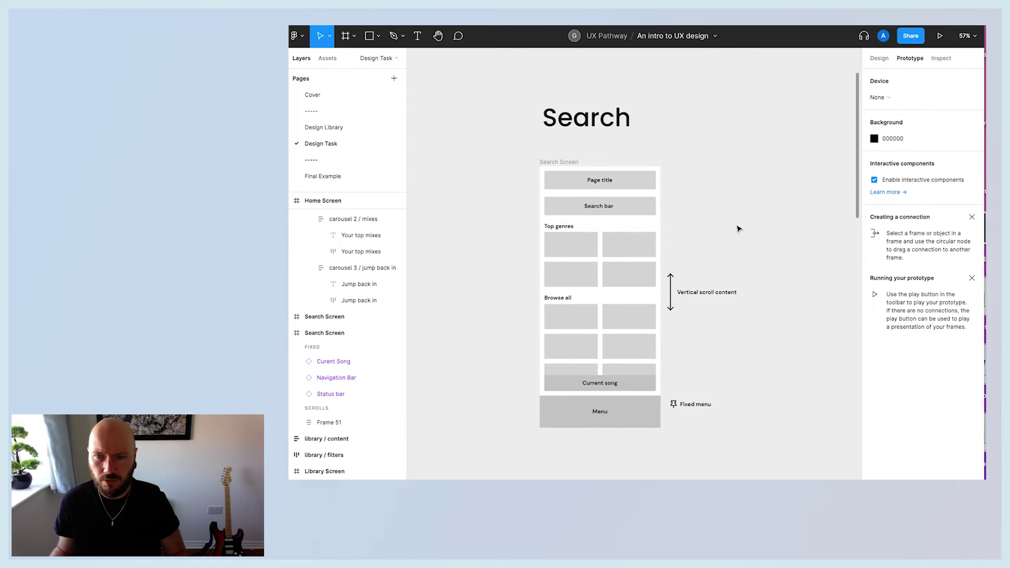
{"action": "scroll", "coordinate": [737, 230], "scroll_direction": "down", "scroll_amount": 15}
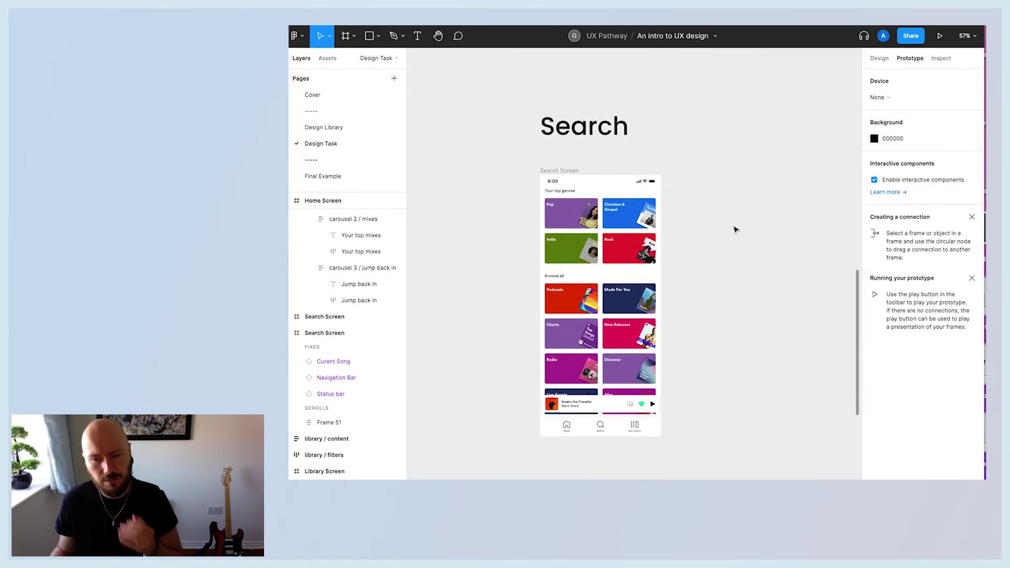
{"action": "scroll", "coordinate": [734, 229], "scroll_direction": "up", "scroll_amount": 4}
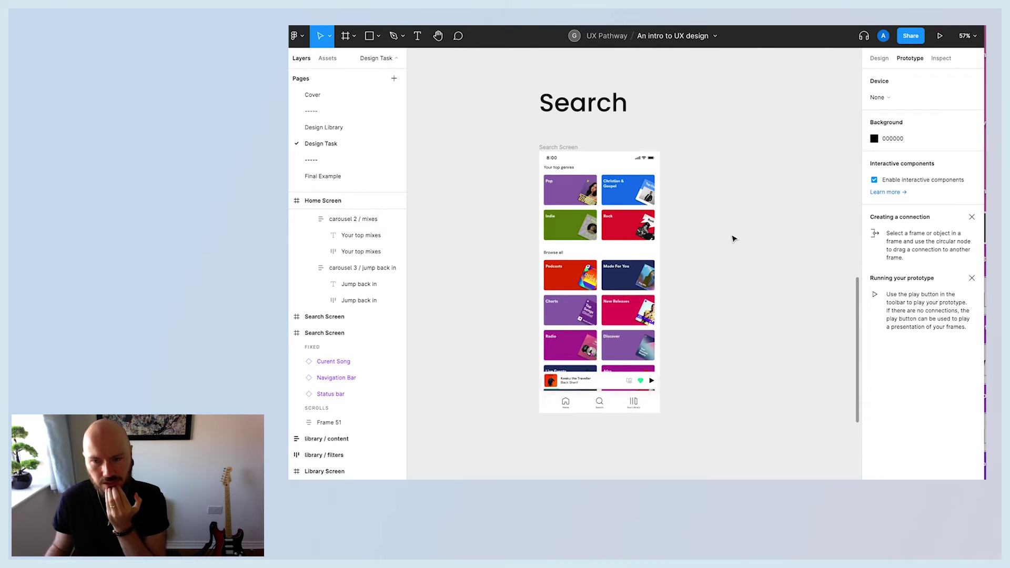
{"action": "scroll", "coordinate": [715, 283], "scroll_direction": "left", "scroll_amount": 10}
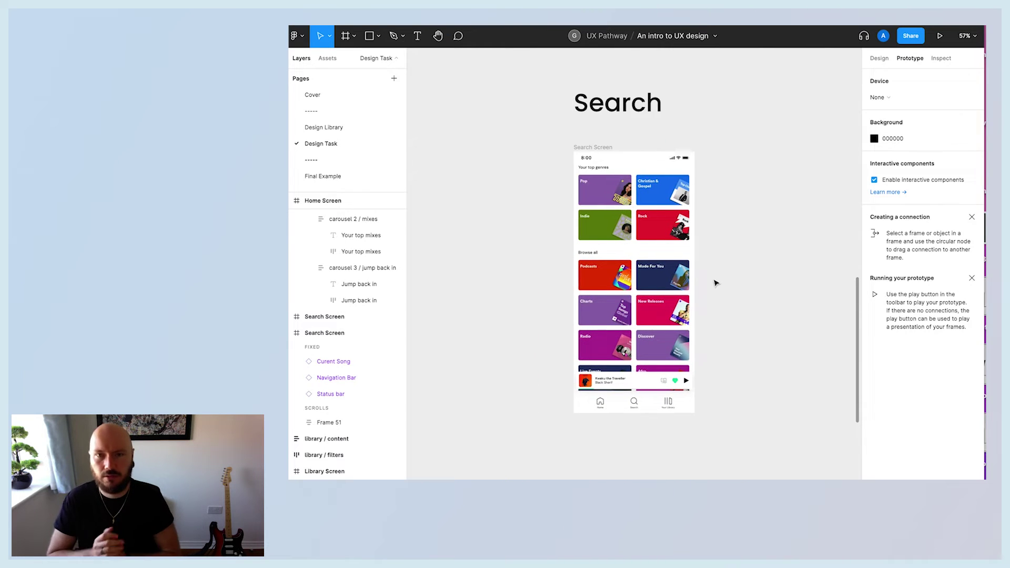
{"action": "scroll", "coordinate": [713, 283], "scroll_direction": "down", "scroll_amount": 2}
{"action": "scroll", "coordinate": [713, 283], "scroll_direction": "up", "scroll_amount": 4}
{"action": "scroll", "coordinate": [713, 283], "scroll_direction": "up", "scroll_amount": 1}
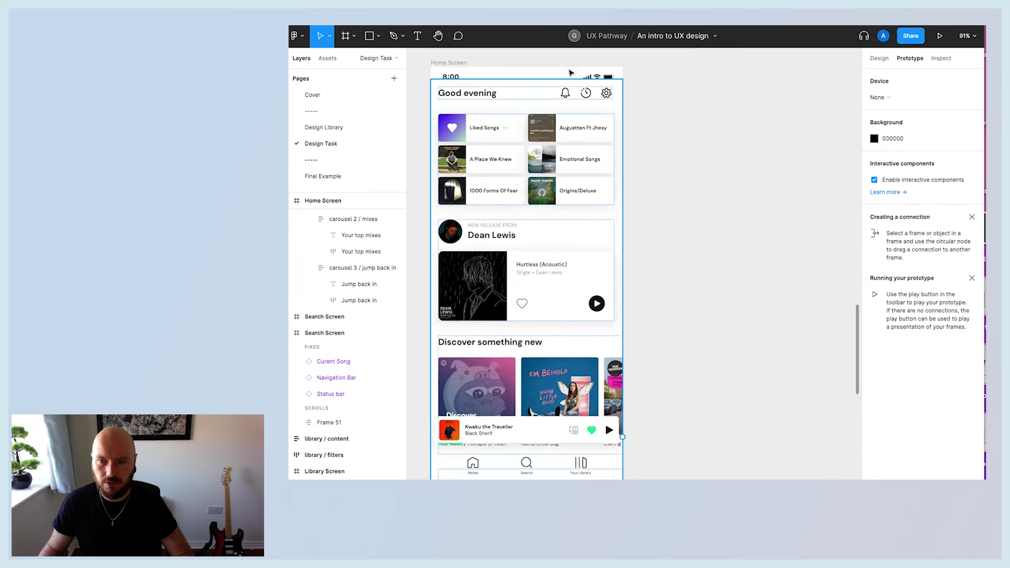
{"action": "scroll", "coordinate": [742, 175], "scroll_direction": "up", "scroll_amount": 1}
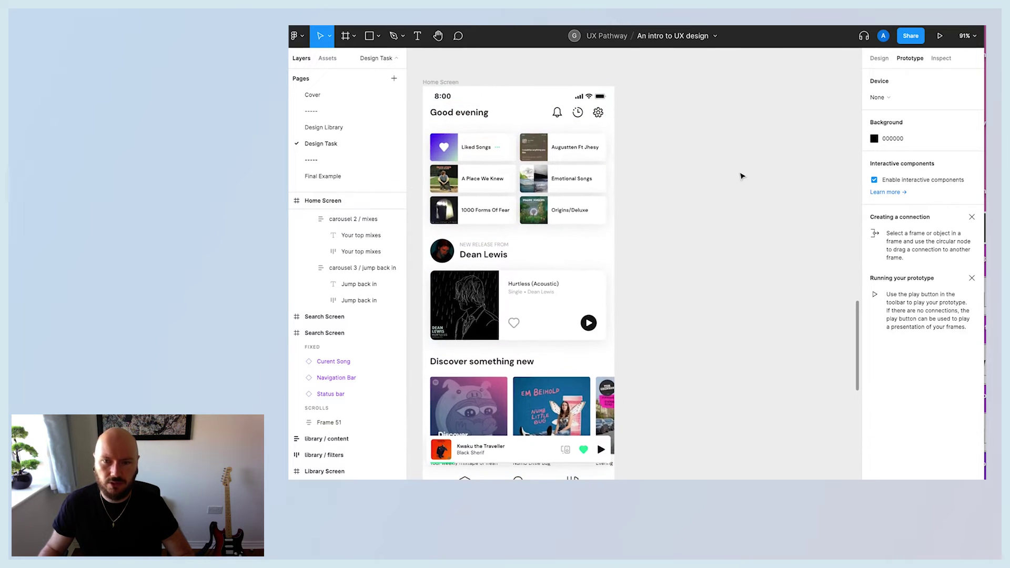
{"action": "key", "text": "t"}
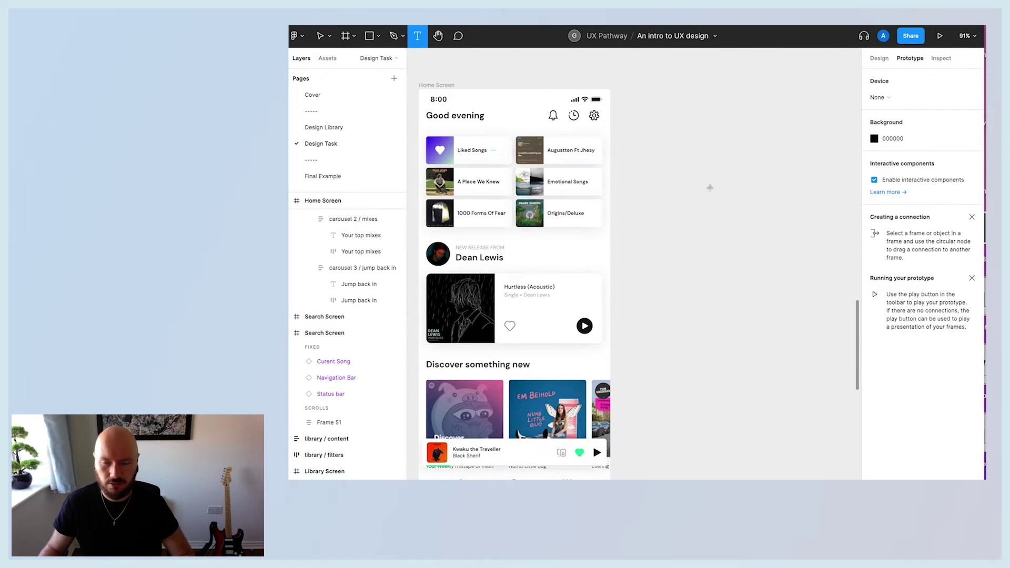
{"action": "left_click", "coordinate": [675, 126]}
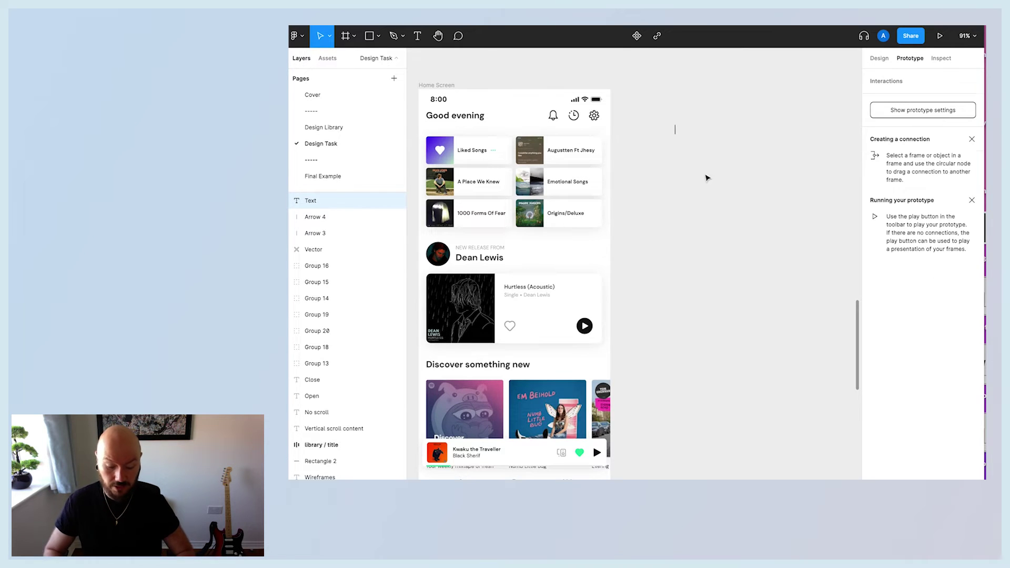
{"action": "key", "text": "Escape"}
- Add a text layer reading "Search" on the empty canvas beside the Home Screen, level with its Good evening heading
{"action": "left_click", "coordinate": [417, 35]}
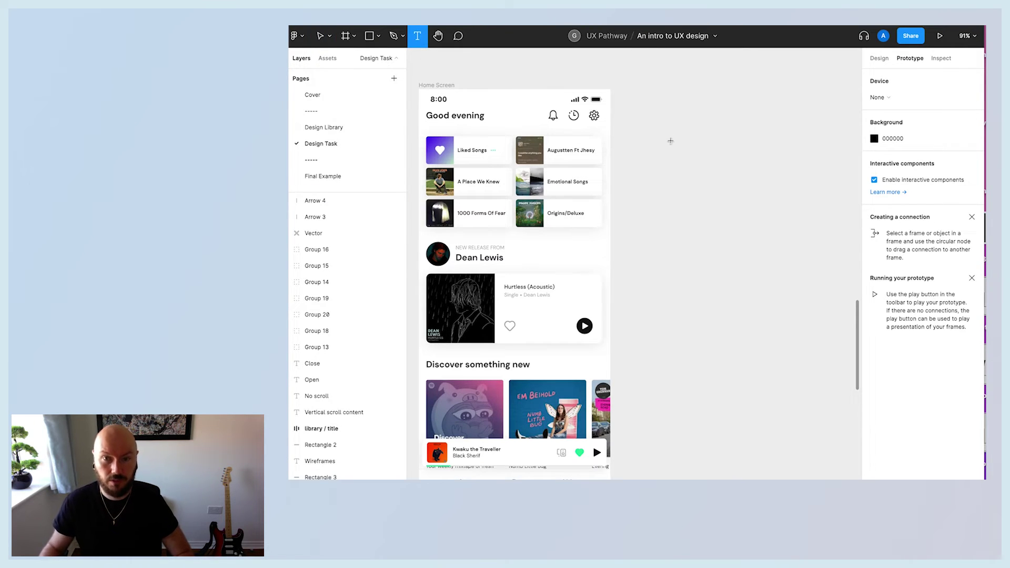
{"action": "left_click", "coordinate": [693, 149]}
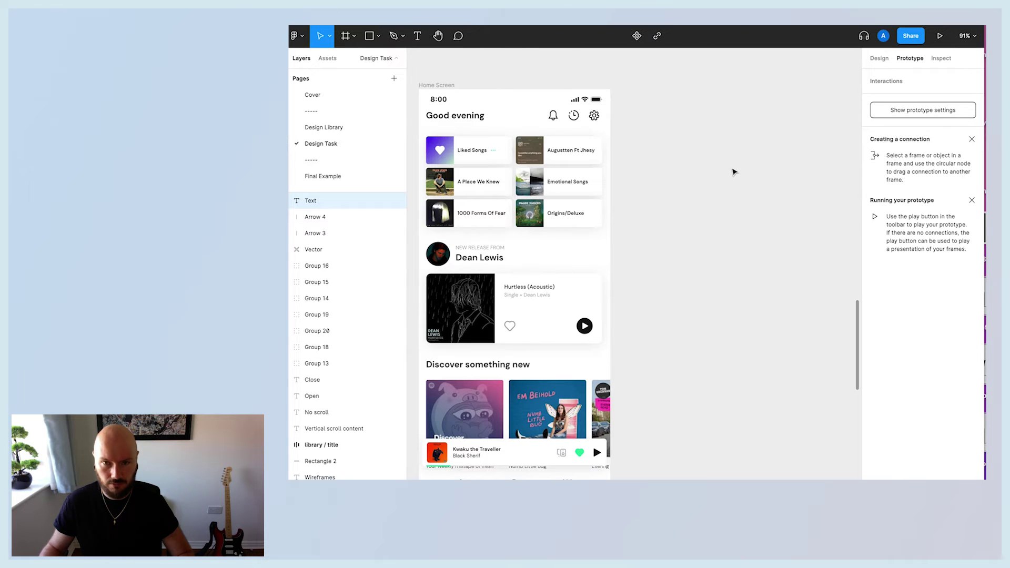
{"action": "type", "text": "Search"}
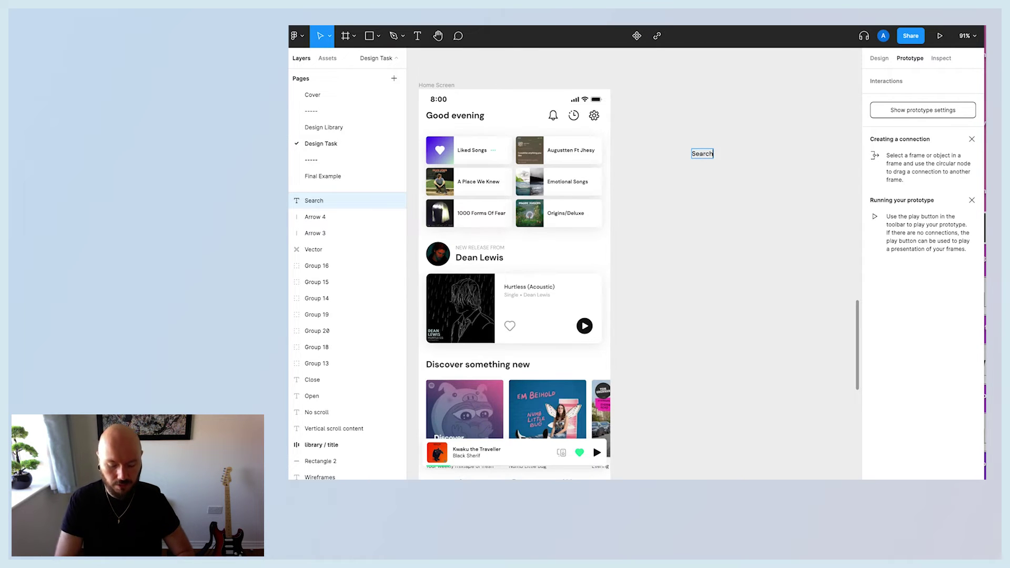
{"action": "key", "text": "Escape"}
{"action": "left_click", "coordinate": [699, 191]}
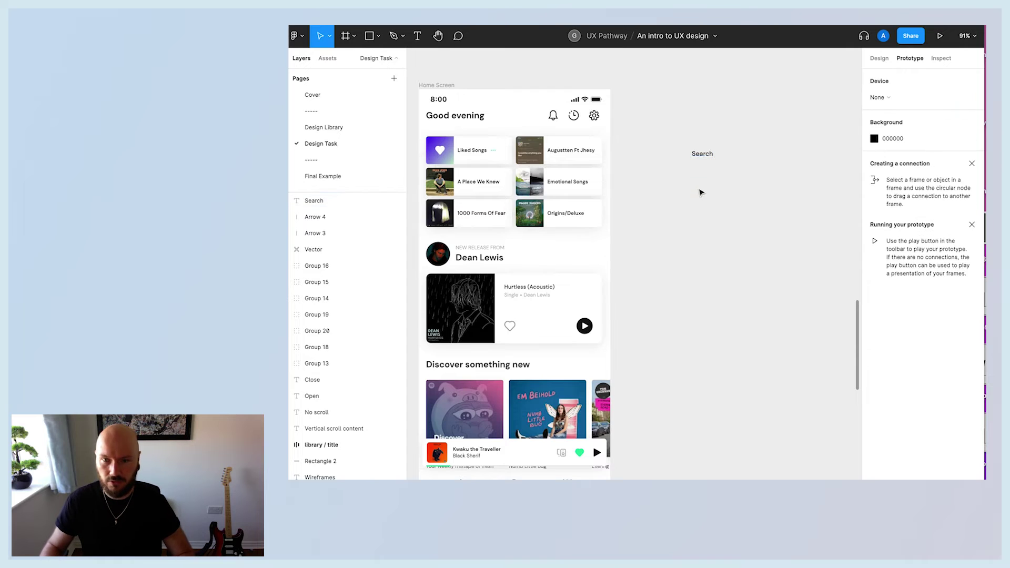
{"action": "left_click_drag", "start_coordinate": [701, 153], "coordinate": [659, 128]}
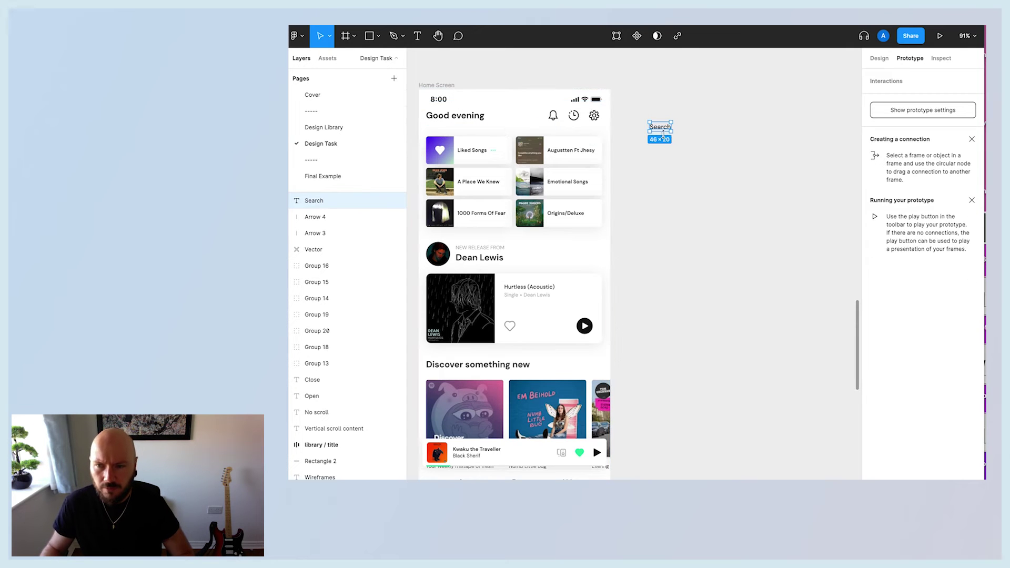
{"action": "left_click", "coordinate": [696, 169]}
{"action": "left_click", "coordinate": [660, 128]}
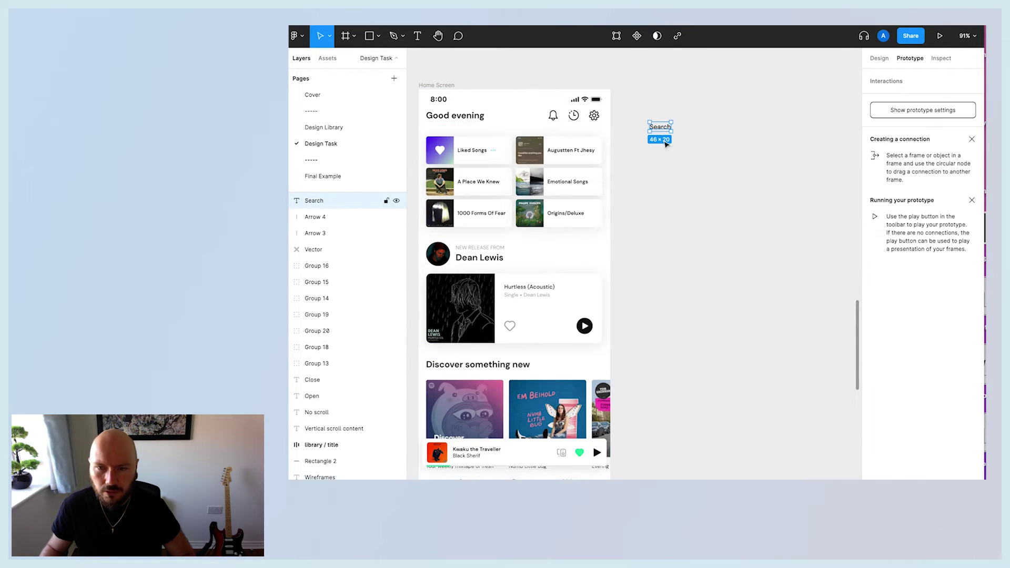
- Apply the text-lg/bold text style to the new Search title
{"action": "left_click", "coordinate": [879, 59]}
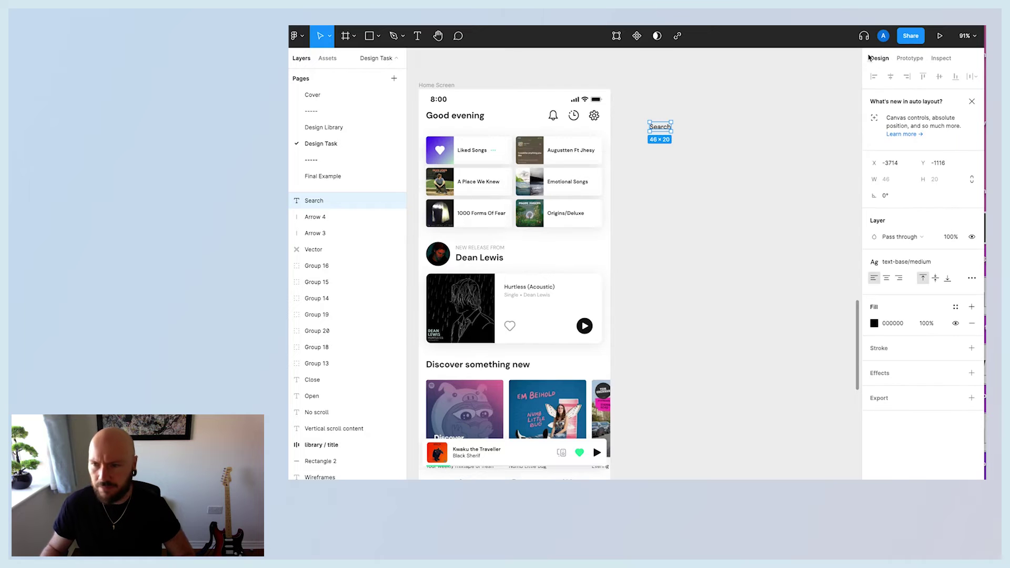
{"action": "left_click", "coordinate": [913, 264]}
{"action": "scroll", "coordinate": [942, 337], "scroll_direction": "down", "scroll_amount": 2}
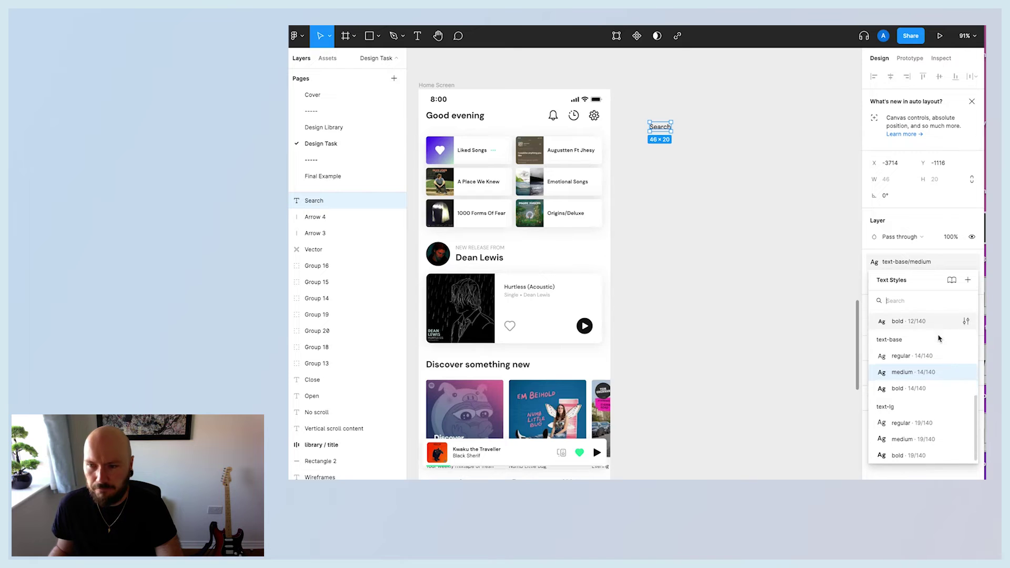
{"action": "scroll", "coordinate": [940, 395], "scroll_direction": "down", "scroll_amount": 1}
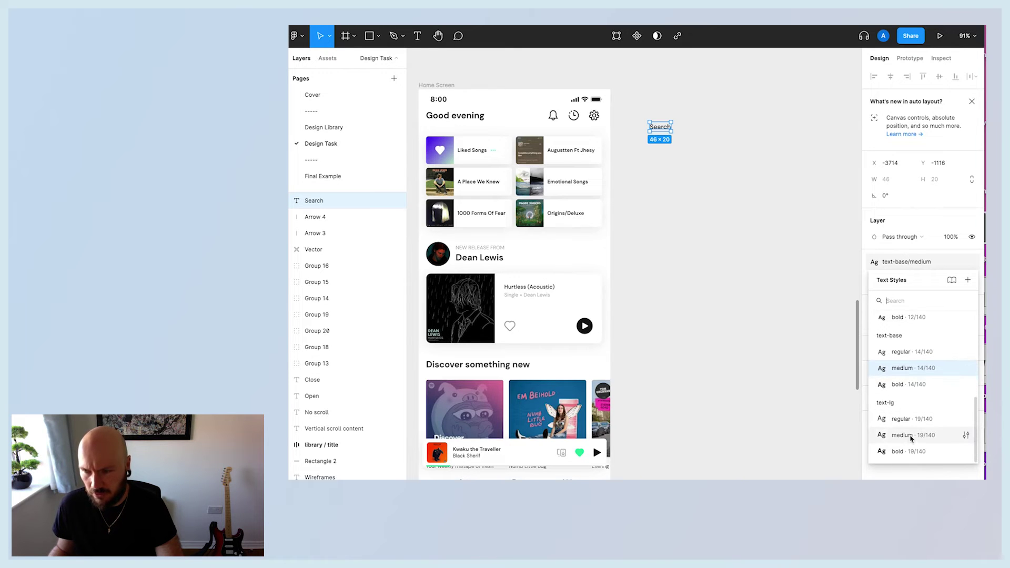
{"action": "left_click", "coordinate": [906, 451]}
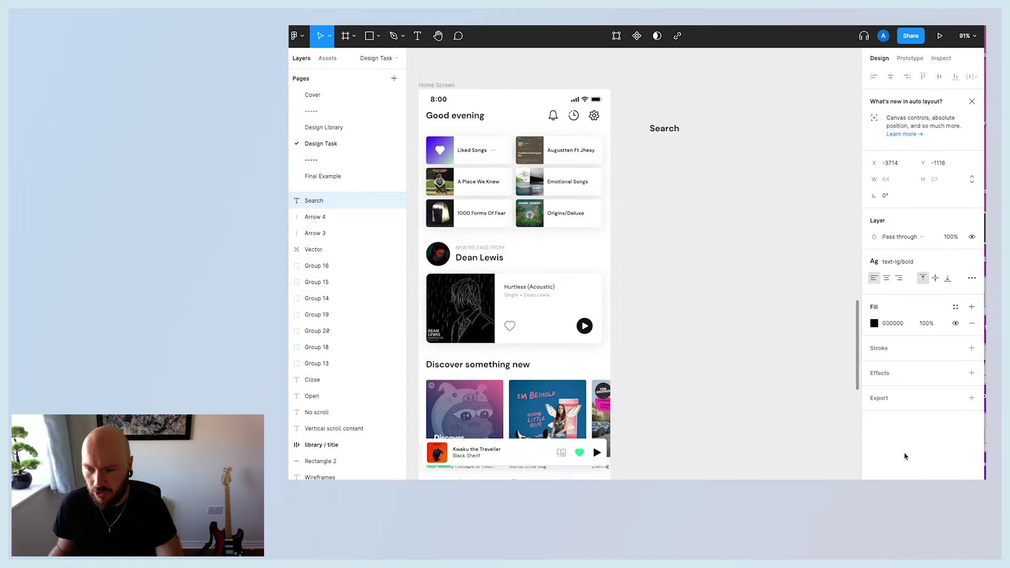
{"action": "left_click", "coordinate": [736, 190]}
- Move the Search title into the Search Screen's auto layout frame, above Your top genres
{"action": "scroll", "coordinate": [769, 242], "scroll_direction": "right", "scroll_amount": 2}
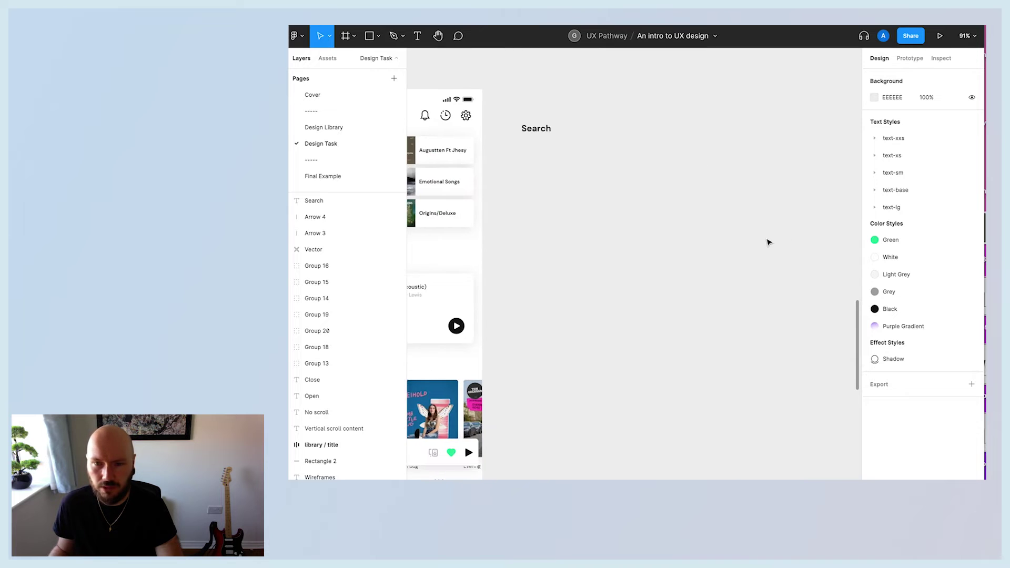
{"action": "scroll", "coordinate": [769, 242], "scroll_direction": "up", "scroll_amount": 3}
{"action": "scroll", "coordinate": [769, 242], "scroll_direction": "down", "scroll_amount": 5}
{"action": "scroll", "coordinate": [768, 241], "scroll_direction": "right", "scroll_amount": 3}
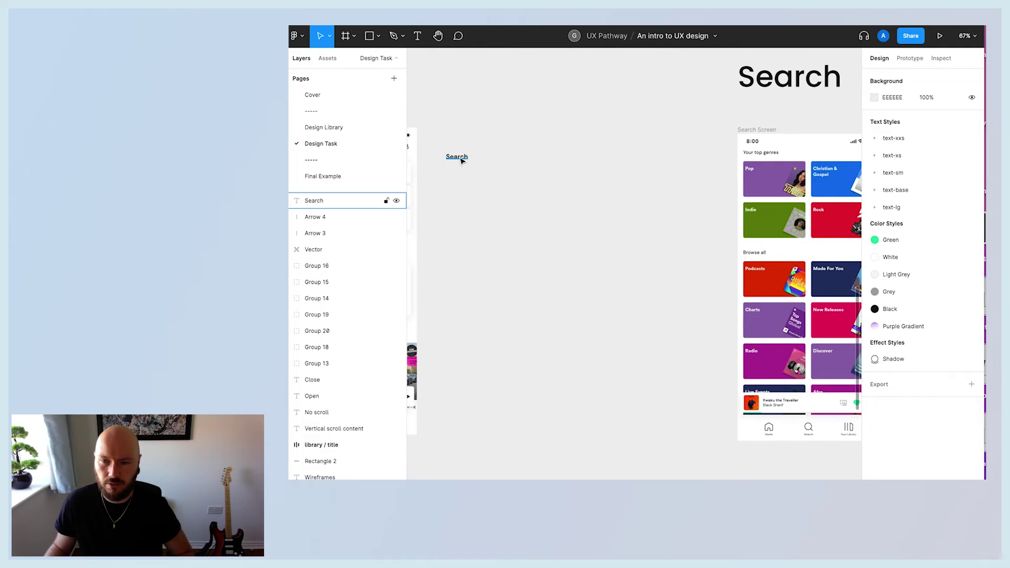
{"action": "left_click_drag", "start_coordinate": [456, 157], "coordinate": [780, 157]}
{"action": "left_click", "coordinate": [647, 194]}
- Set the Search Screen content frame's auto layout alignment to top left
{"action": "left_click", "coordinate": [771, 169]}
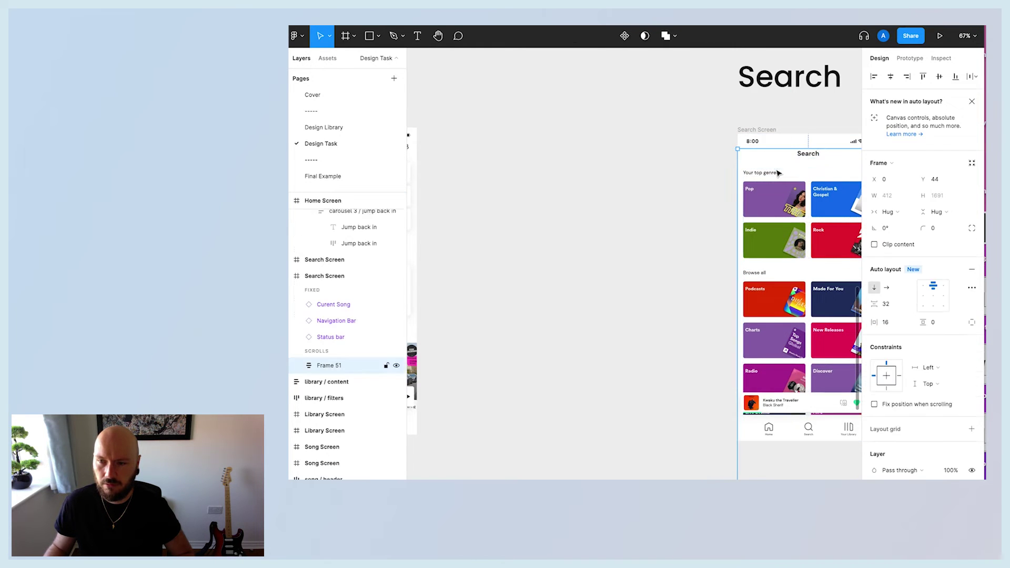
{"action": "scroll", "coordinate": [771, 169], "scroll_direction": "right", "scroll_amount": 3}
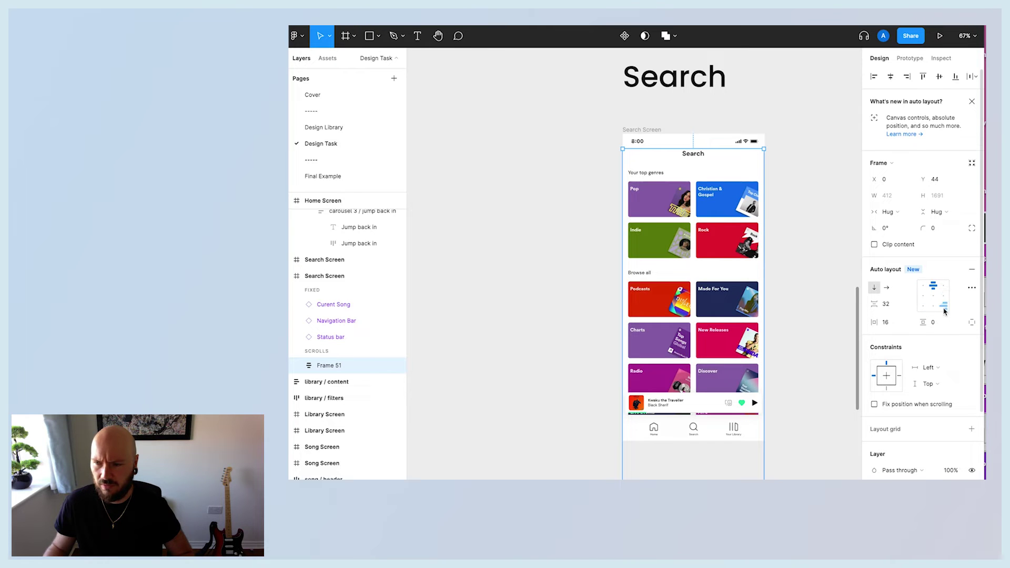
{"action": "left_click", "coordinate": [923, 285]}
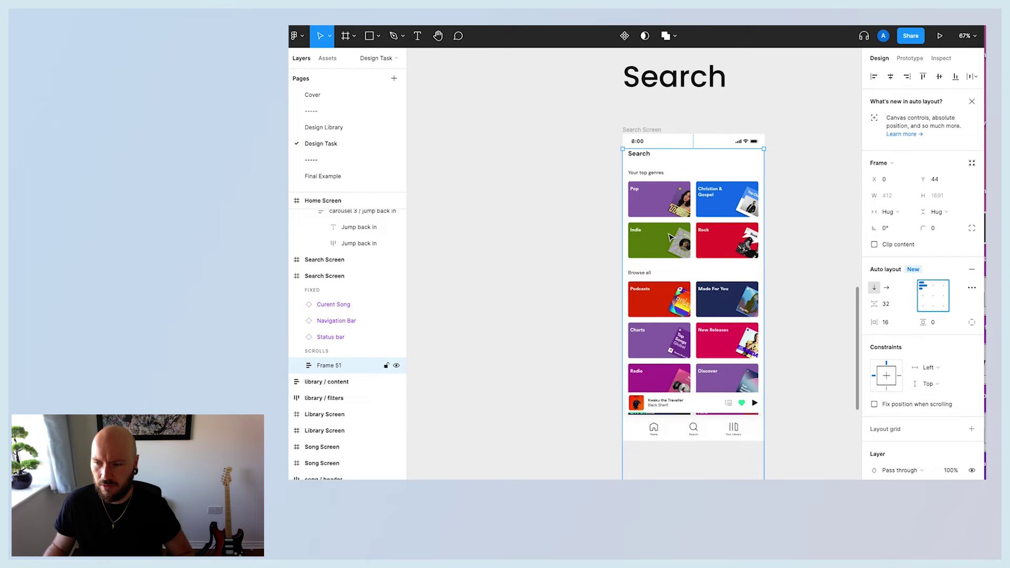
{"action": "left_click", "coordinate": [593, 205]}
{"action": "left_click", "coordinate": [654, 186]}
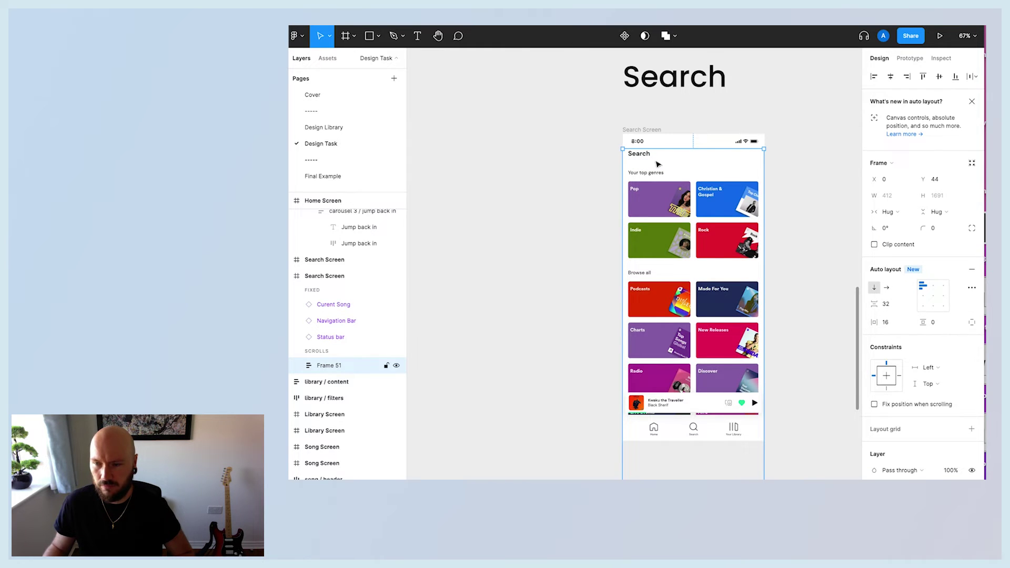
{"action": "left_click", "coordinate": [555, 180]}
- Check the Home Screen container's padding and set the Search Screen content frame's vertical padding to 16 to match
{"action": "scroll", "coordinate": [567, 191], "scroll_direction": "left", "scroll_amount": 10}
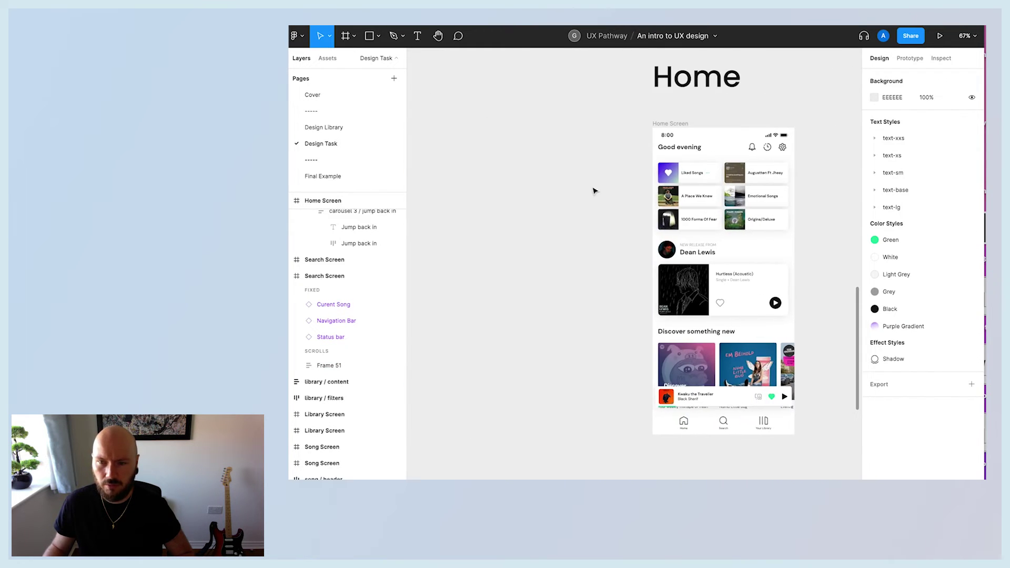
{"action": "left_click", "coordinate": [707, 159]}
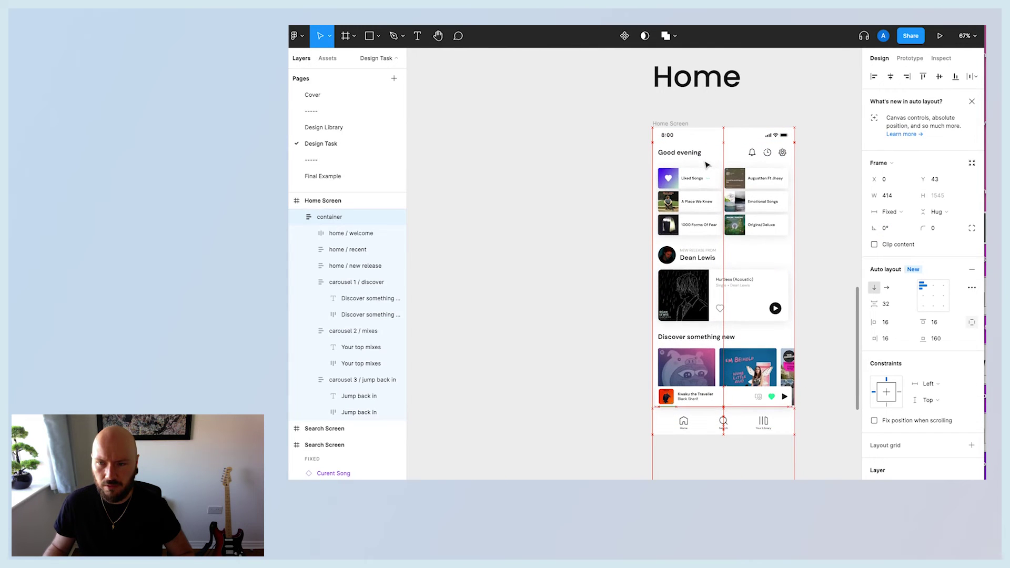
{"action": "key", "text": "n"}
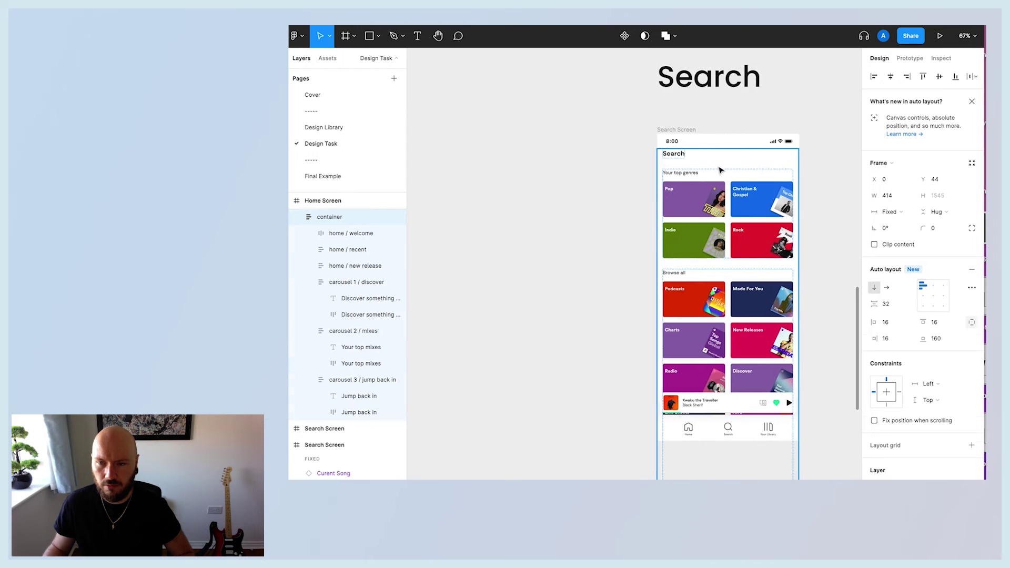
{"action": "left_click", "coordinate": [716, 170]}
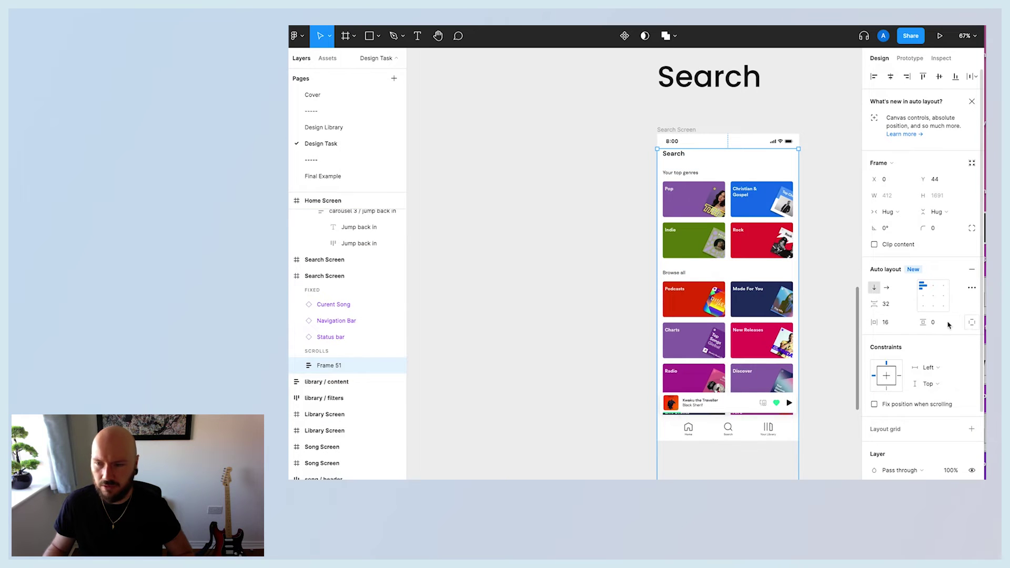
{"action": "left_click", "coordinate": [949, 325]}
{"action": "key", "text": "Return"}
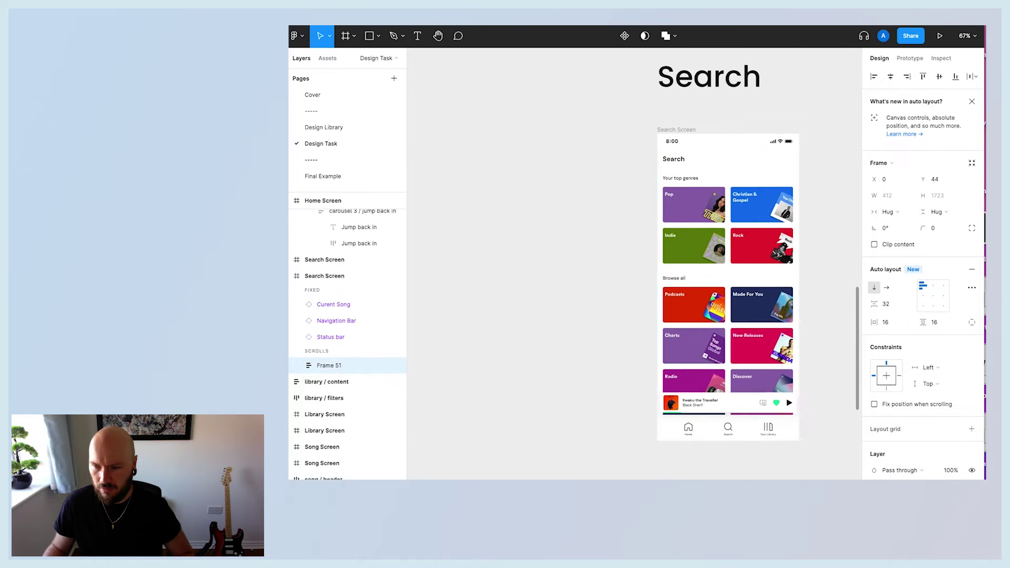
- Set individual padding on the Search Screen content frame, with a bottom padding of 160
{"action": "left_click", "coordinate": [971, 323]}
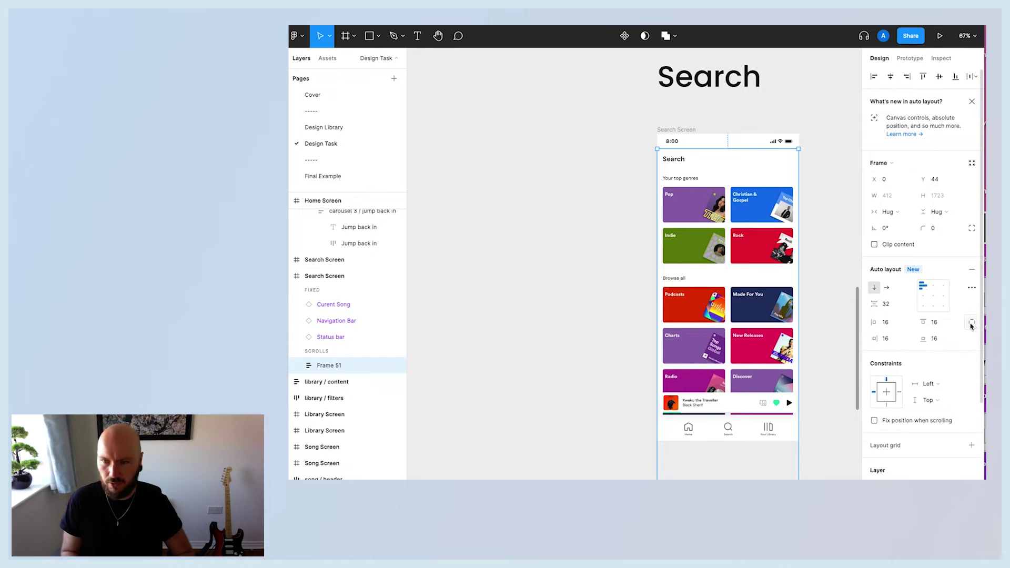
{"action": "left_click", "coordinate": [938, 338]}
{"action": "type", "text": "0"}
{"action": "key", "text": "Return"}
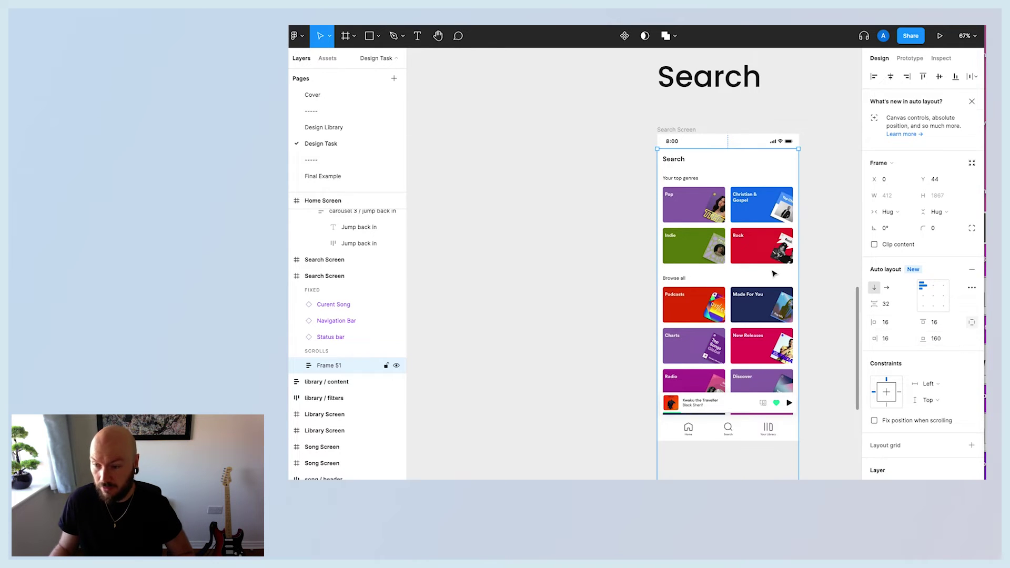
{"action": "left_click", "coordinate": [579, 264]}
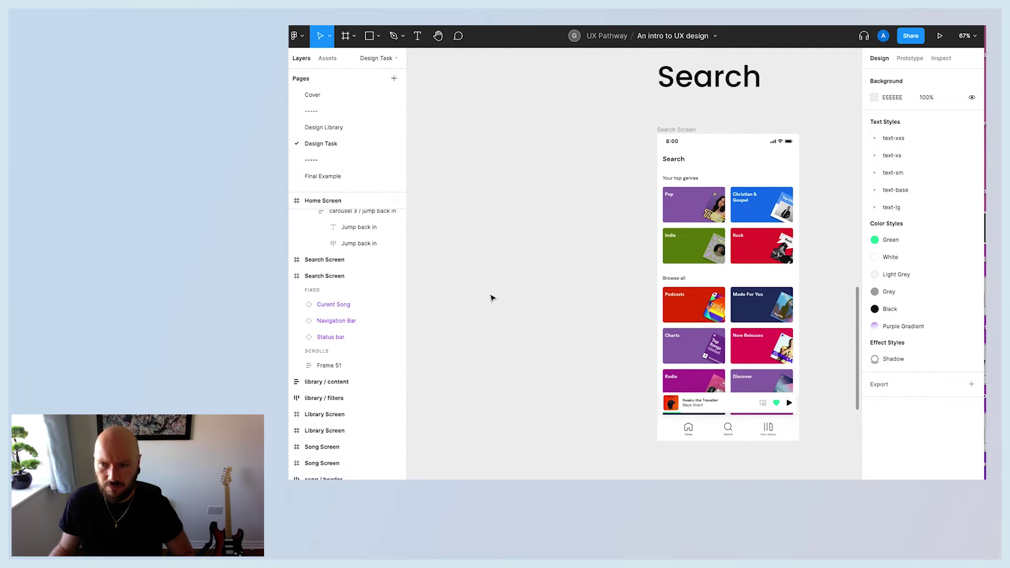
- Draw a frame about 330 × 63 on the empty canvas beside the Search Screen and shift it slightly towards that screen
{"action": "left_click", "coordinate": [355, 41]}
{"action": "left_click", "coordinate": [349, 59]}
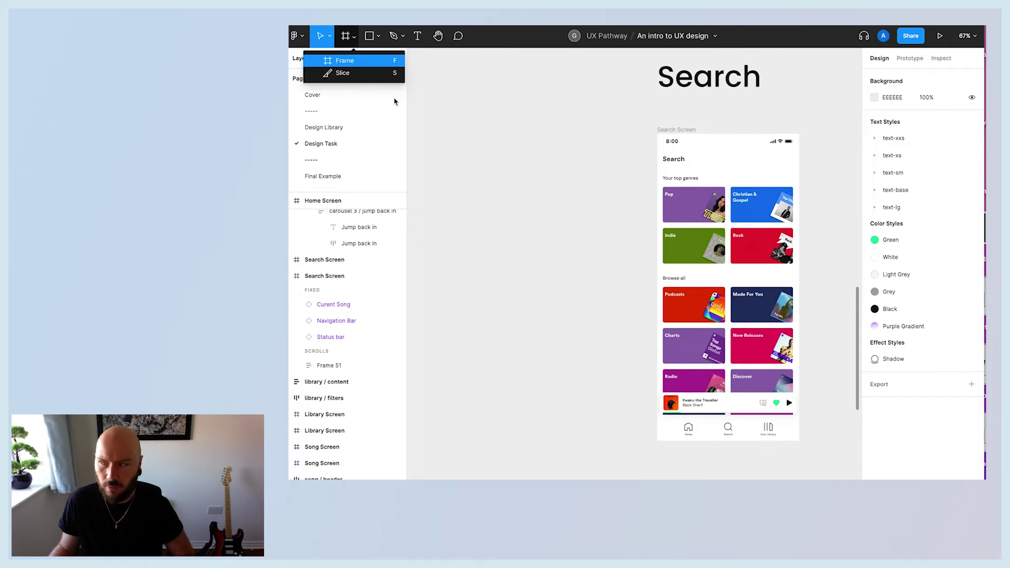
{"action": "mouse_move", "coordinate": [457, 173]}
{"action": "left_mouse_down"}
{"action": "mouse_move", "coordinate": [581, 206]}
{"action": "mouse_move", "coordinate": [573, 195]}
{"action": "left_mouse_up"}
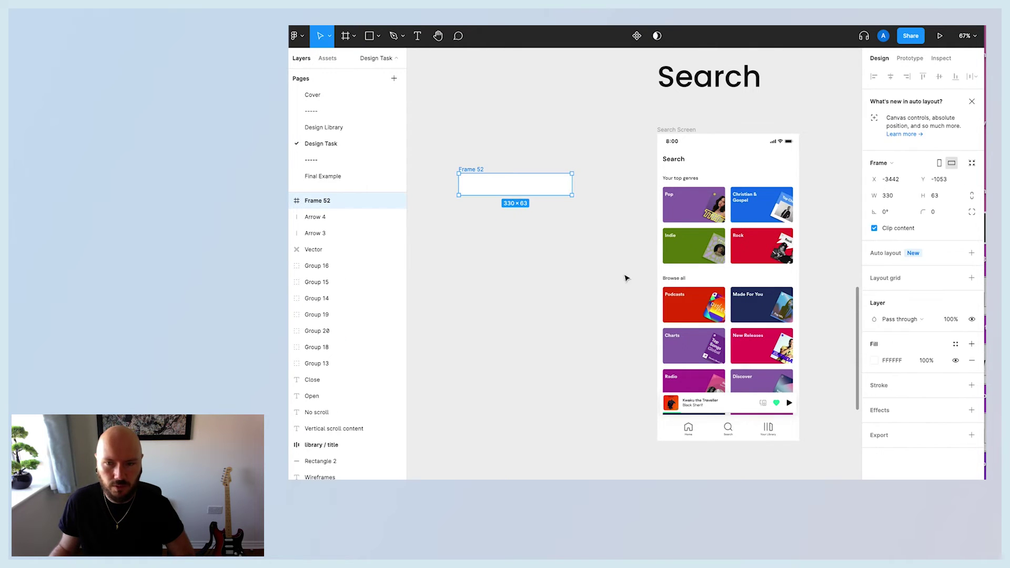
{"action": "left_click", "coordinate": [544, 142]}
{"action": "left_click_drag", "start_coordinate": [465, 169], "coordinate": [491, 167]}
{"action": "left_click", "coordinate": [521, 272]}
{"action": "scroll", "coordinate": [526, 275], "scroll_direction": "up", "scroll_amount": 1}
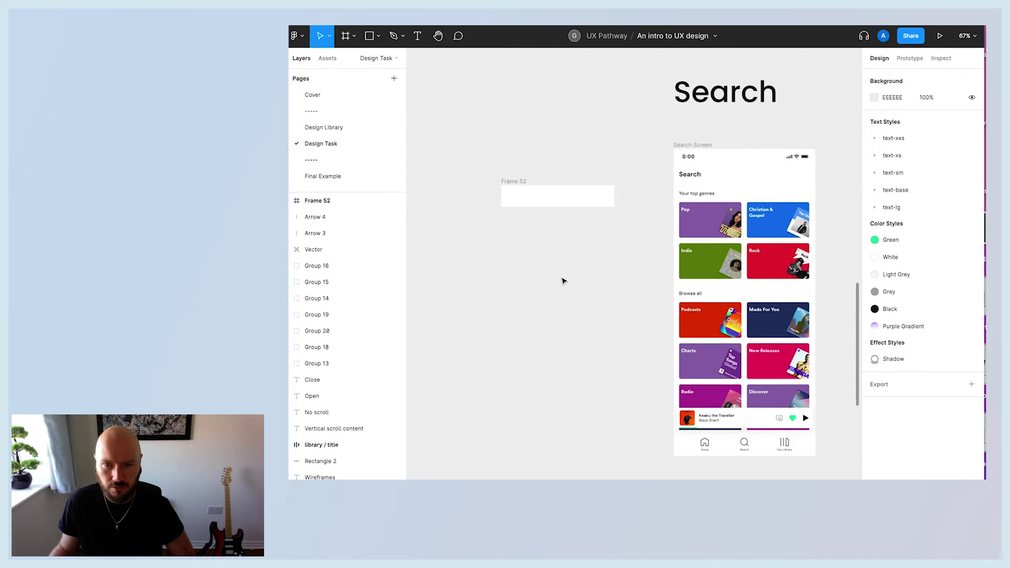
- Place the outlined search icon component inside the new frame beside the Search Screen, near its left edge
{"action": "scroll", "coordinate": [564, 281], "scroll_direction": "up", "scroll_amount": 3}
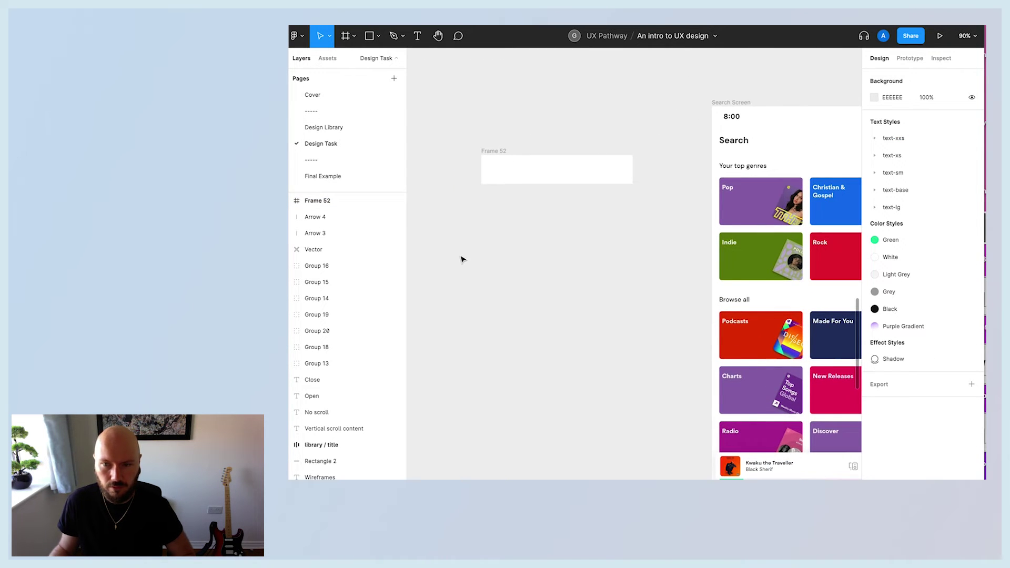
{"action": "left_click", "coordinate": [328, 62]}
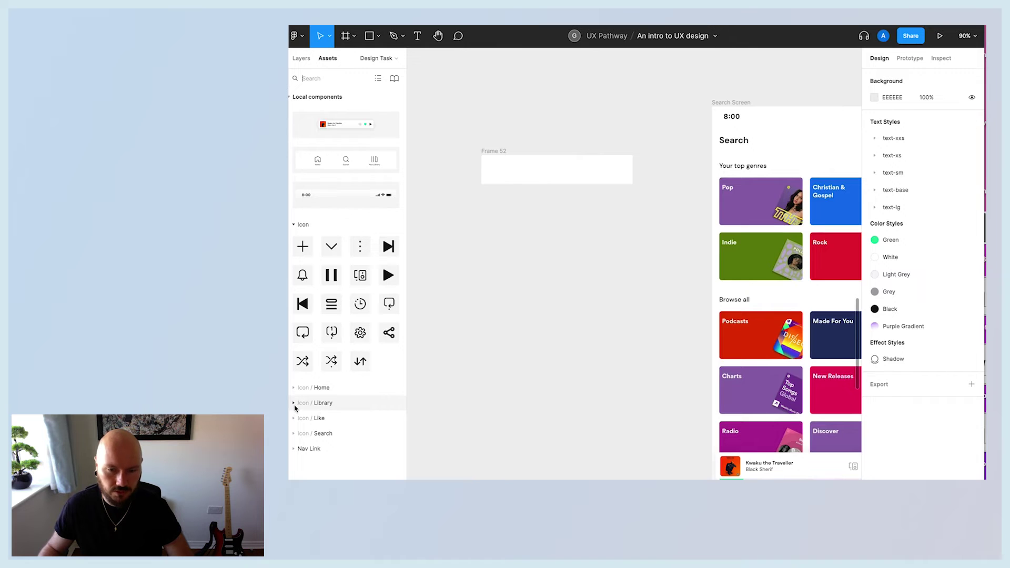
{"action": "left_click", "coordinate": [294, 433]}
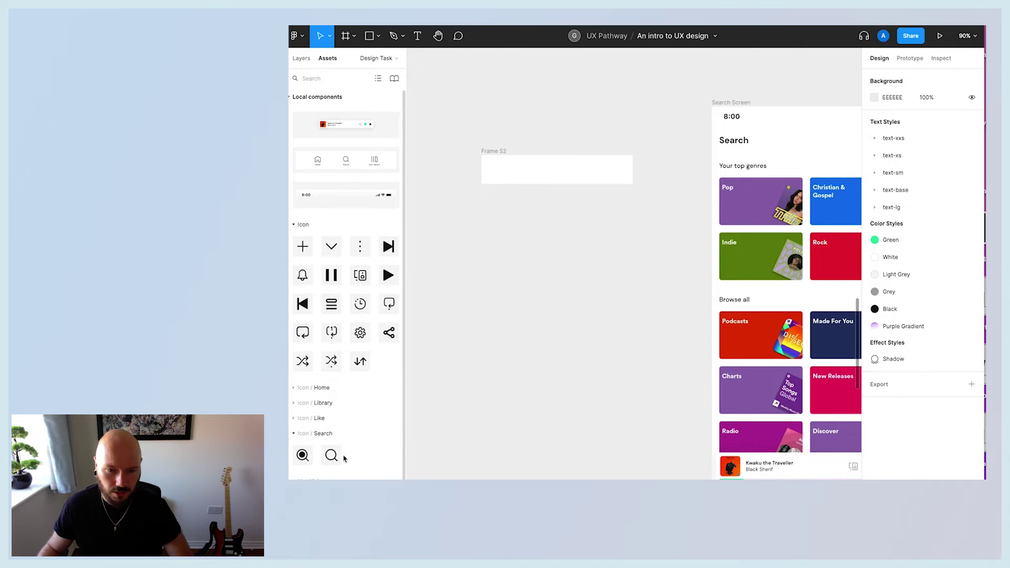
{"action": "left_click_drag", "start_coordinate": [331, 456], "coordinate": [497, 169]}
{"action": "left_click", "coordinate": [557, 303]}
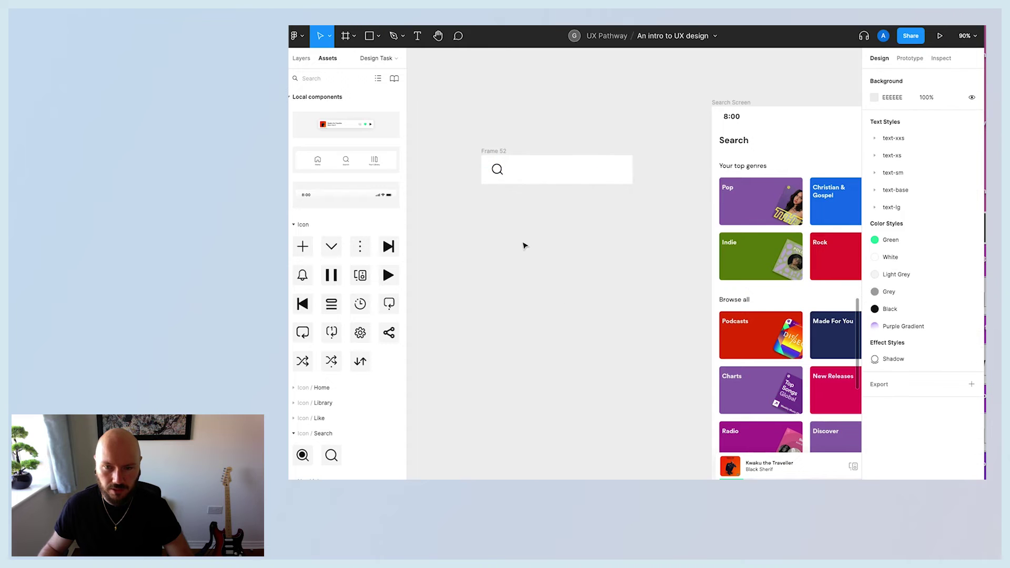
- Add the placeholder text "Artists, songs or podcasts" beside the search icon in the new frame
{"action": "left_click", "coordinate": [418, 35]}
{"action": "left_click", "coordinate": [519, 171]}
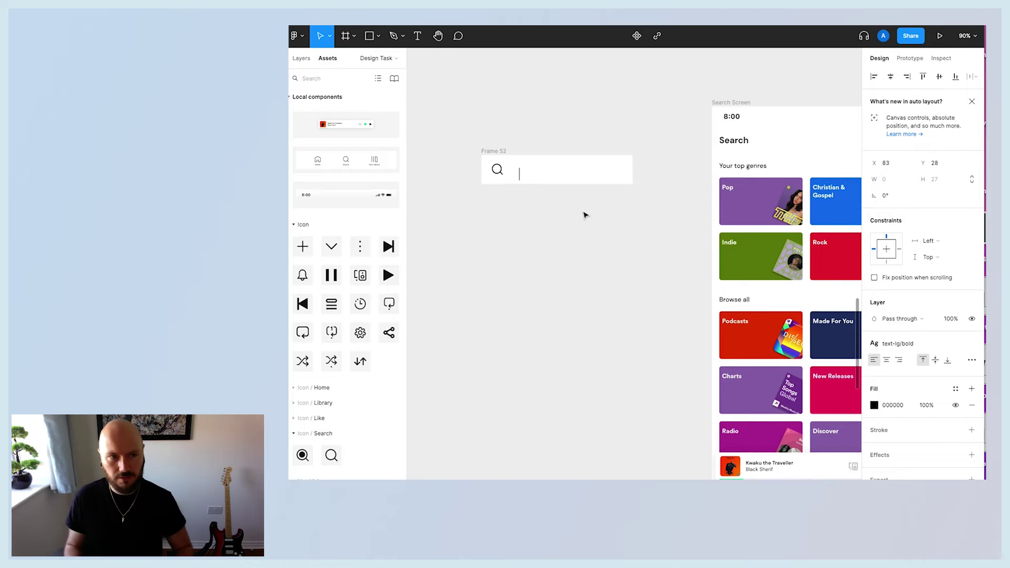
{"action": "type", "text": "Art"}
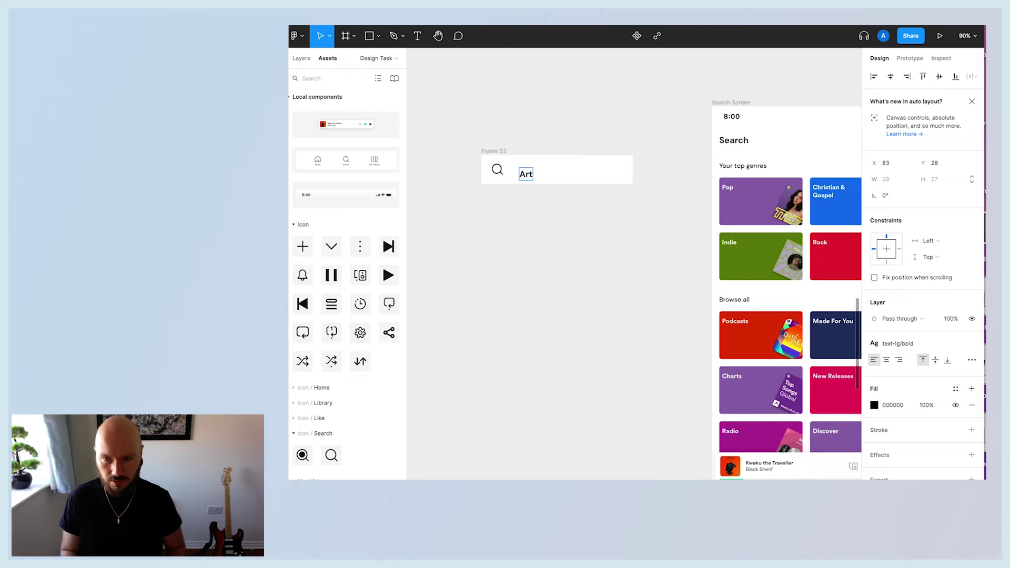
{"action": "type", "text": "ists, songs or podcasts"}
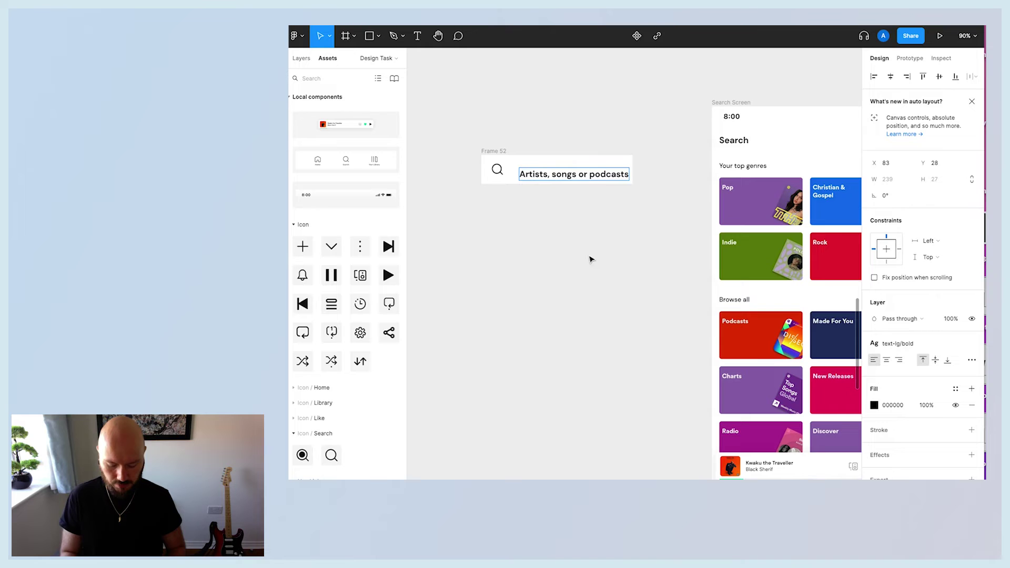
{"action": "key", "text": "Escape"}
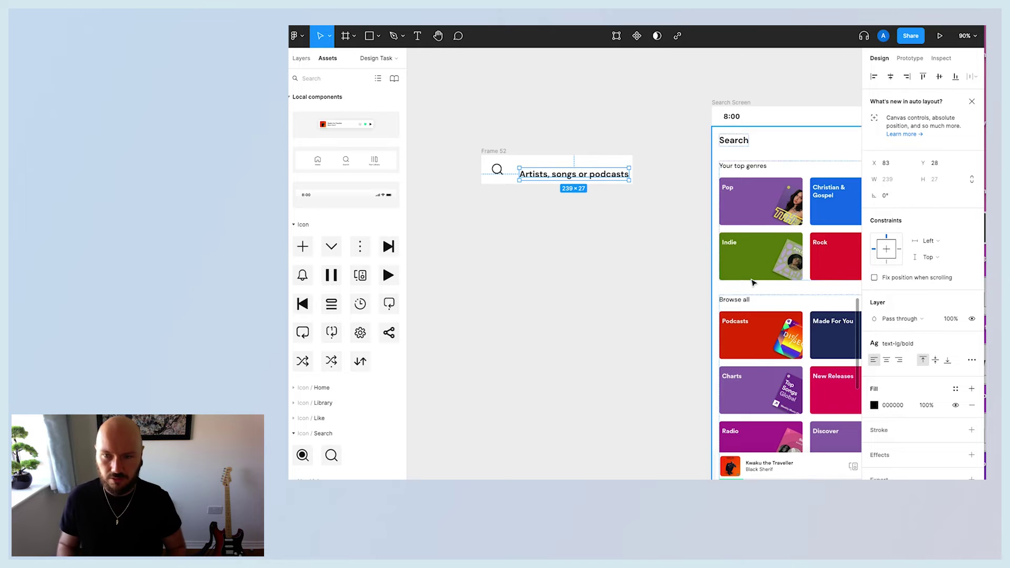
- Apply the text-base/medium text style and the Grey color style to the search placeholder text
{"action": "left_click", "coordinate": [901, 346]}
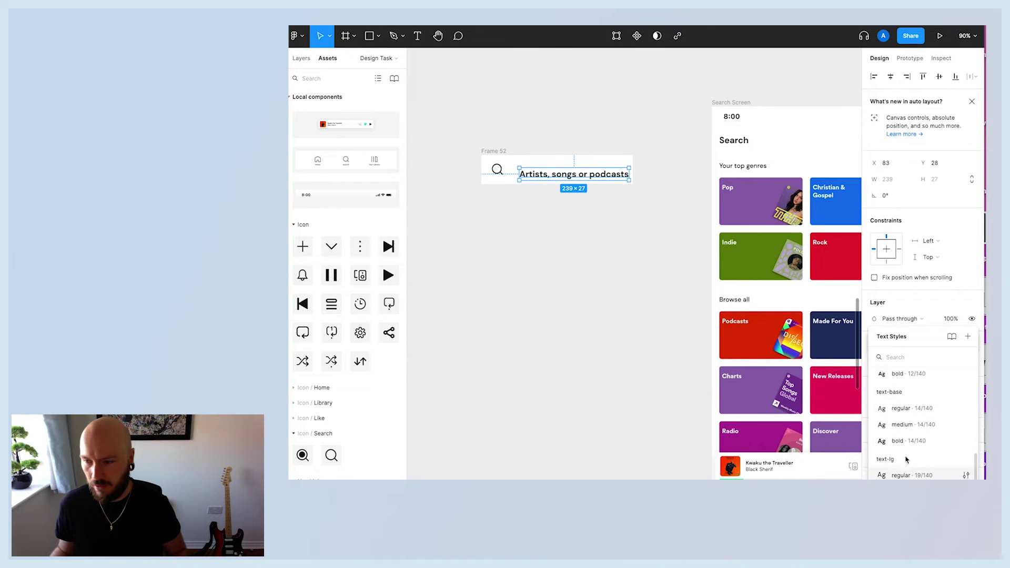
{"action": "left_click", "coordinate": [901, 428]}
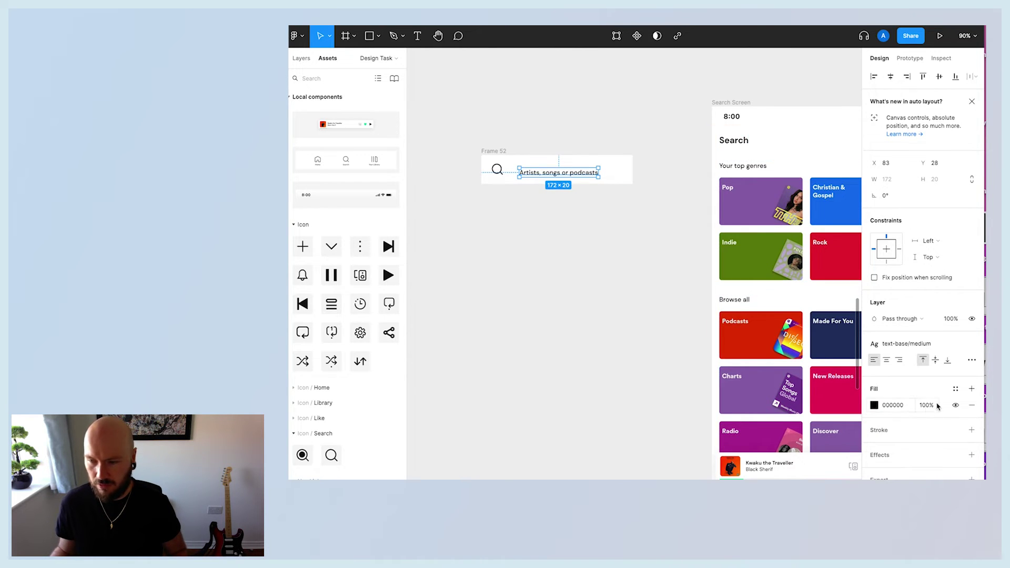
{"action": "left_click", "coordinate": [957, 389]}
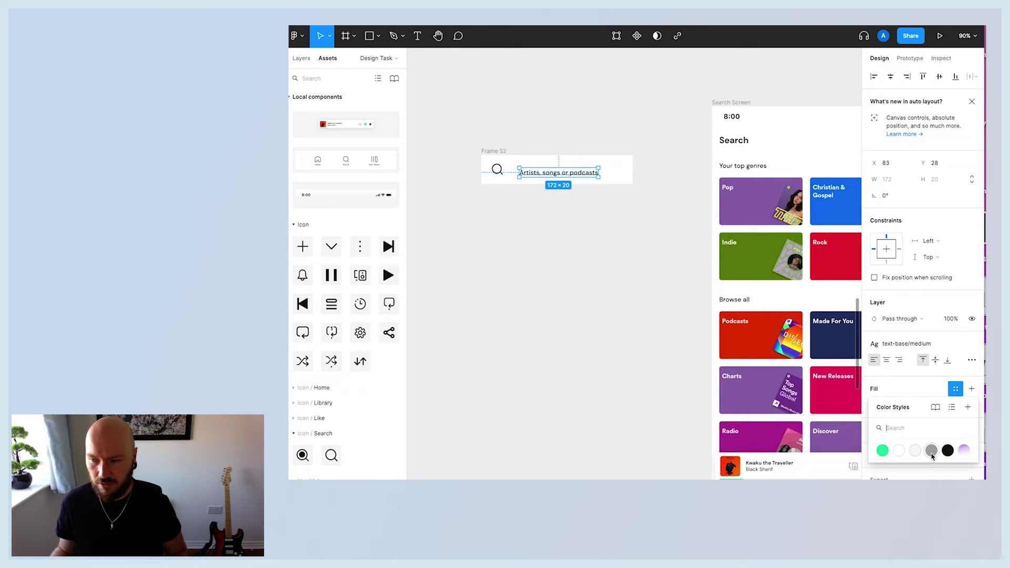
{"action": "left_click", "coordinate": [929, 389]}
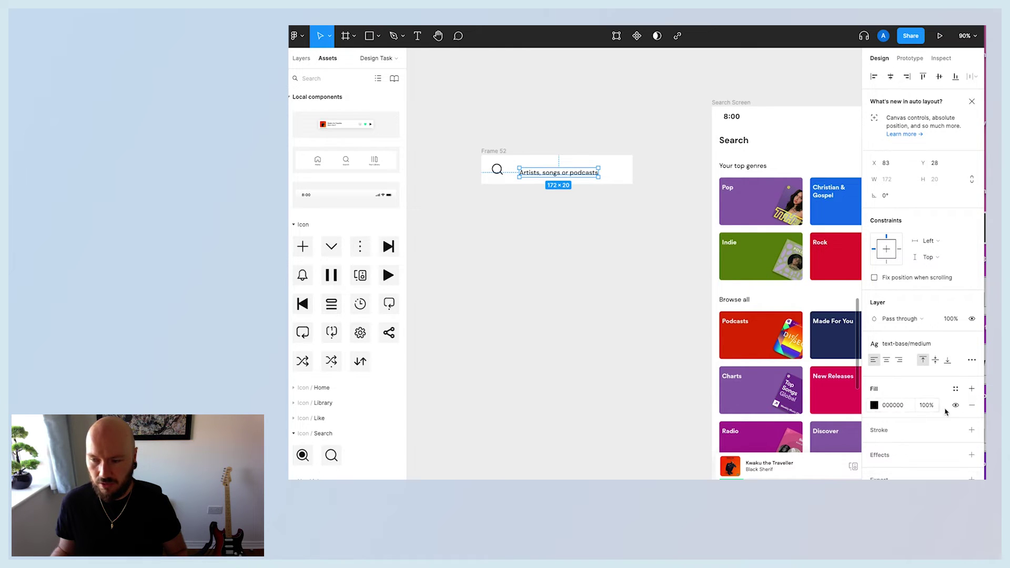
{"action": "left_click", "coordinate": [956, 390]}
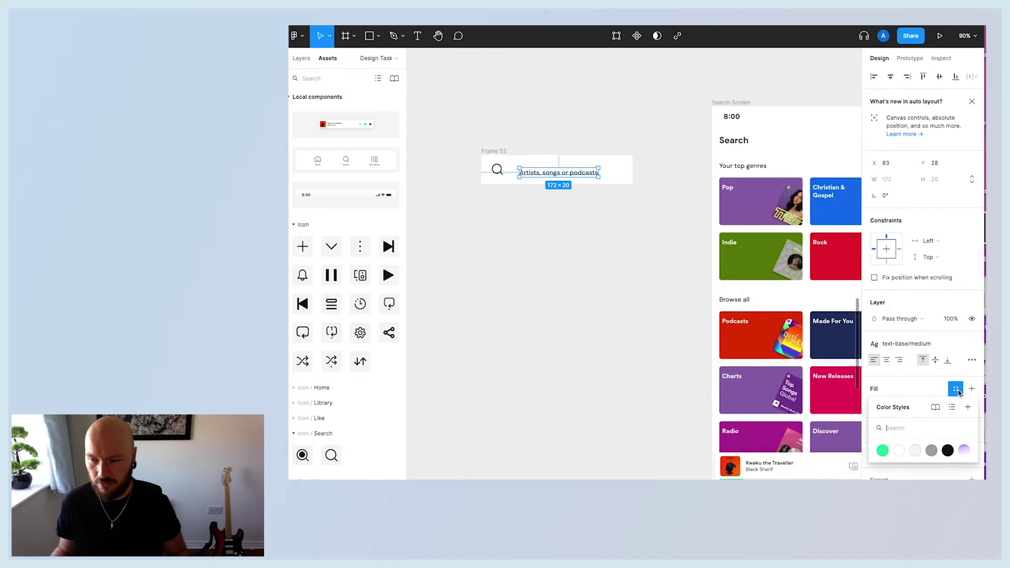
{"action": "left_click", "coordinate": [931, 450]}
{"action": "left_click", "coordinate": [584, 240]}
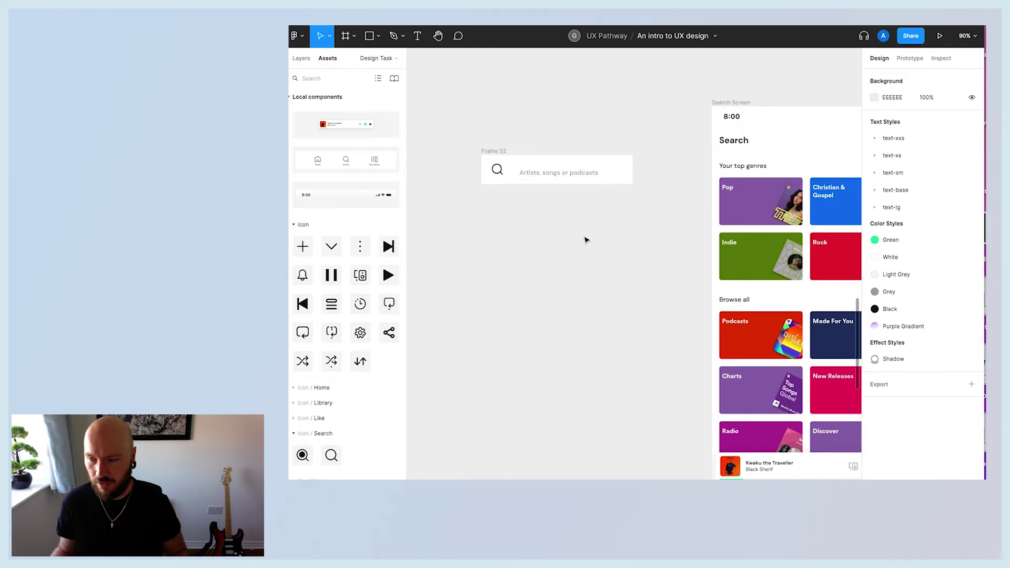
- Move the placeholder text closer to the search icon and add auto layout to the search bar frame
{"action": "left_click_drag", "start_coordinate": [535, 178], "coordinate": [526, 176]}
{"action": "left_click", "coordinate": [547, 219]}
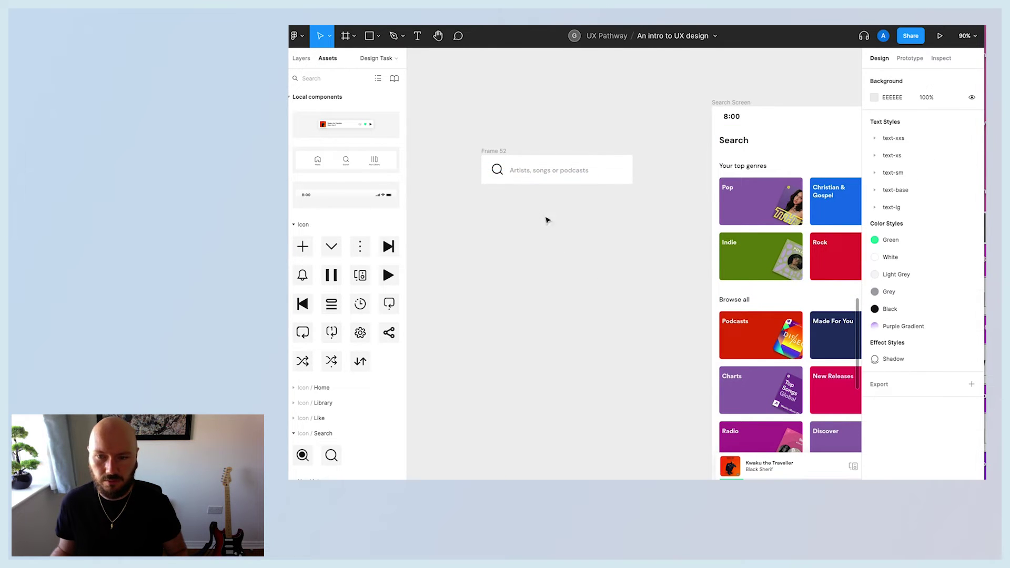
{"action": "left_click", "coordinate": [494, 154]}
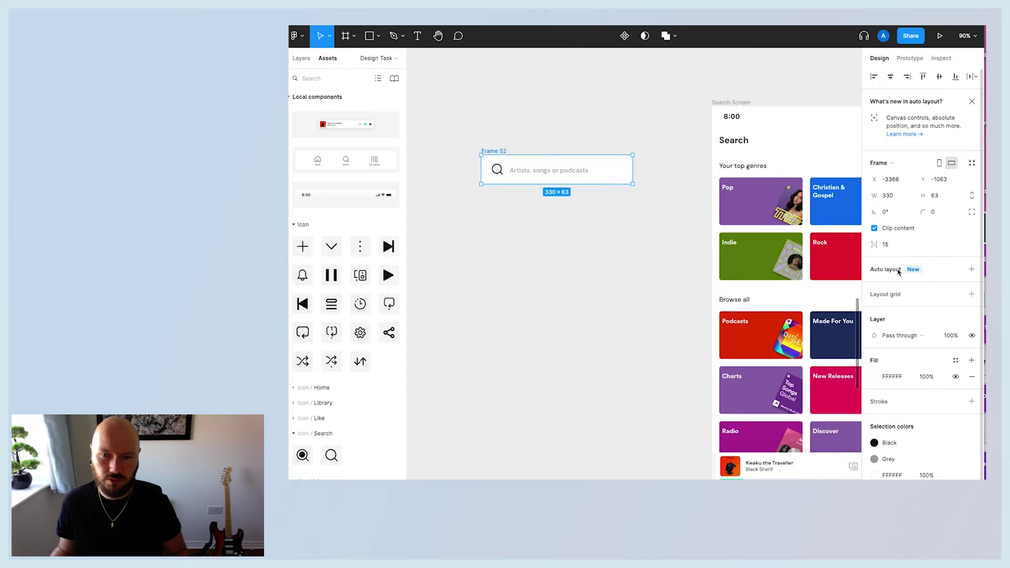
{"action": "left_click", "coordinate": [971, 269]}
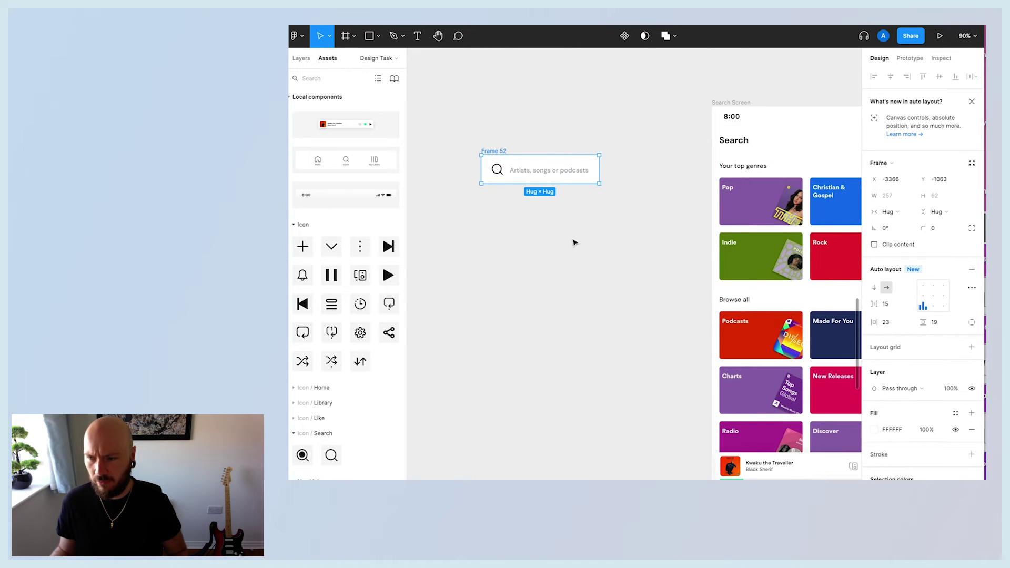
- Set the search bar frame's vertical and horizontal auto layout padding to 16
{"action": "left_click", "coordinate": [956, 327]}
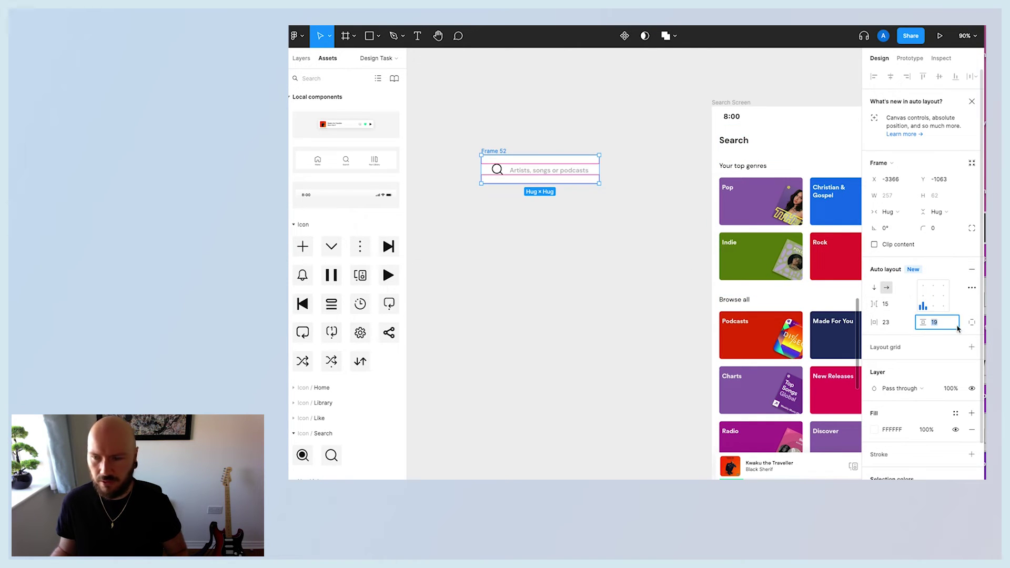
{"action": "key", "text": "Return"}
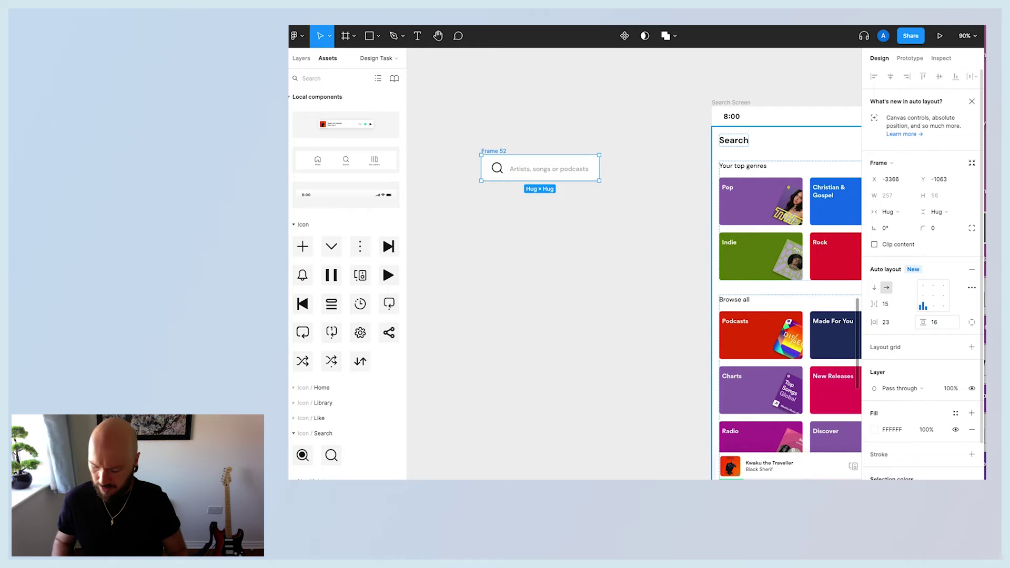
{"action": "left_click", "coordinate": [894, 325]}
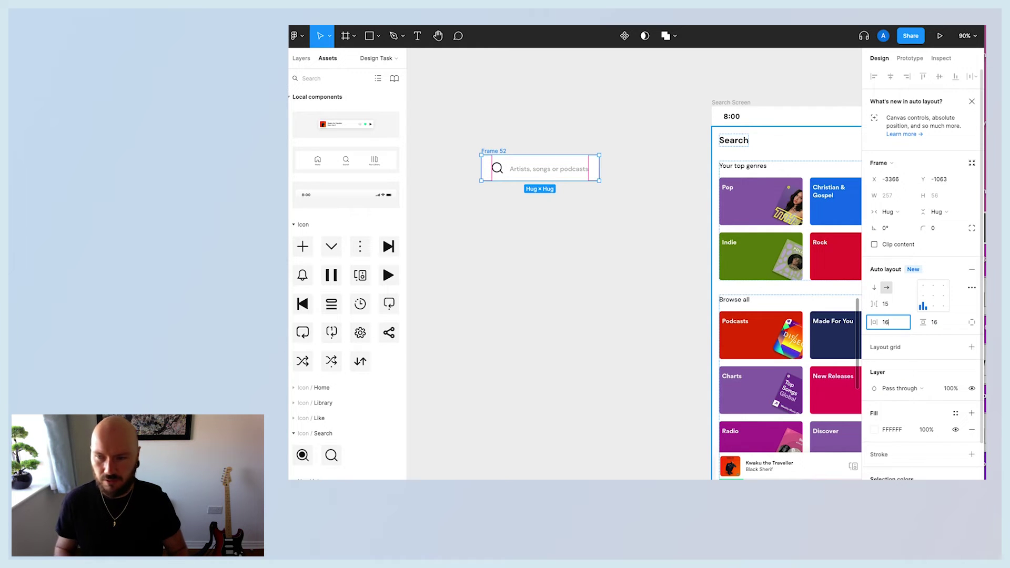
{"action": "key", "text": "Return"}
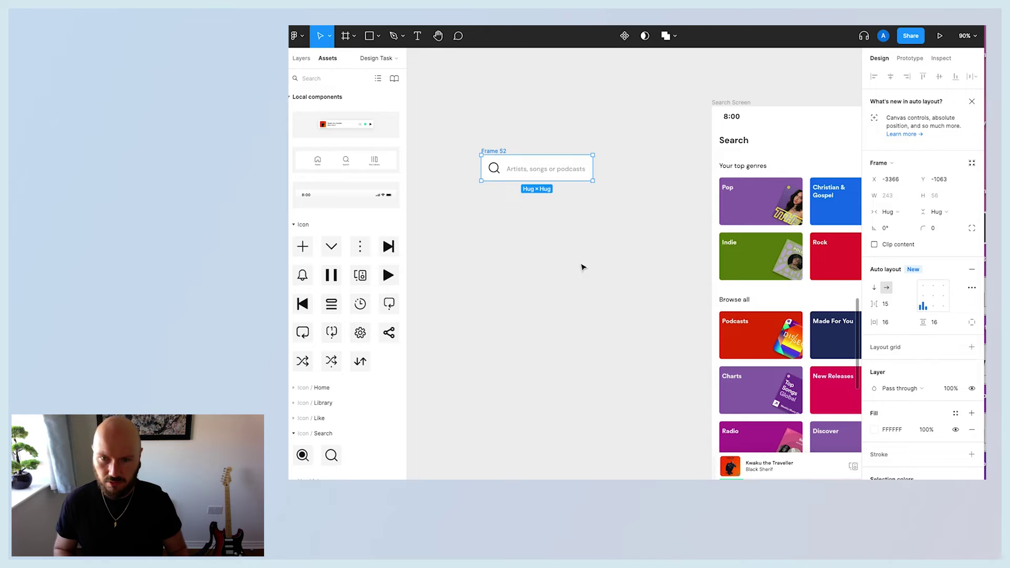
- Set the search bar frame's corner radius to 8
{"action": "left_click", "coordinate": [583, 268]}
{"action": "left_click", "coordinate": [483, 151]}
{"action": "left_click", "coordinate": [939, 232]}
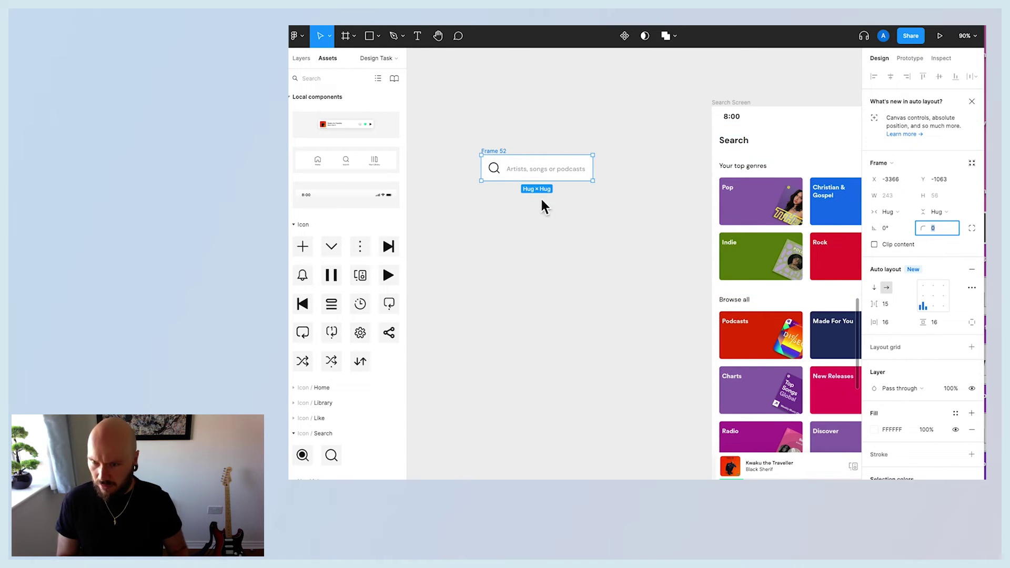
- Place the search bar inside the Search Screen content, between the Search title and the "Your top genres" section
{"action": "scroll", "coordinate": [662, 250], "scroll_direction": "up", "scroll_amount": 4}
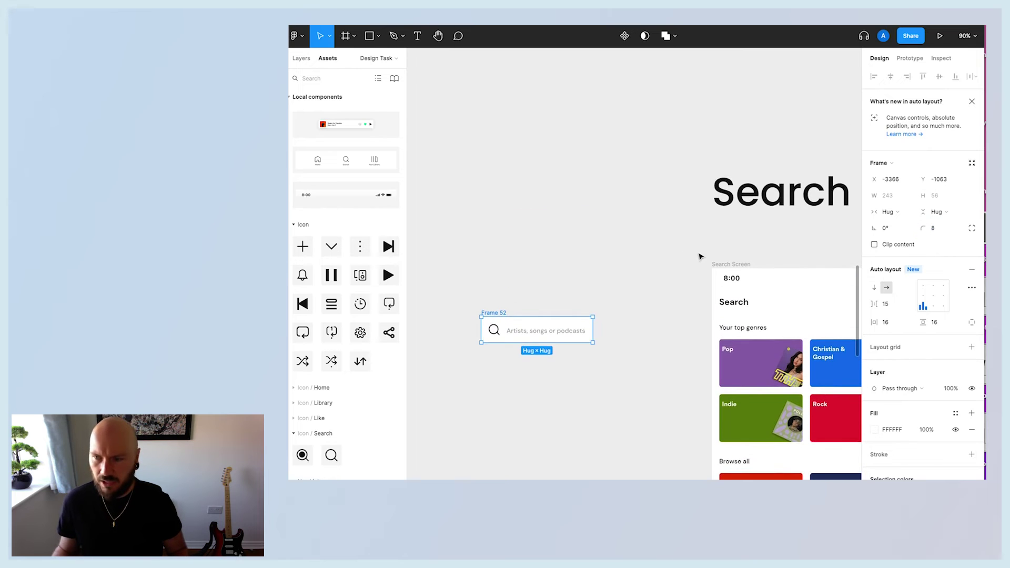
{"action": "scroll", "coordinate": [642, 383], "scroll_direction": "down", "scroll_amount": 2}
{"action": "left_click", "coordinate": [632, 374]}
{"action": "scroll", "coordinate": [589, 230], "scroll_direction": "right", "scroll_amount": 4}
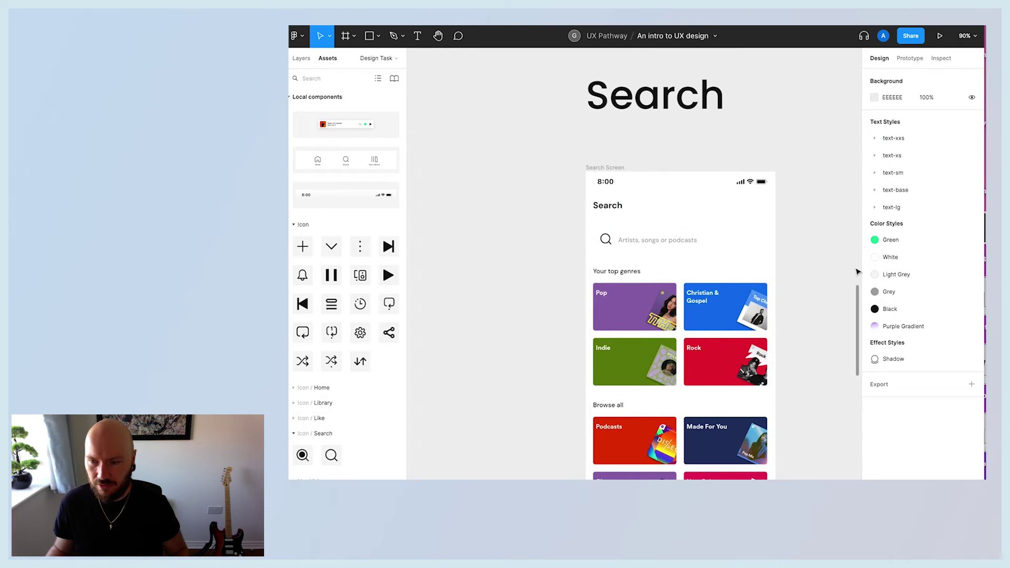
- Apply the Shadow effect style to the search bar in the Search Screen
{"action": "scroll", "coordinate": [794, 275], "scroll_direction": "down", "scroll_amount": 1}
{"action": "left_click", "coordinate": [658, 197]}
{"action": "left_click", "coordinate": [655, 199]}
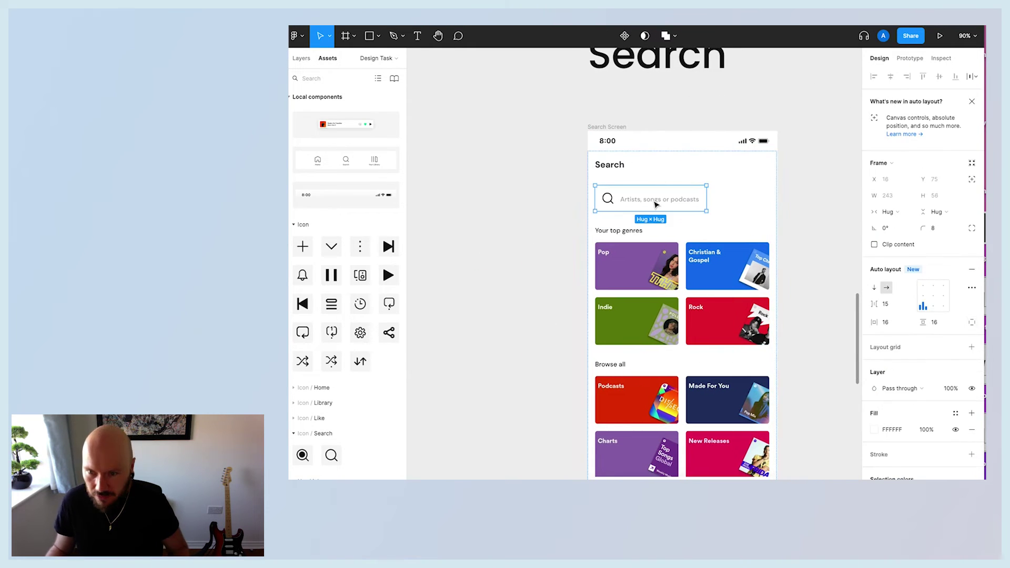
{"action": "scroll", "coordinate": [957, 396], "scroll_direction": "down", "scroll_amount": 2}
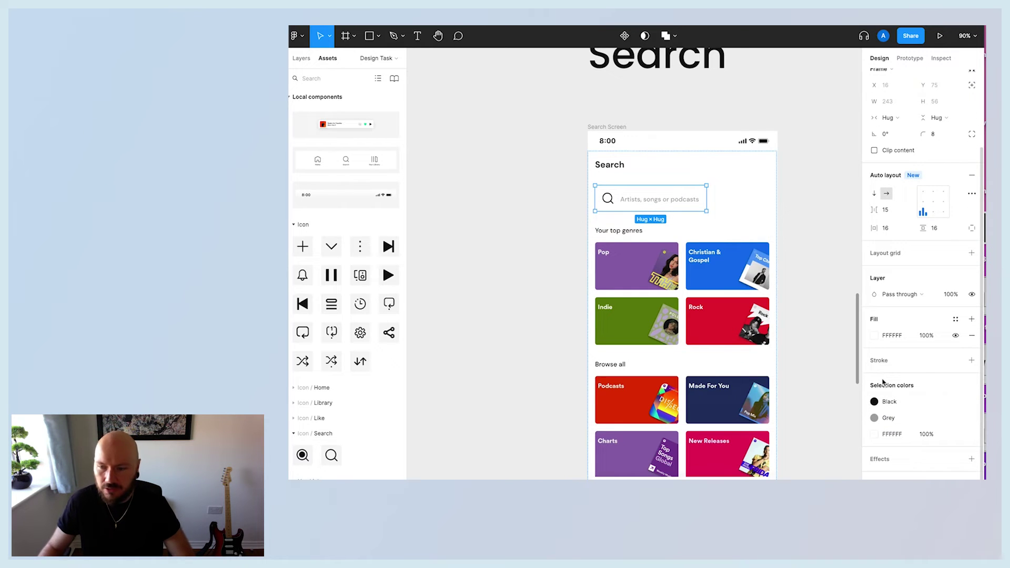
{"action": "left_click", "coordinate": [955, 459]}
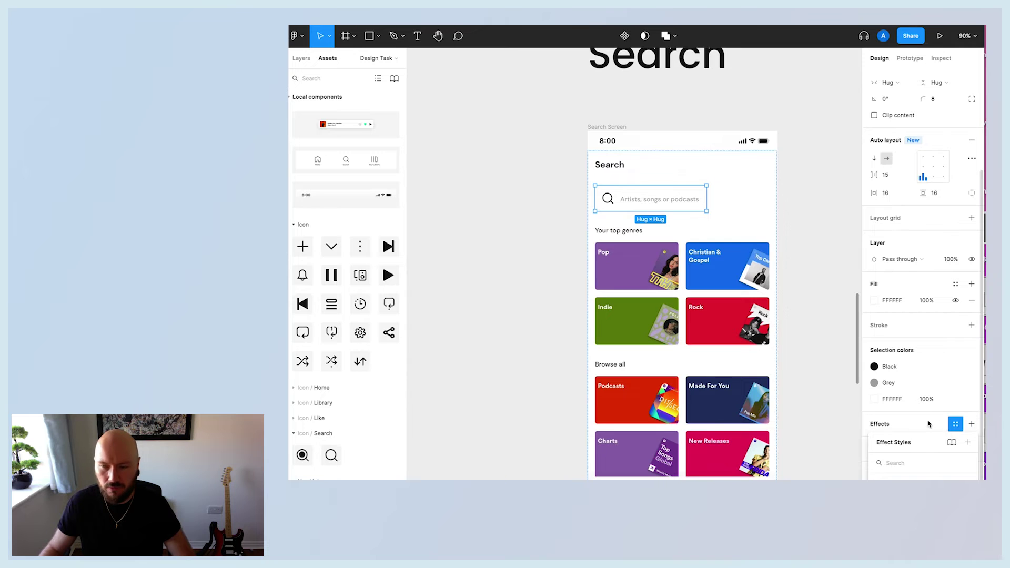
{"action": "left_click", "coordinate": [972, 423]}
{"action": "left_click", "coordinate": [972, 424]}
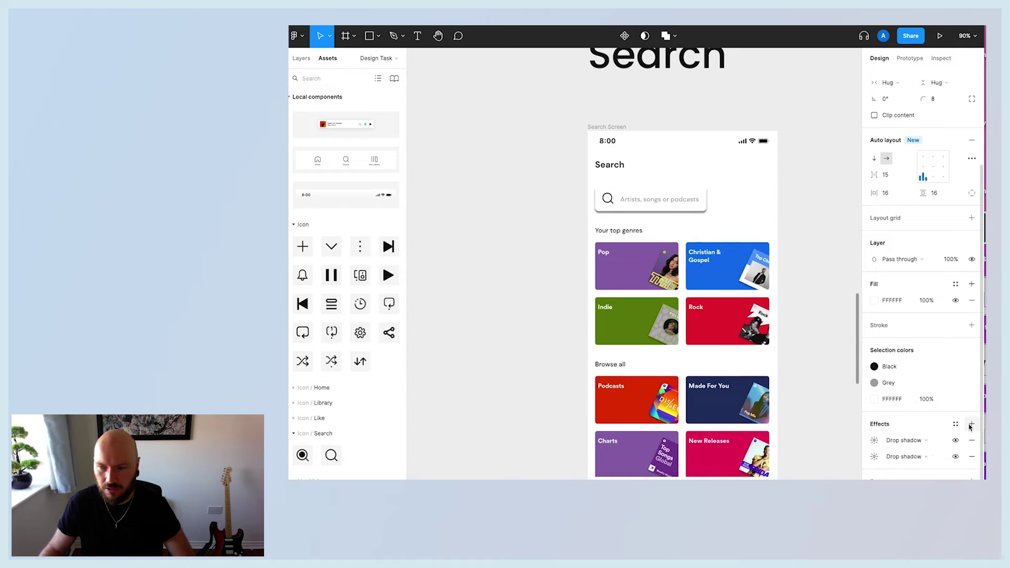
{"action": "left_click", "coordinate": [972, 456]}
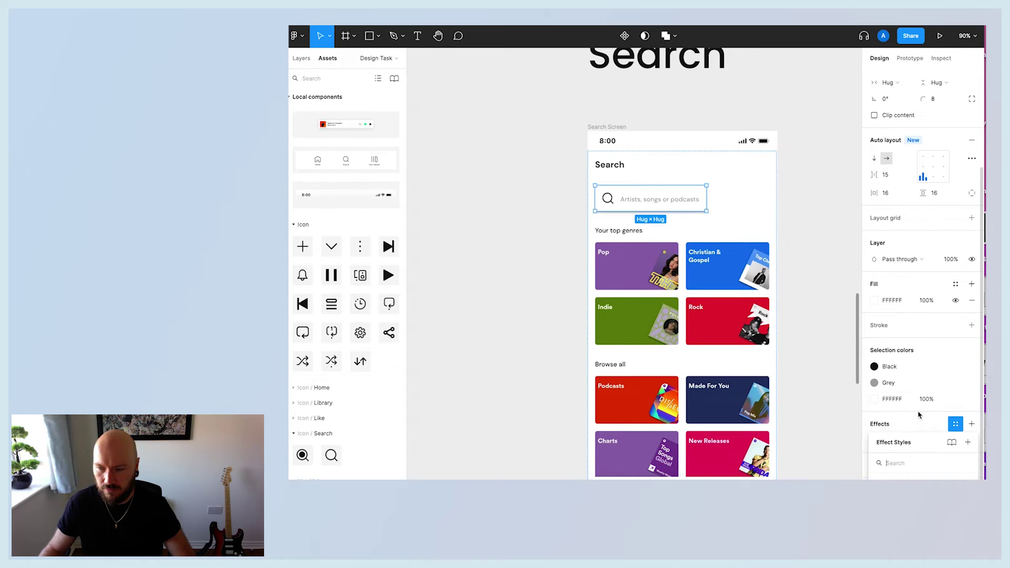
{"action": "left_click", "coordinate": [904, 442]}
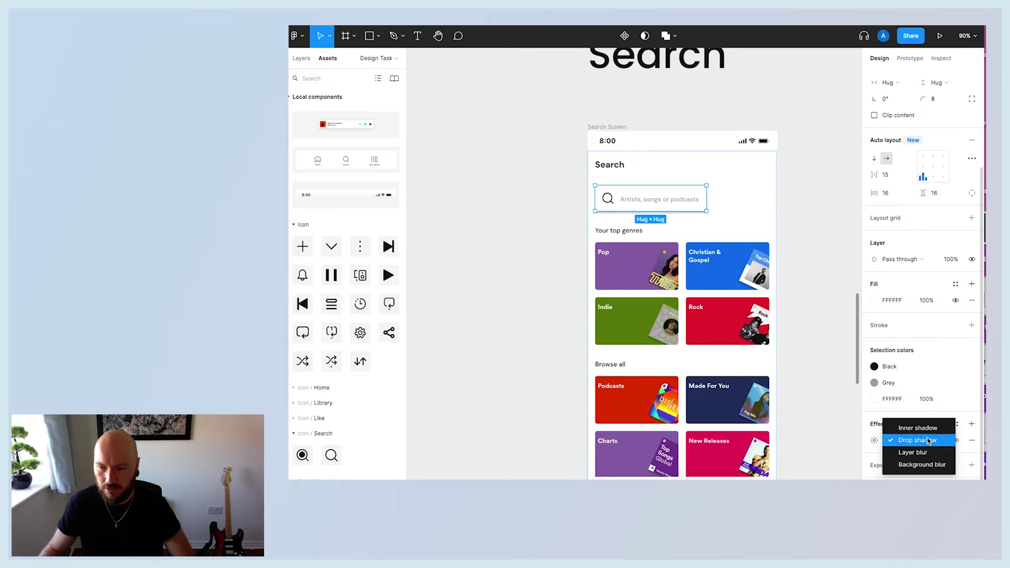
{"action": "left_click", "coordinate": [915, 440]}
{"action": "left_click", "coordinate": [955, 424]}
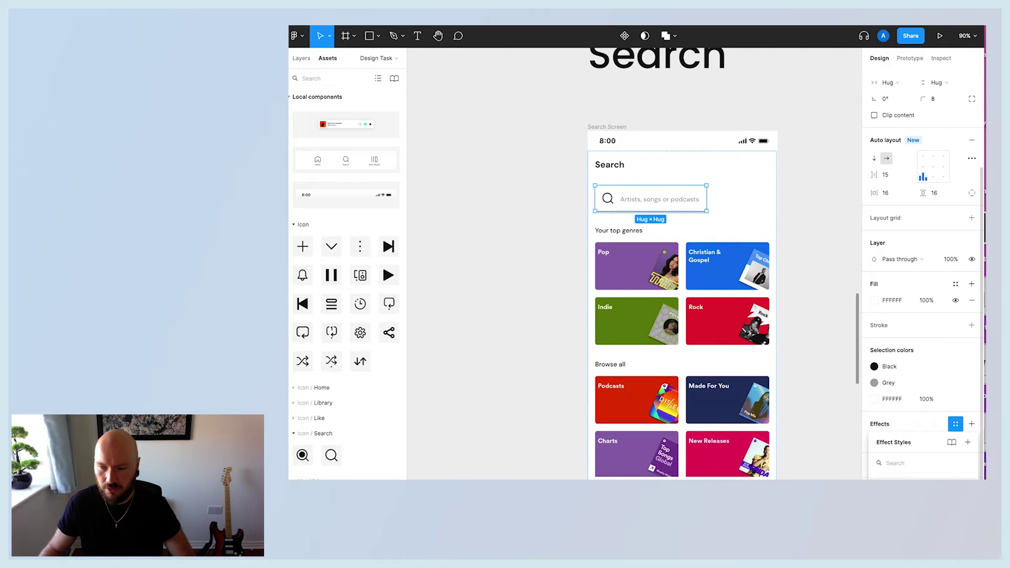
{"action": "left_click", "coordinate": [904, 478]}
{"action": "left_click", "coordinate": [799, 226]}
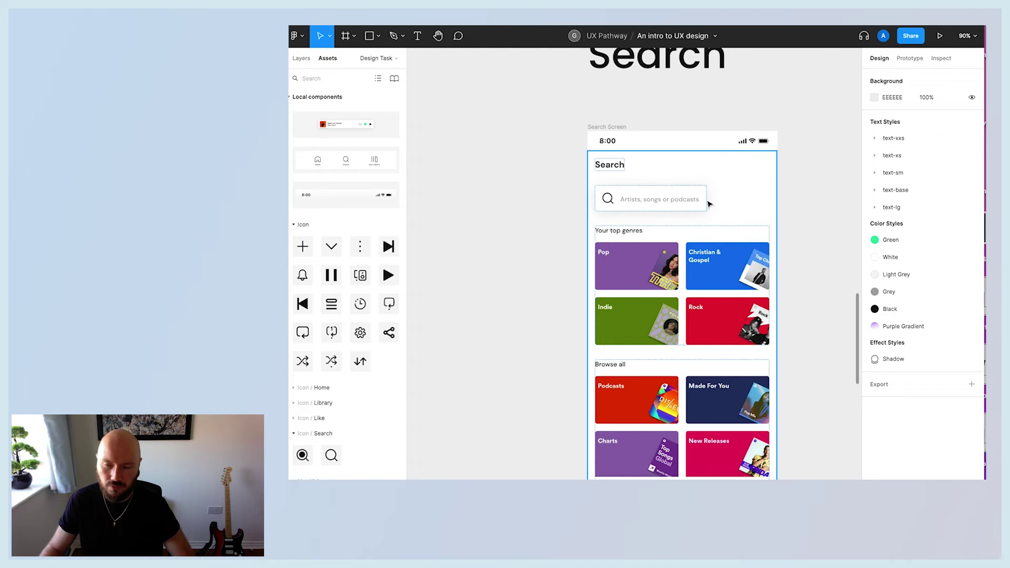
- Set the search bar's horizontal resizing to Fill container so it spans the Search Screen content width
{"action": "left_click", "coordinate": [676, 199]}
{"action": "left_click", "coordinate": [679, 200]}
{"action": "left_click", "coordinate": [899, 217]}
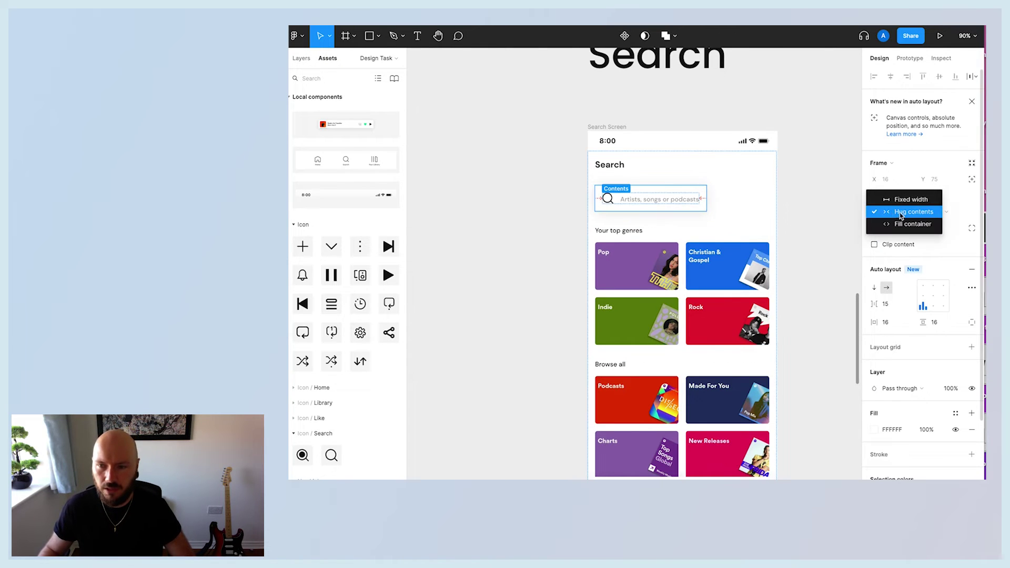
{"action": "left_click", "coordinate": [899, 227]}
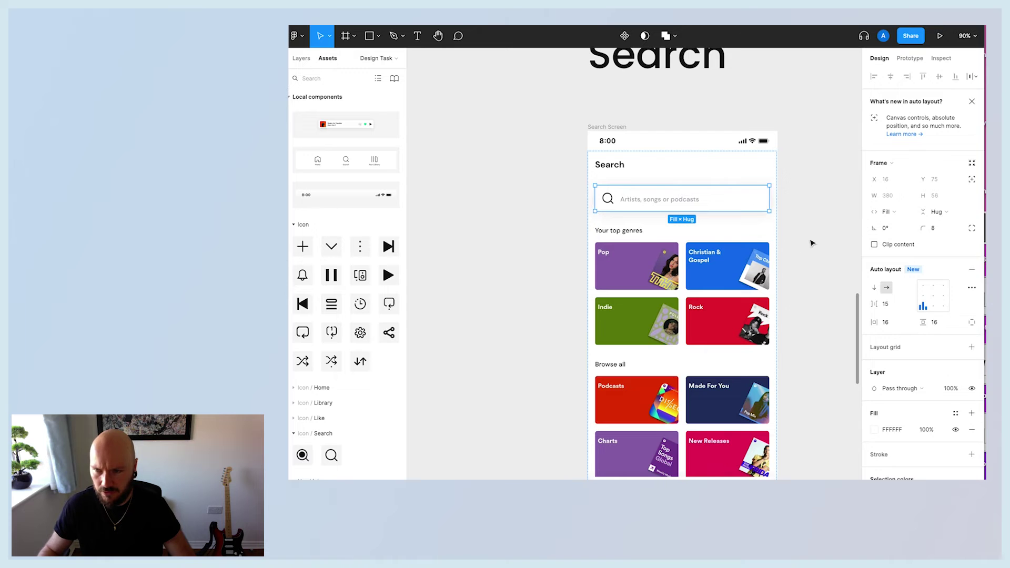
{"action": "left_click", "coordinate": [787, 225]}
{"action": "left_click", "coordinate": [773, 232]}
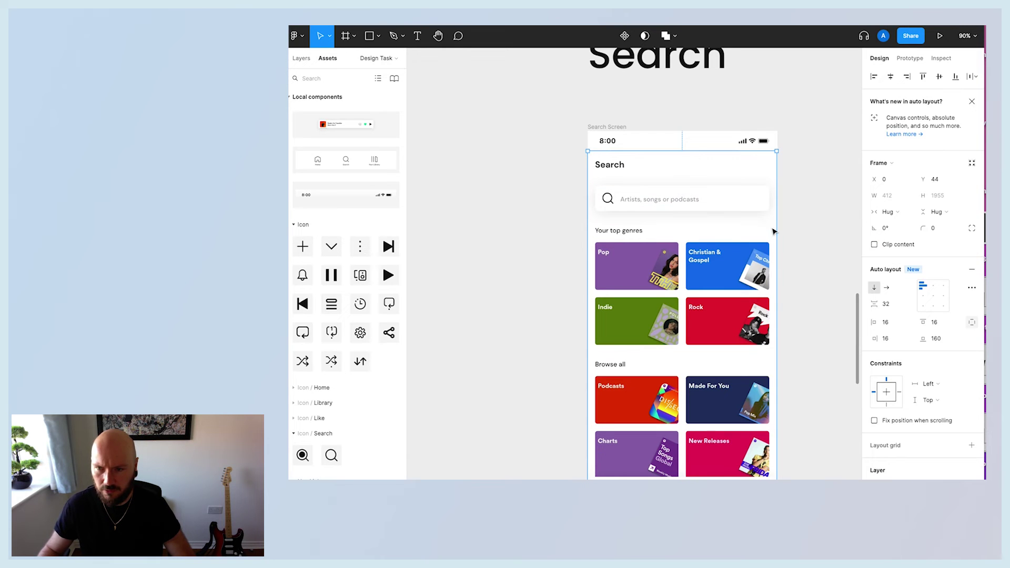
- Preview the Search Screen prototype, scroll through its genre content and back, and return to the design file
{"action": "left_click", "coordinate": [822, 236]}
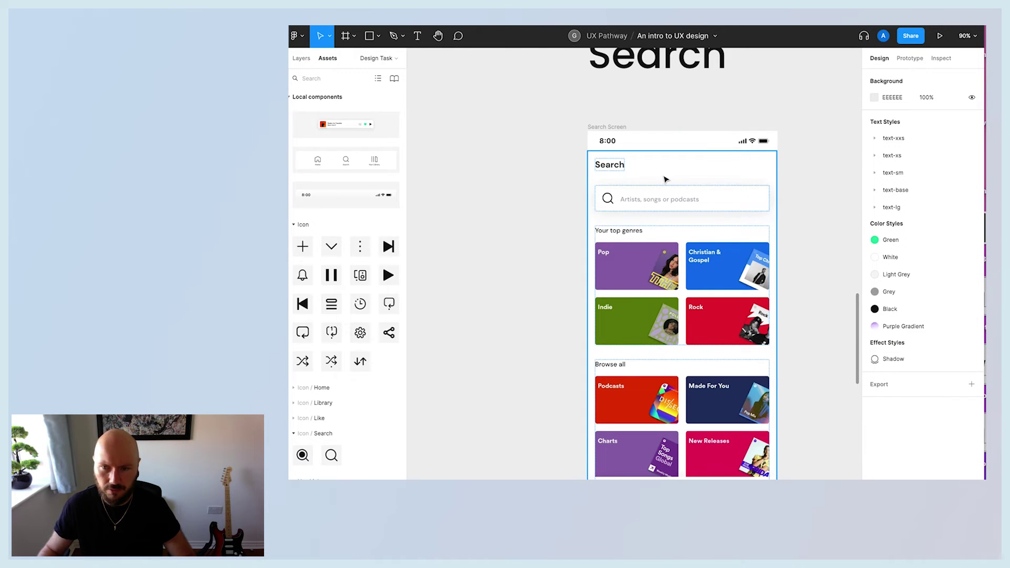
{"action": "scroll", "coordinate": [807, 243], "scroll_direction": "down", "scroll_amount": 2}
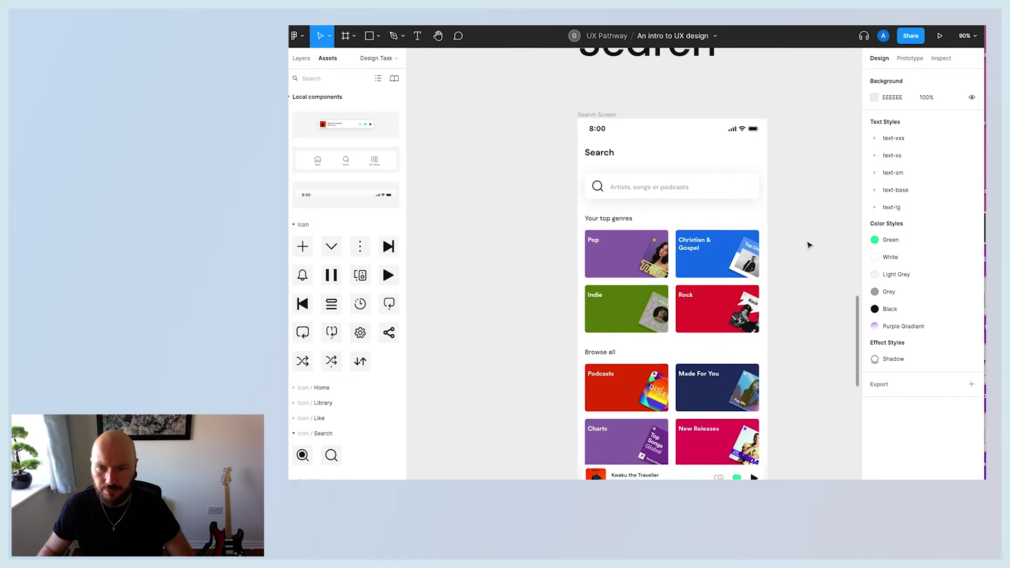
{"action": "scroll", "coordinate": [809, 245], "scroll_direction": "up", "scroll_amount": 1}
{"action": "left_click", "coordinate": [610, 121]}
{"action": "left_click", "coordinate": [939, 36]}
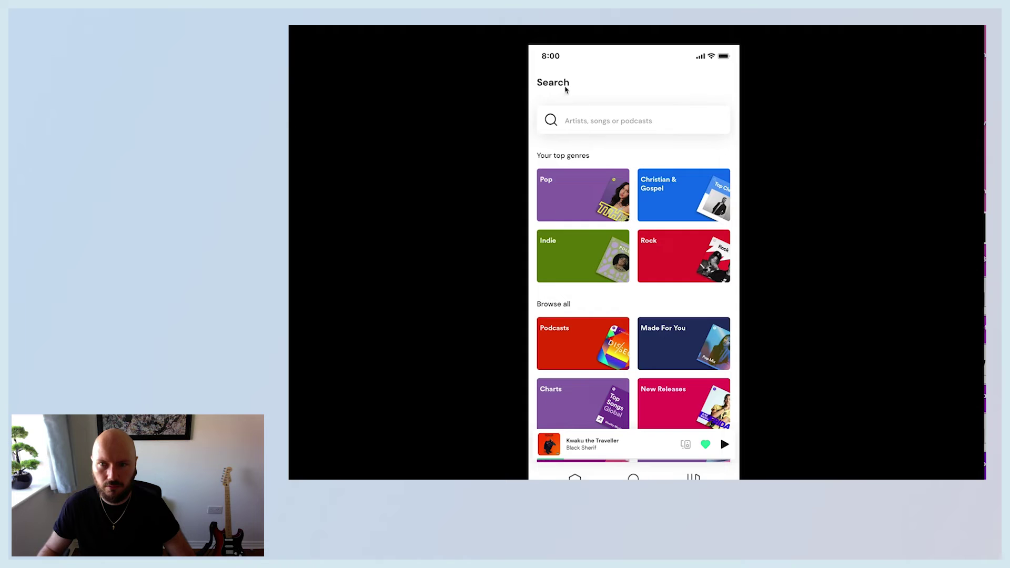
{"action": "scroll", "coordinate": [566, 89], "scroll_direction": "down", "scroll_amount": 2}
{"action": "scroll", "coordinate": [639, 173], "scroll_direction": "up", "scroll_amount": 2}
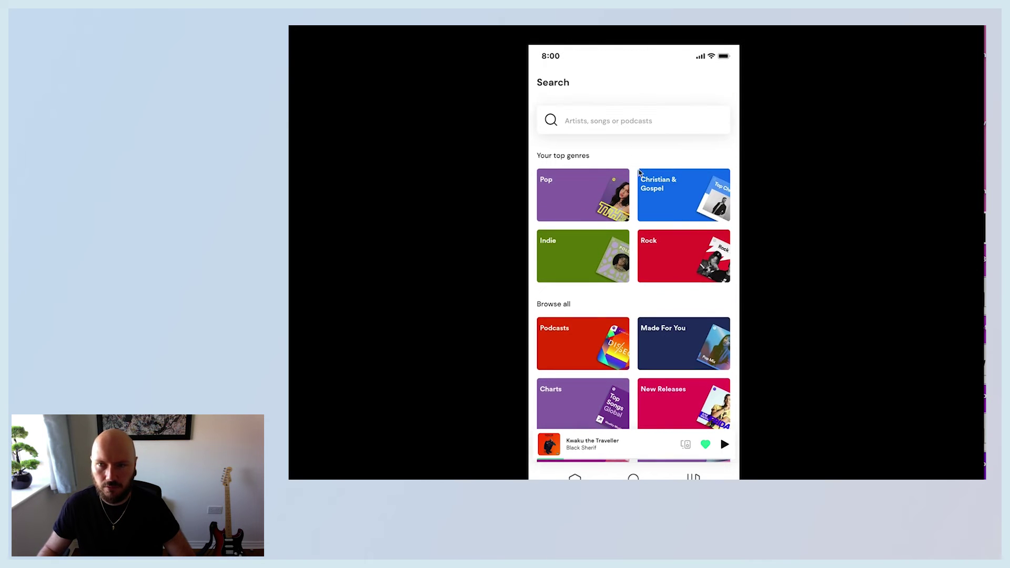
{"action": "scroll", "coordinate": [640, 173], "scroll_direction": "down", "scroll_amount": 10}
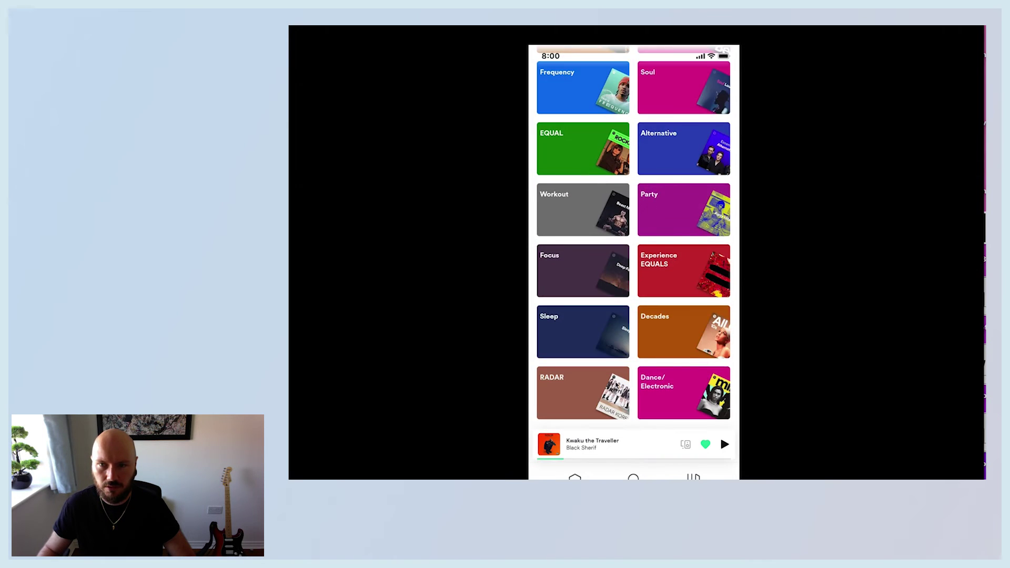
{"action": "scroll", "coordinate": [579, 321], "scroll_direction": "up", "scroll_amount": 10}
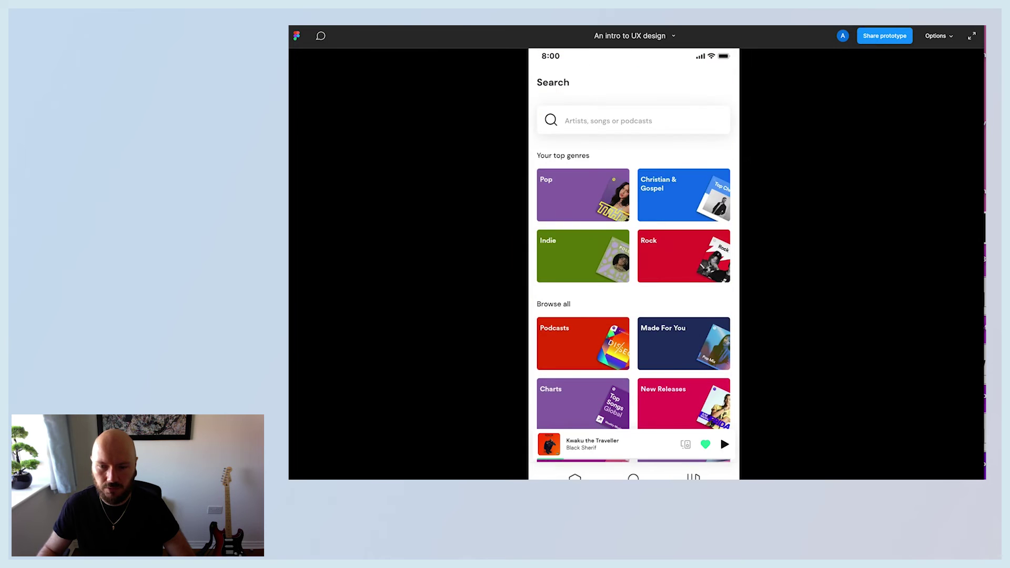
{"action": "left_click", "coordinate": [302, 27]}
{"action": "left_click", "coordinate": [550, 185]}
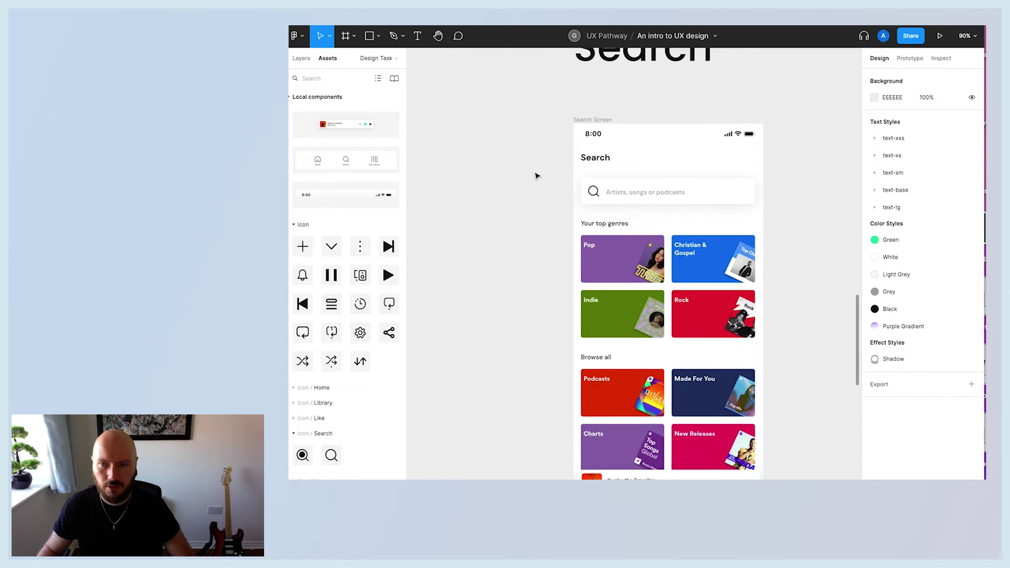
- Copy the status bar, mini player and bottom navigation bar from the Search Screen into the empty Library Screen
{"action": "scroll", "coordinate": [537, 176], "scroll_direction": "down", "scroll_amount": 5}
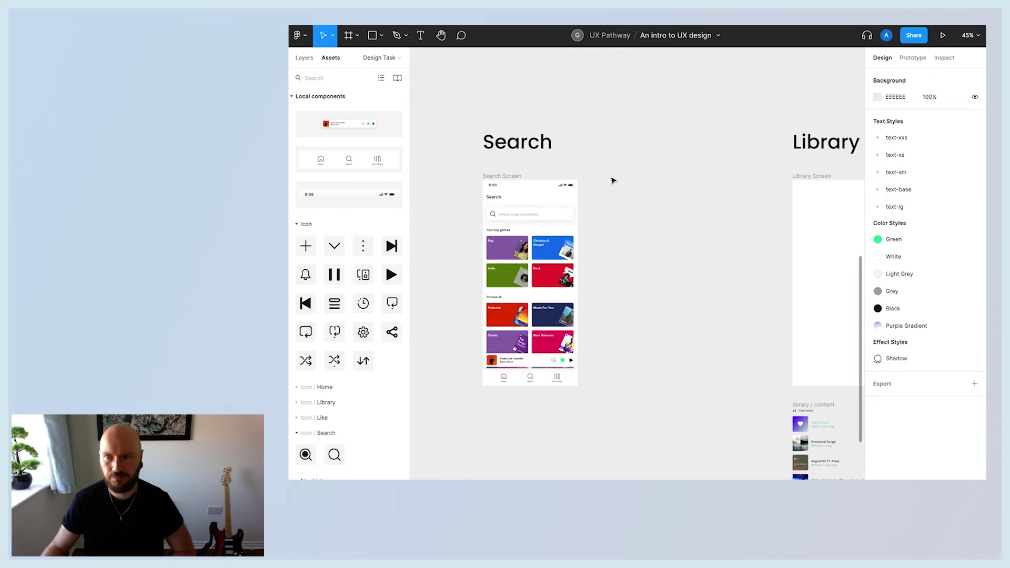
{"action": "scroll", "coordinate": [613, 181], "scroll_direction": "right", "scroll_amount": 5}
{"action": "scroll", "coordinate": [781, 189], "scroll_direction": "right", "scroll_amount": 2}
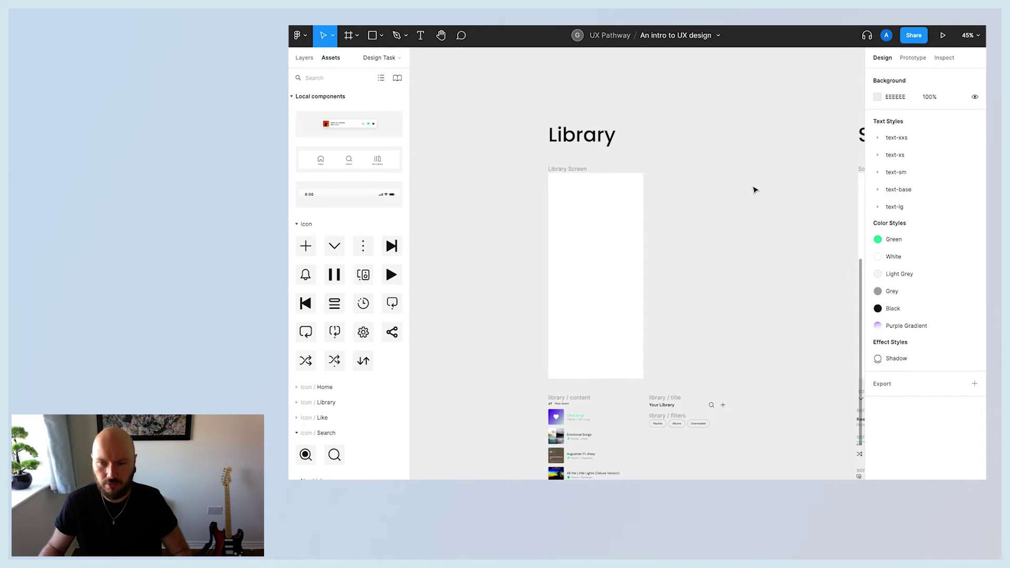
{"action": "scroll", "coordinate": [753, 189], "scroll_direction": "left", "scroll_amount": 9}
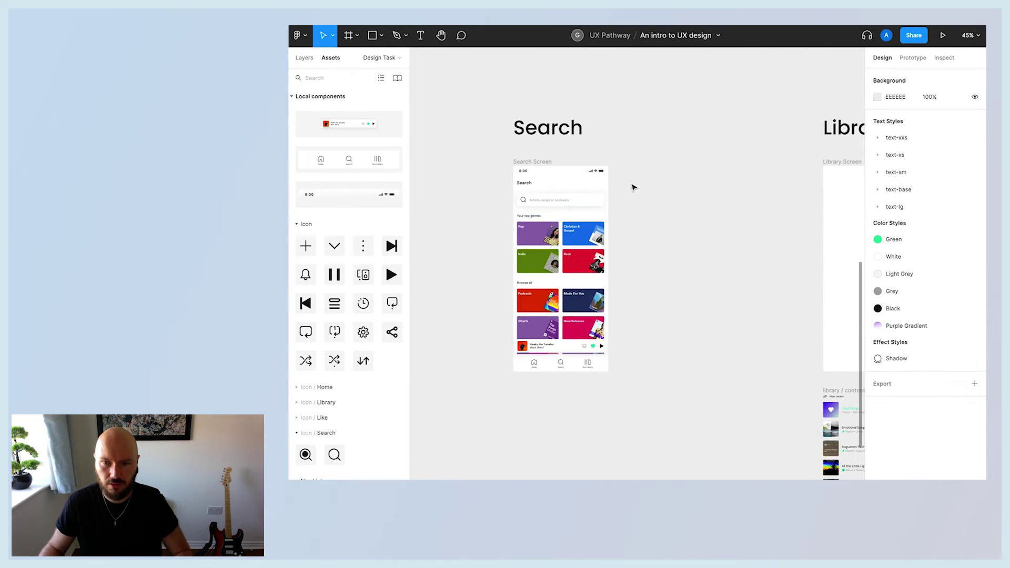
{"action": "left_click", "coordinate": [582, 175]}
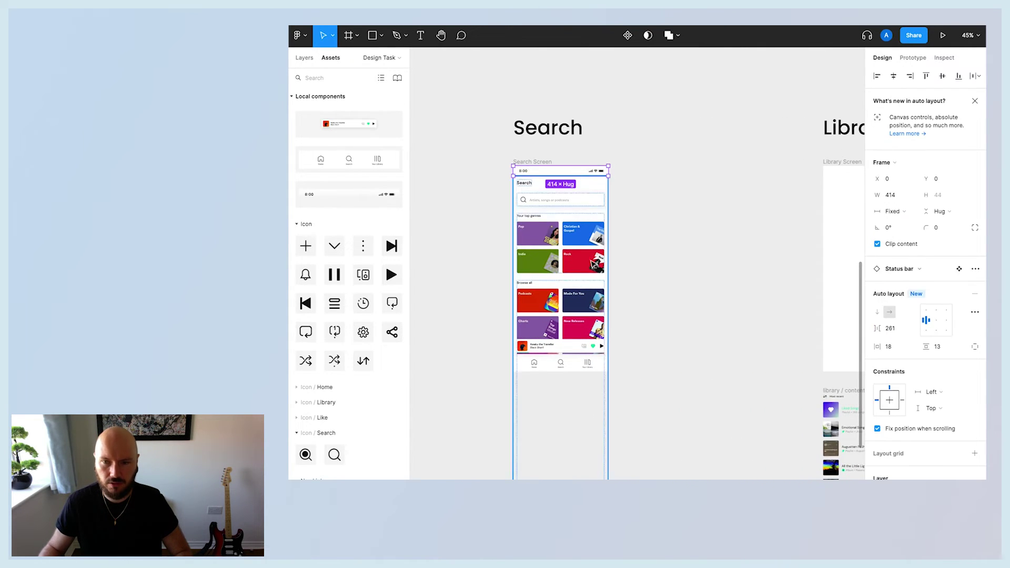
{"action": "left_click", "coordinate": [573, 350]}
{"action": "left_click", "coordinate": [579, 369]}
{"action": "left_click", "coordinate": [574, 173]}
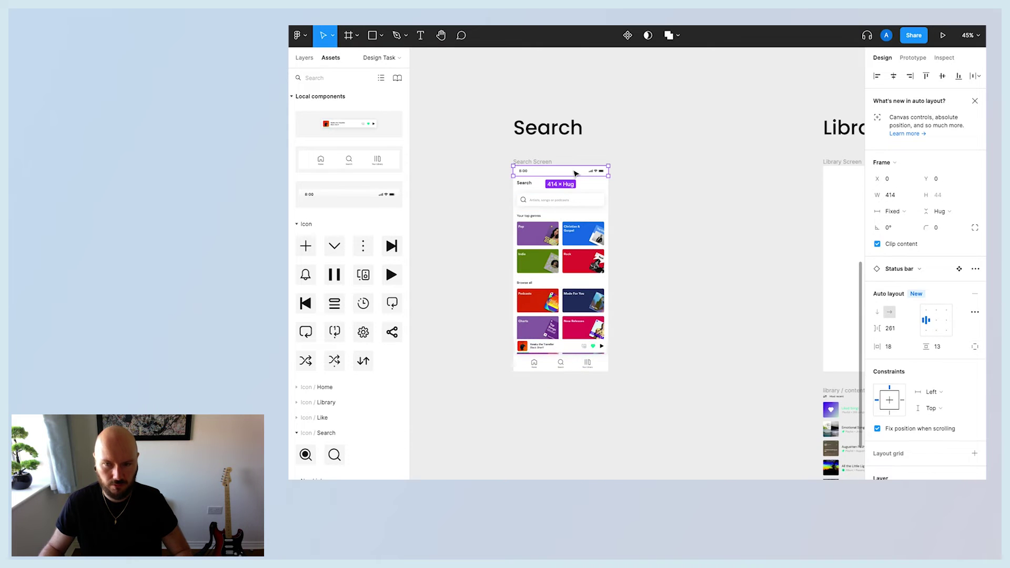
{"action": "left_click", "coordinate": [573, 350], "text": "shift"}
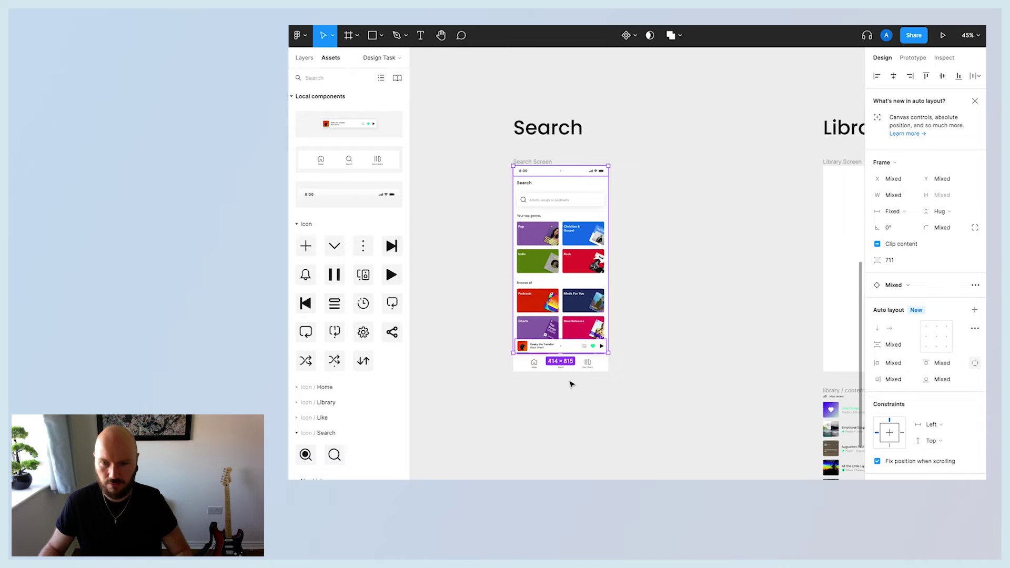
{"action": "left_click", "coordinate": [573, 366], "text": "shift"}
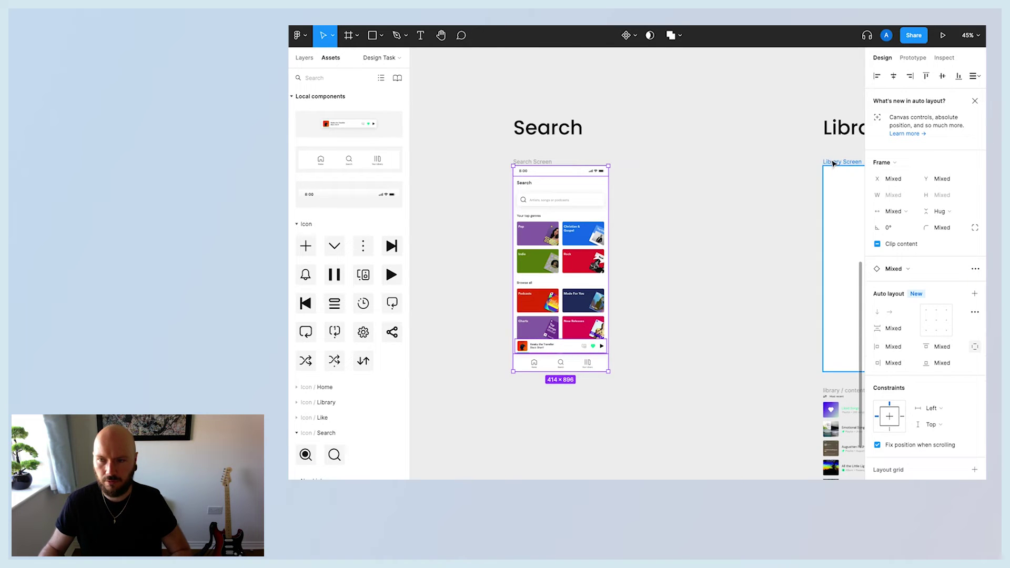
{"action": "left_click", "coordinate": [833, 164]}
{"action": "scroll", "coordinate": [805, 185], "scroll_direction": "right", "scroll_amount": 3}
{"action": "key", "text": "ctrl+v"}
{"action": "left_click", "coordinate": [622, 237]}
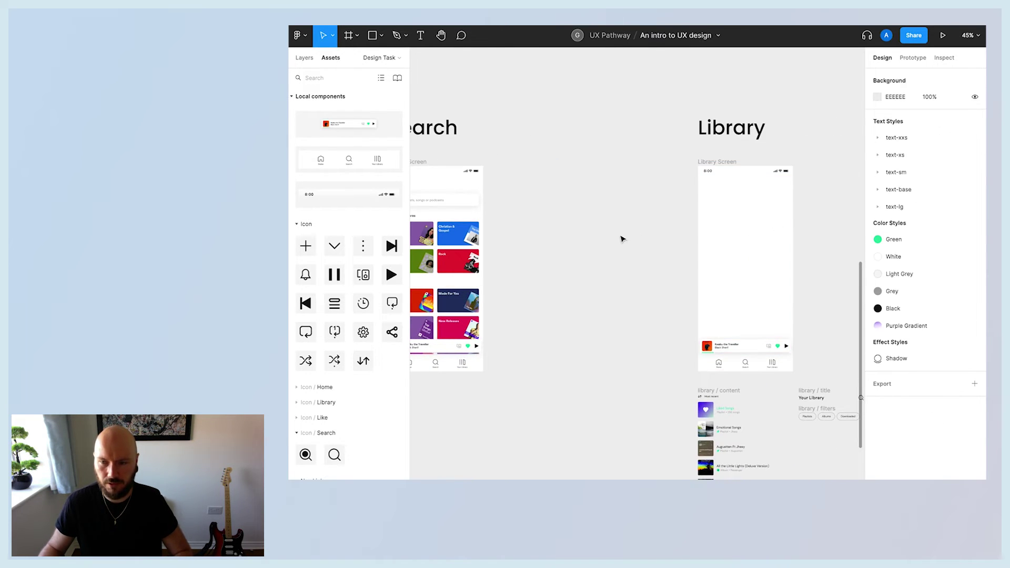
{"action": "left_click", "coordinate": [722, 177]}
{"action": "left_click", "coordinate": [541, 278]}
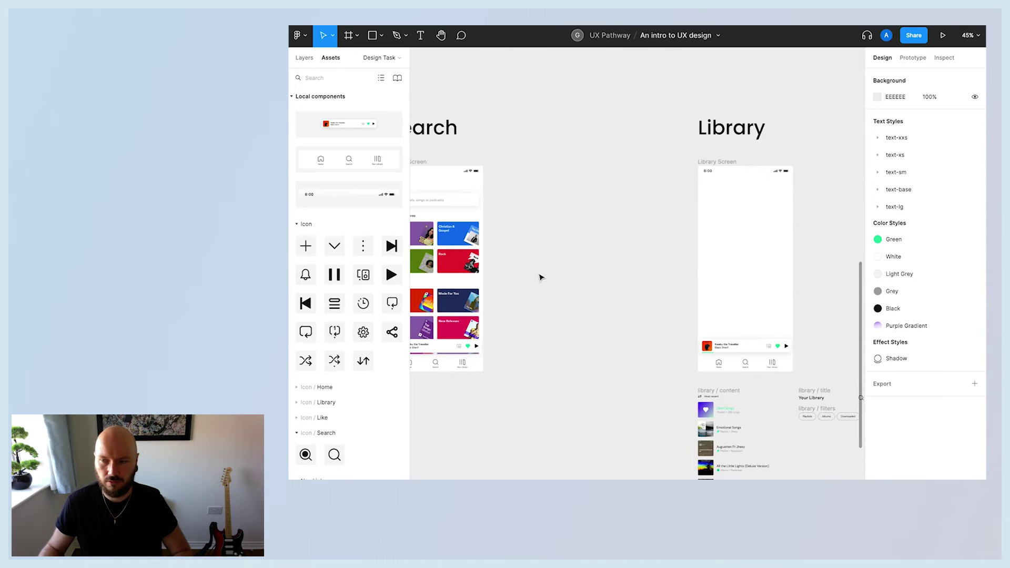
- Stack the library title, library filters and library content frames in that order in one column below the Library Screen
{"action": "scroll", "coordinate": [599, 300], "scroll_direction": "right", "scroll_amount": 2}
{"action": "scroll", "coordinate": [825, 323], "scroll_direction": "down", "scroll_amount": 4}
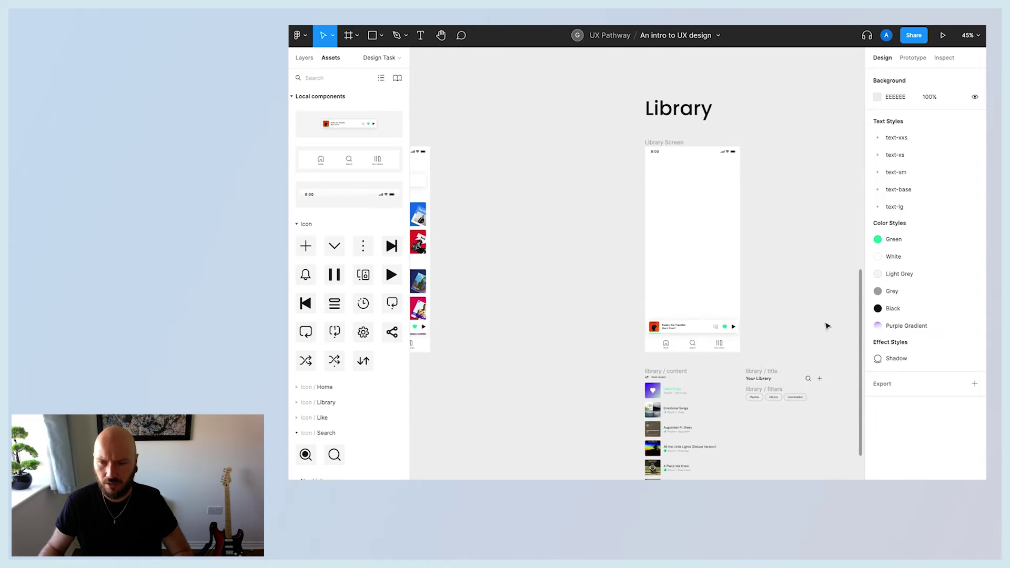
{"action": "scroll", "coordinate": [826, 326], "scroll_direction": "down", "scroll_amount": 3, "text": "ctrl"}
{"action": "scroll", "coordinate": [826, 327], "scroll_direction": "up", "scroll_amount": 2, "text": "ctrl"}
{"action": "scroll", "coordinate": [805, 321], "scroll_direction": "up", "scroll_amount": 3}
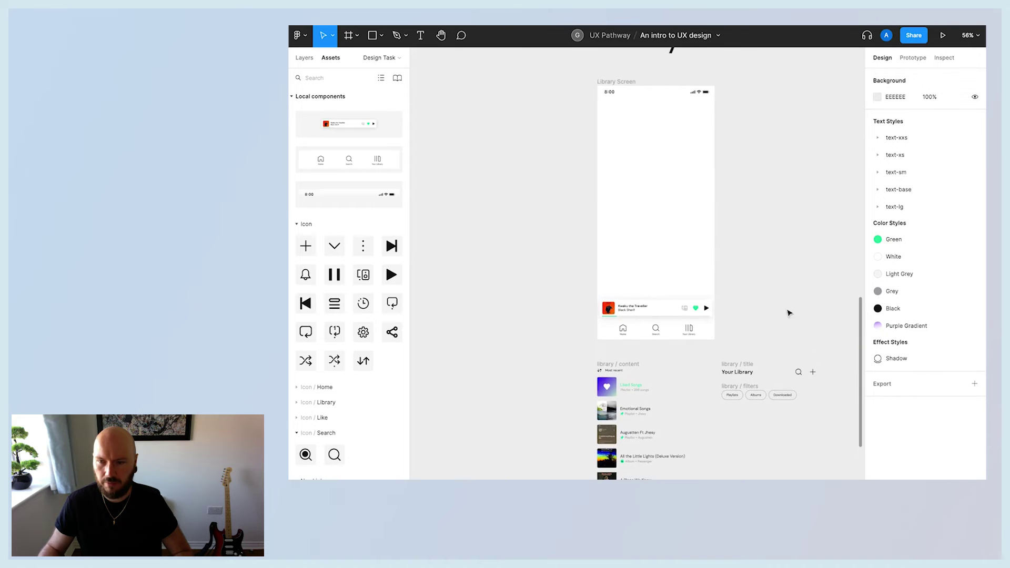
{"action": "left_click", "coordinate": [737, 370]}
{"action": "scroll", "coordinate": [755, 359], "scroll_direction": "down", "scroll_amount": 2}
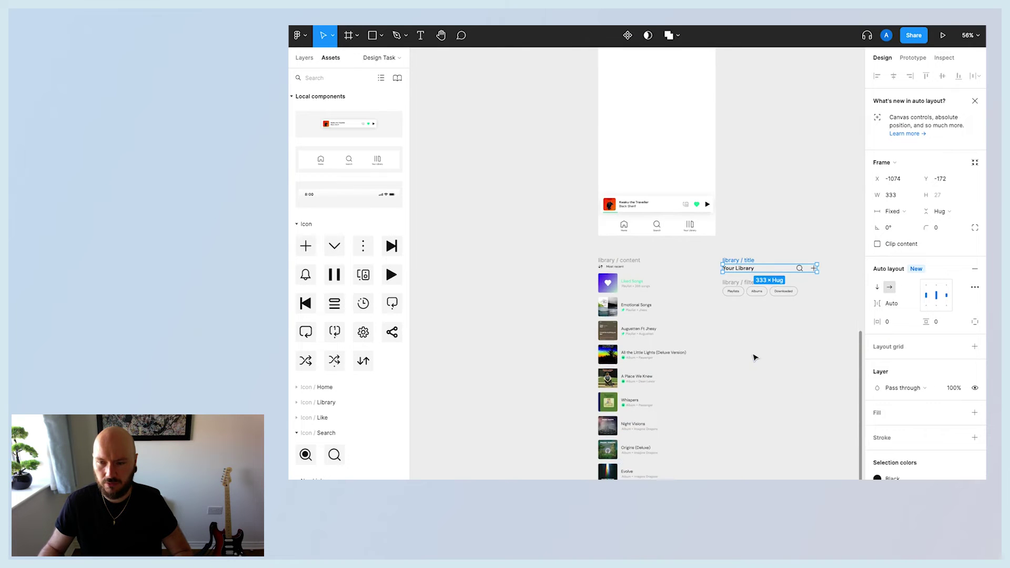
{"action": "left_click_drag", "start_coordinate": [614, 262], "coordinate": [603, 359]}
{"action": "left_click", "coordinate": [737, 289]}
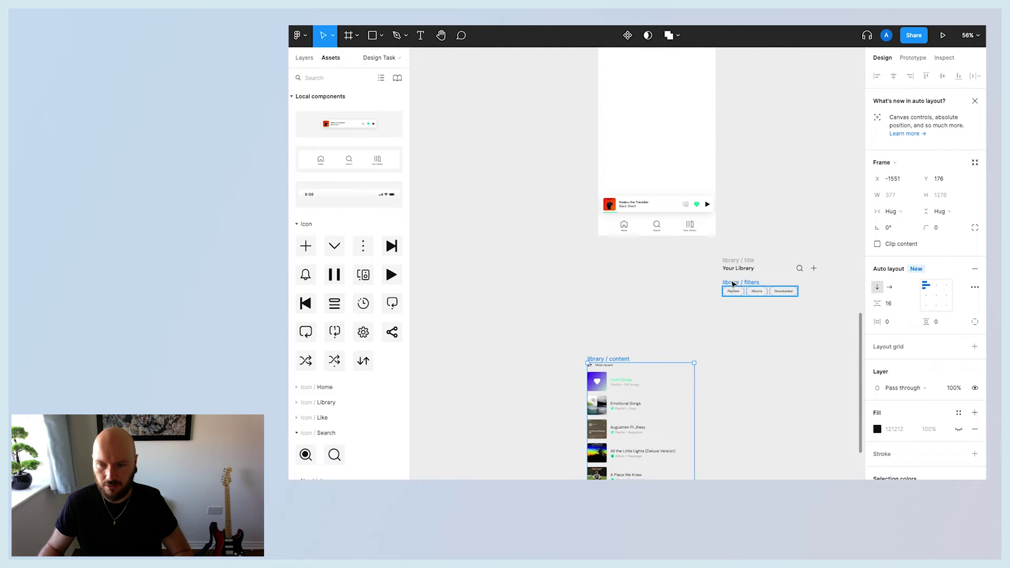
{"action": "left_click_drag", "start_coordinate": [736, 289], "coordinate": [604, 335]}
{"action": "left_click_drag", "start_coordinate": [731, 260], "coordinate": [599, 310]}
{"action": "left_click", "coordinate": [522, 310]}
- Combine the library title, filters and content frames into one vertical auto layout frame
{"action": "scroll", "coordinate": [517, 310], "scroll_direction": "down", "scroll_amount": 4}
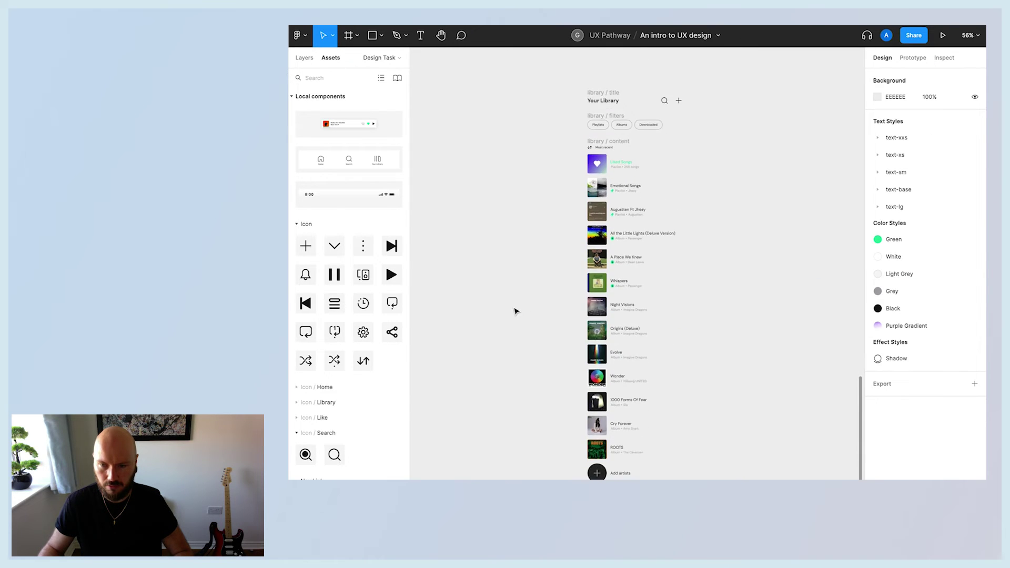
{"action": "scroll", "coordinate": [512, 307], "scroll_direction": "up", "scroll_amount": 2}
{"action": "scroll", "coordinate": [511, 307], "scroll_direction": "down", "scroll_amount": 5}
{"action": "scroll", "coordinate": [511, 307], "scroll_direction": "up", "scroll_amount": 2}
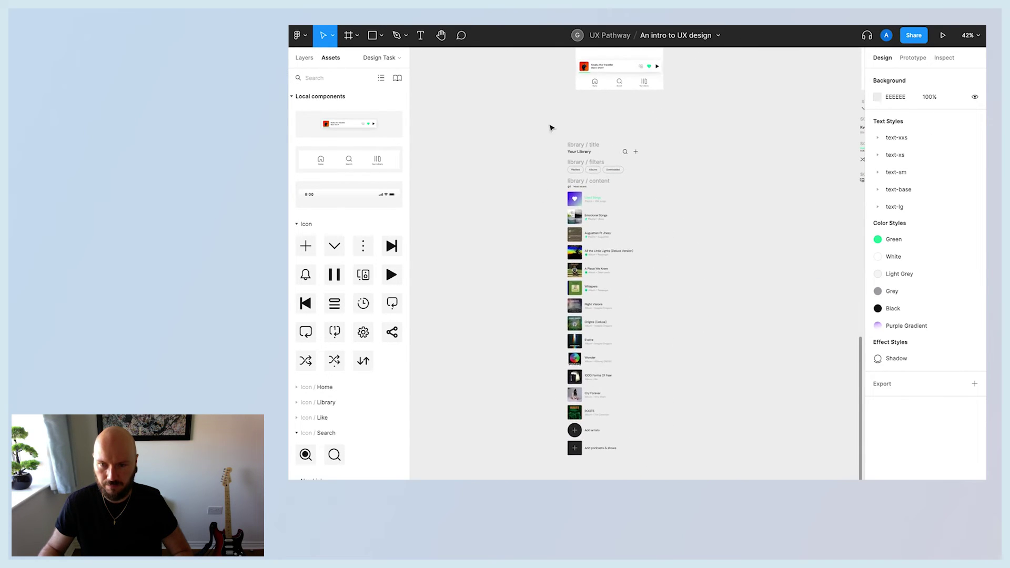
{"action": "left_click_drag", "start_coordinate": [551, 128], "coordinate": [654, 435]}
{"action": "scroll", "coordinate": [692, 441], "scroll_direction": "up", "scroll_amount": 2}
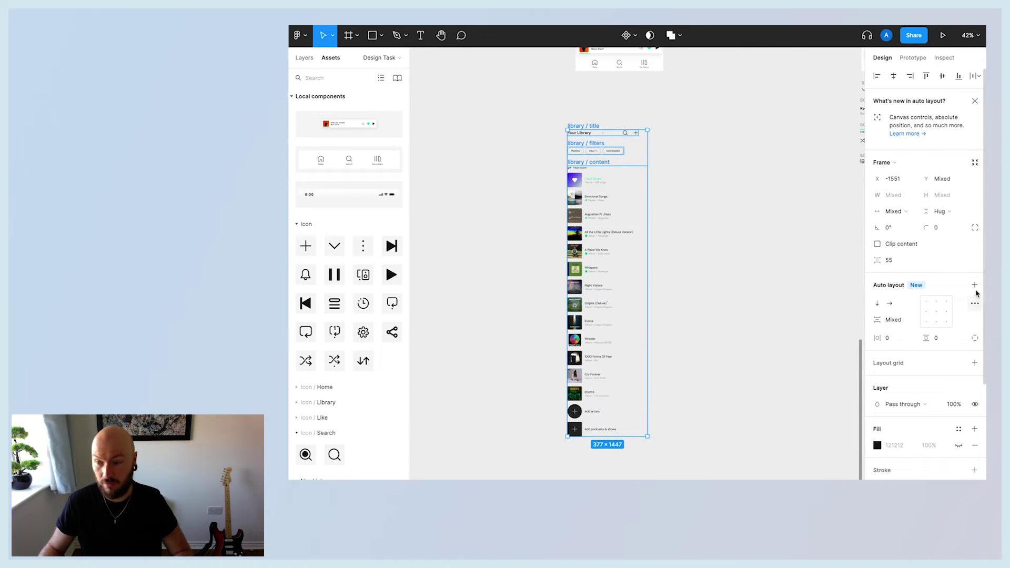
{"action": "key", "text": "shift+a"}
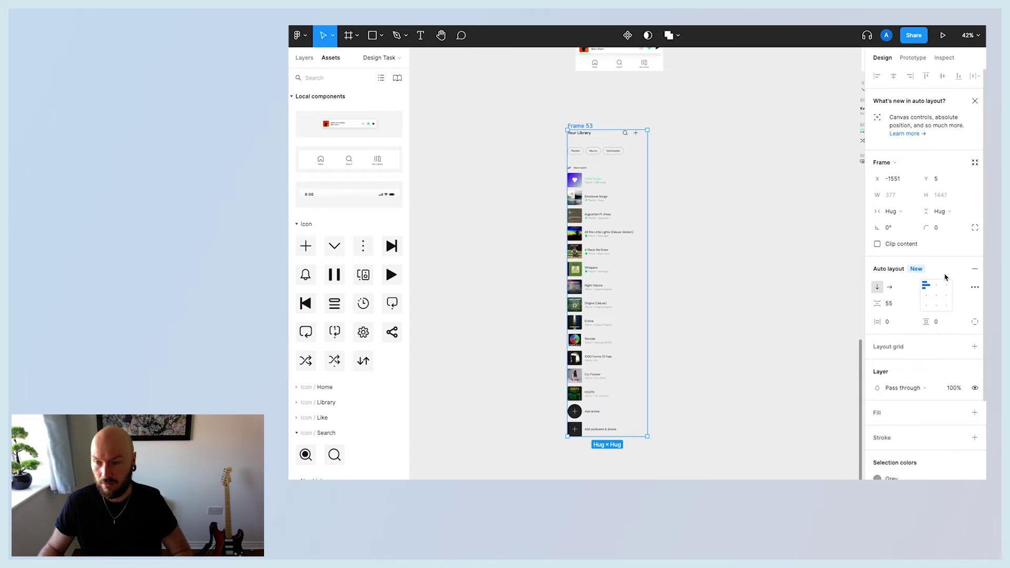
{"action": "left_click", "coordinate": [670, 273]}
- Set the spacing between items in the combined library frame to 32
{"action": "left_click", "coordinate": [576, 126]}
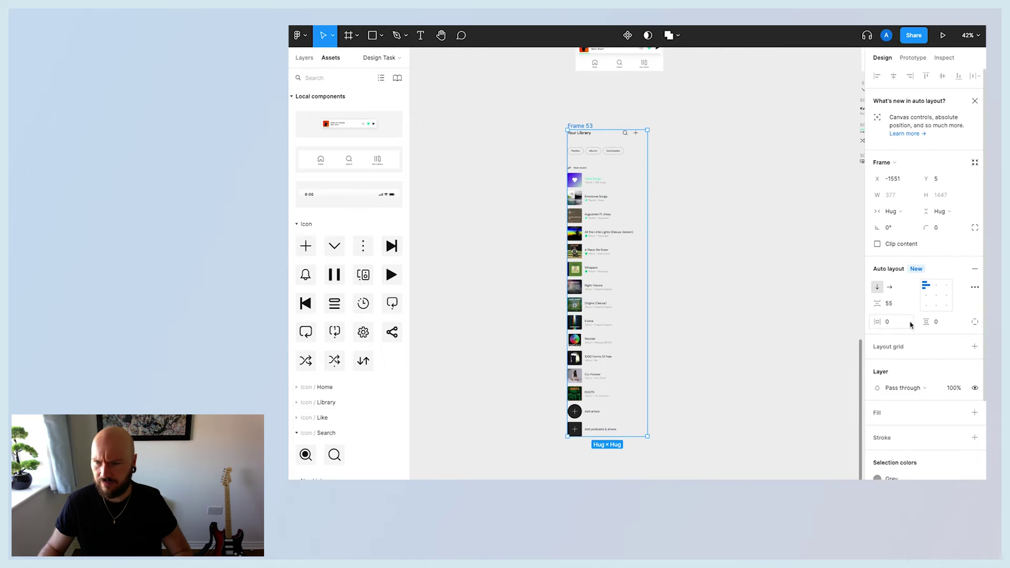
{"action": "left_click", "coordinate": [890, 306]}
{"action": "key", "text": "Return"}
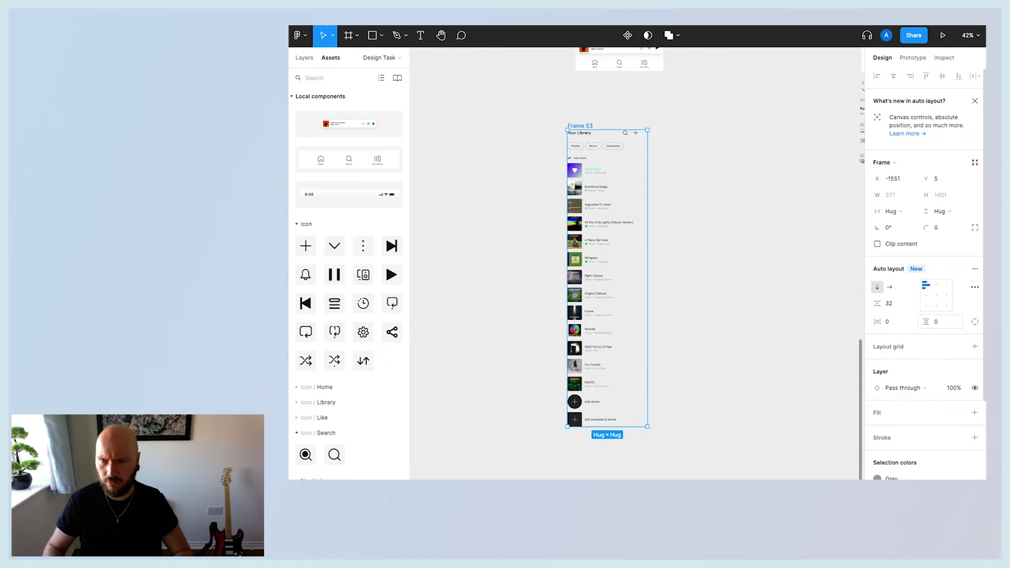
- Set the combined library frame's left, right and top padding to 16 and its bottom padding to 160
{"action": "type", "text": "16"}
{"action": "key", "text": "Return"}
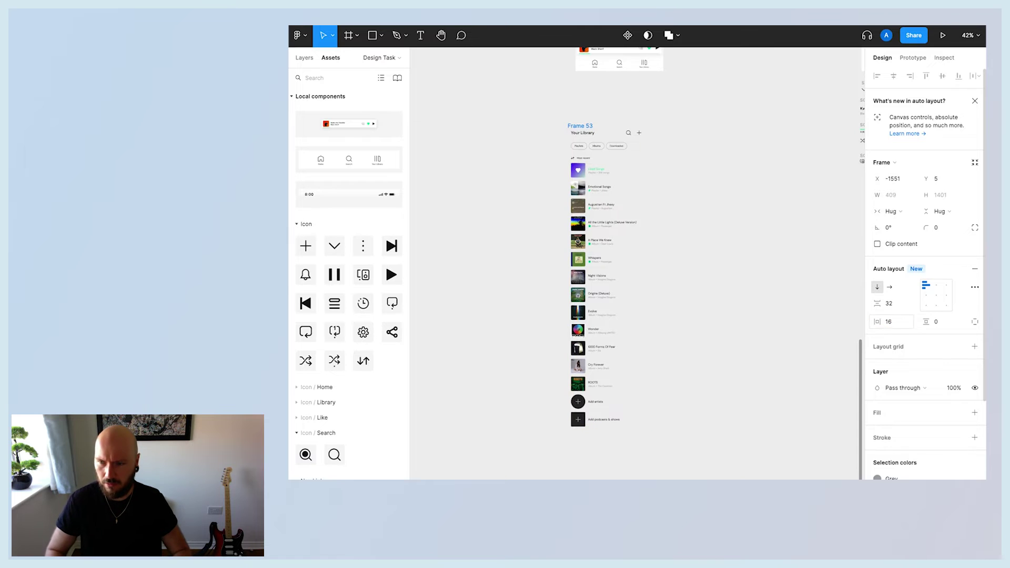
{"action": "left_click", "coordinate": [976, 322]}
{"action": "left_click", "coordinate": [936, 321]}
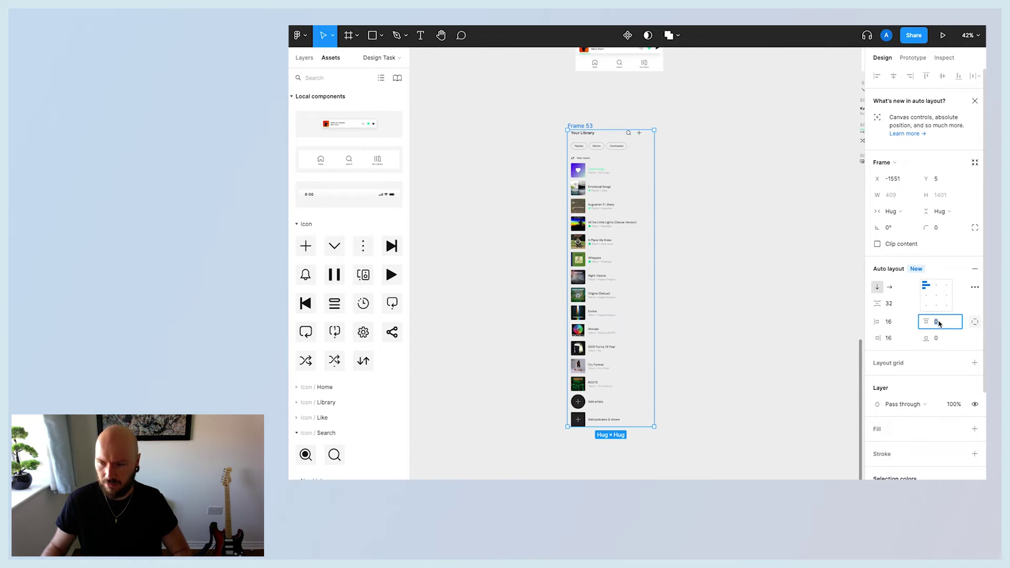
{"action": "type", "text": "16"}
{"action": "key", "text": "Tab"}
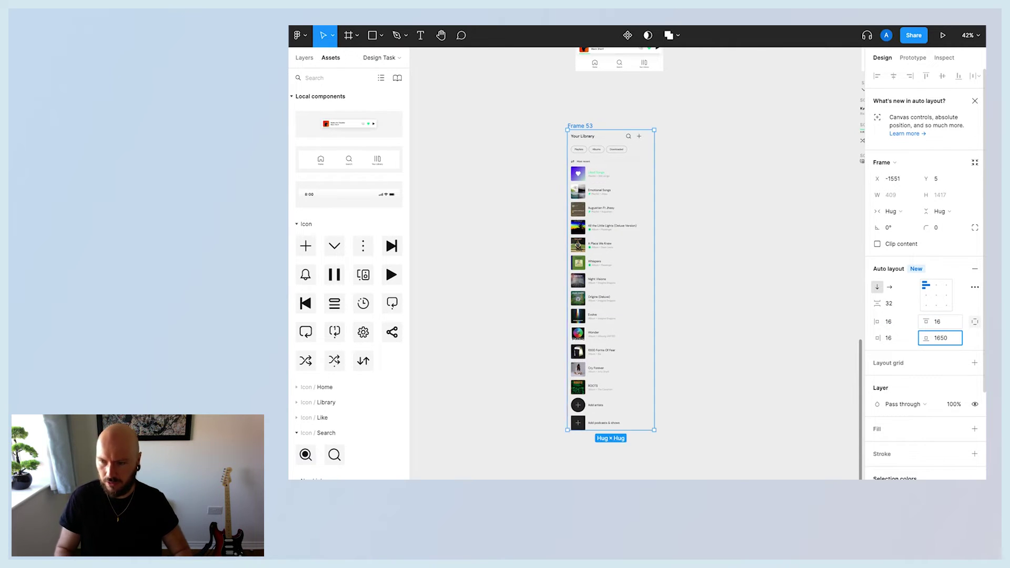
{"action": "key", "text": "Return"}
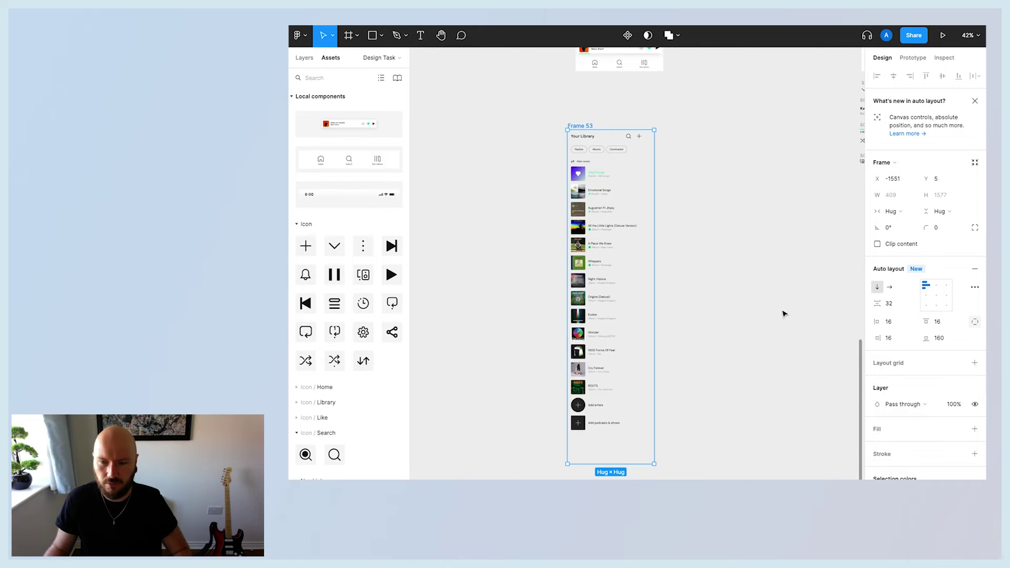
- Rename the combined library frame as container
{"action": "left_click", "coordinate": [757, 324]}
{"action": "scroll", "coordinate": [668, 253], "scroll_direction": "up", "scroll_amount": 2}
{"action": "left_click", "coordinate": [575, 187]}
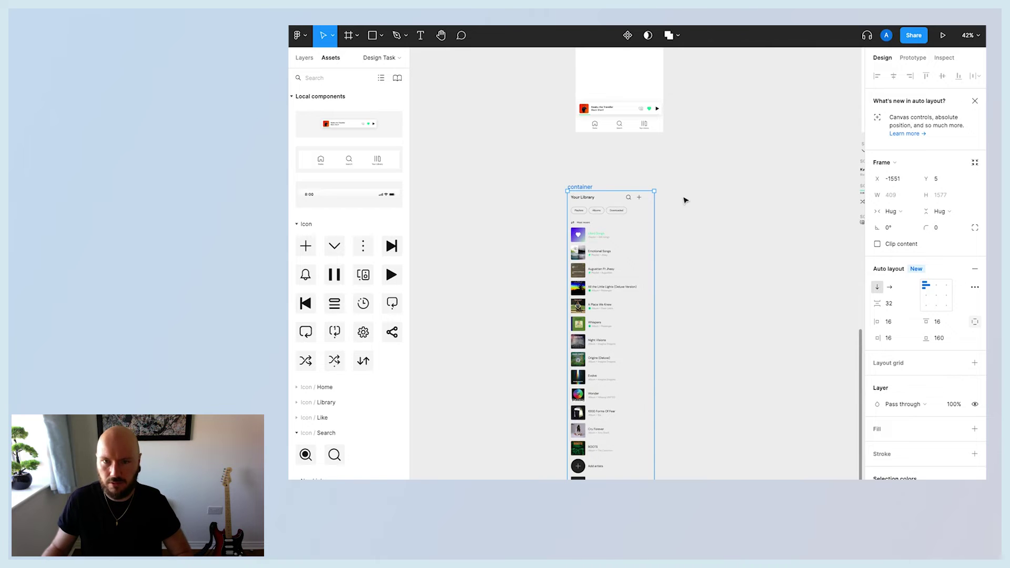
{"action": "left_click", "coordinate": [717, 204]}
- Place the library container inside the Library Screen directly below the status bar, aligned to the screen's left edge at X 0, Y 44
{"action": "scroll", "coordinate": [717, 204], "scroll_direction": "up", "scroll_amount": 6}
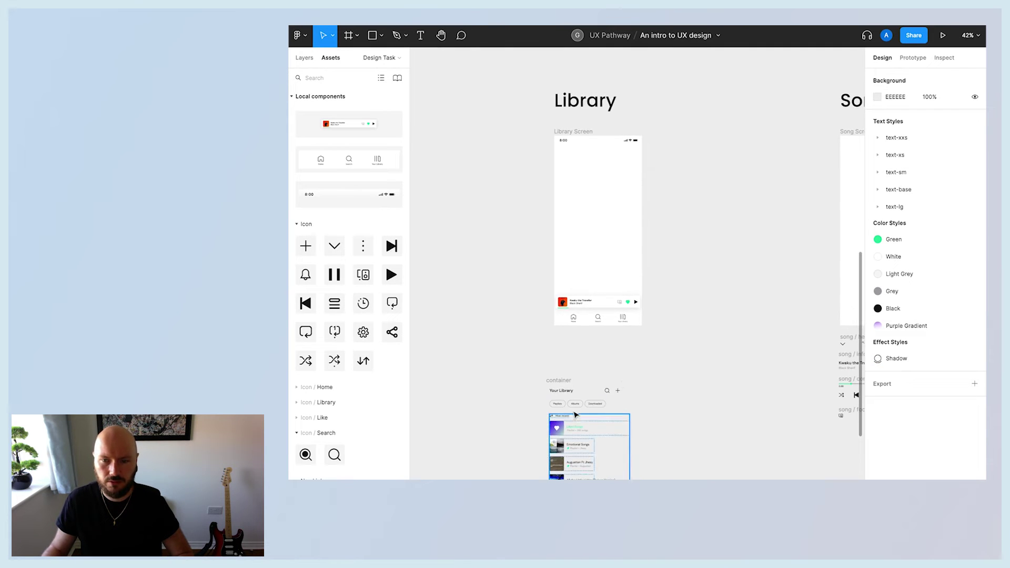
{"action": "left_click_drag", "start_coordinate": [560, 382], "coordinate": [570, 152]}
{"action": "left_click_drag", "start_coordinate": [619, 204], "coordinate": [614, 192]}
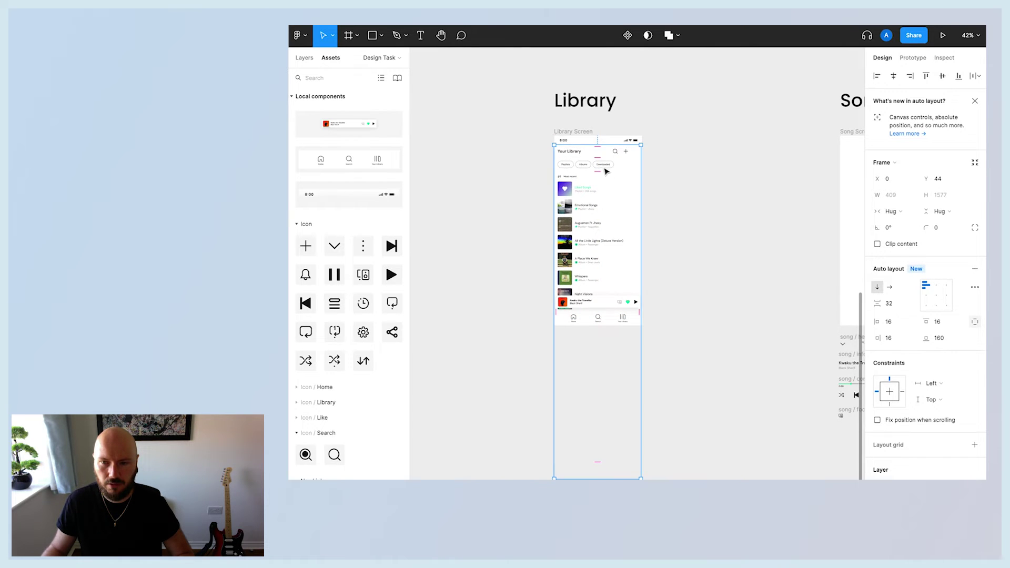
{"action": "left_click", "coordinate": [893, 77]}
{"action": "left_click", "coordinate": [878, 77]}
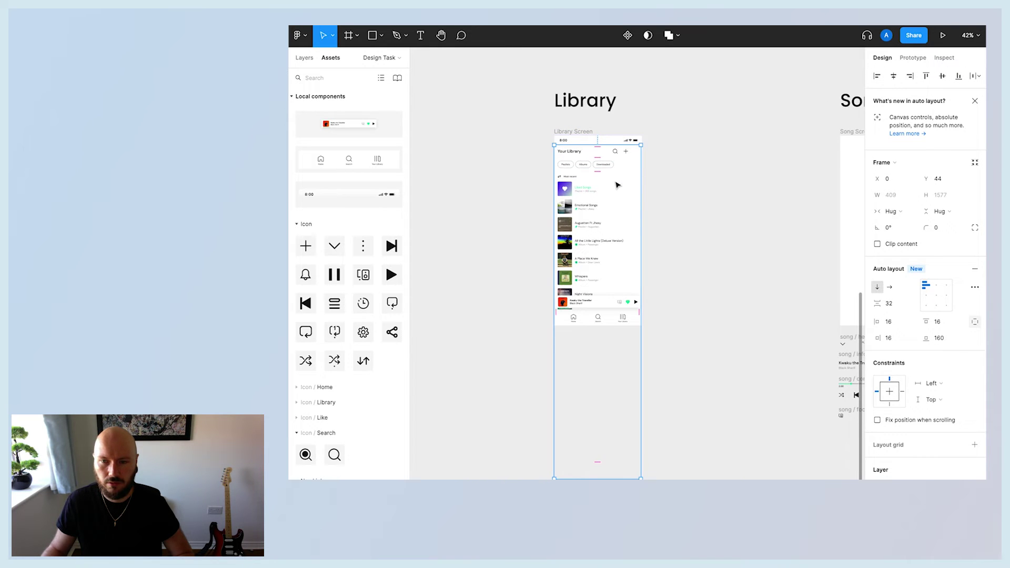
{"action": "scroll", "coordinate": [618, 184], "scroll_direction": "up", "scroll_amount": 5}
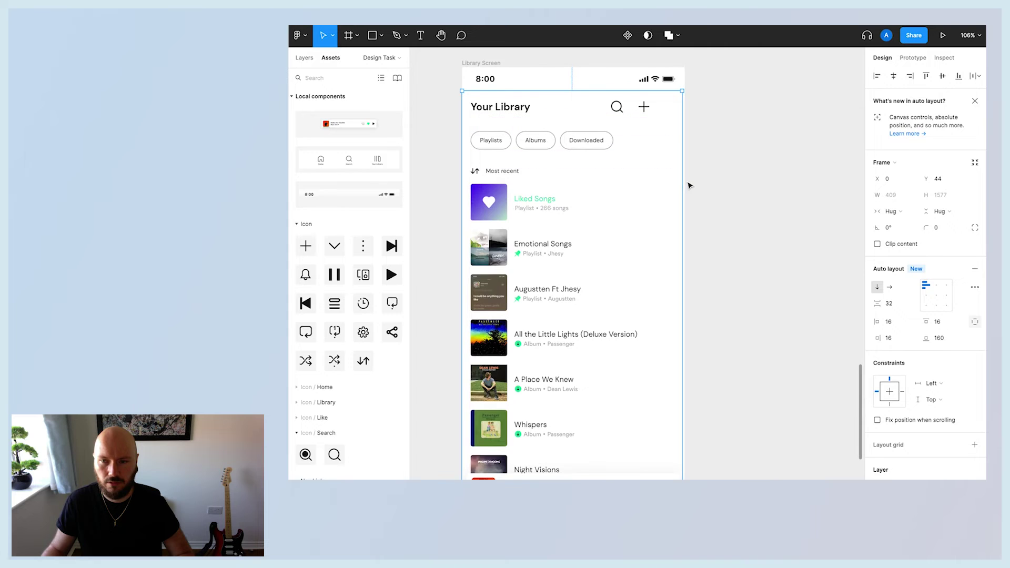
- Widen the library container to 414 so it spans the full width of the Library Screen
{"action": "left_click_drag", "start_coordinate": [684, 186], "coordinate": [687, 186]}
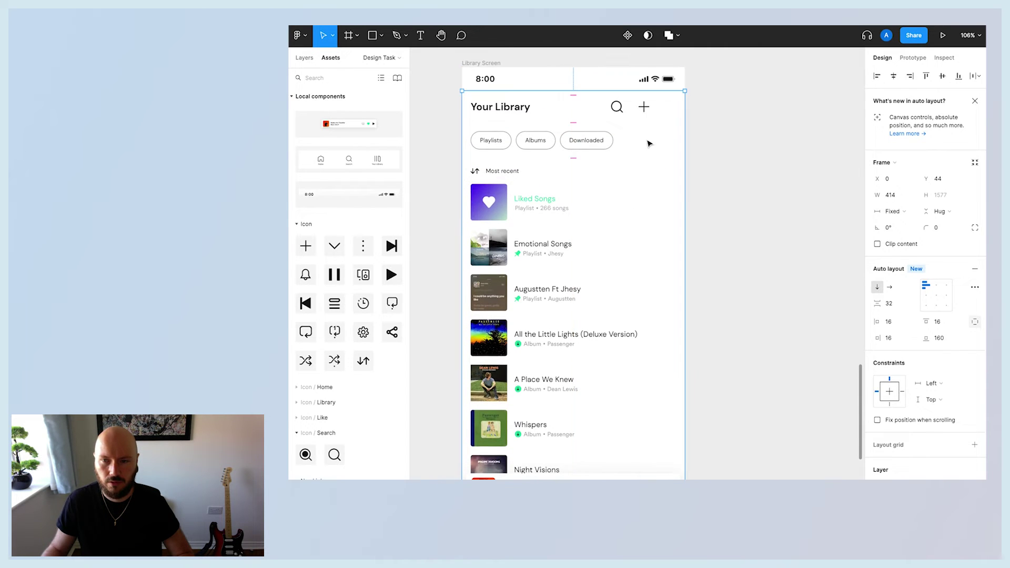
{"action": "left_click", "coordinate": [732, 212]}
- Set the Library Screen frame's overflow scrolling to vertical scrolling
{"action": "scroll", "coordinate": [731, 214], "scroll_direction": "down", "scroll_amount": 2}
{"action": "scroll", "coordinate": [730, 214], "scroll_direction": "up", "scroll_amount": 1}
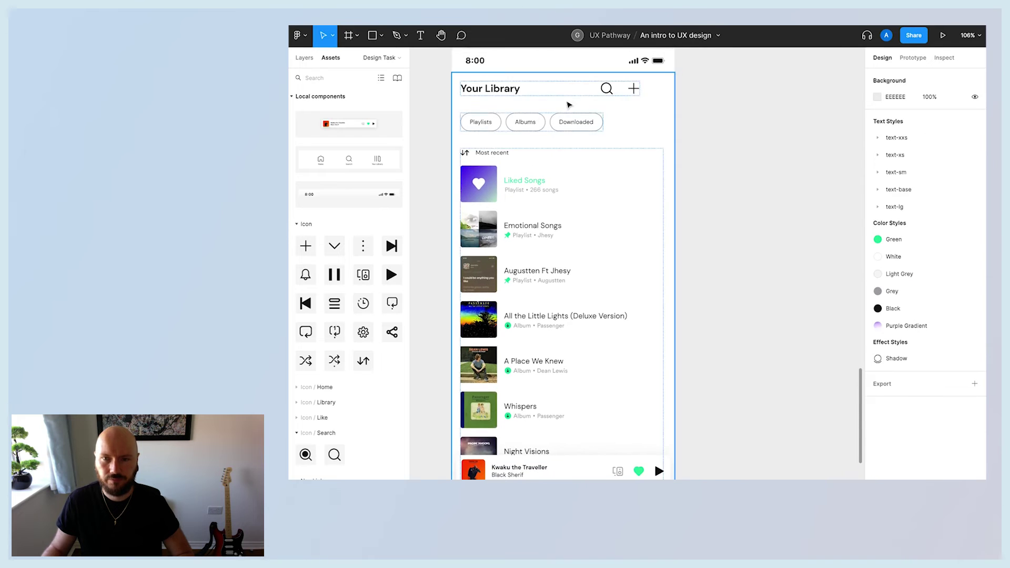
{"action": "scroll", "coordinate": [568, 104], "scroll_direction": "up", "scroll_amount": 1}
{"action": "left_click", "coordinate": [465, 59]}
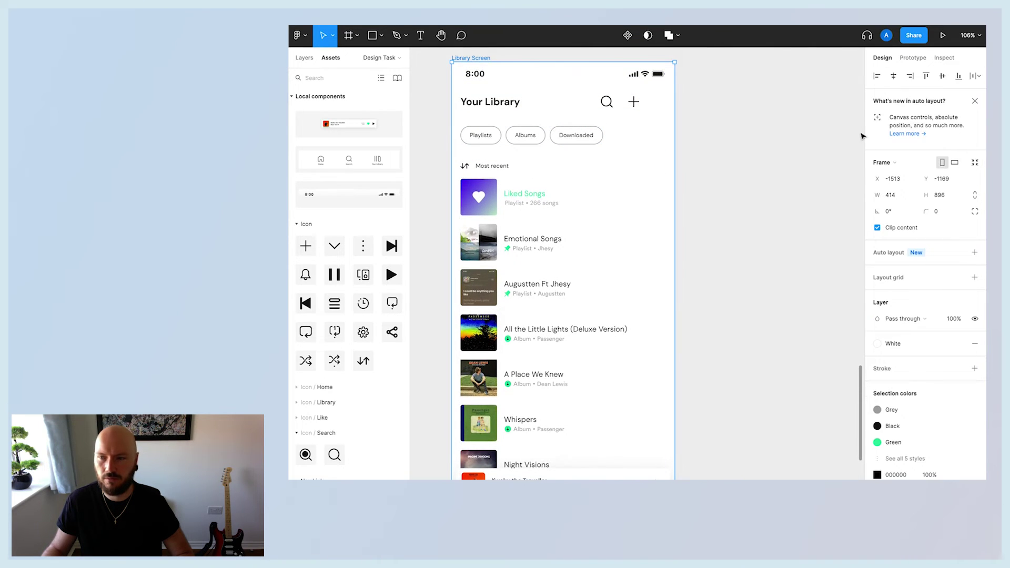
{"action": "left_click", "coordinate": [913, 58]}
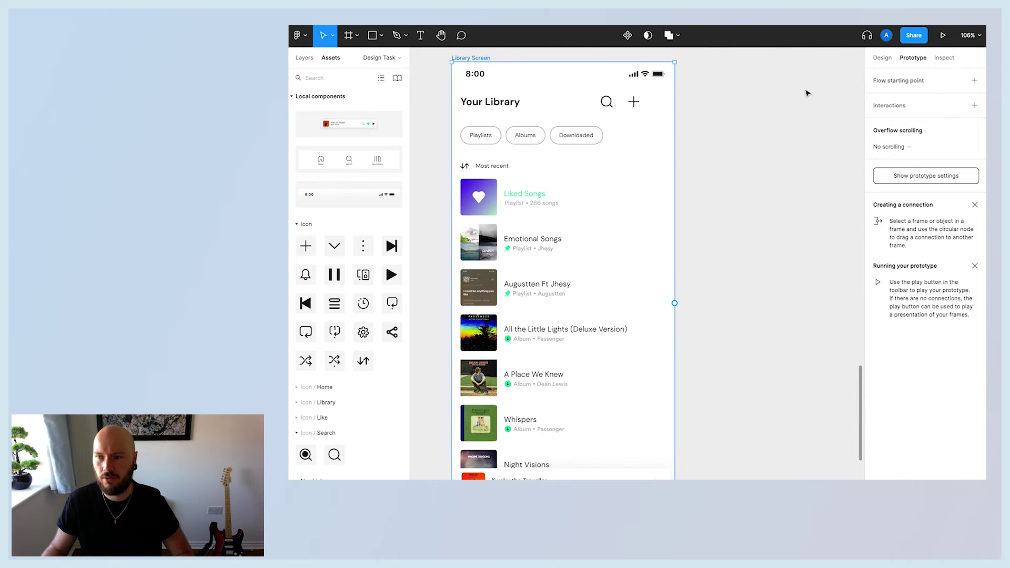
{"action": "left_click", "coordinate": [903, 148]}
{"action": "left_click", "coordinate": [913, 178]}
{"action": "left_click", "coordinate": [764, 161]}
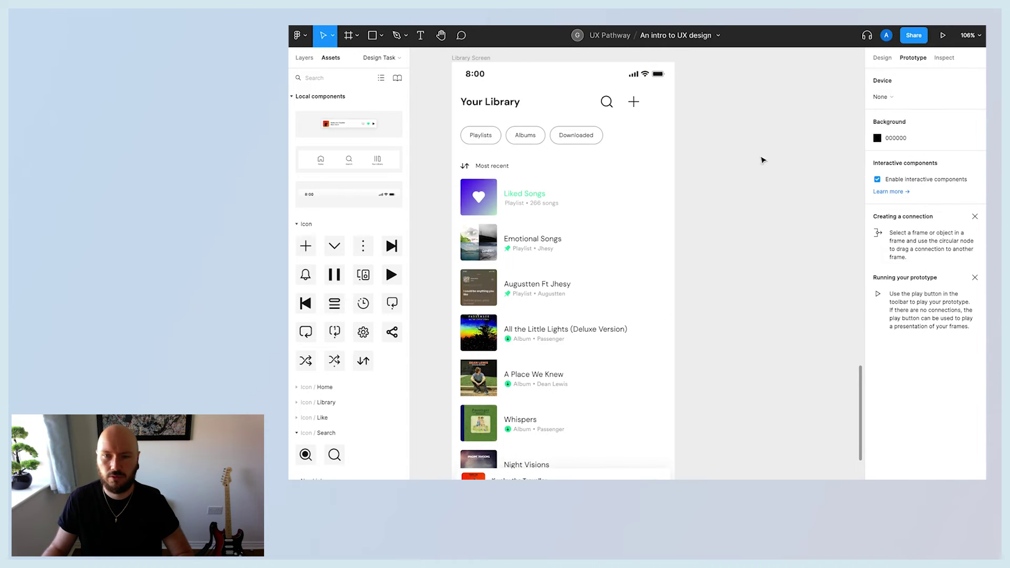
- Select the Library Screen frame and open the prototype presentation to preview it
{"action": "scroll", "coordinate": [726, 213], "scroll_direction": "up", "scroll_amount": 2}
{"action": "scroll", "coordinate": [726, 214], "scroll_direction": "down", "scroll_amount": 4}
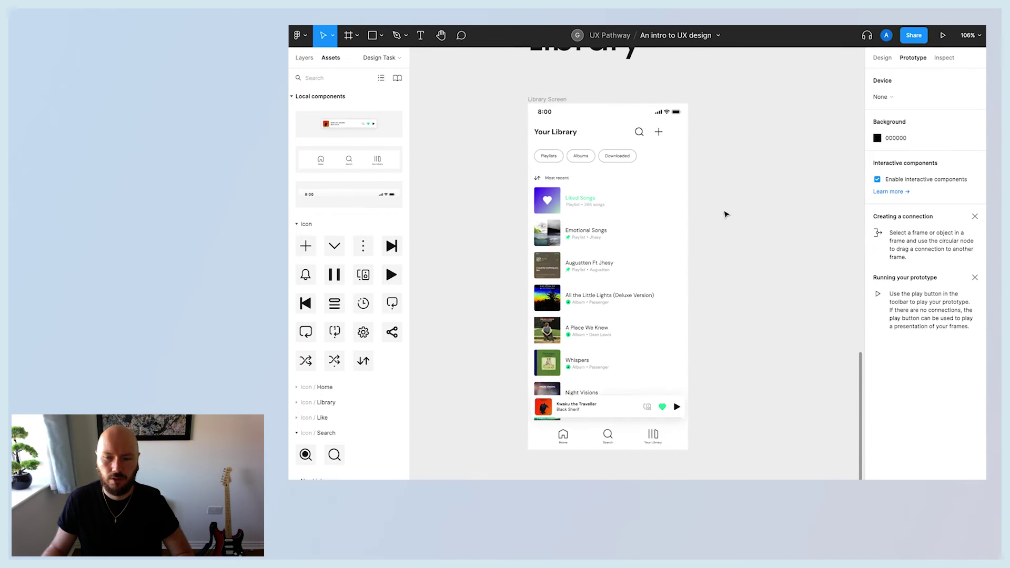
{"action": "left_click", "coordinate": [539, 107]}
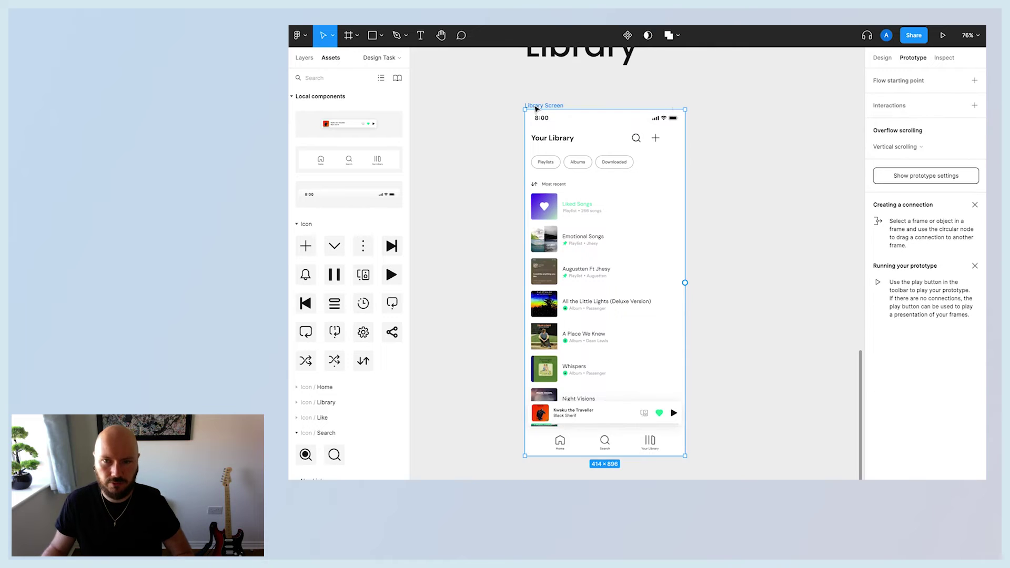
{"action": "left_click", "coordinate": [943, 35]}
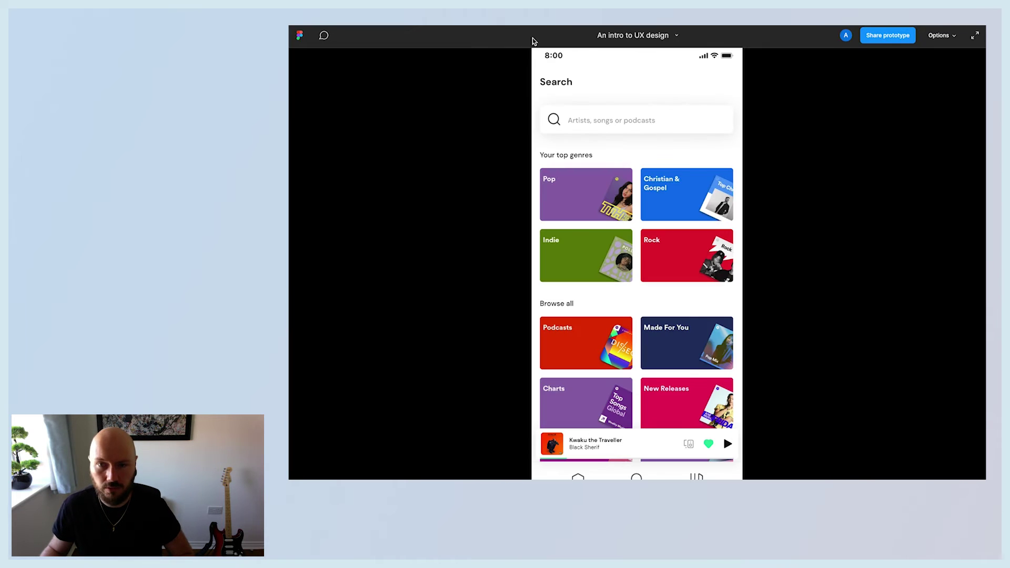
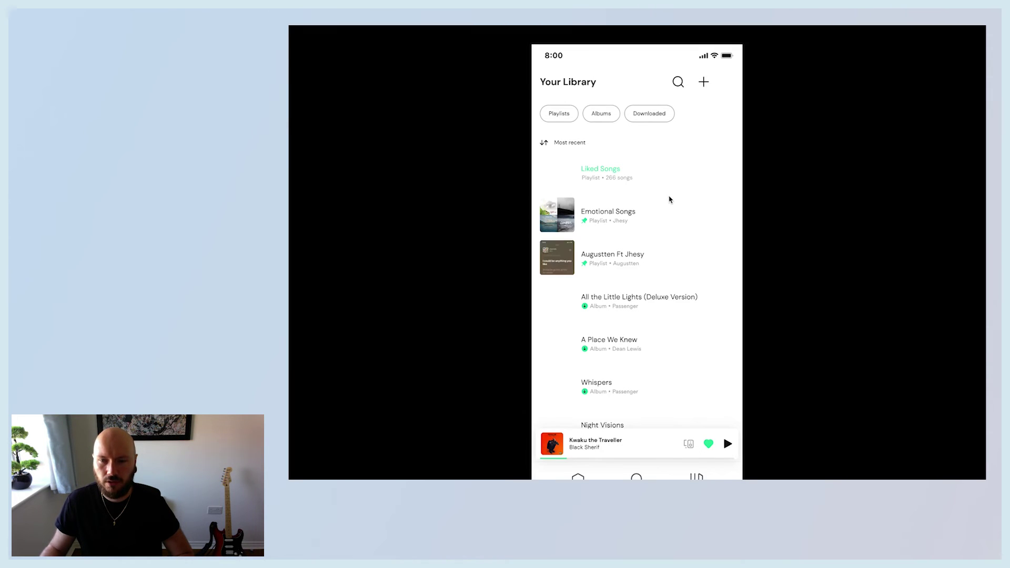
- Check the Library Screen's vertical scrolling in the preview and return to the design file
{"action": "scroll", "coordinate": [660, 244], "scroll_direction": "down", "scroll_amount": 8}
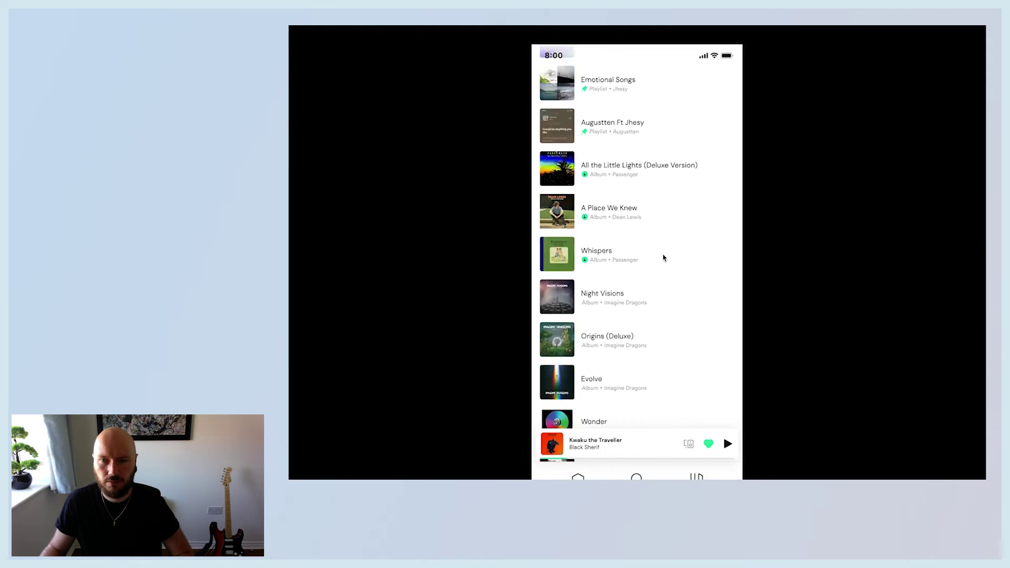
{"action": "scroll", "coordinate": [651, 300], "scroll_direction": "up", "scroll_amount": 8}
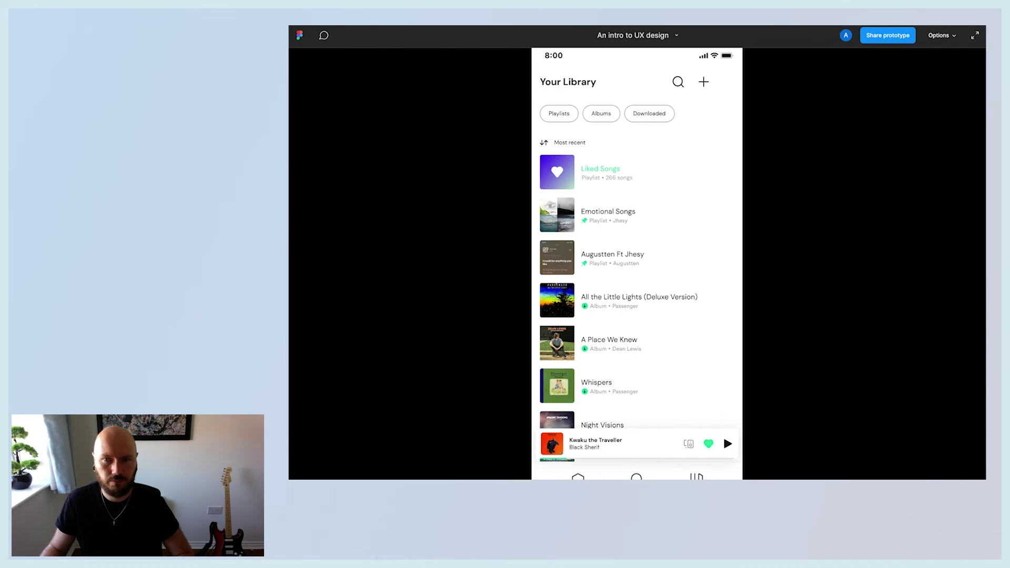
{"action": "left_click", "coordinate": [301, 26]}
{"action": "left_click", "coordinate": [788, 327]}
- Review the Song wireframe's sections and scroll note alongside the empty Song Screen and its song assets
{"action": "scroll", "coordinate": [773, 328], "scroll_direction": "up", "scroll_amount": 3}
{"action": "scroll", "coordinate": [773, 330], "scroll_direction": "down", "scroll_amount": 6}
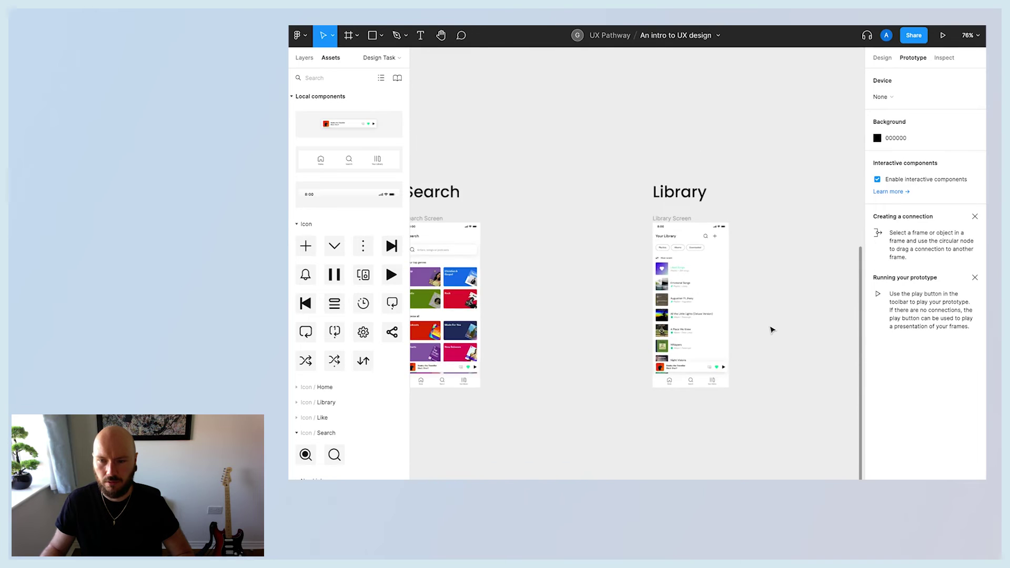
{"action": "scroll", "coordinate": [771, 330], "scroll_direction": "down", "scroll_amount": 5}
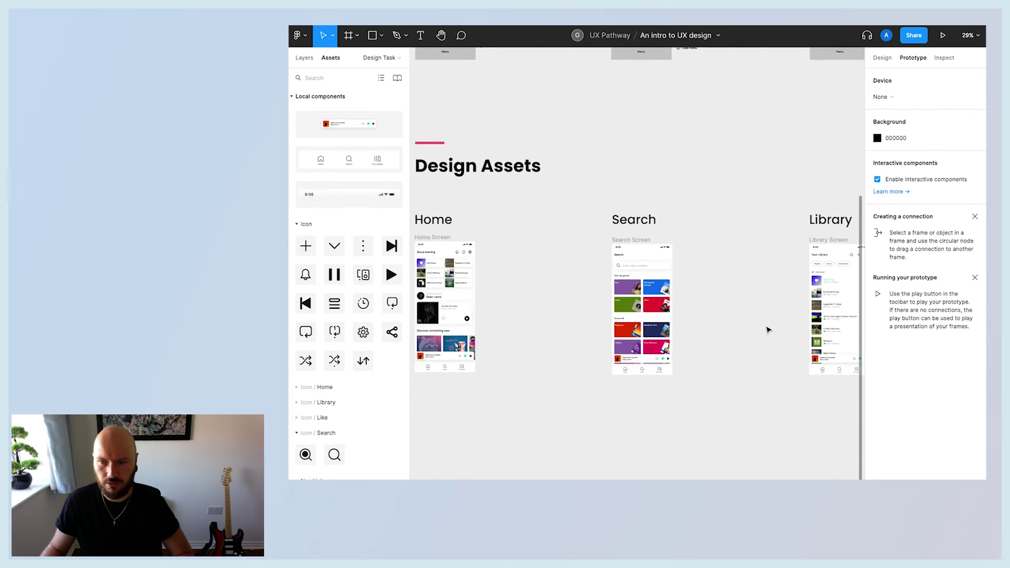
{"action": "scroll", "coordinate": [766, 330], "scroll_direction": "right", "scroll_amount": 5}
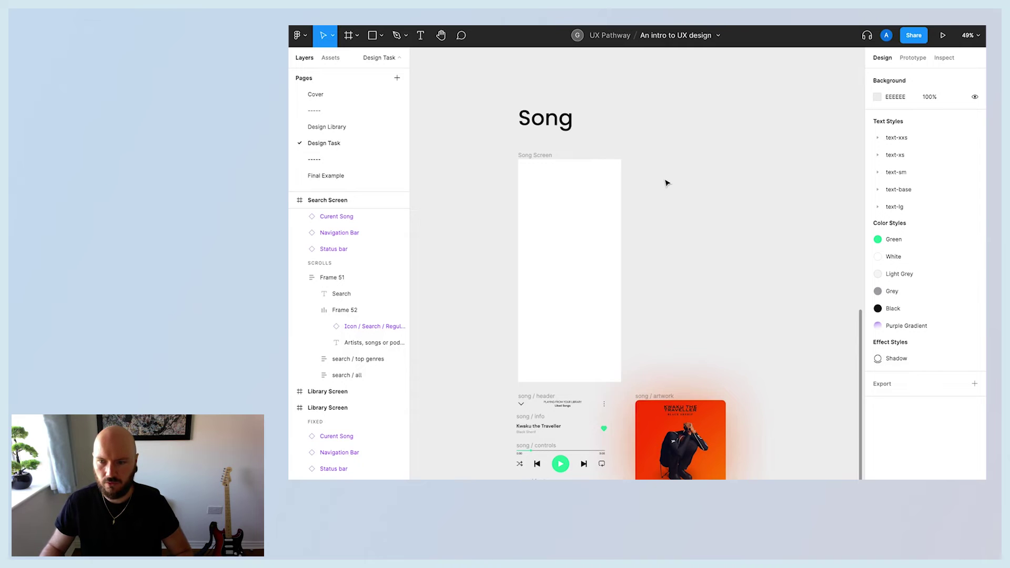
{"action": "scroll", "coordinate": [707, 193], "scroll_direction": "left", "scroll_amount": 1}
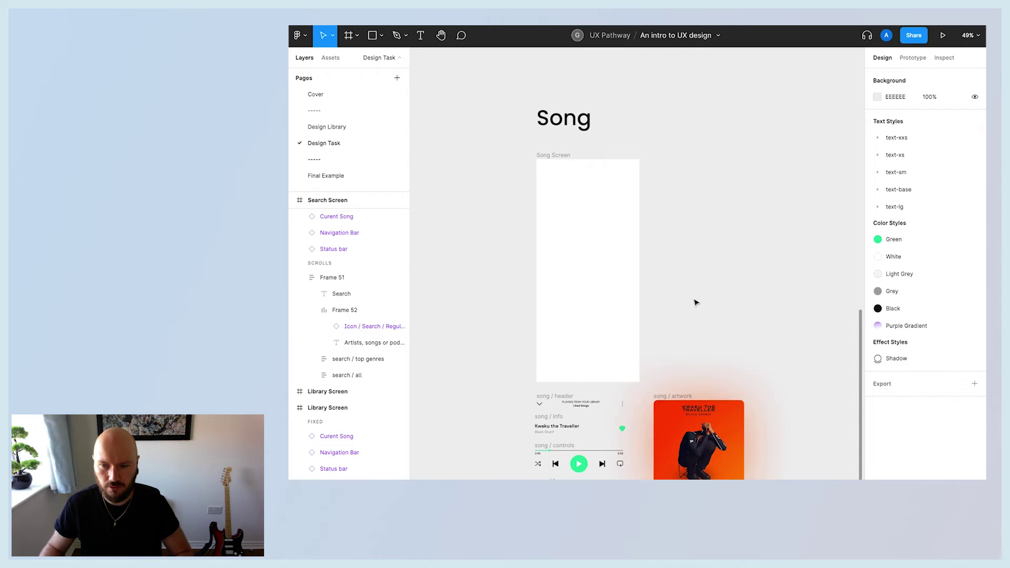
{"action": "scroll", "coordinate": [695, 303], "scroll_direction": "up", "scroll_amount": 10}
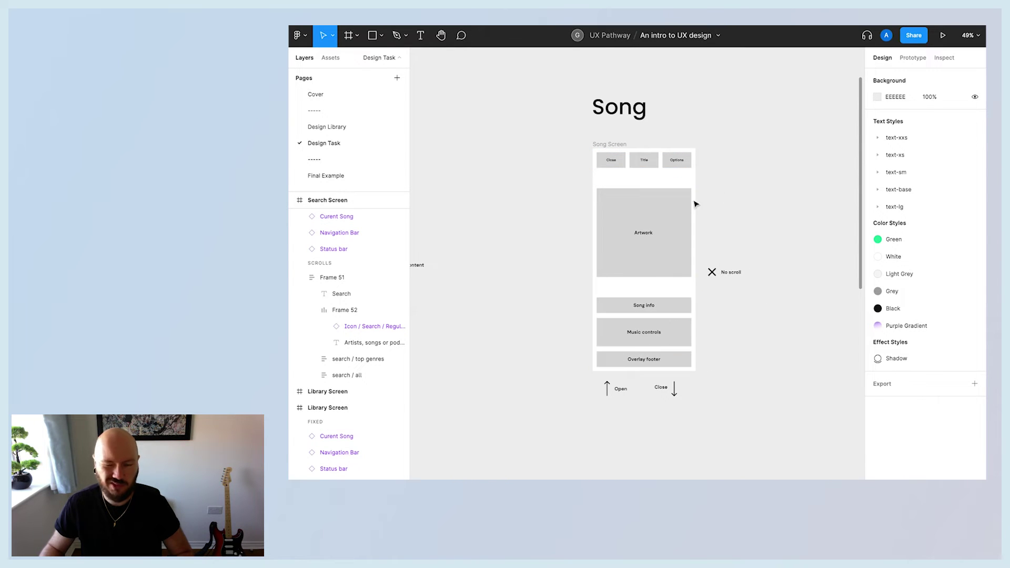
{"action": "scroll", "coordinate": [747, 400], "scroll_direction": "down", "scroll_amount": 10}
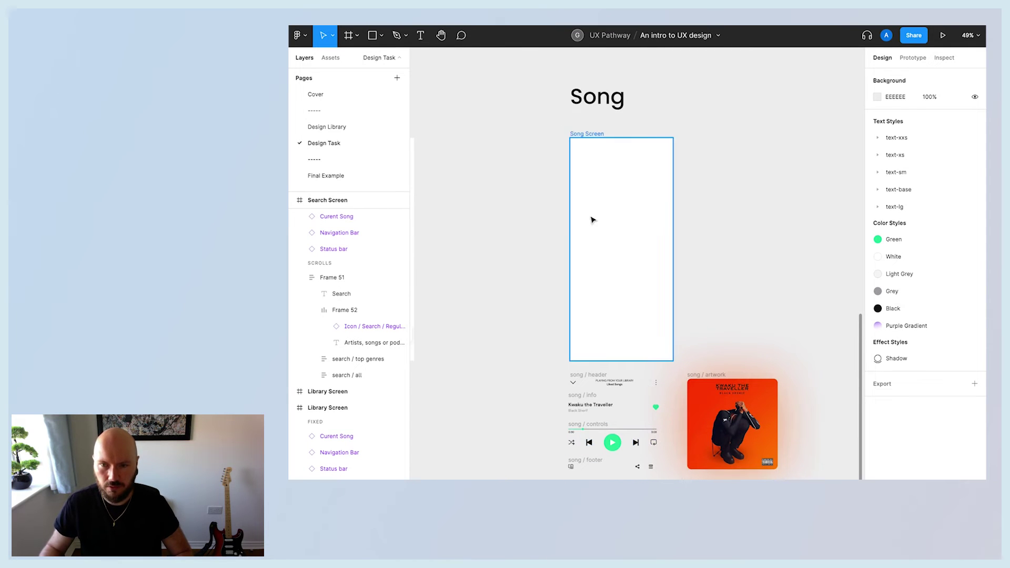
- Duplicate the Library Screen's status bar into the Song Screen and align it to the top edge at X 0, Y 0
{"action": "scroll", "coordinate": [589, 219], "scroll_direction": "left", "scroll_amount": 4}
{"action": "left_click", "coordinate": [458, 146]}
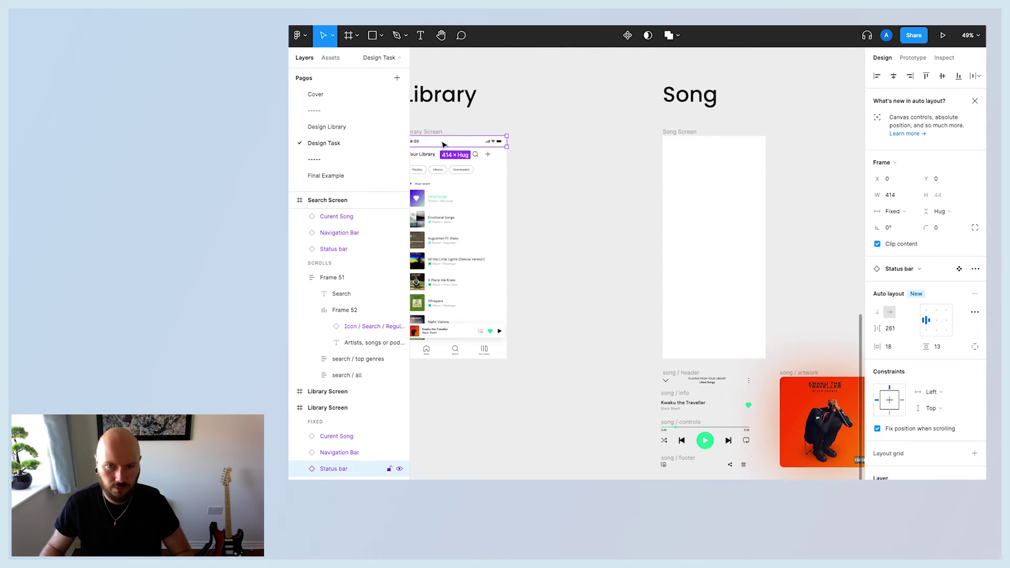
{"action": "scroll", "coordinate": [443, 144], "scroll_direction": "left", "scroll_amount": 3}
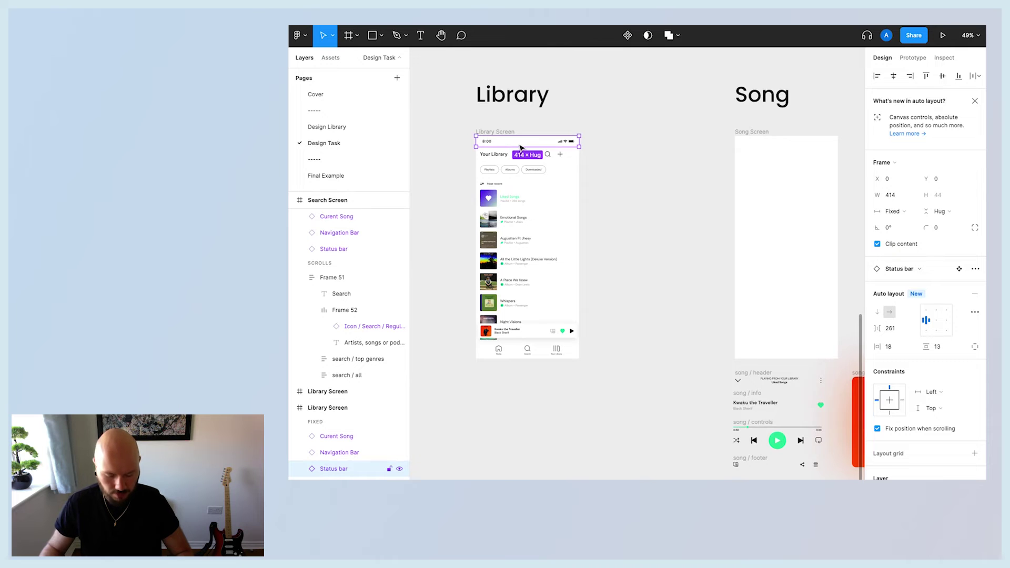
{"action": "left_click_drag", "start_coordinate": [514, 145], "coordinate": [775, 147]}
{"action": "left_click", "coordinate": [632, 169]}
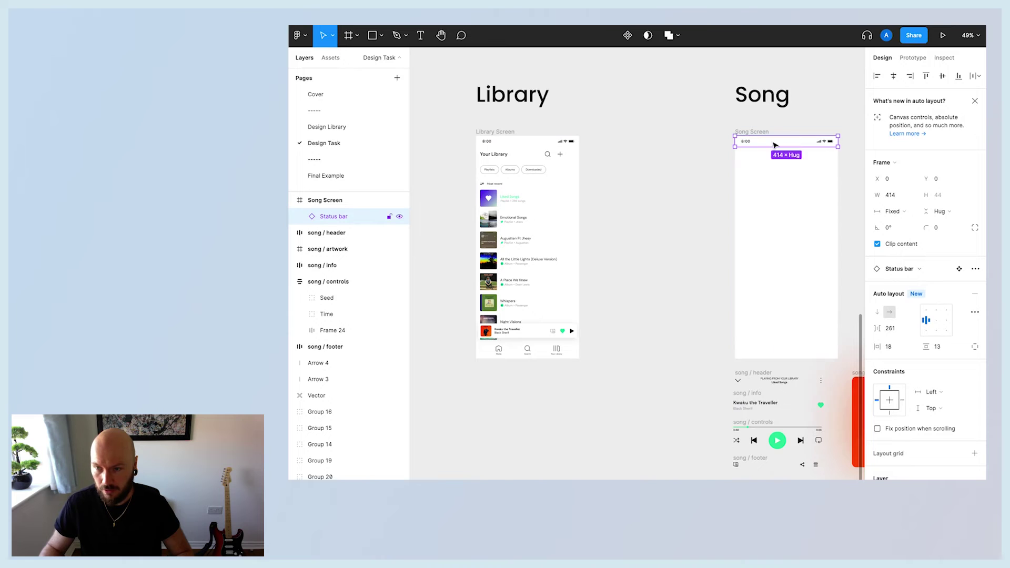
{"action": "left_click", "coordinate": [943, 77]}
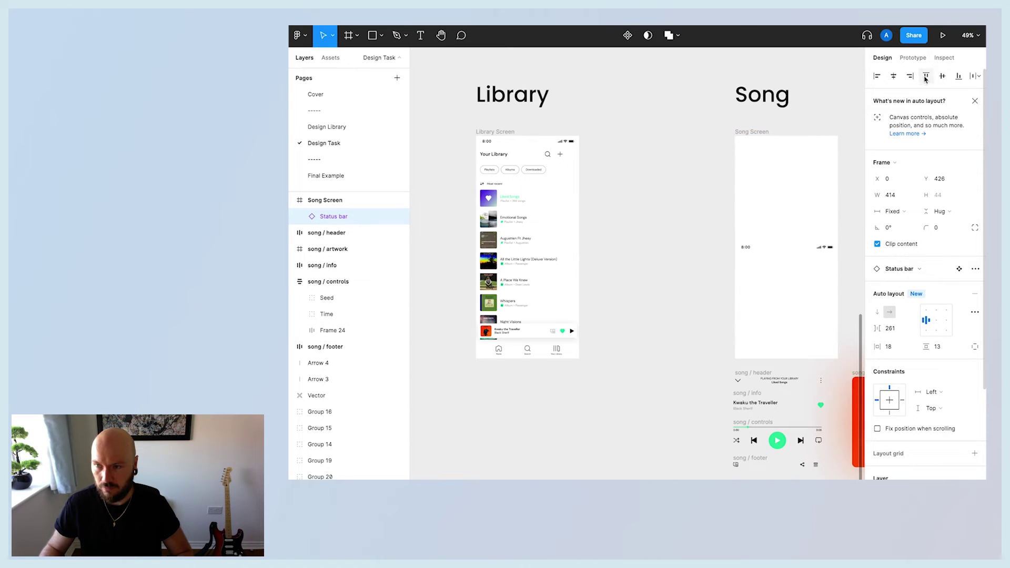
{"action": "left_click", "coordinate": [925, 78]}
{"action": "left_click", "coordinate": [841, 99]}
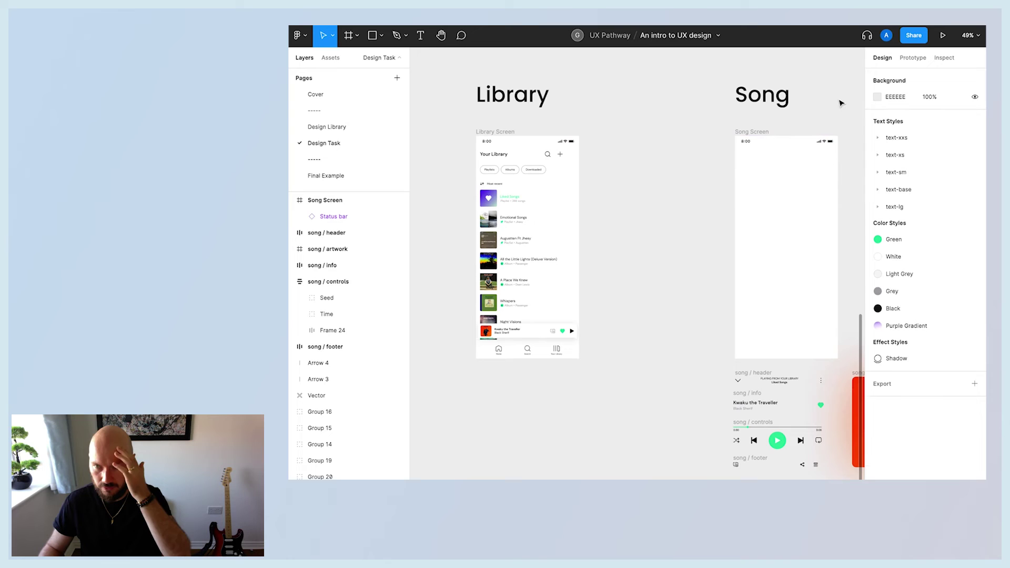
- Fix the position of the Song Screen's status bar when scrolling
{"action": "left_click", "coordinate": [787, 144]}
{"action": "left_click", "coordinate": [877, 429]}
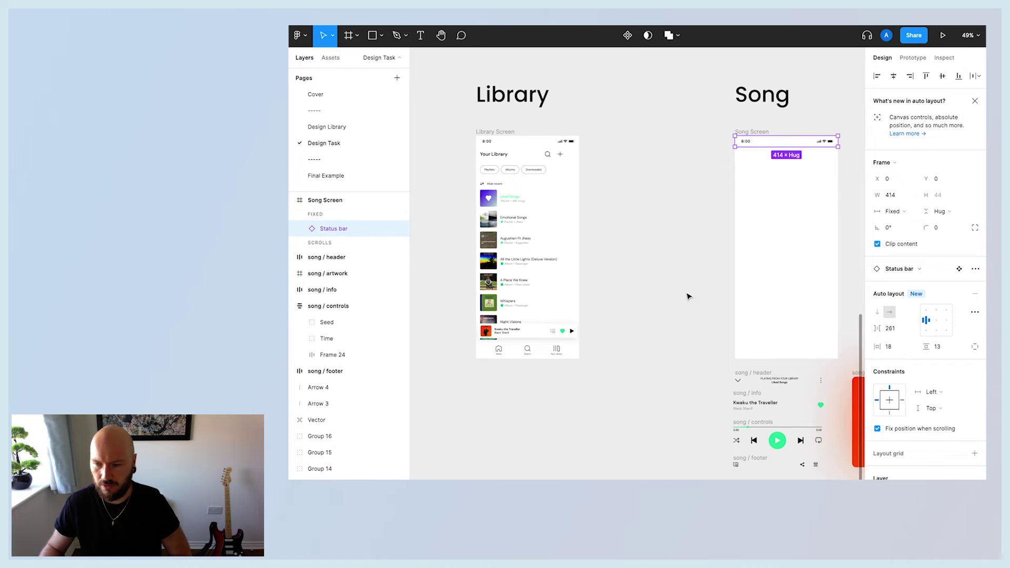
{"action": "left_click", "coordinate": [688, 293]}
{"action": "left_click", "coordinate": [529, 147]}
{"action": "left_click", "coordinate": [665, 218]}
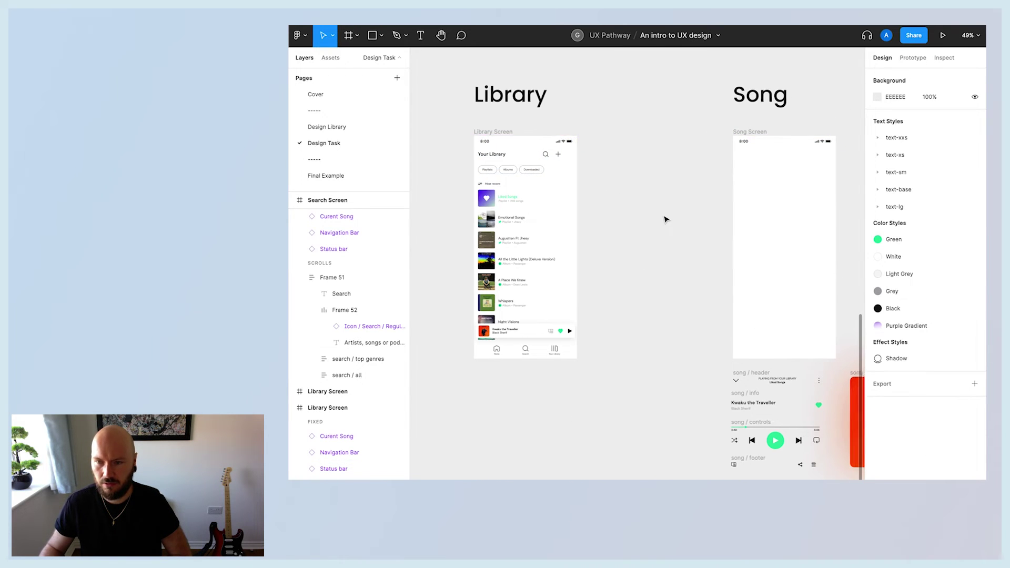
- Place the song / header asset below the Song Screen's status bar and the song / info asset in the screen's lower part
{"action": "scroll", "coordinate": [768, 291], "scroll_direction": "right", "scroll_amount": 5}
{"action": "scroll", "coordinate": [758, 294], "scroll_direction": "down", "scroll_amount": 1}
{"action": "scroll", "coordinate": [754, 294], "scroll_direction": "down", "scroll_amount": 2}
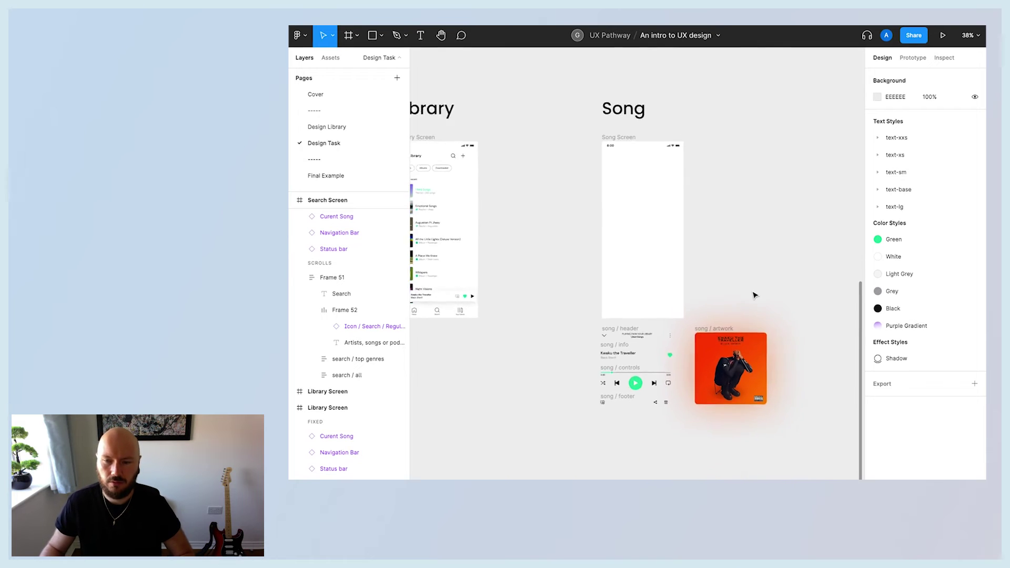
{"action": "scroll", "coordinate": [754, 294], "scroll_direction": "up", "scroll_amount": 4}
{"action": "scroll", "coordinate": [754, 293], "scroll_direction": "up", "scroll_amount": 2}
{"action": "left_click_drag", "start_coordinate": [529, 406], "coordinate": [544, 138]}
{"action": "left_click_drag", "start_coordinate": [530, 421], "coordinate": [537, 390]}
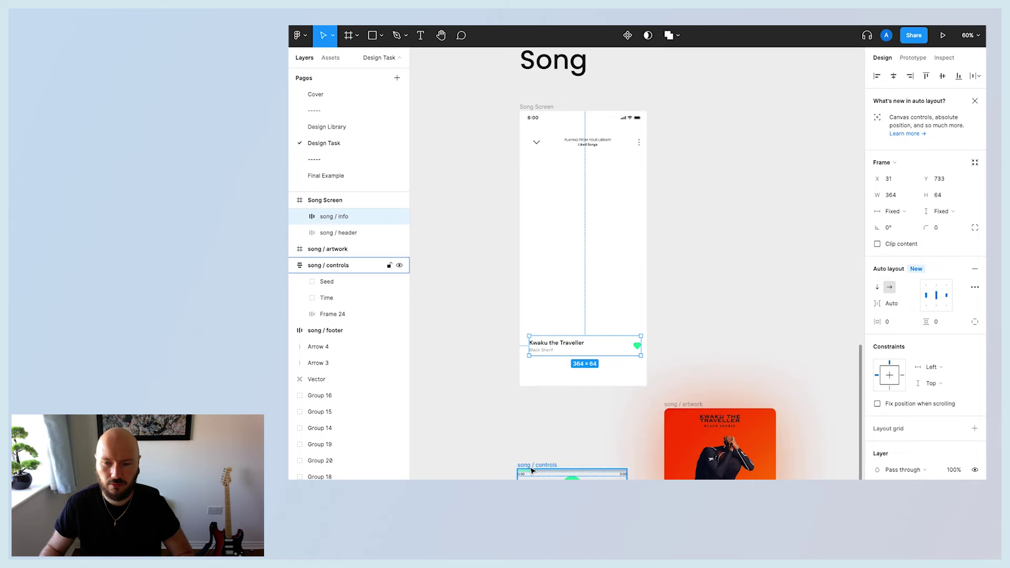
- Shift the song info up, stack the song controls and footer beneath it, and place the artwork between header and info
{"action": "left_click_drag", "start_coordinate": [539, 350], "coordinate": [539, 327]}
{"action": "left_click_drag", "start_coordinate": [544, 476], "coordinate": [544, 375]}
{"action": "left_click_drag", "start_coordinate": [691, 405], "coordinate": [550, 167]}
{"action": "left_click", "coordinate": [690, 239]}
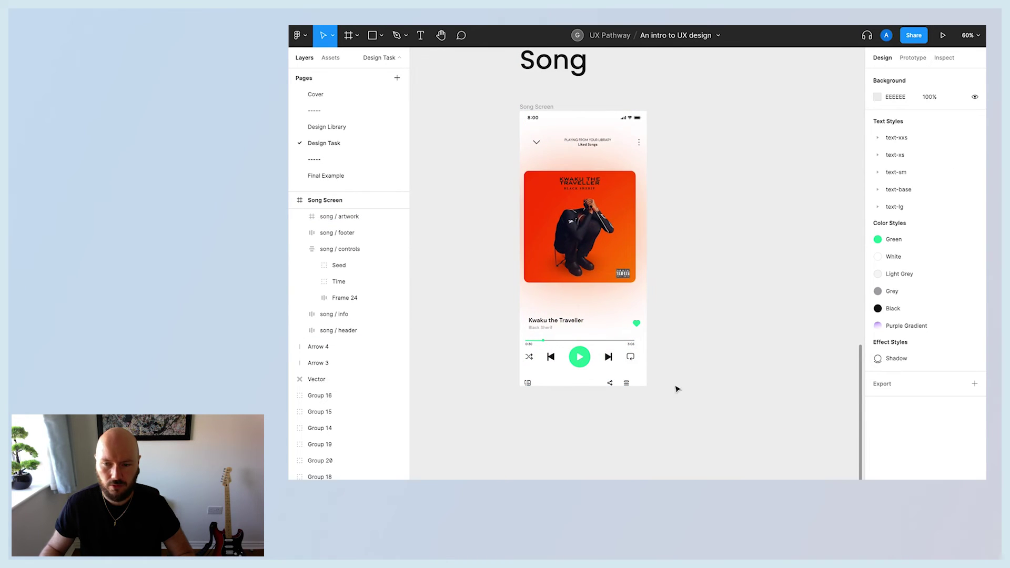
- Group the Song Screen's header, artwork, info, controls and footer, and apply auto layout to the group
{"action": "left_click_drag", "start_coordinate": [669, 421], "coordinate": [503, 131]}
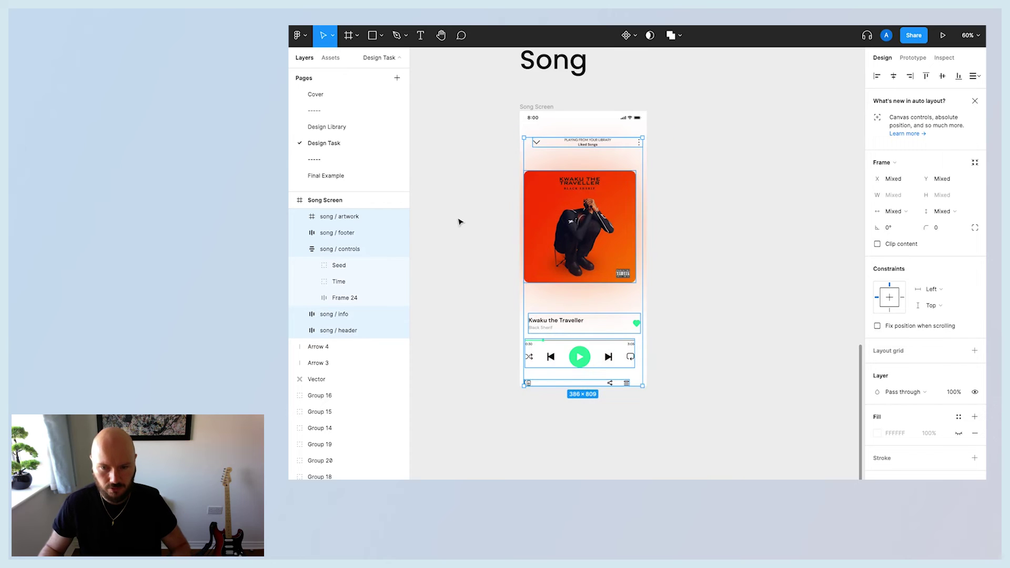
{"action": "right_click", "coordinate": [569, 216]}
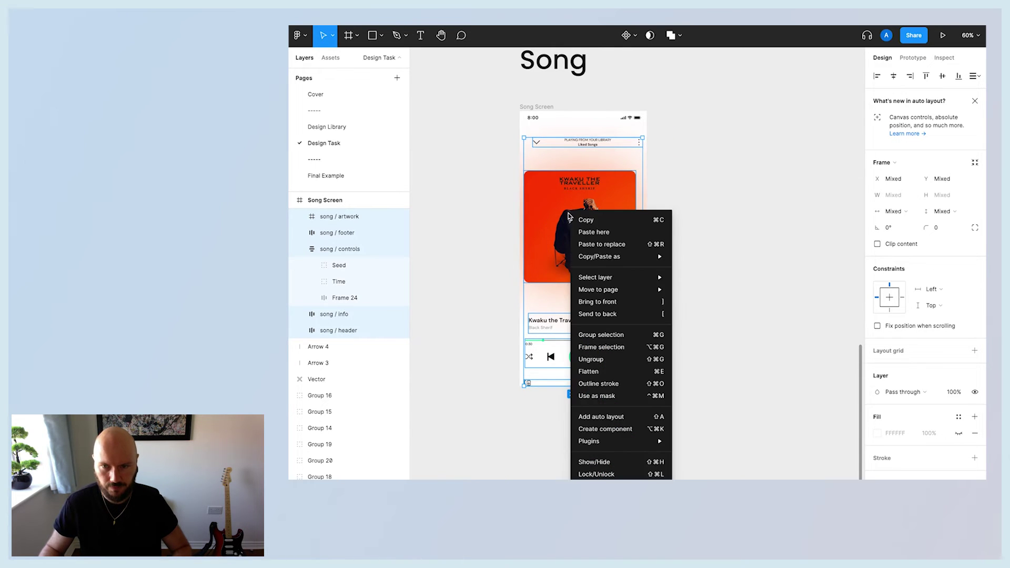
{"action": "mouse_move", "coordinate": [605, 289]}
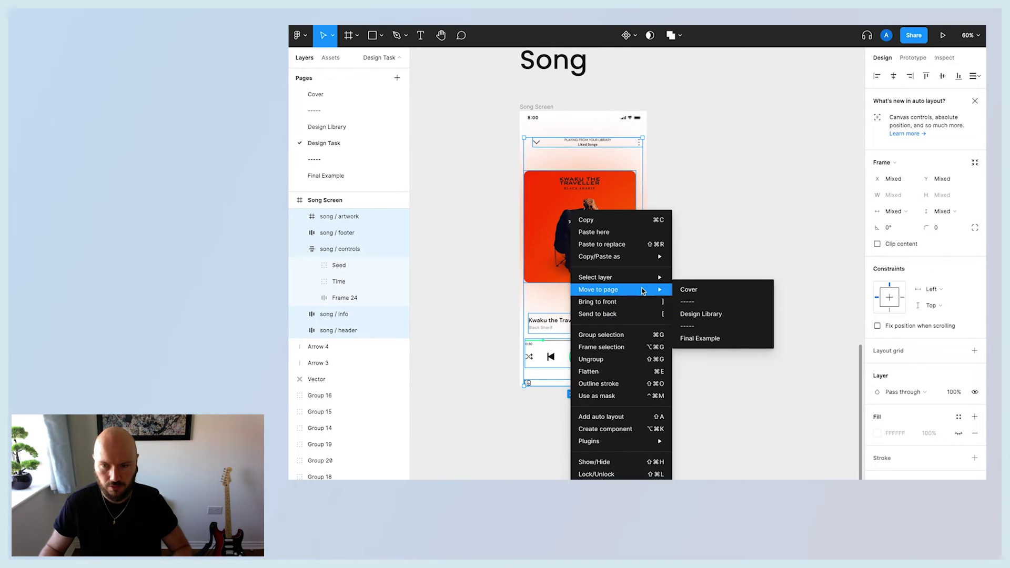
{"action": "left_click", "coordinate": [600, 337]}
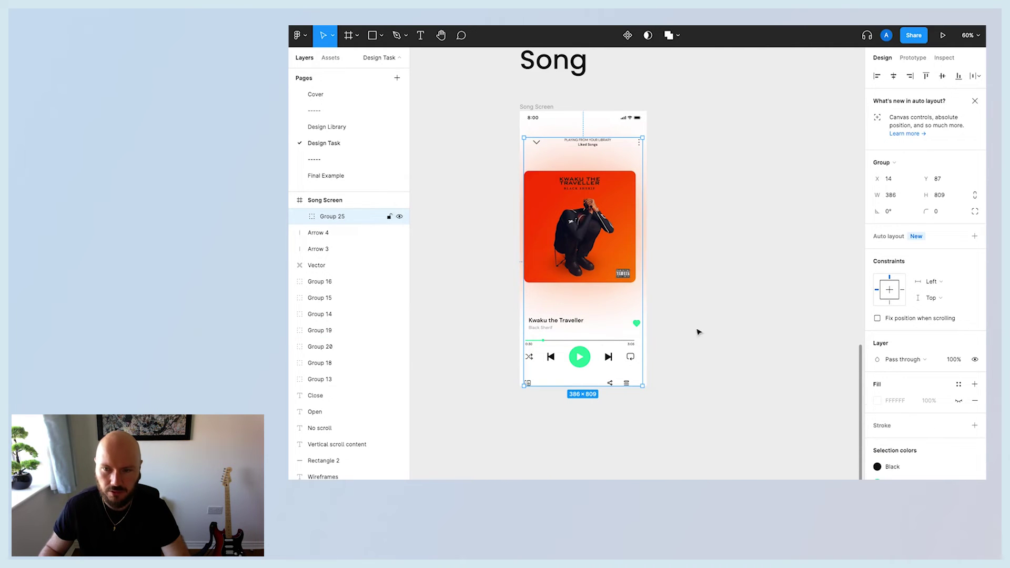
{"action": "left_click", "coordinate": [974, 236]}
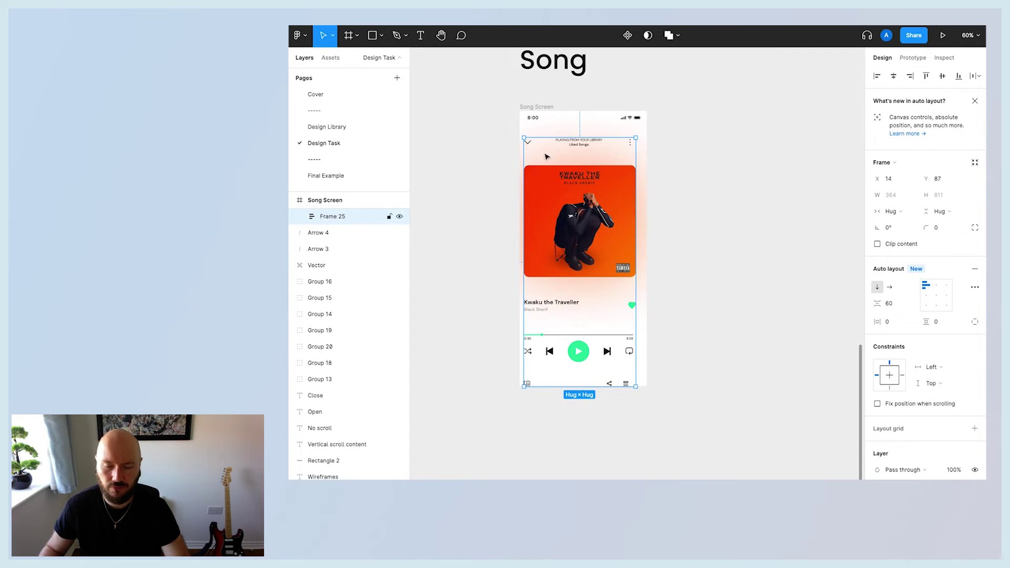
- Widen the song container to 414 across the Song Screen from X 0 and move it up to Y 43
{"action": "left_click", "coordinate": [895, 211]}
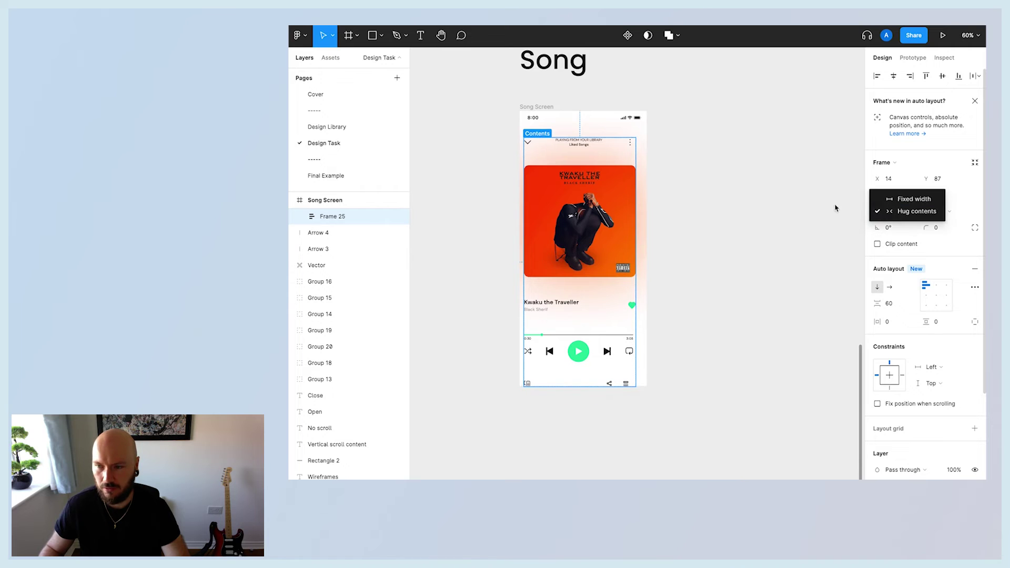
{"action": "left_click", "coordinate": [801, 215]}
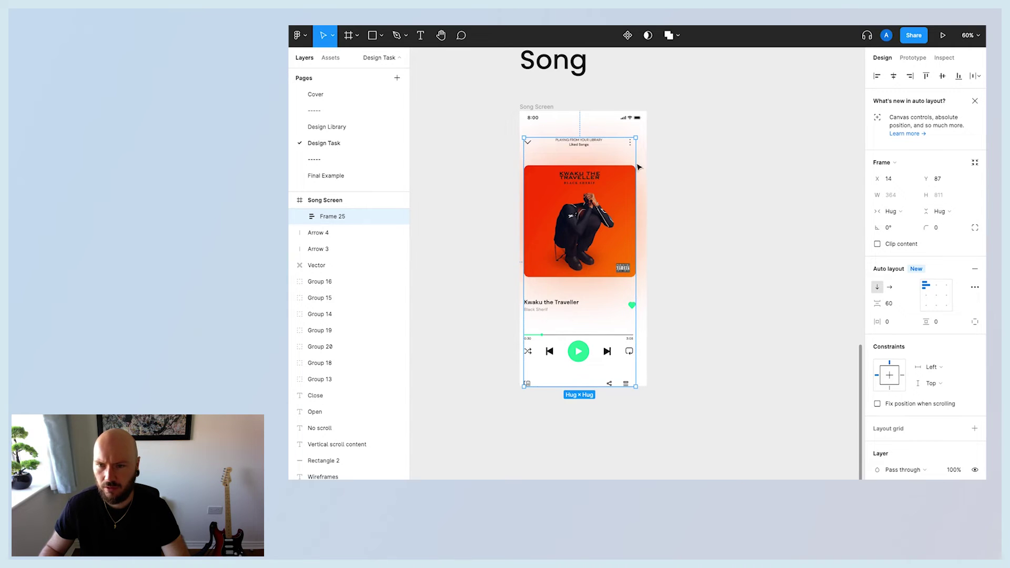
{"action": "left_click_drag", "start_coordinate": [637, 162], "coordinate": [646, 161]}
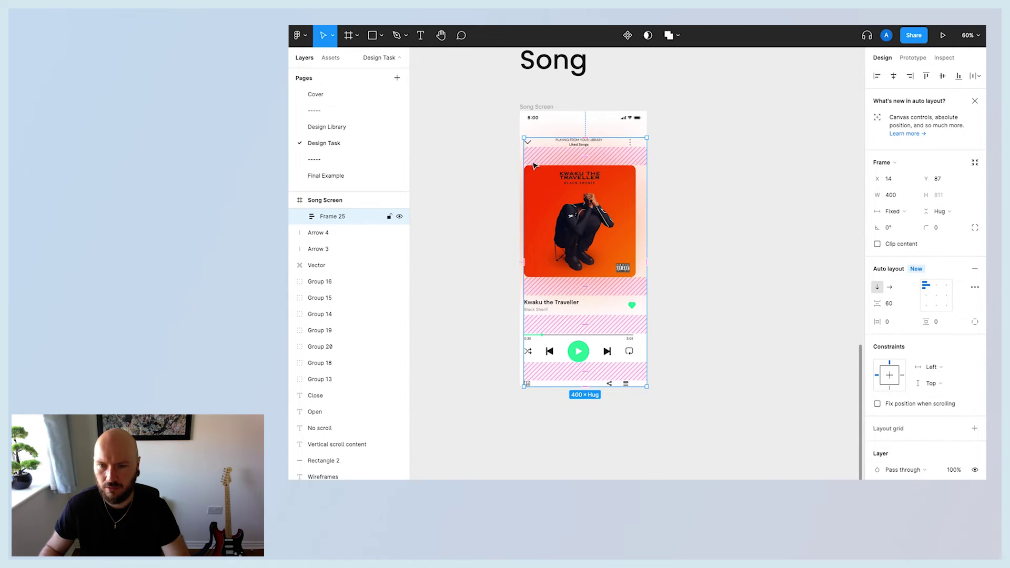
{"action": "left_click_drag", "start_coordinate": [524, 165], "coordinate": [519, 165]}
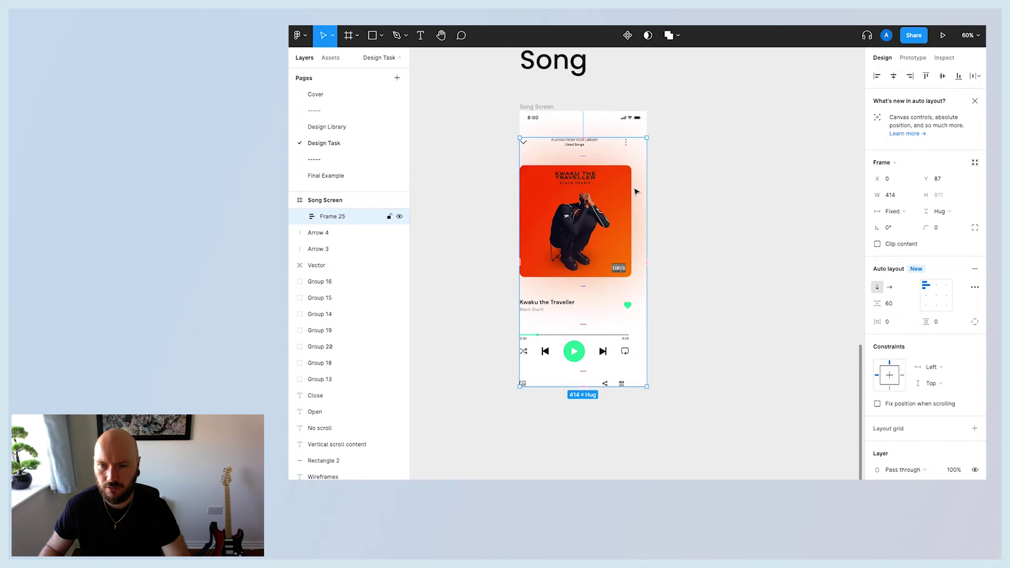
{"action": "left_click_drag", "start_coordinate": [635, 187], "coordinate": [635, 173]}
{"action": "left_click_drag", "start_coordinate": [636, 178], "coordinate": [637, 178]}
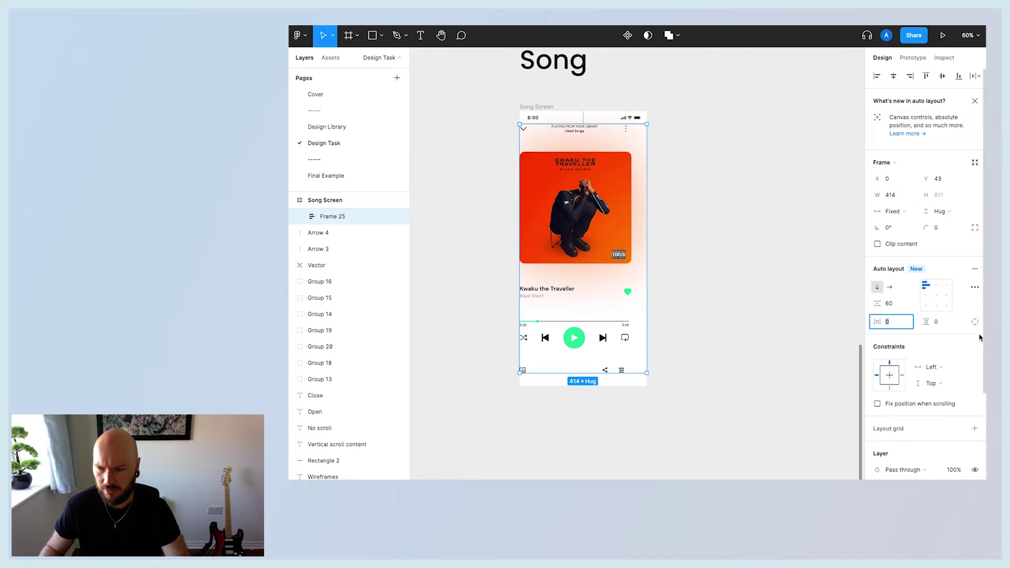
- Set the song container's horizontal and vertical padding to 16
{"action": "key", "text": "Return"}
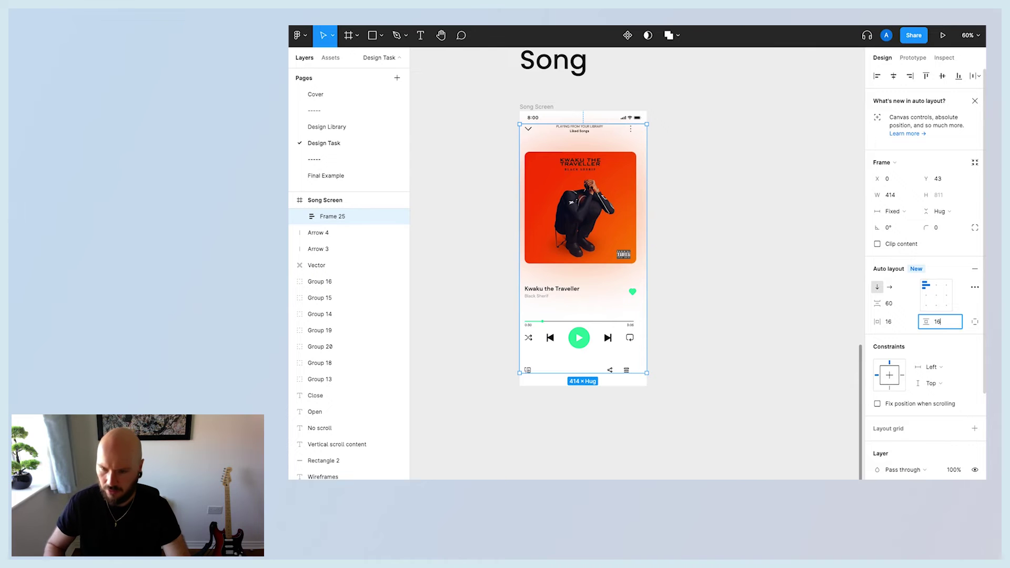
{"action": "type", "text": "16"}
{"action": "key", "text": "Return"}
{"action": "left_click", "coordinate": [667, 248]}
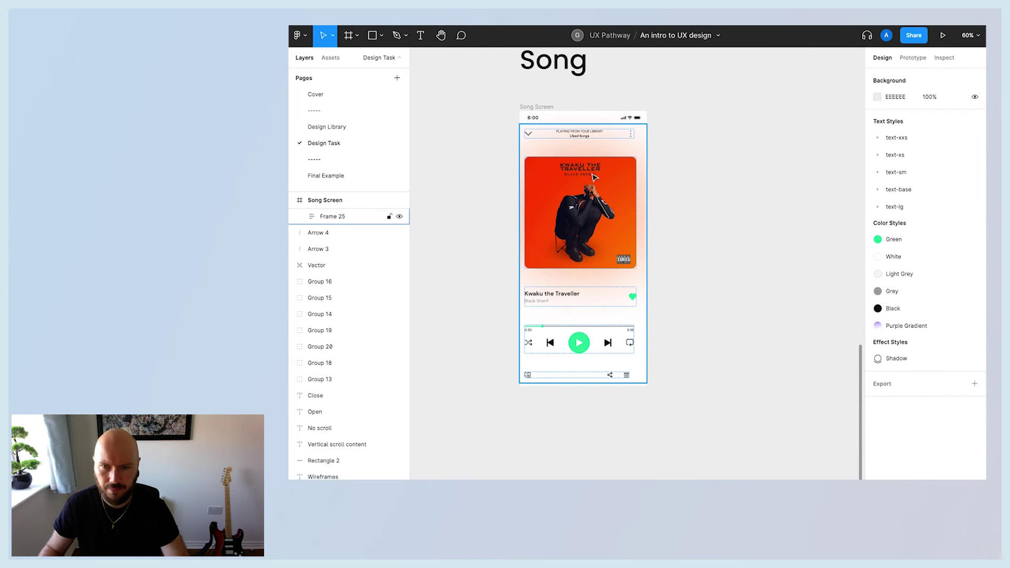
- Set the song container's horizontal padding to 24
{"action": "left_click", "coordinate": [592, 214]}
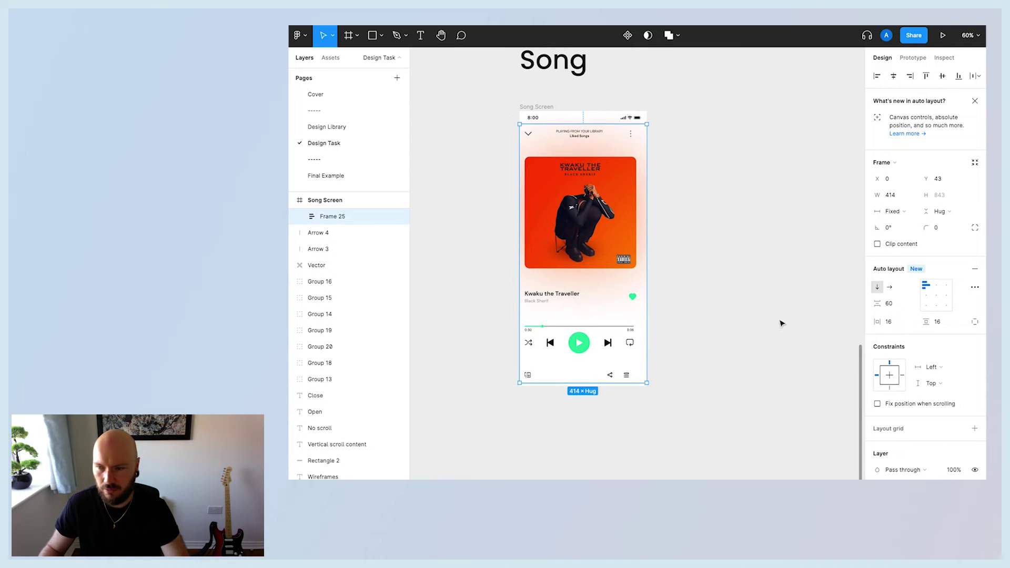
{"action": "left_click", "coordinate": [890, 322]}
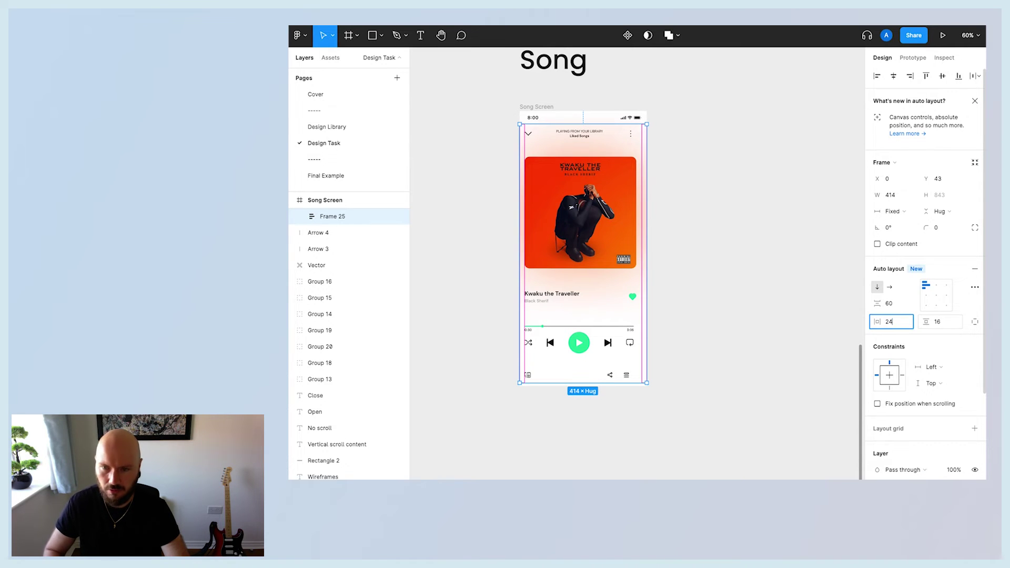
{"action": "key", "text": "Return"}
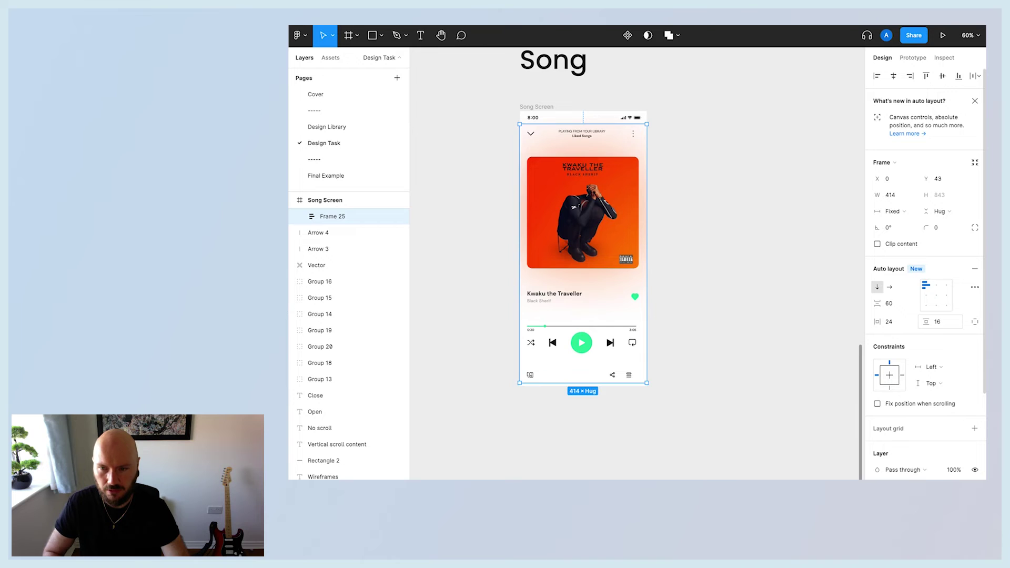
{"action": "scroll", "coordinate": [782, 329], "scroll_direction": "up", "scroll_amount": 3}
{"action": "scroll", "coordinate": [783, 329], "scroll_direction": "up", "scroll_amount": 3}
{"action": "left_click", "coordinate": [779, 329]}
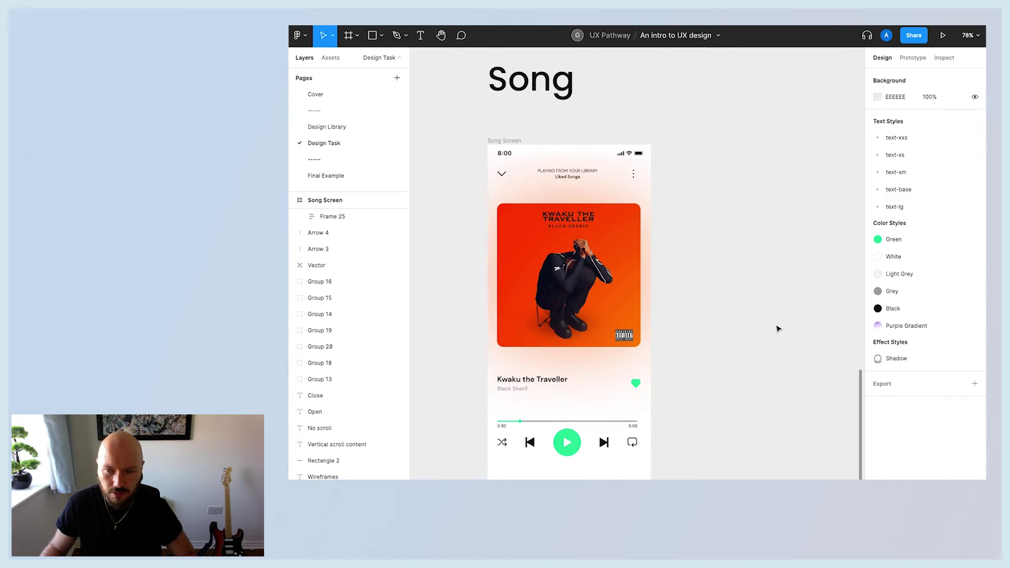
- Set the song container's horizontal padding to 25
{"action": "left_click", "coordinate": [572, 301]}
{"action": "left_click", "coordinate": [891, 324]}
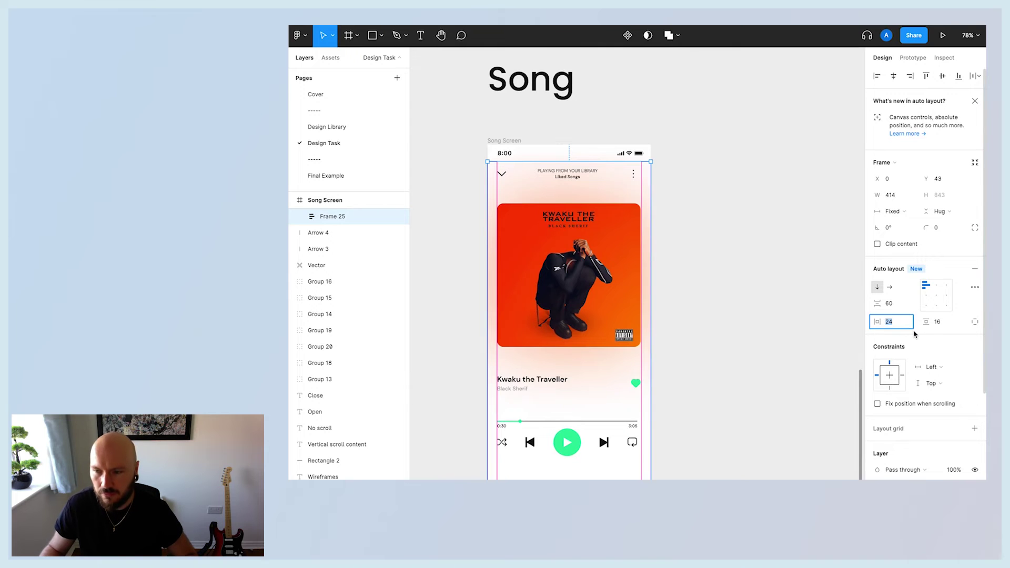
{"action": "type", "text": "25"}
{"action": "key", "text": "Return"}
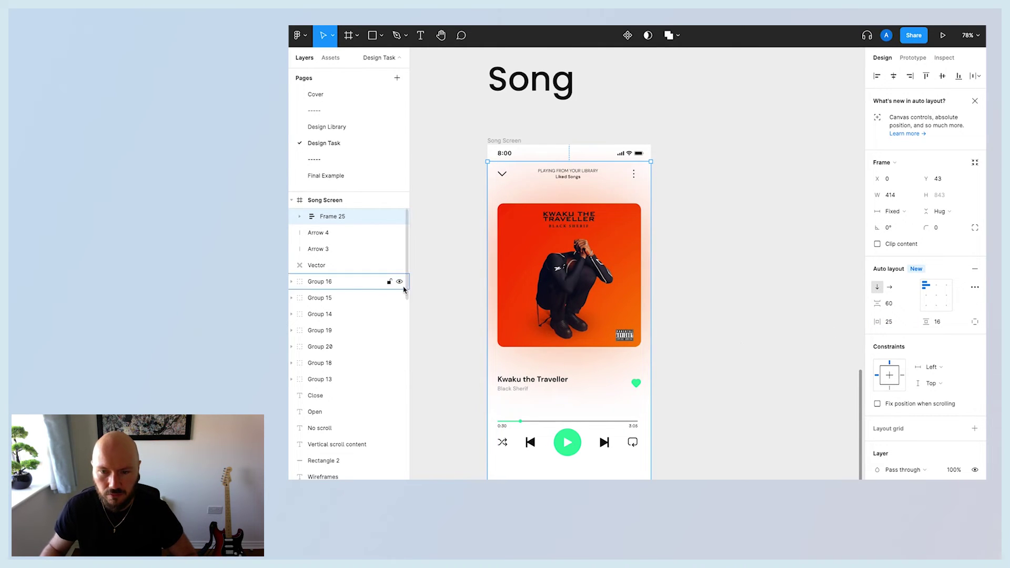
- Set the song header's width to fill the song container
{"action": "left_click", "coordinate": [542, 179]}
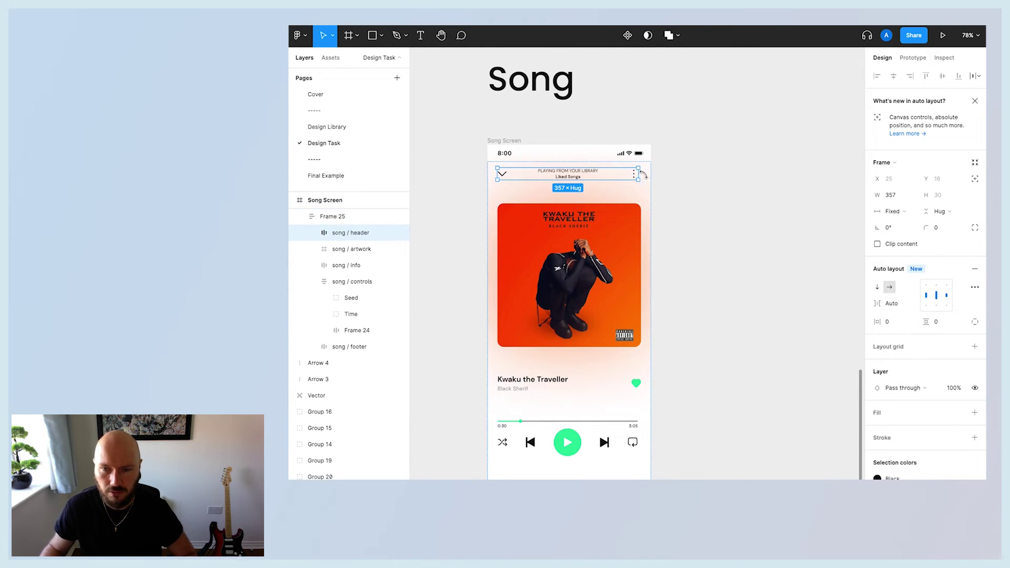
{"action": "left_click", "coordinate": [694, 230]}
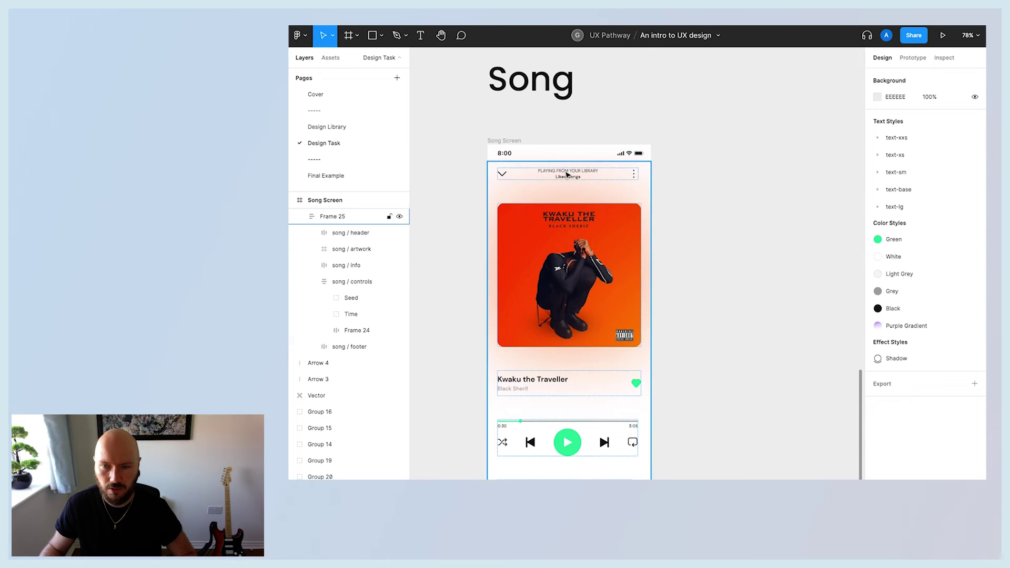
{"action": "left_click", "coordinate": [567, 175]}
{"action": "left_click", "coordinate": [904, 211]}
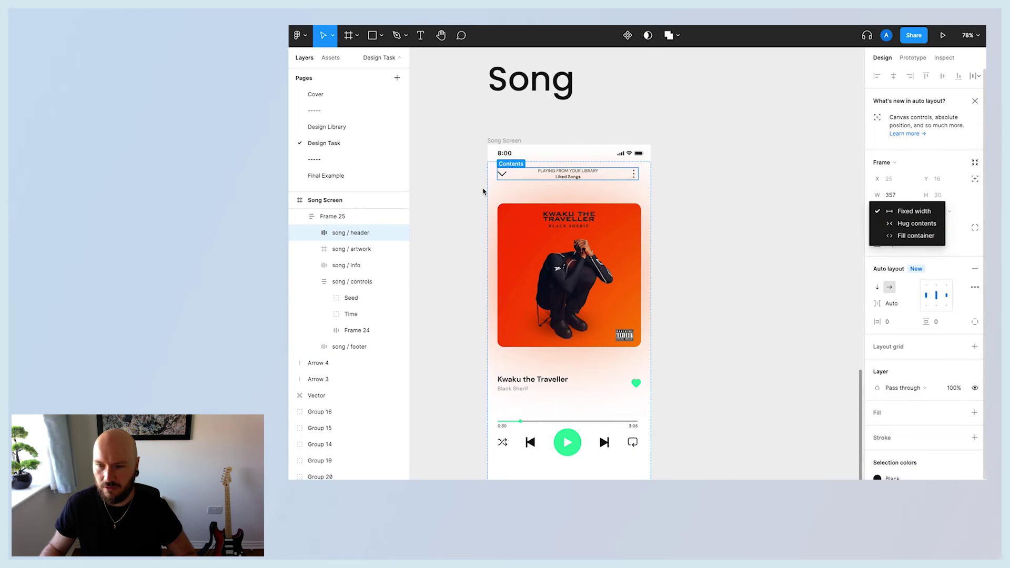
{"action": "left_click", "coordinate": [916, 236]}
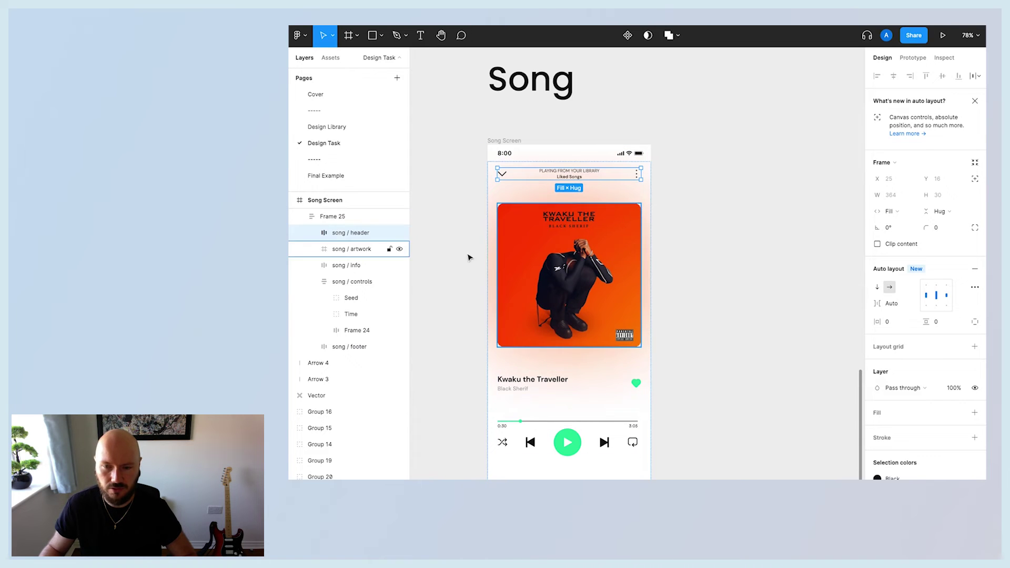
- Make the song info and song controls rows fill the container's width
{"action": "scroll", "coordinate": [595, 338], "scroll_direction": "down", "scroll_amount": 2}
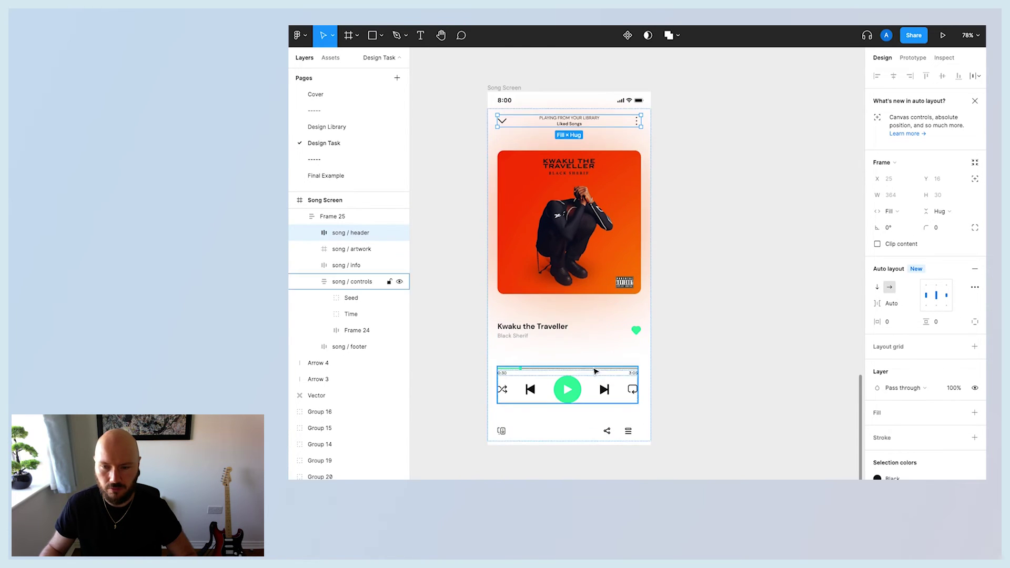
{"action": "left_click", "coordinate": [584, 334]}
{"action": "left_click", "coordinate": [898, 211]}
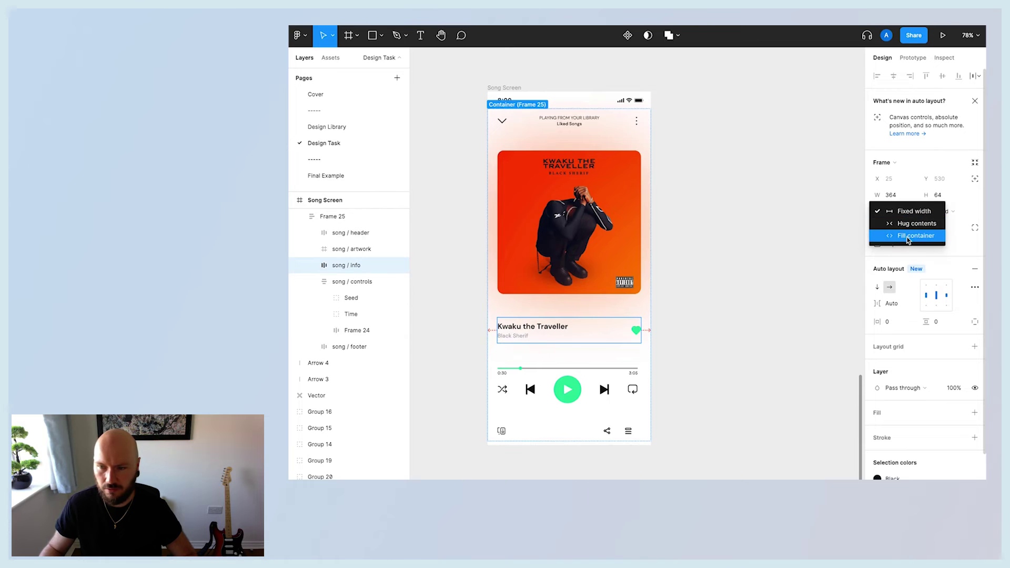
{"action": "left_click", "coordinate": [917, 224]}
{"action": "left_click", "coordinate": [351, 282]}
{"action": "left_click", "coordinate": [894, 211]}
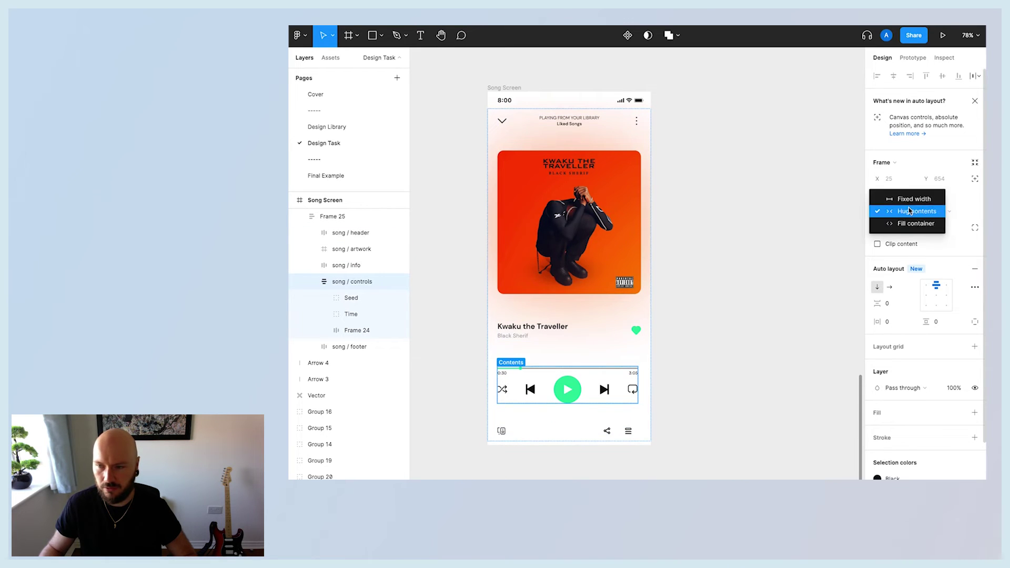
{"action": "left_click", "coordinate": [915, 224]}
- Set the song footer's width to Fill container
{"action": "left_click", "coordinate": [609, 436]}
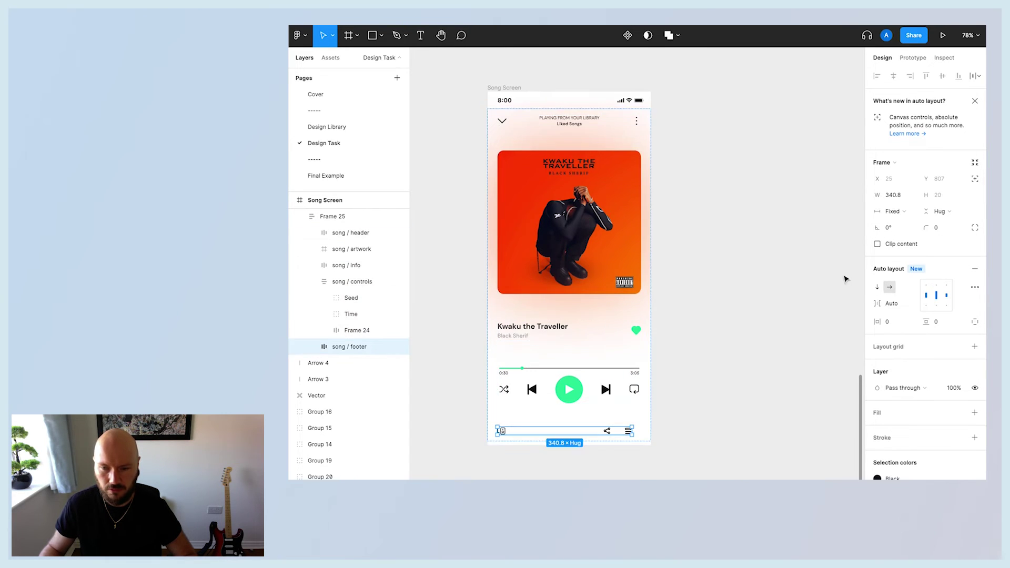
{"action": "left_click", "coordinate": [894, 211]}
{"action": "left_click", "coordinate": [901, 235]}
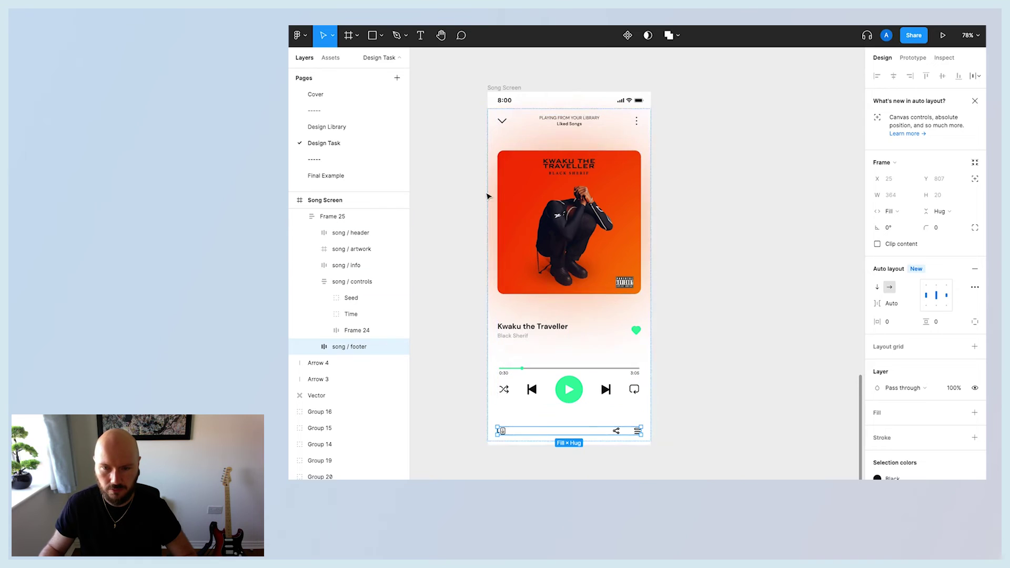
{"action": "left_click", "coordinate": [718, 375]}
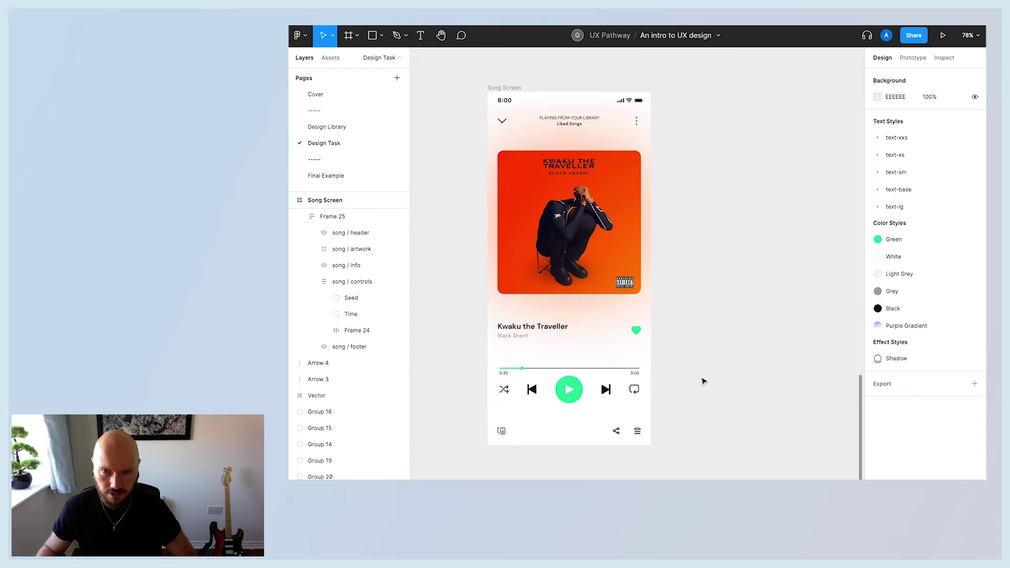
{"action": "double_click", "coordinate": [554, 339]}
{"action": "left_click", "coordinate": [585, 394], "text": "shift"}
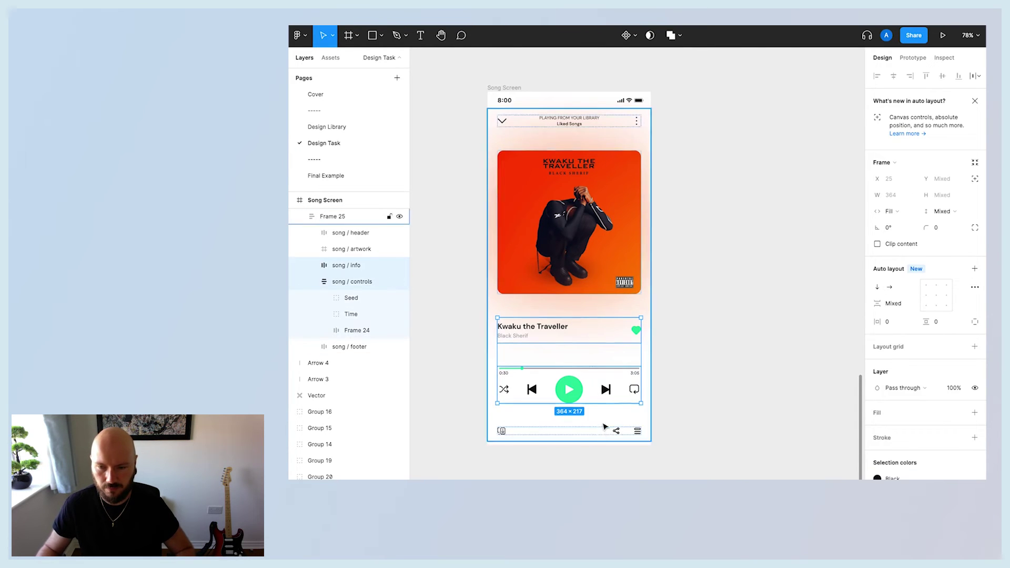
{"action": "left_click", "coordinate": [616, 431], "text": "shift"}
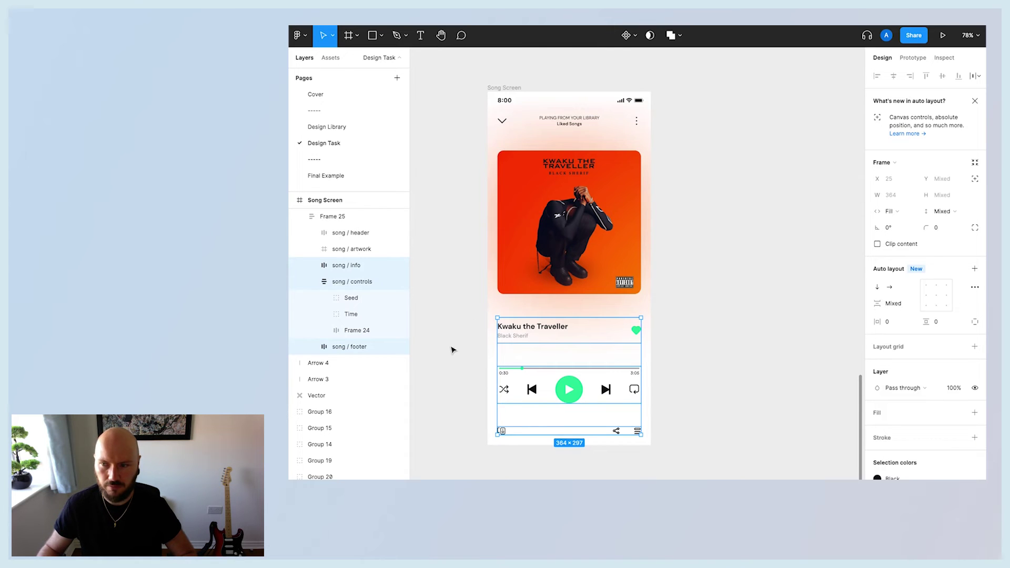
{"action": "left_click", "coordinate": [663, 379]}
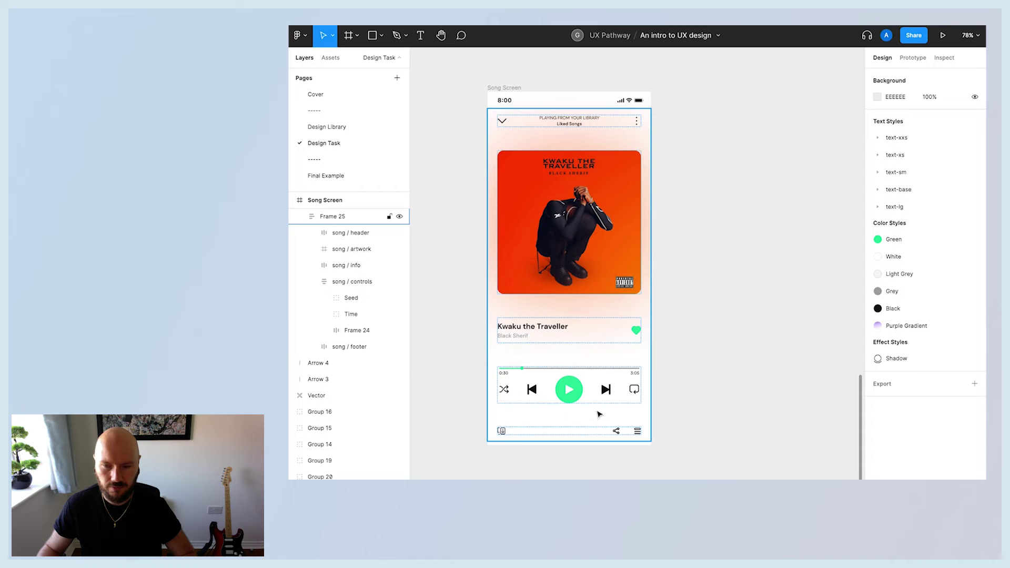
- Wrap the song info, controls and footer in their own vertical auto layout frame with item spacing of 32
{"action": "double_click", "coordinate": [554, 340]}
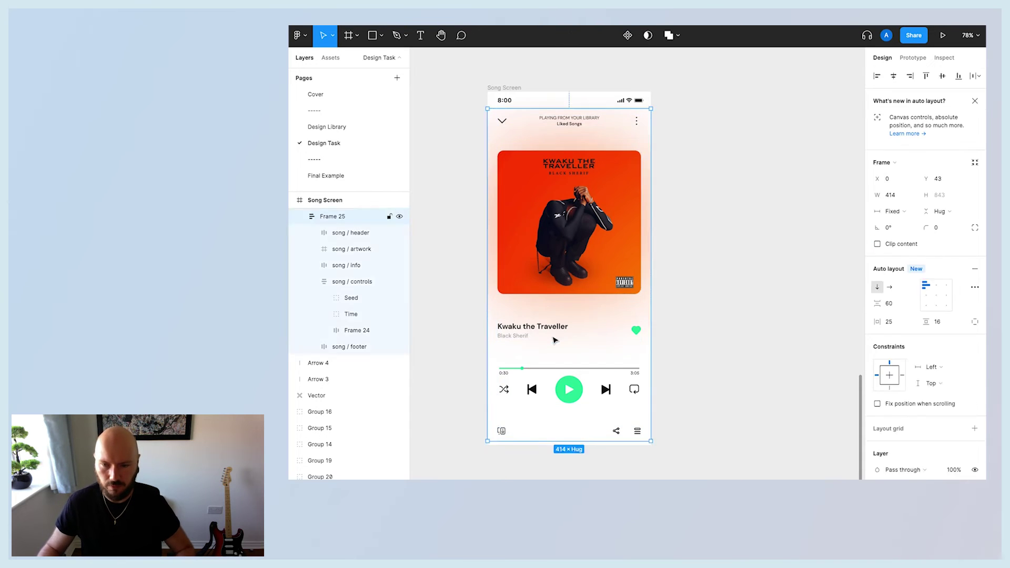
{"action": "left_click", "coordinate": [535, 394], "text": "shift"}
{"action": "left_click", "coordinate": [537, 436], "text": "shift"}
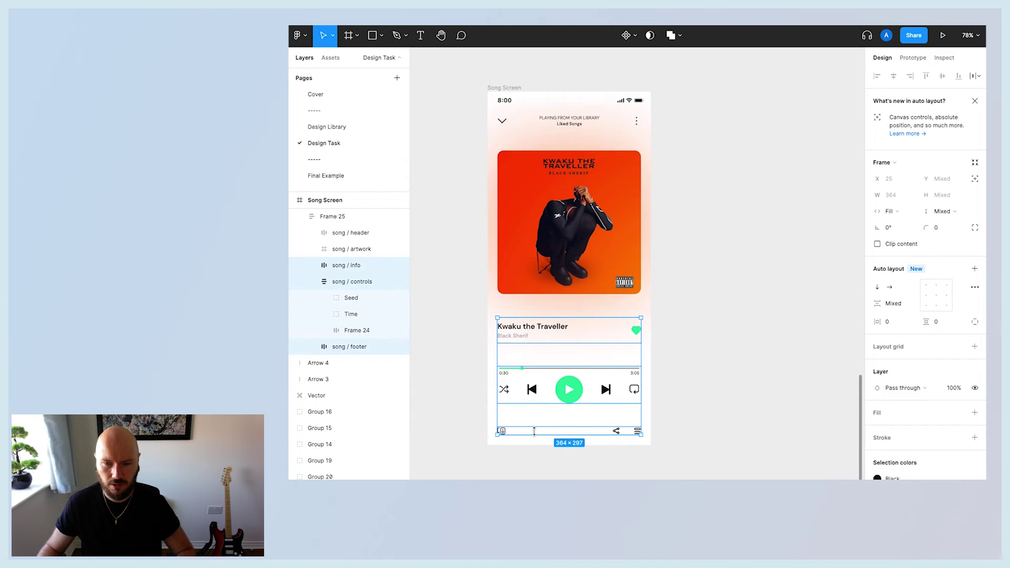
{"action": "left_click", "coordinate": [312, 282]}
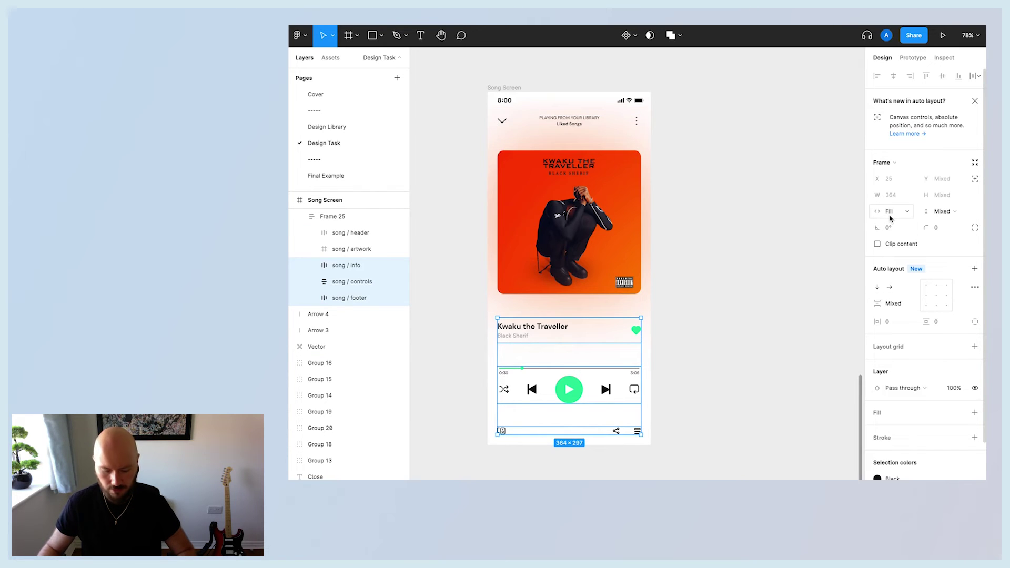
{"action": "scroll", "coordinate": [893, 220], "scroll_direction": "down", "scroll_amount": 1}
{"action": "left_click", "coordinate": [974, 269]}
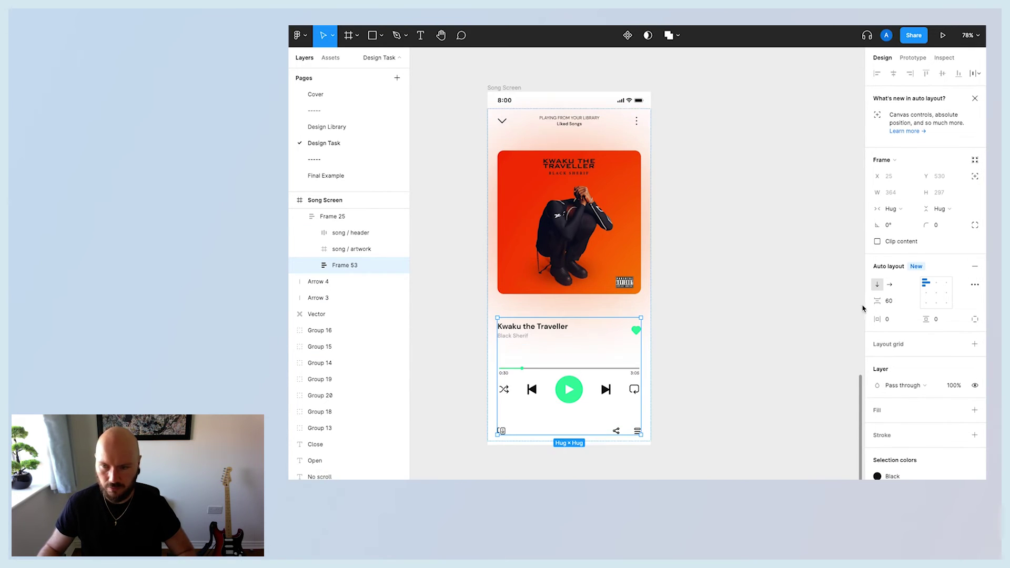
{"action": "left_click", "coordinate": [912, 306]}
{"action": "key", "text": "Return"}
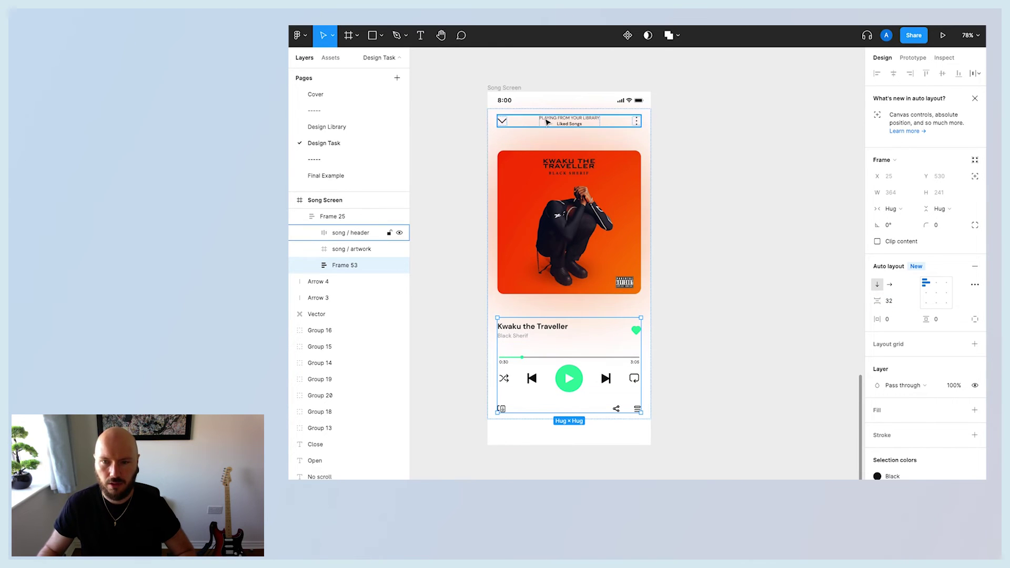
- Set the vertical spacing between items in the main song container to 32
{"action": "left_click", "coordinate": [506, 138]}
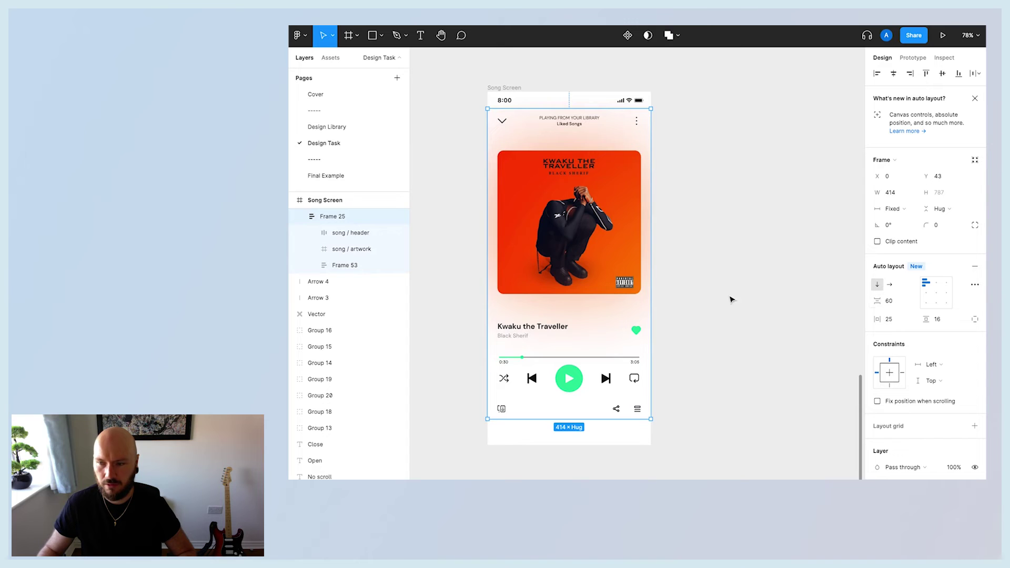
{"action": "left_click", "coordinate": [910, 305]}
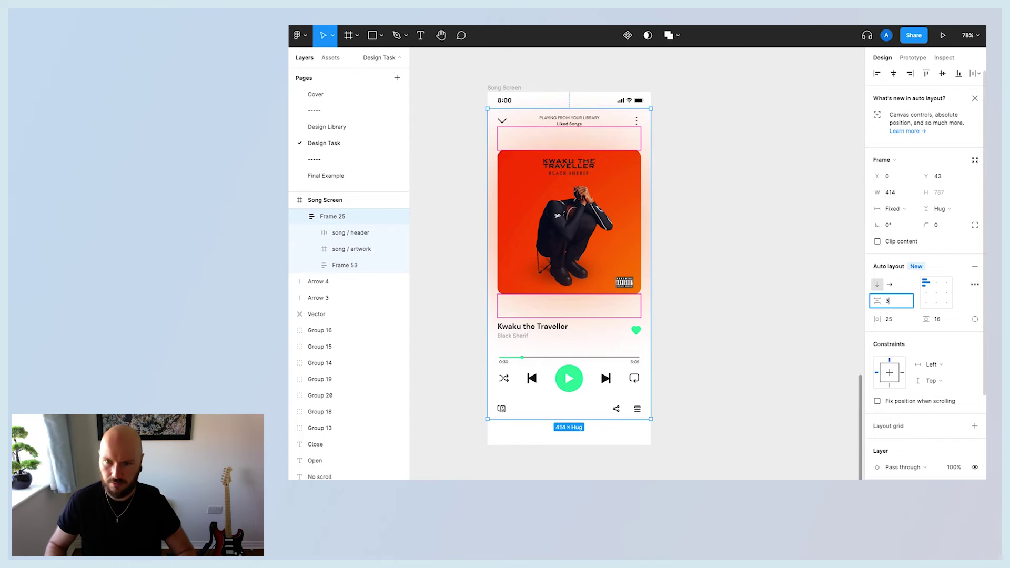
{"action": "type", "text": "32"}
{"action": "key", "text": "Return"}
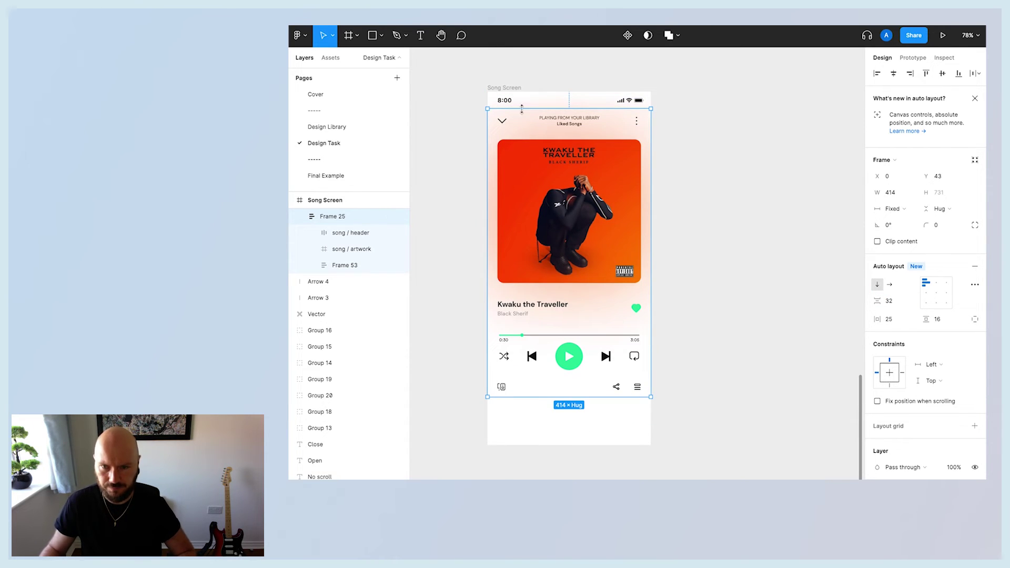
{"action": "left_click", "coordinate": [693, 213]}
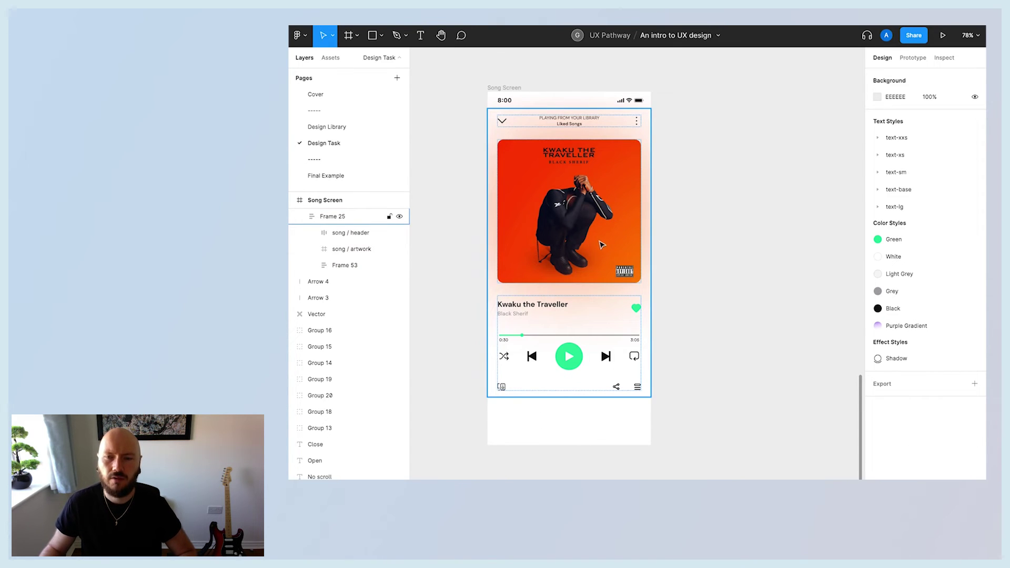
- Apply auto layout to the song artwork frame inside the main song container
{"action": "left_click", "coordinate": [586, 227]}
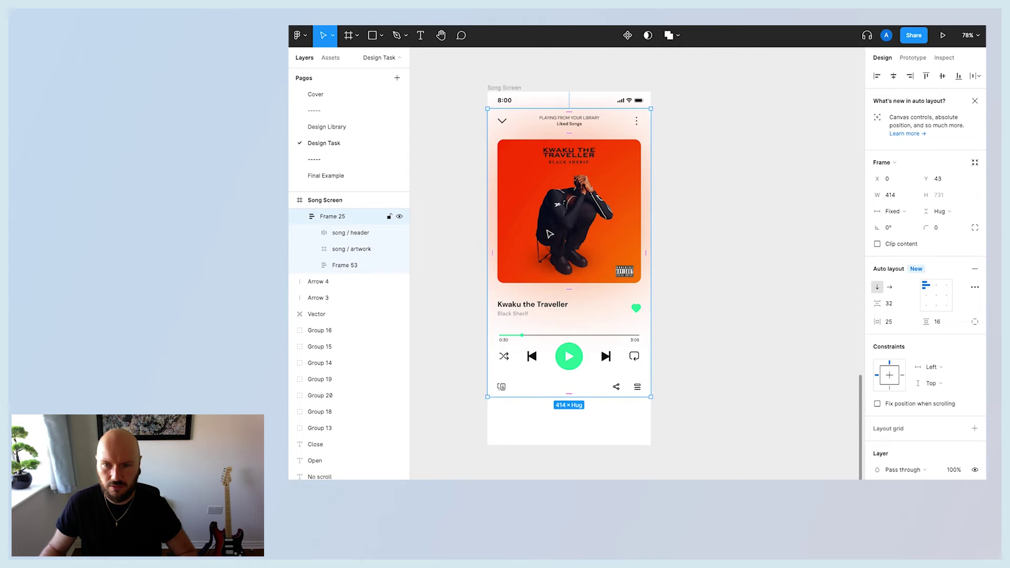
{"action": "left_click", "coordinate": [340, 249]}
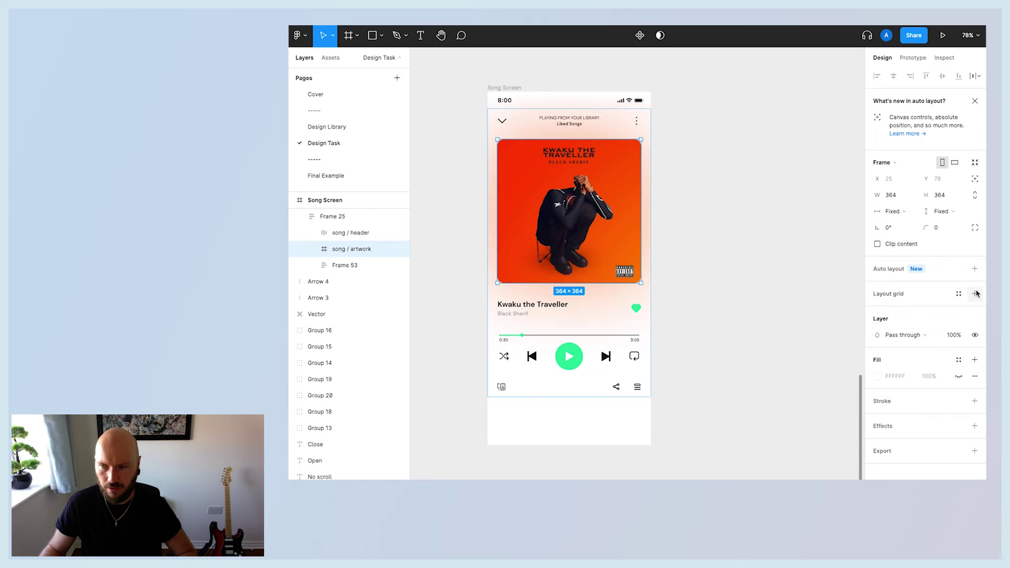
{"action": "left_click", "coordinate": [974, 268]}
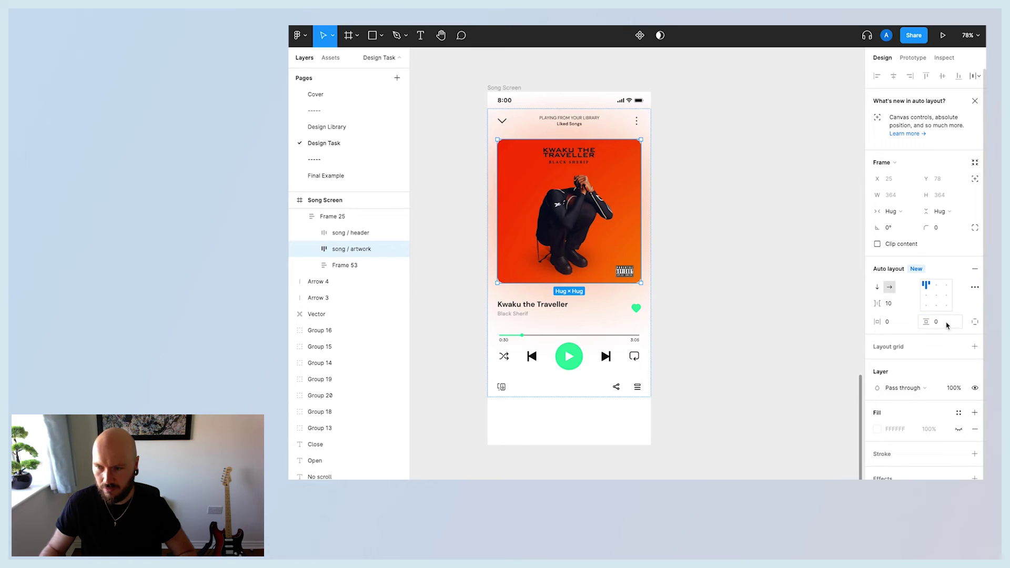
- Increase the song artwork frame's vertical padding to 60 so the container extends to the Song Screen's lower edge
{"action": "key", "text": "Return"}
{"action": "key", "text": "Up"}
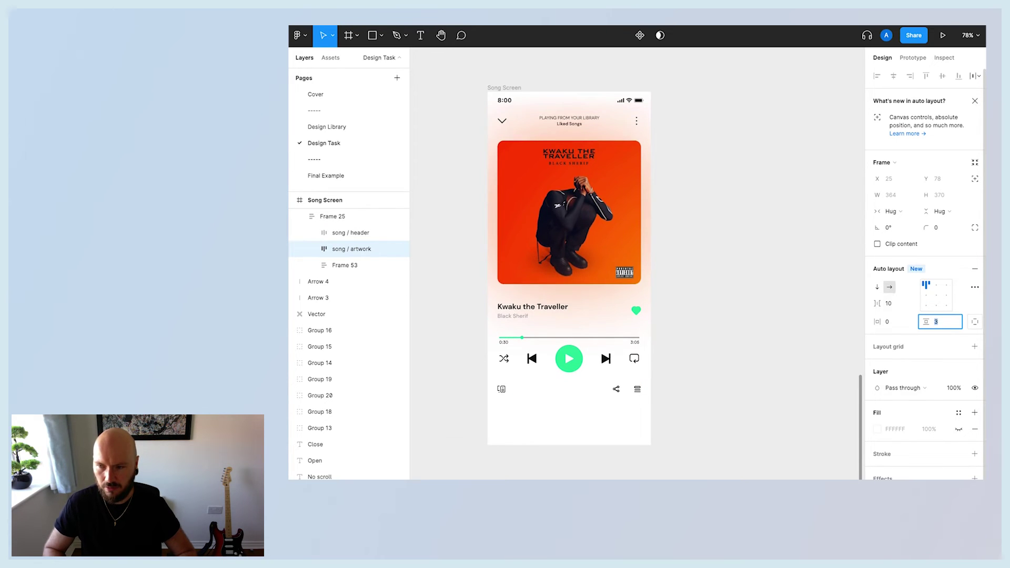
{"action": "key", "text": "Up"}
{"action": "key", "text": "Up"}
{"action": "key", "text": "Up"}
{"action": "key", "text": "Up"}
{"action": "key", "text": "Up"}
{"action": "key", "text": "Up"}
{"action": "key", "text": "Up"}
{"action": "key", "text": "Up"}
{"action": "key", "text": "Up"}
{"action": "key", "text": "Up"}
{"action": "key", "text": "Up"}
{"action": "key", "text": "Up"}
{"action": "key", "text": "Up"}
{"action": "key", "text": "Up"}
{"action": "key", "text": "Up"}
{"action": "key", "text": "Up"}
{"action": "key", "text": "Up"}
{"action": "key", "text": "Up"}
{"action": "key", "text": "Up"}
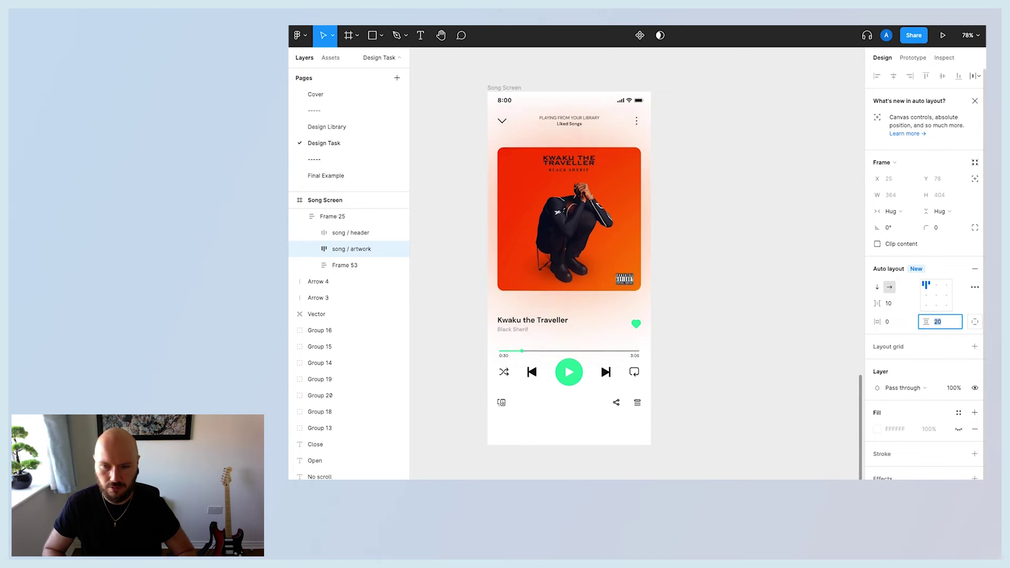
{"action": "key", "text": "Up"}
{"action": "key", "text": "Up"}
{"action": "key", "text": "Up"}
{"action": "key", "text": "Up"}
{"action": "key", "text": "Up"}
{"action": "key", "text": "Up"}
{"action": "key", "text": "Up"}
{"action": "key", "text": "Up"}
{"action": "key", "text": "Up"}
{"action": "key", "text": "Up"}
{"action": "key", "text": "Up"}
{"action": "key", "text": "Up"}
{"action": "key", "text": "Up"}
{"action": "key", "text": "Up"}
{"action": "key", "text": "Up"}
{"action": "key", "text": "Up"}
{"action": "key", "text": "Up"}
{"action": "key", "text": "Up"}
{"action": "key", "text": "Up"}
{"action": "key", "text": "Up"}
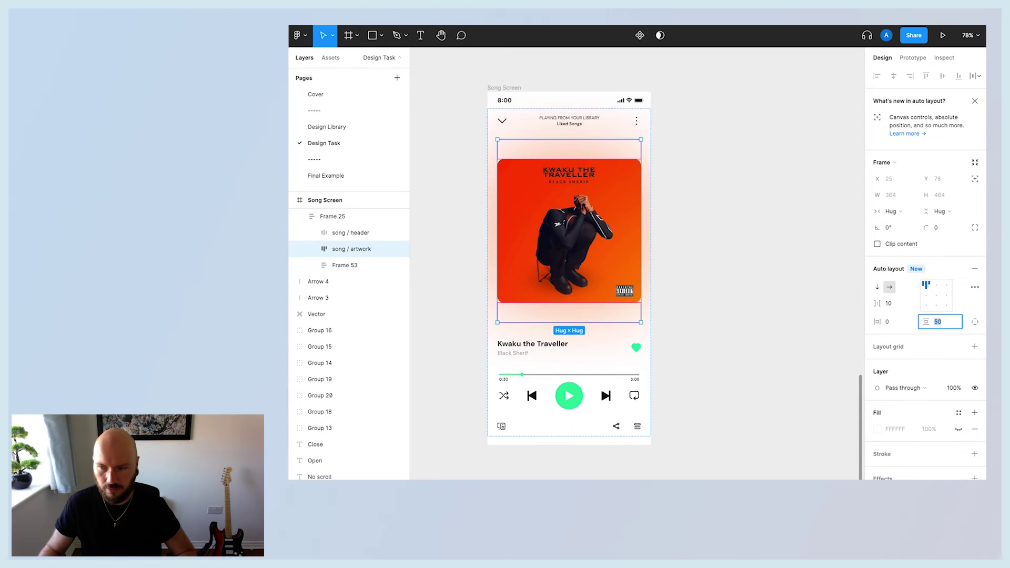
{"action": "key", "text": "Up"}
{"action": "key", "text": "Up"}
{"action": "key", "text": "Up"}
{"action": "key", "text": "Up"}
{"action": "key", "text": "Up"}
{"action": "key", "text": "Up"}
{"action": "key", "text": "Up"}
{"action": "key", "text": "Up"}
{"action": "key", "text": "Up"}
{"action": "key", "text": "Up"}
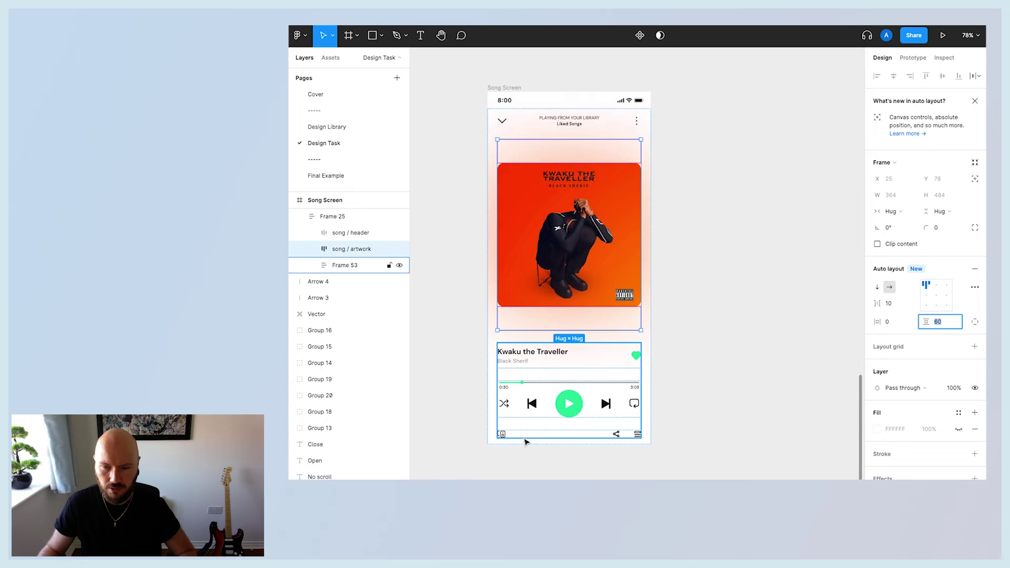
{"action": "left_click", "coordinate": [715, 327]}
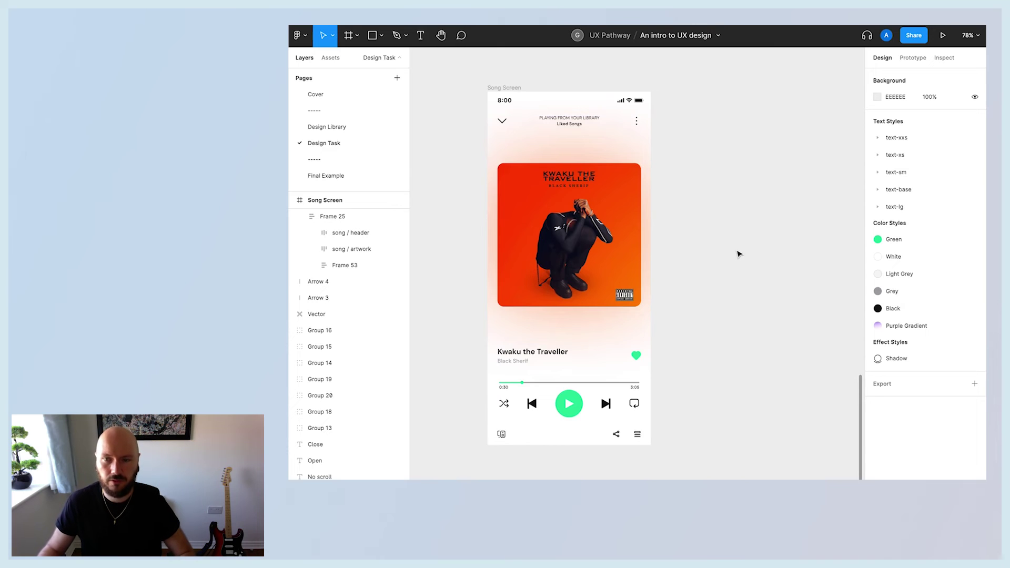
- Review the Song Screen and compare it with the other Design Assets screens and the wireframes
{"action": "scroll", "coordinate": [738, 254], "scroll_direction": "up", "scroll_amount": 4}
{"action": "scroll", "coordinate": [739, 254], "scroll_direction": "down", "scroll_amount": 7}
{"action": "scroll", "coordinate": [738, 254], "scroll_direction": "right", "scroll_amount": 3}
{"action": "scroll", "coordinate": [731, 316], "scroll_direction": "down", "scroll_amount": 2}
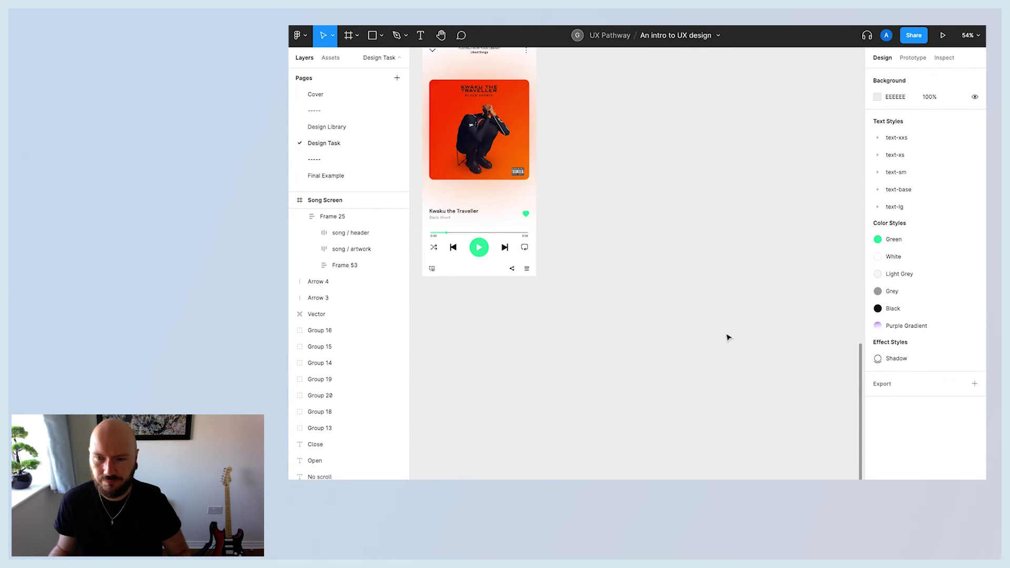
{"action": "scroll", "coordinate": [718, 338], "scroll_direction": "up", "scroll_amount": 2}
{"action": "scroll", "coordinate": [710, 337], "scroll_direction": "left", "scroll_amount": 2}
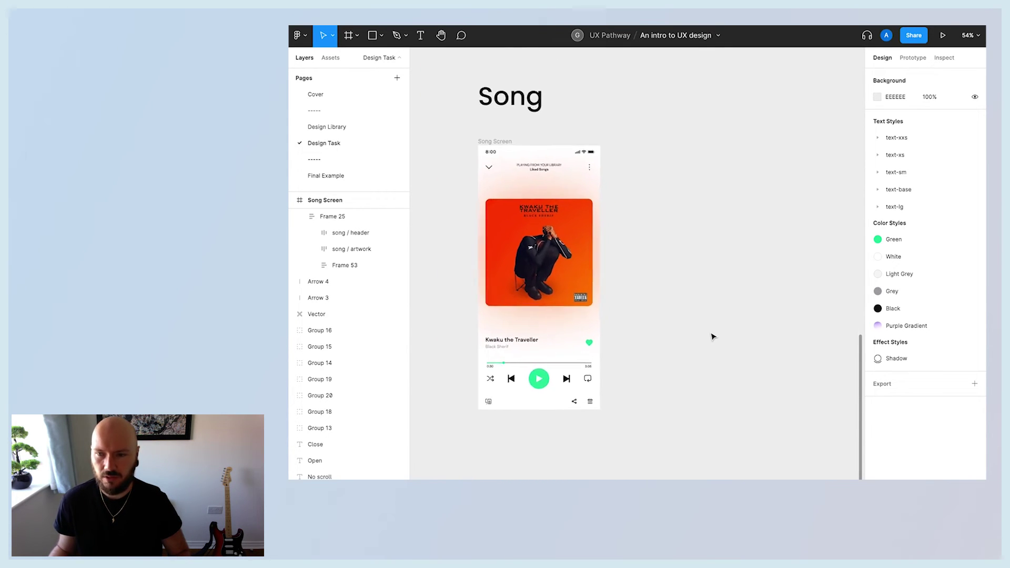
{"action": "scroll", "coordinate": [712, 337], "scroll_direction": "down", "scroll_amount": 6}
{"action": "scroll", "coordinate": [712, 337], "scroll_direction": "left", "scroll_amount": 1}
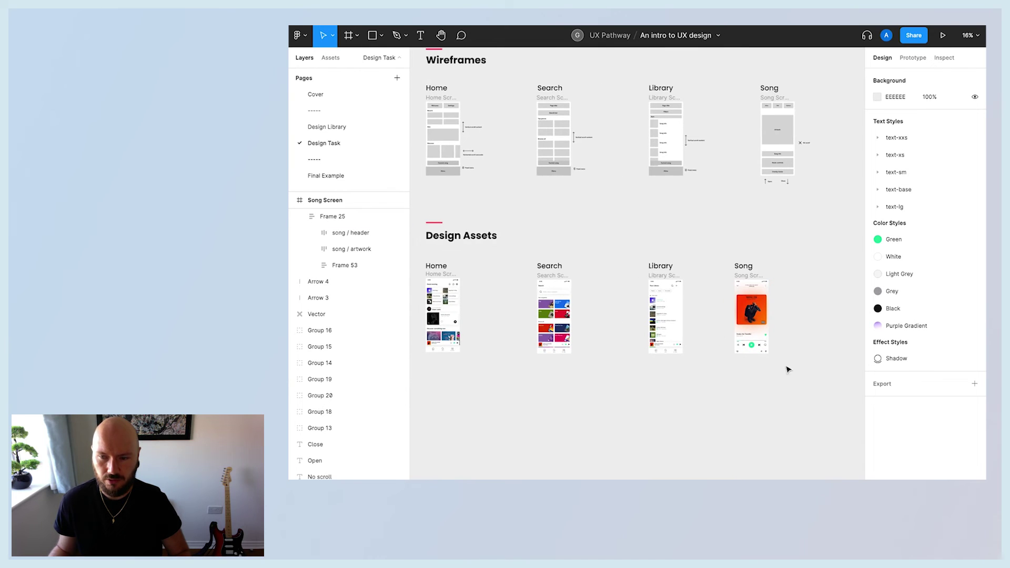
- Move the Search, Library and Song screens with their headings into a compact row beside the Home screen in Design Assets
{"action": "left_click_drag", "start_coordinate": [609, 366], "coordinate": [526, 249]}
{"action": "left_click_drag", "start_coordinate": [565, 335], "coordinate": [497, 337]}
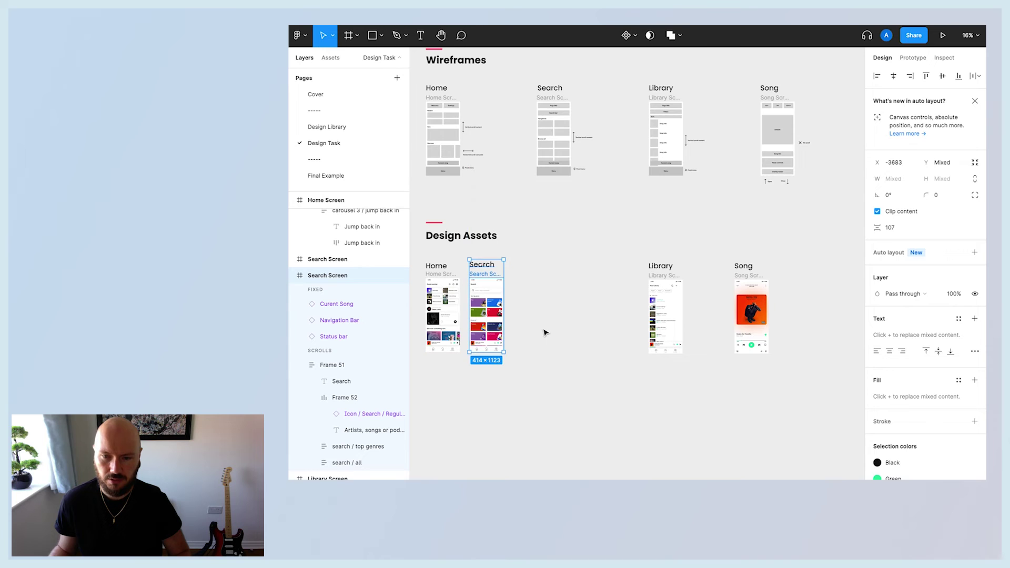
{"action": "left_click", "coordinate": [661, 355]}
{"action": "left_click", "coordinate": [702, 368]}
{"action": "left_click", "coordinate": [658, 276]}
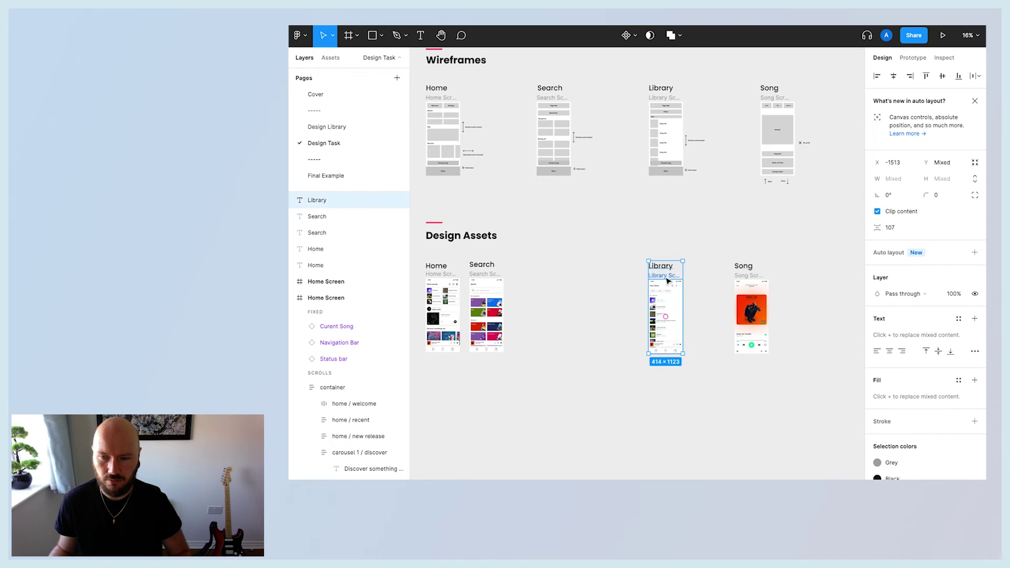
{"action": "left_click_drag", "start_coordinate": [657, 277], "coordinate": [521, 280]}
{"action": "left_click", "coordinate": [798, 383]}
{"action": "left_click_drag", "start_coordinate": [799, 383], "coordinate": [699, 248]}
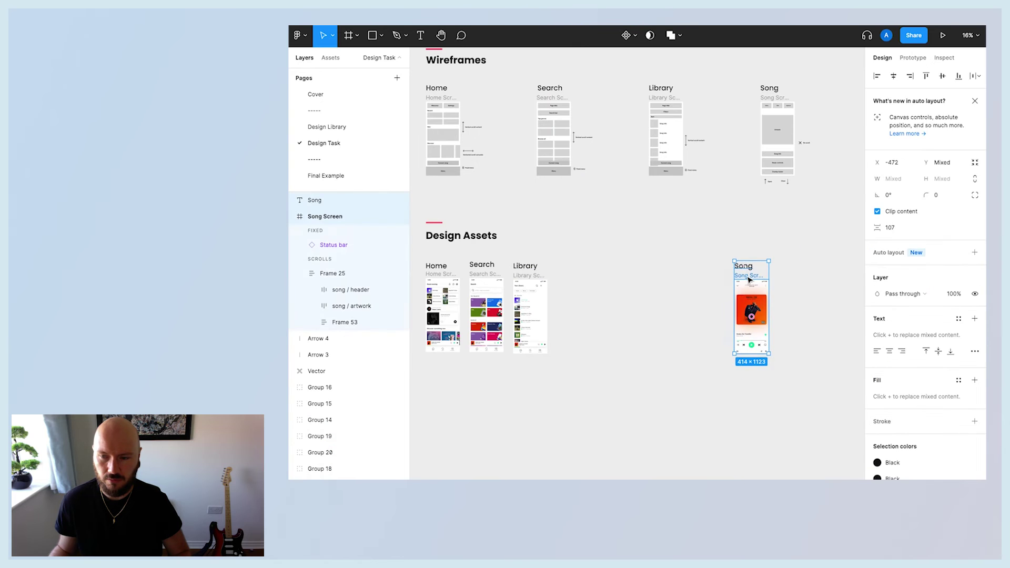
{"action": "left_click_drag", "start_coordinate": [743, 275], "coordinate": [572, 280]}
- Align the tops of the Library Screen and Song Screen frames with the Home and Search screens at Y -1187
{"action": "scroll", "coordinate": [625, 345], "scroll_direction": "left", "scroll_amount": 2}
{"action": "scroll", "coordinate": [627, 346], "scroll_direction": "up", "scroll_amount": 4}
{"action": "scroll", "coordinate": [627, 346], "scroll_direction": "up", "scroll_amount": 3}
{"action": "scroll", "coordinate": [627, 345], "scroll_direction": "left", "scroll_amount": 3}
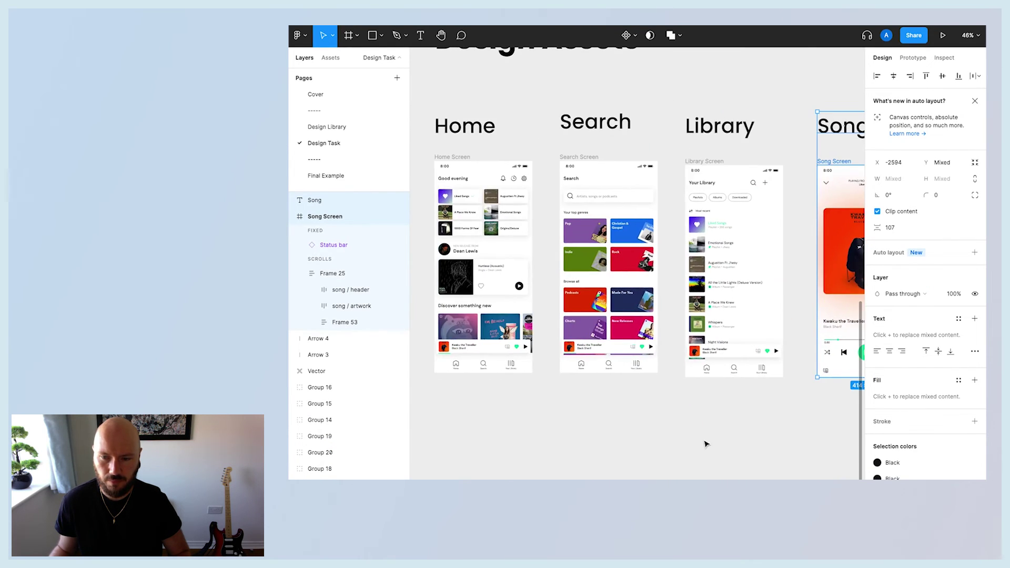
{"action": "left_click", "coordinate": [723, 421]}
{"action": "left_click", "coordinate": [580, 159]}
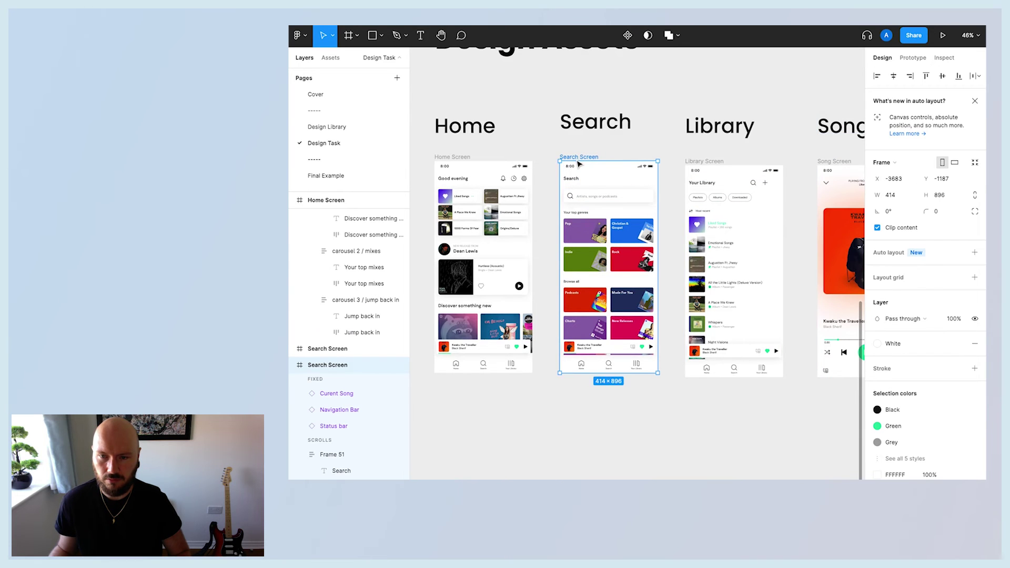
{"action": "left_click_drag", "start_coordinate": [711, 162], "coordinate": [714, 158]}
{"action": "left_click_drag", "start_coordinate": [843, 161], "coordinate": [844, 158]}
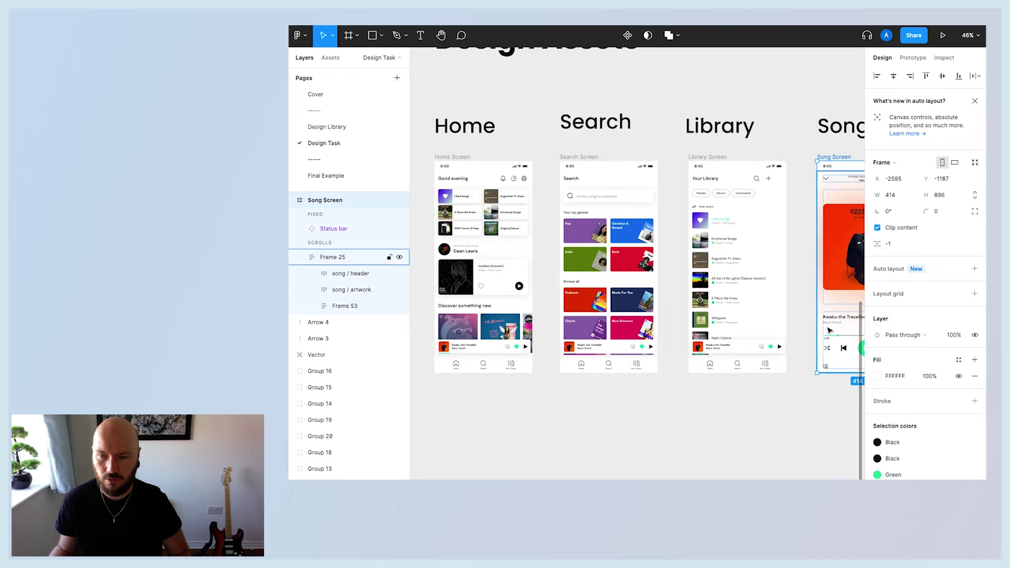
{"action": "left_click", "coordinate": [814, 405]}
- Apply the Purple Gradient color style to the Home Screen frame's fill
{"action": "scroll", "coordinate": [829, 406], "scroll_direction": "right", "scroll_amount": 2}
{"action": "scroll", "coordinate": [821, 404], "scroll_direction": "left", "scroll_amount": 1}
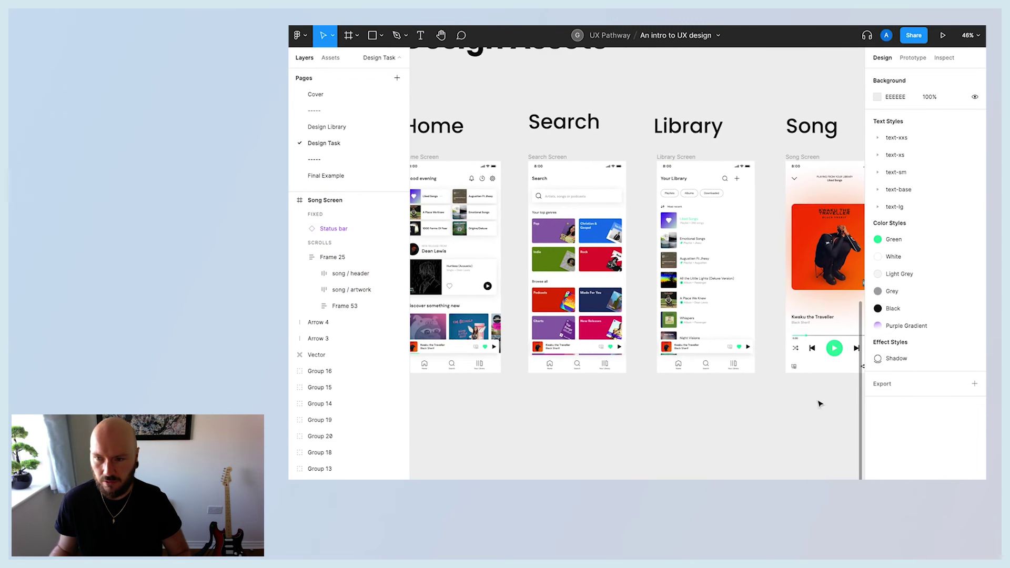
{"action": "scroll", "coordinate": [570, 116], "scroll_direction": "left", "scroll_amount": 4}
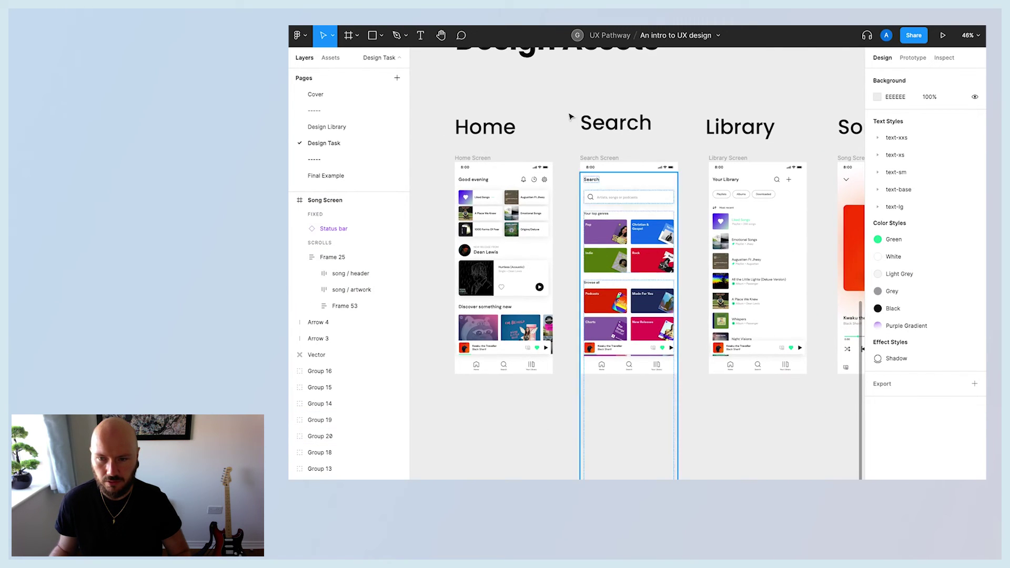
{"action": "left_click", "coordinate": [469, 159]}
{"action": "scroll", "coordinate": [550, 202], "scroll_direction": "up", "scroll_amount": 4}
{"action": "scroll", "coordinate": [551, 229], "scroll_direction": "down", "scroll_amount": 5}
{"action": "scroll", "coordinate": [551, 228], "scroll_direction": "right", "scroll_amount": 1}
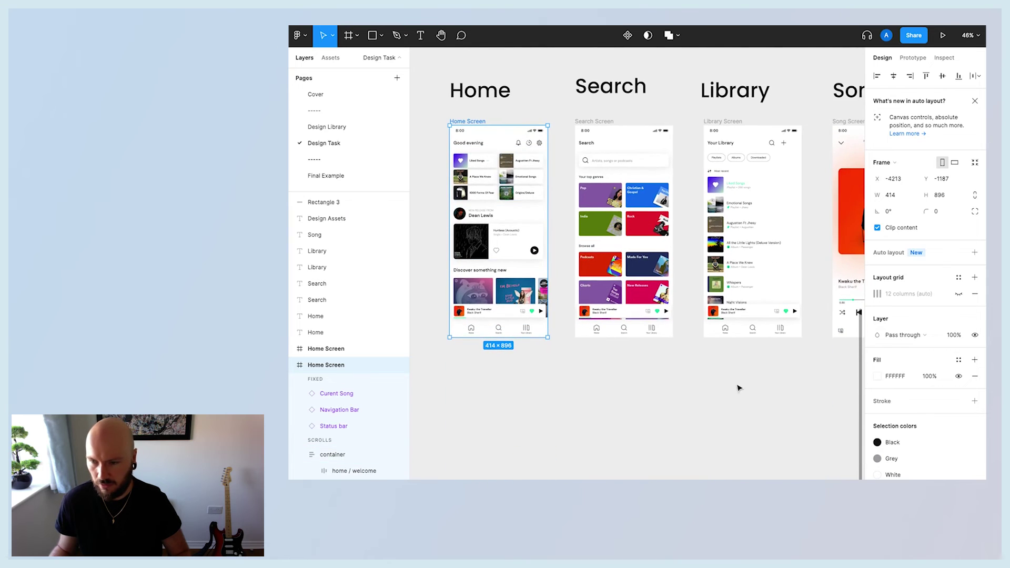
{"action": "left_click", "coordinate": [957, 360]}
{"action": "left_click", "coordinate": [968, 422]}
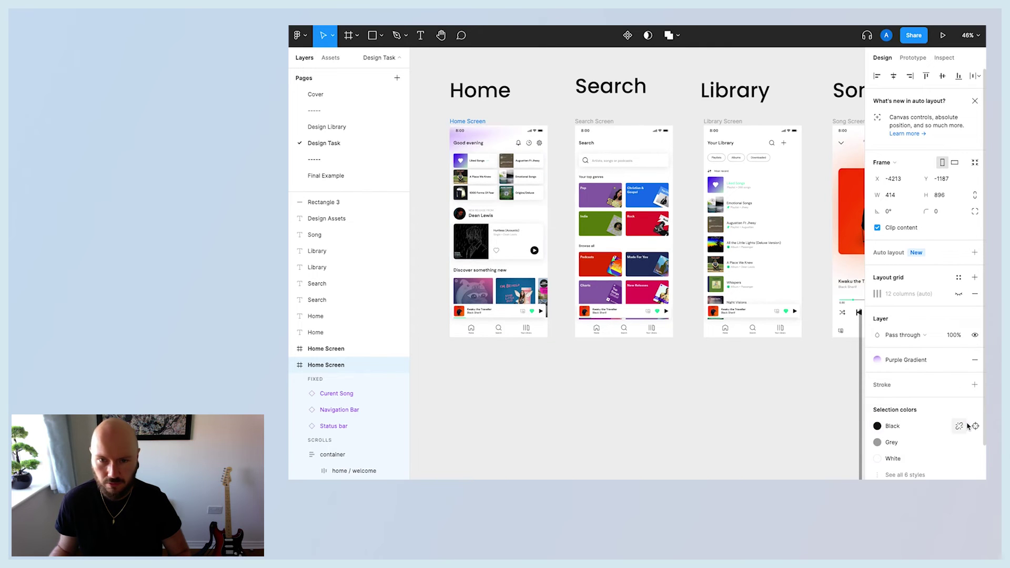
{"action": "left_click", "coordinate": [726, 438]}
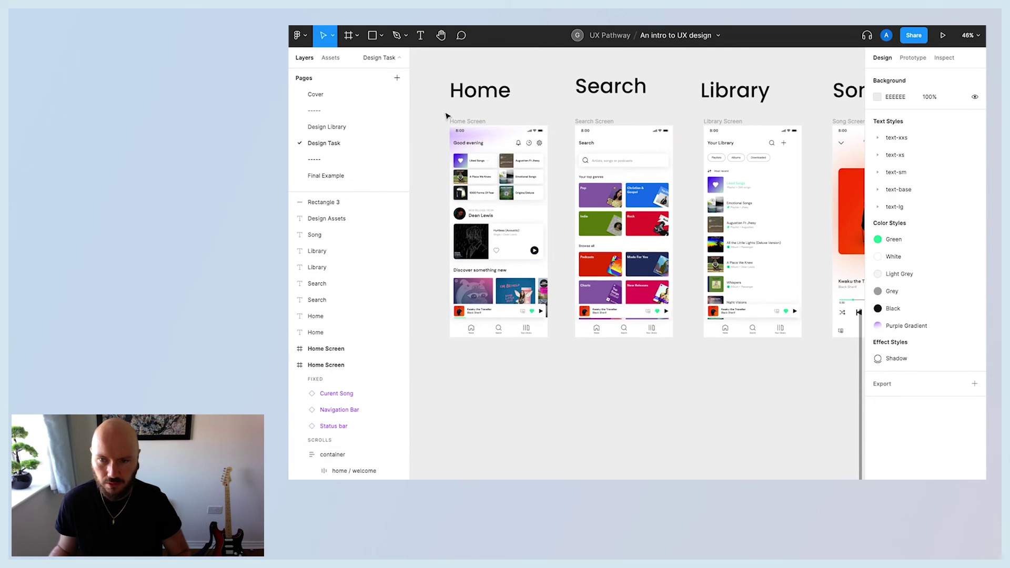
- Review the Home, Search, Library and Song screens side by side, including the navigation bars
{"action": "scroll", "coordinate": [646, 406], "scroll_direction": "right", "scroll_amount": 5}
{"action": "scroll", "coordinate": [645, 405], "scroll_direction": "left", "scroll_amount": 6}
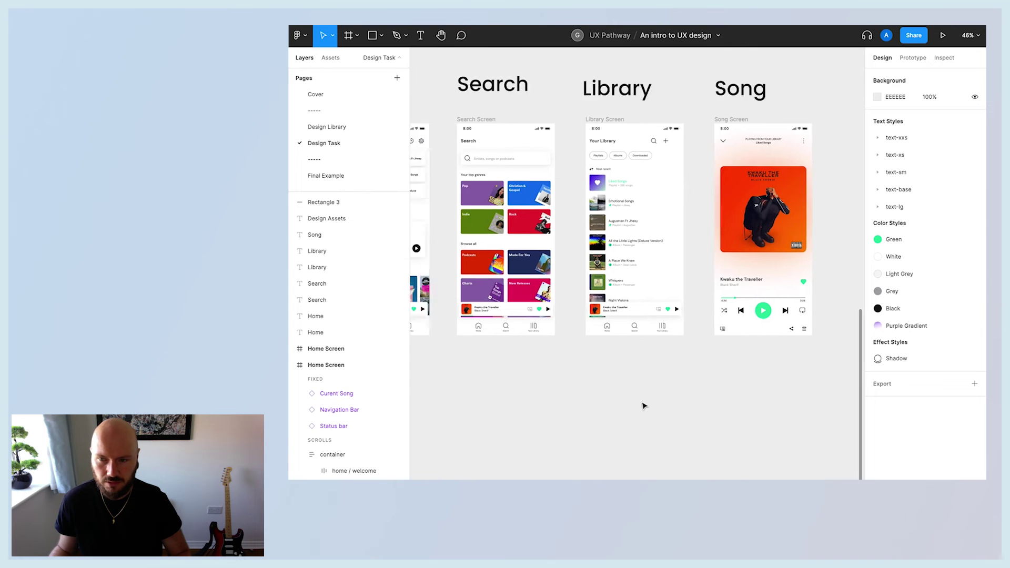
{"action": "scroll", "coordinate": [645, 405], "scroll_direction": "right", "scroll_amount": 2}
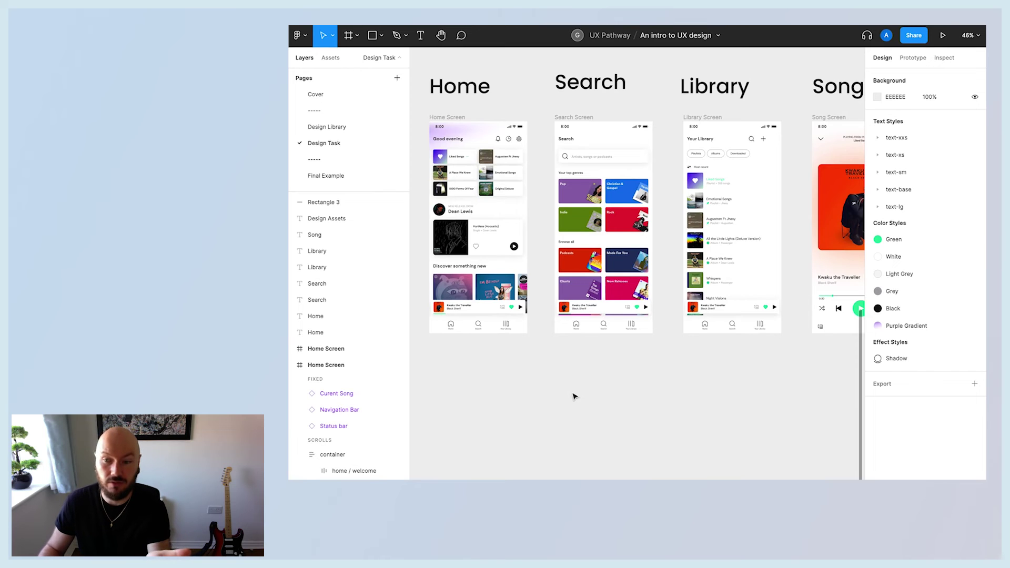
{"action": "scroll", "coordinate": [570, 395], "scroll_direction": "right", "scroll_amount": 1}
{"action": "scroll", "coordinate": [570, 394], "scroll_direction": "left", "scroll_amount": 3}
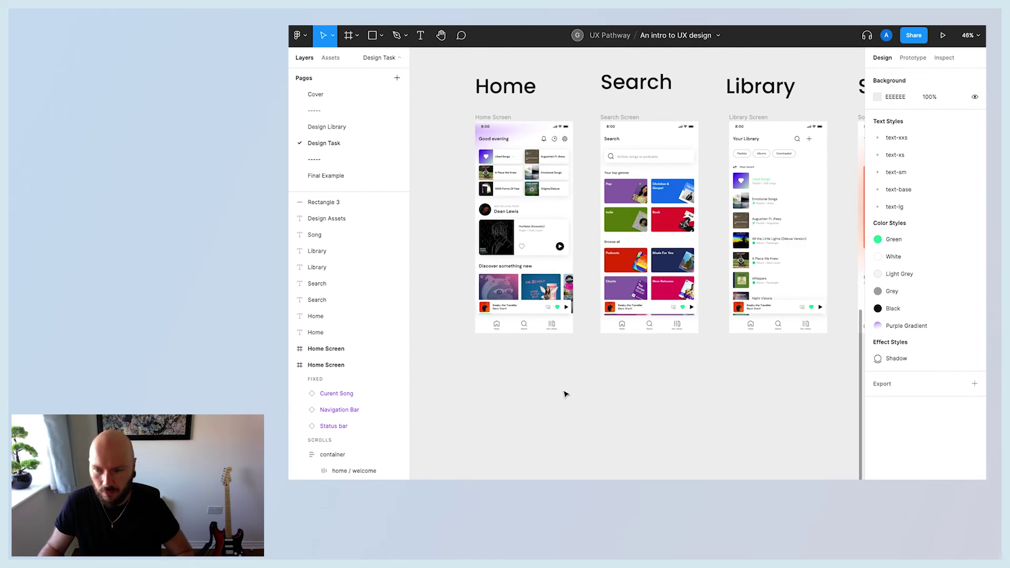
{"action": "scroll", "coordinate": [565, 394], "scroll_direction": "up", "scroll_amount": 2, "text": "ctrl"}
{"action": "scroll", "coordinate": [564, 393], "scroll_direction": "up", "scroll_amount": 3, "text": "ctrl"}
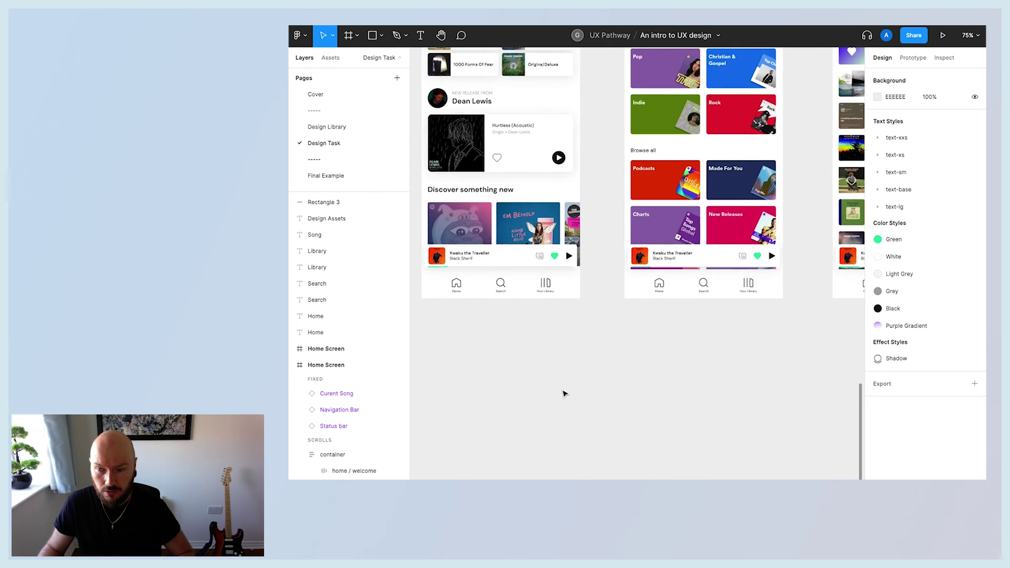
{"action": "scroll", "coordinate": [564, 393], "scroll_direction": "down", "scroll_amount": 3, "text": "ctrl"}
{"action": "scroll", "coordinate": [565, 394], "scroll_direction": "right", "scroll_amount": 2}
{"action": "scroll", "coordinate": [564, 393], "scroll_direction": "up", "scroll_amount": 1}
{"action": "scroll", "coordinate": [564, 393], "scroll_direction": "left", "scroll_amount": 1}
{"action": "scroll", "coordinate": [564, 394], "scroll_direction": "right", "scroll_amount": 1}
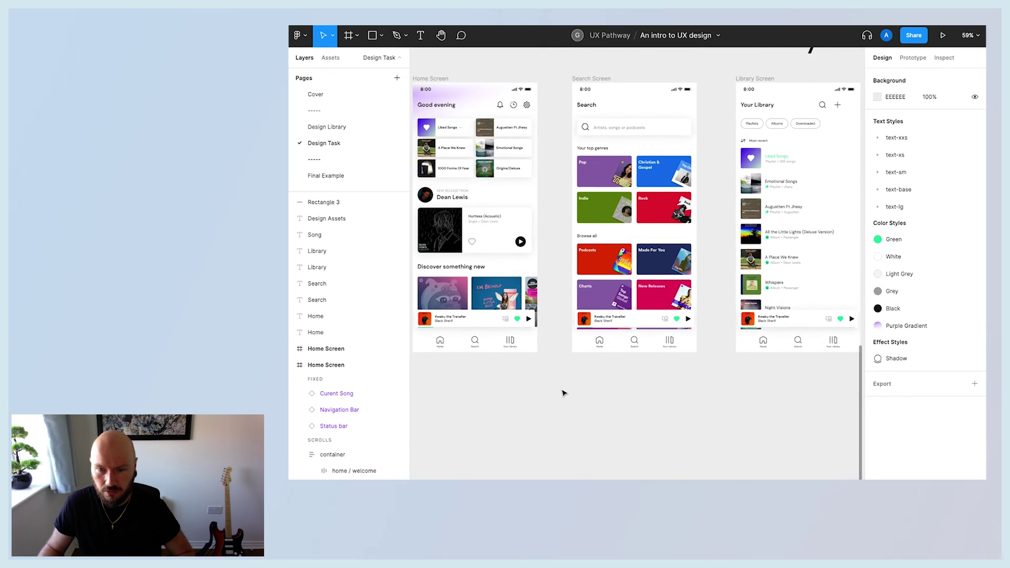
- Switch on the Active property of the Home nav link in the Home Screen's navigation bar
{"action": "double_click", "coordinate": [442, 344]}
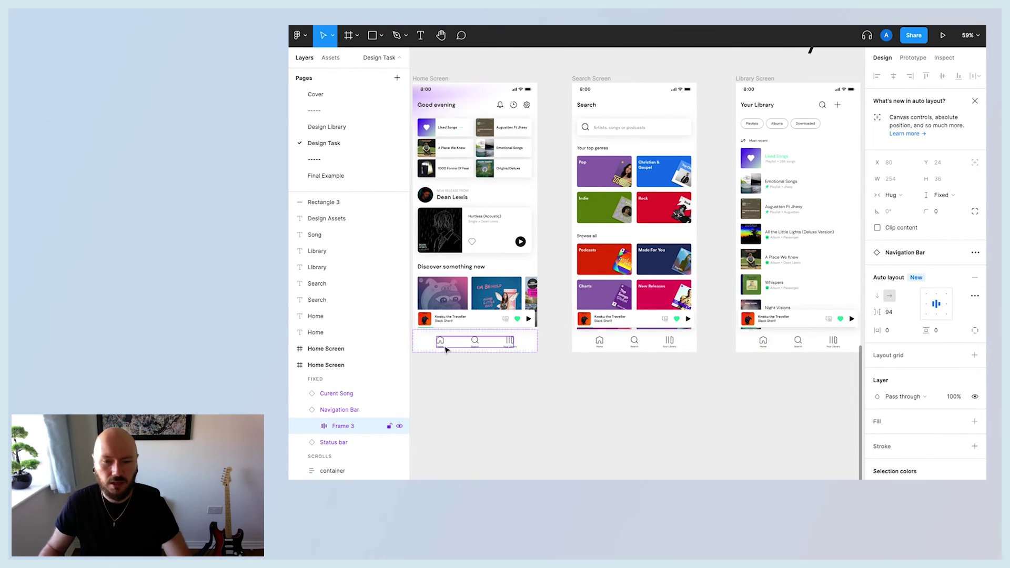
{"action": "left_click", "coordinate": [460, 401]}
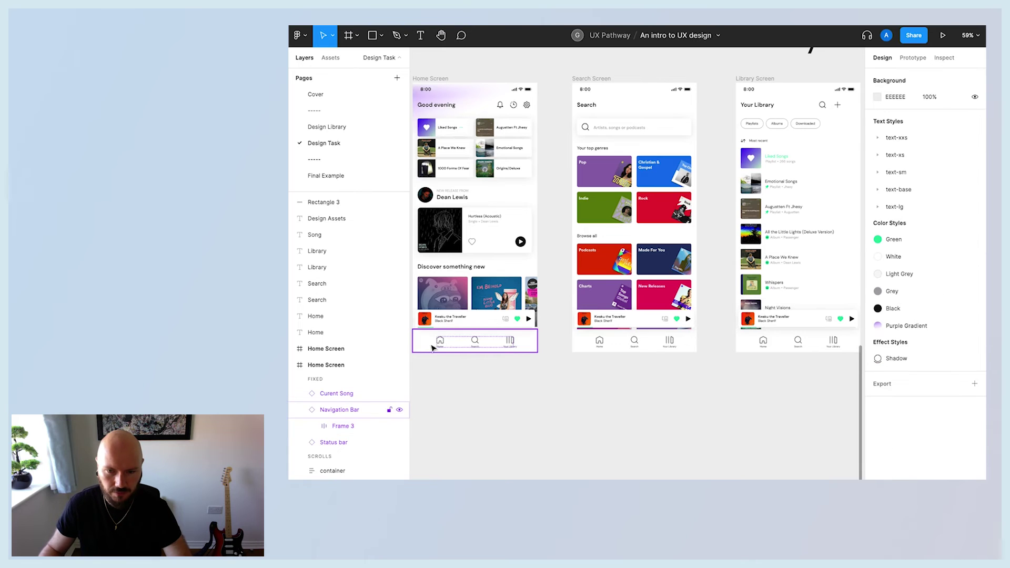
{"action": "left_click", "coordinate": [434, 347]}
{"action": "left_click", "coordinate": [311, 426]}
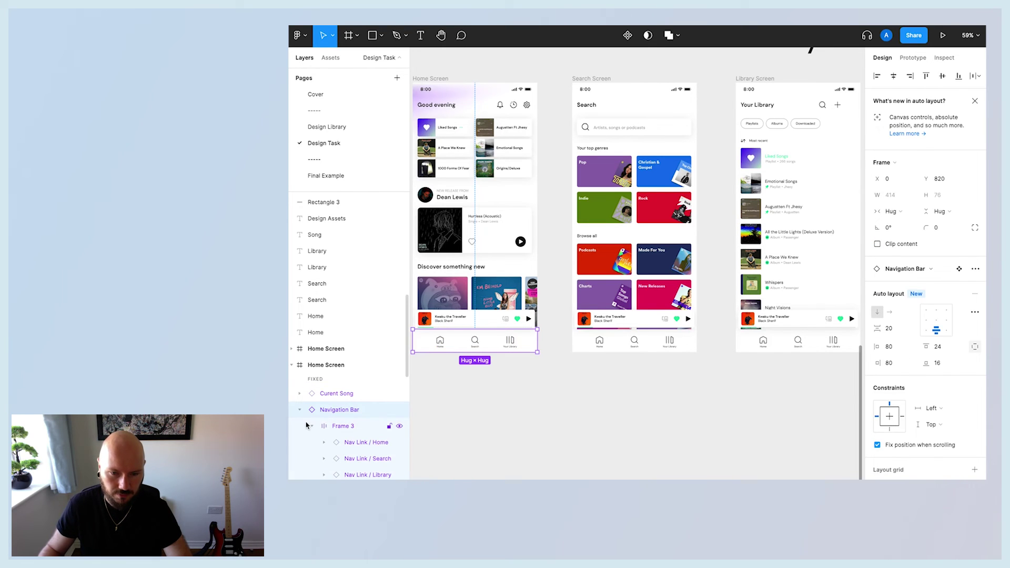
{"action": "left_click", "coordinate": [351, 443]}
{"action": "left_click", "coordinate": [353, 458]}
{"action": "left_click", "coordinate": [356, 475]}
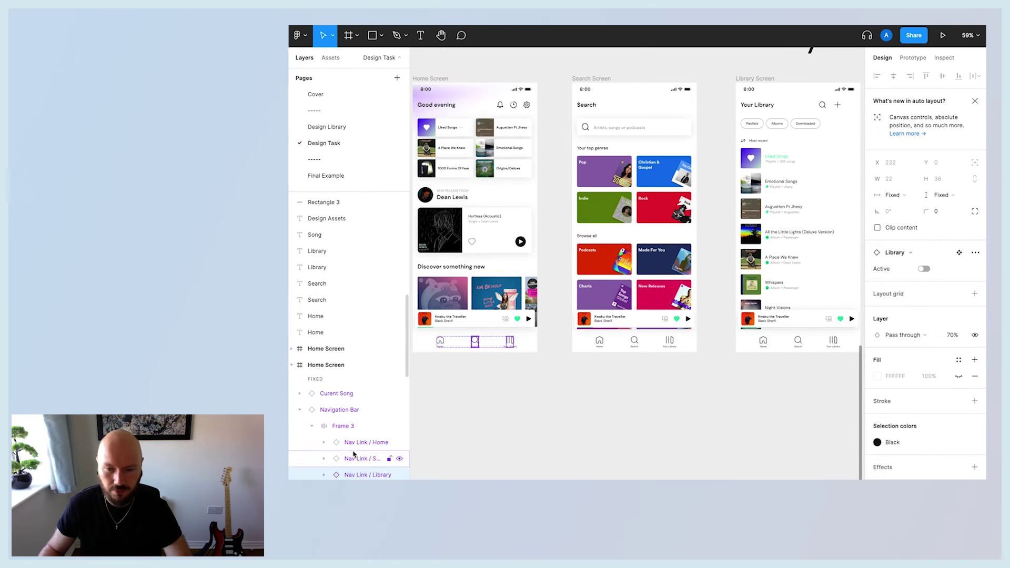
{"action": "left_click", "coordinate": [355, 445]}
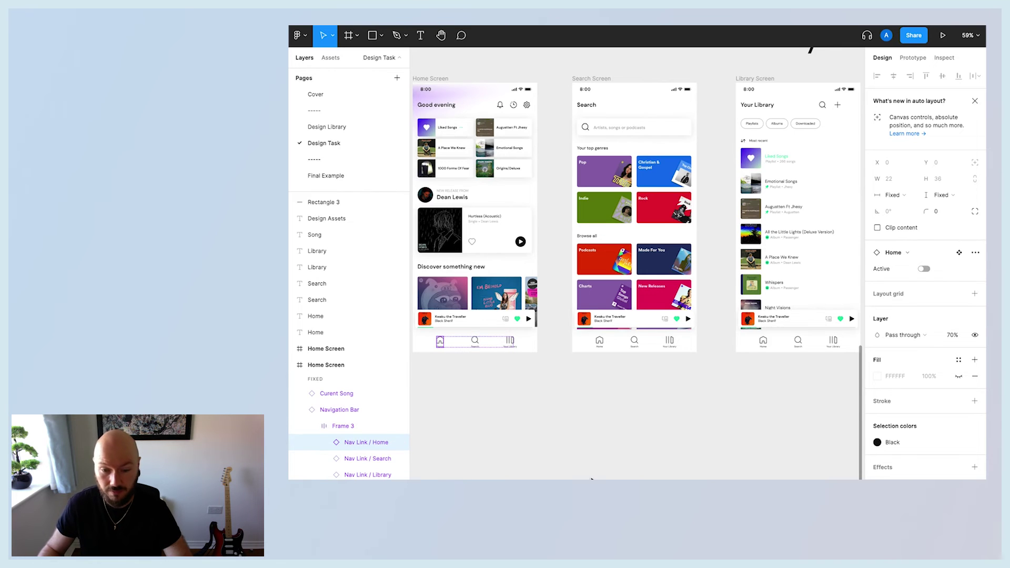
{"action": "scroll", "coordinate": [736, 389], "scroll_direction": "down", "scroll_amount": 1}
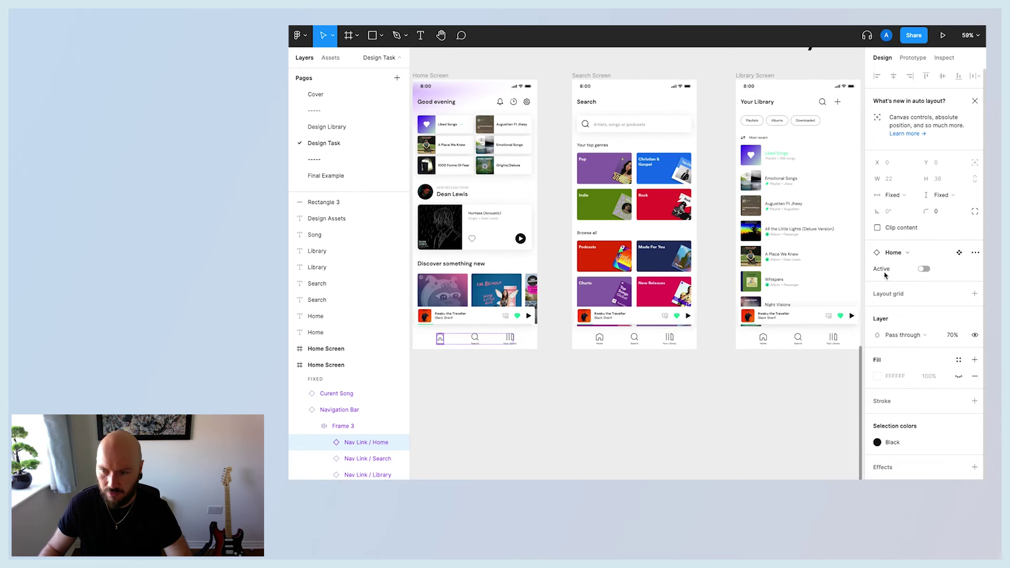
{"action": "left_click", "coordinate": [921, 270]}
{"action": "left_click", "coordinate": [526, 392]}
- Switch on the Active property of the Search nav link in the Search Screen's navigation bar
{"action": "key", "text": "shift+1"}
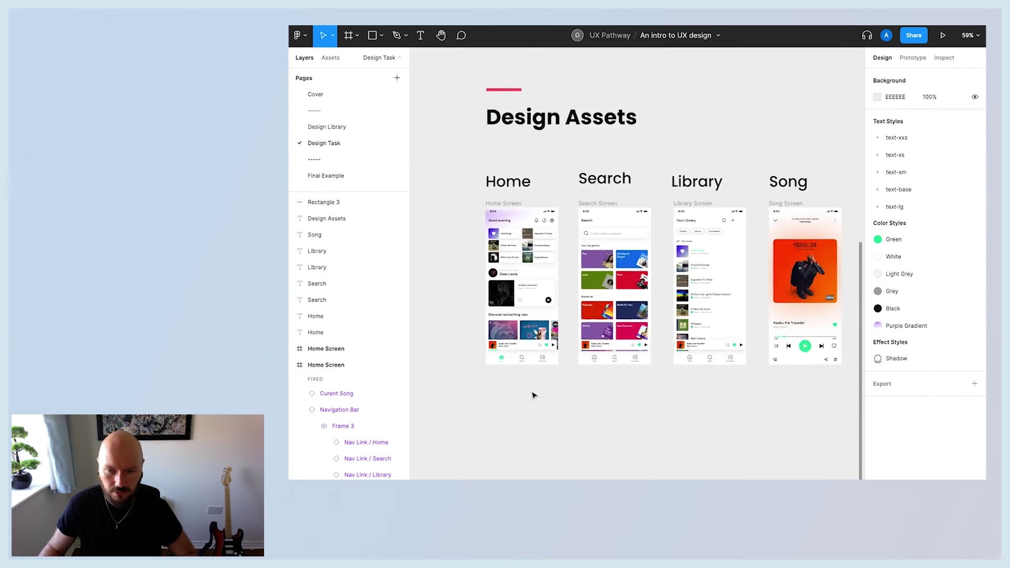
{"action": "scroll", "coordinate": [532, 393], "scroll_direction": "up", "scroll_amount": 5}
{"action": "scroll", "coordinate": [532, 394], "scroll_direction": "left", "scroll_amount": 2}
{"action": "scroll", "coordinate": [533, 393], "scroll_direction": "up", "scroll_amount": 2}
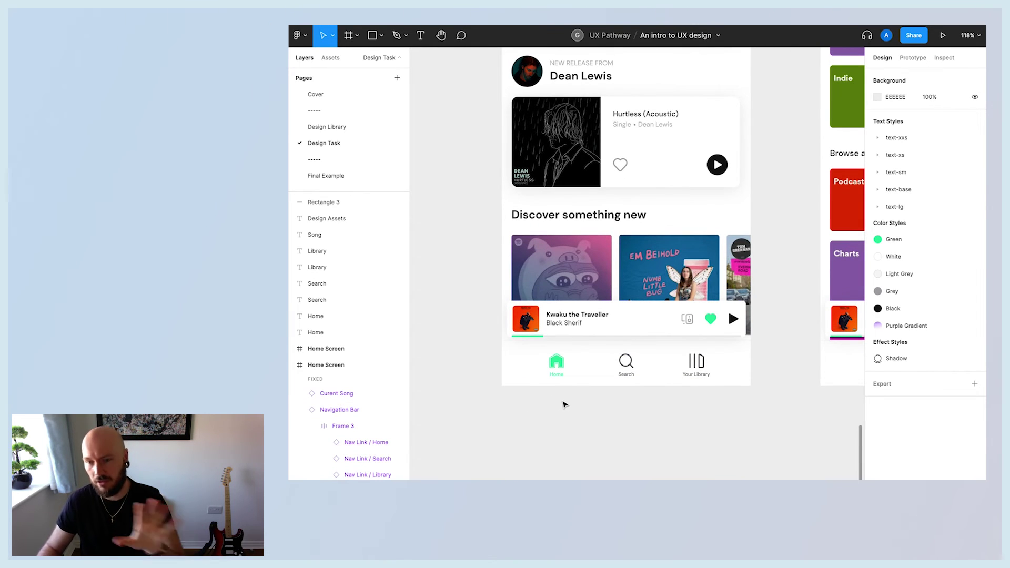
{"action": "scroll", "coordinate": [566, 403], "scroll_direction": "right", "scroll_amount": 5}
{"action": "scroll", "coordinate": [567, 403], "scroll_direction": "right", "scroll_amount": 5}
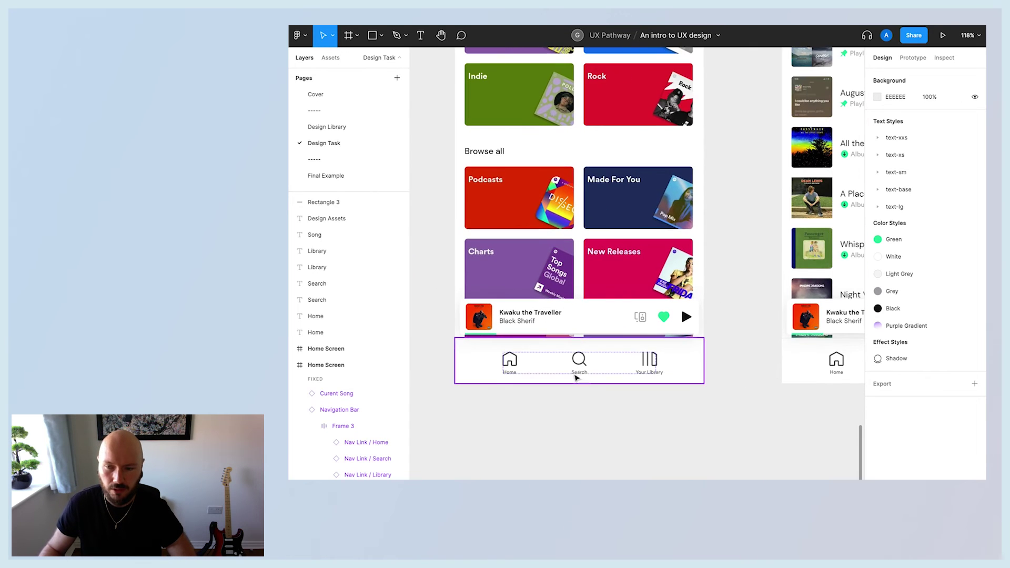
{"action": "left_click", "coordinate": [579, 368]}
{"action": "left_click", "coordinate": [579, 368]}
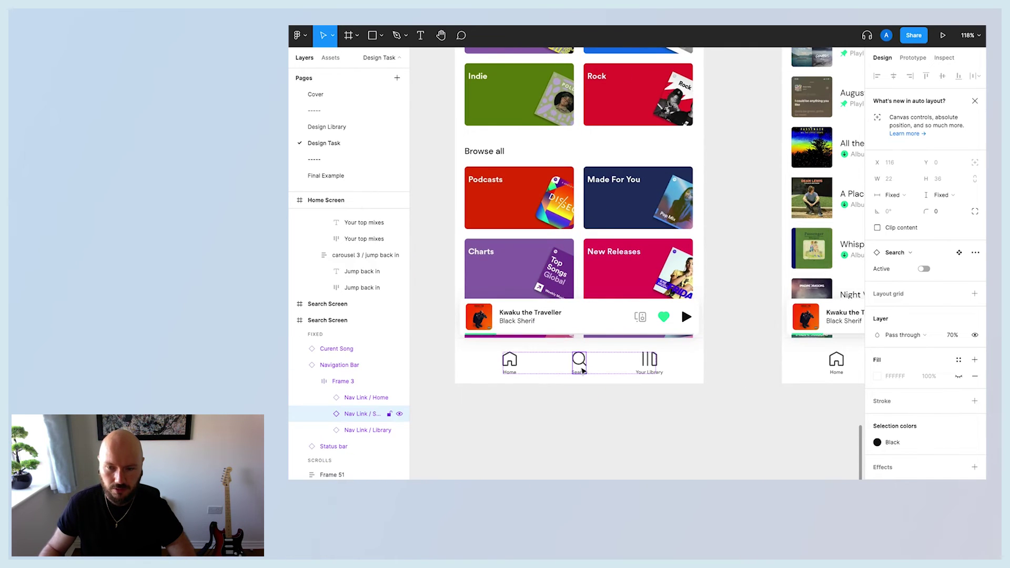
{"action": "left_click", "coordinate": [924, 269]}
{"action": "left_click", "coordinate": [690, 426]}
- Switch on the Active property of the Library nav link in the Library Screen's navigation bar
{"action": "scroll", "coordinate": [793, 402], "scroll_direction": "right", "scroll_amount": 5}
{"action": "left_click", "coordinate": [758, 363]}
{"action": "left_click", "coordinate": [757, 363]}
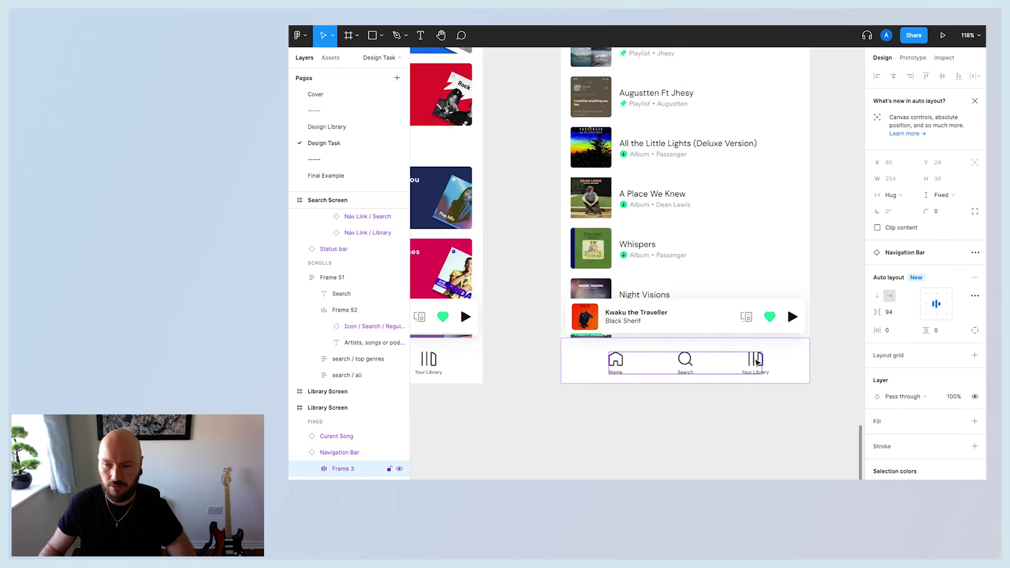
{"action": "left_click", "coordinate": [756, 362]}
{"action": "left_click", "coordinate": [925, 269]}
{"action": "left_click", "coordinate": [737, 451]}
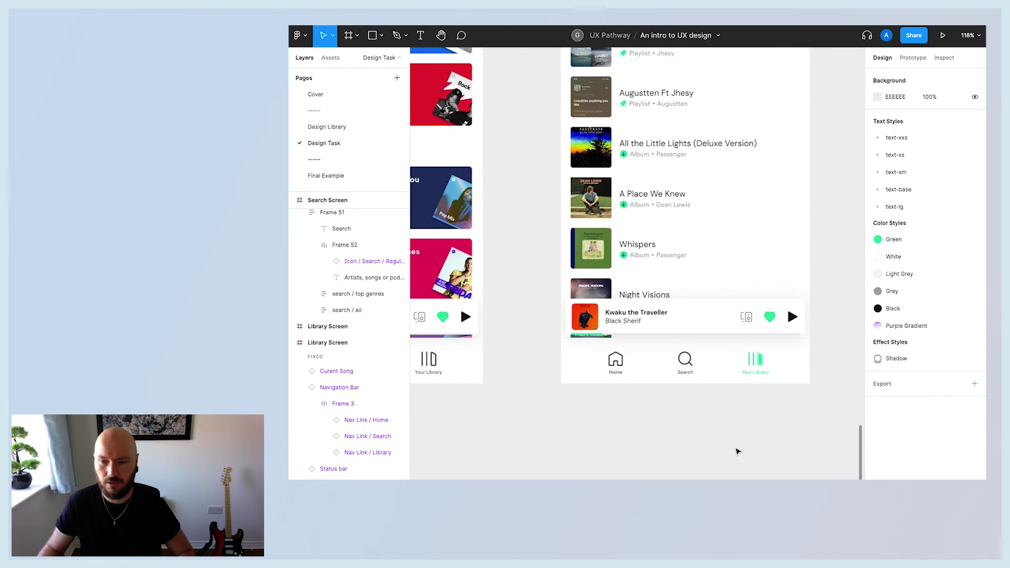
- Connect the Home Screen's Home nav link to the Search Screen as an on-click prototype interaction with a Dissolve animation
{"action": "scroll", "coordinate": [737, 451], "scroll_direction": "up", "scroll_amount": 2}
{"action": "scroll", "coordinate": [737, 451], "scroll_direction": "down", "scroll_amount": 8}
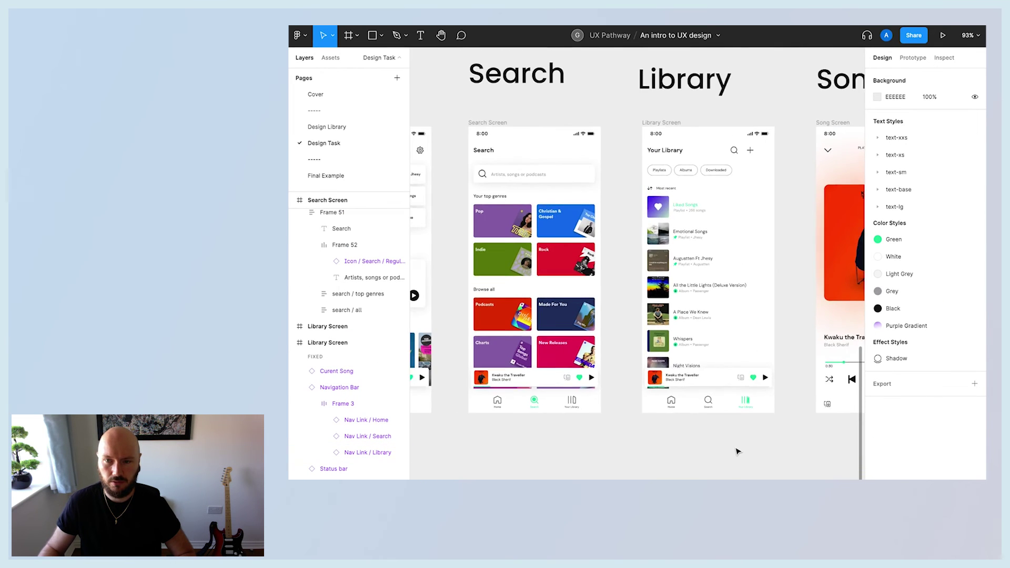
{"action": "scroll", "coordinate": [737, 451], "scroll_direction": "left", "scroll_amount": 6}
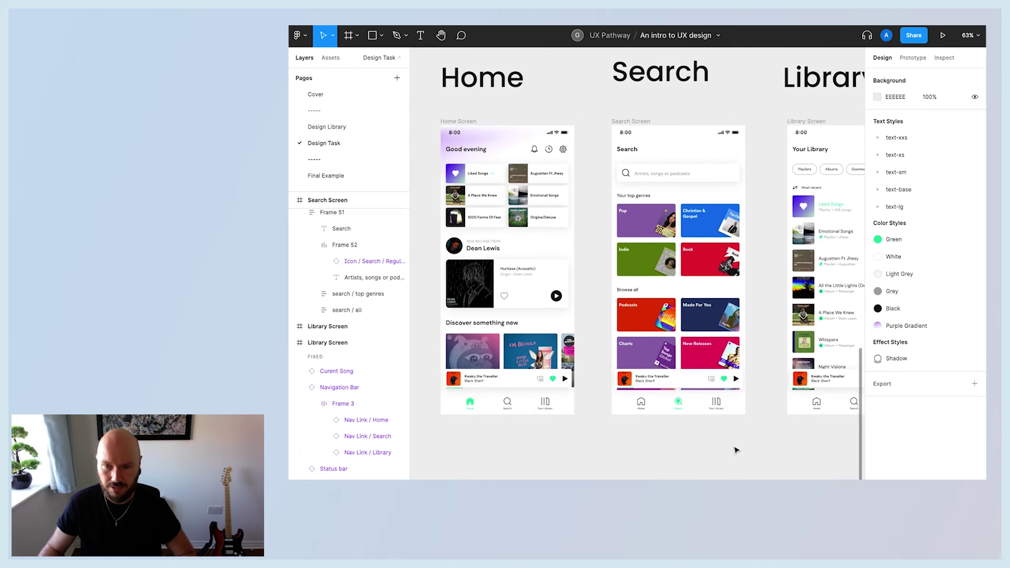
{"action": "left_click", "coordinate": [913, 58]}
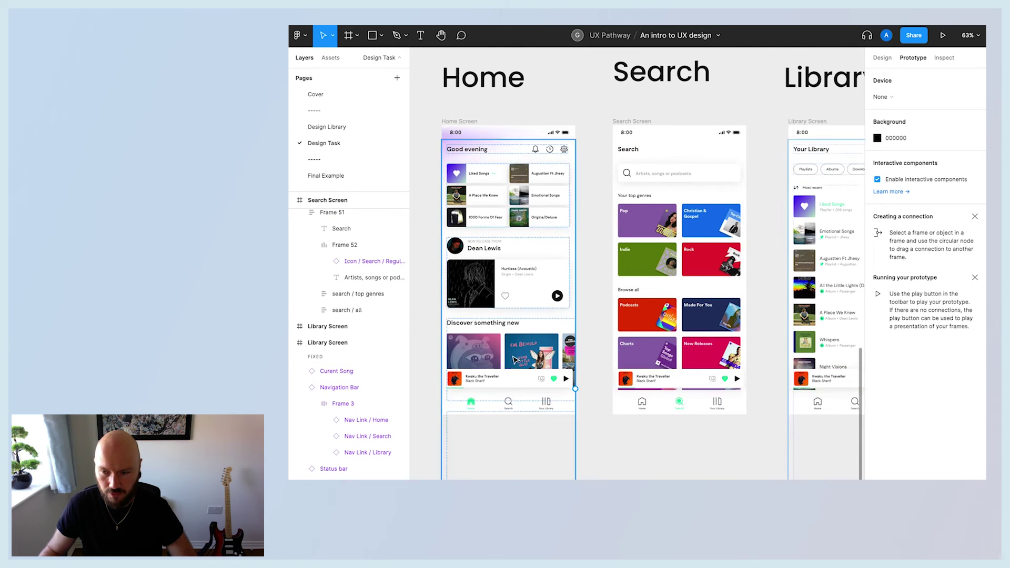
{"action": "double_click", "coordinate": [473, 406]}
{"action": "left_click", "coordinate": [473, 406]}
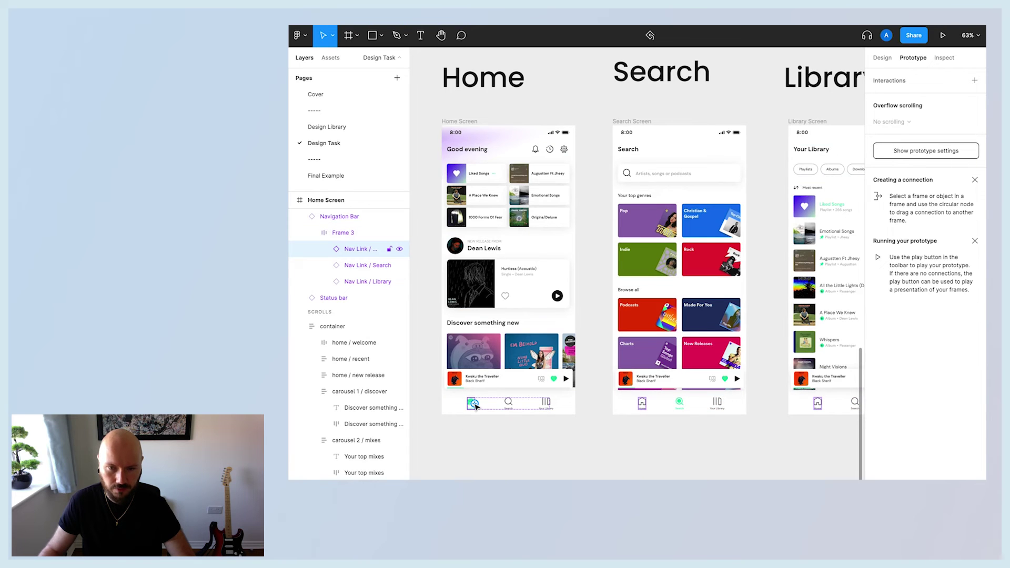
{"action": "left_click_drag", "start_coordinate": [475, 405], "coordinate": [664, 229]}
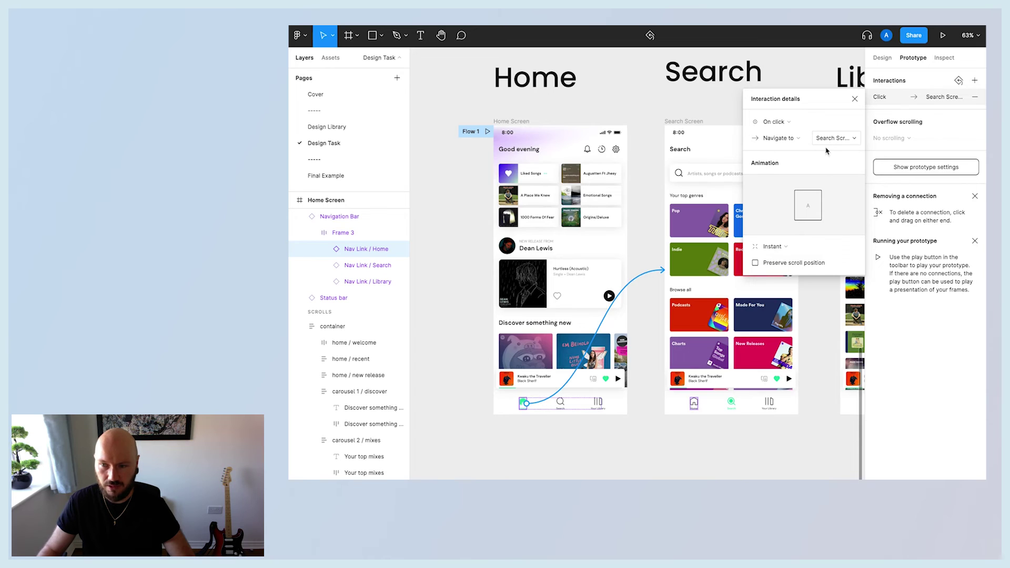
{"action": "left_click", "coordinate": [784, 248]}
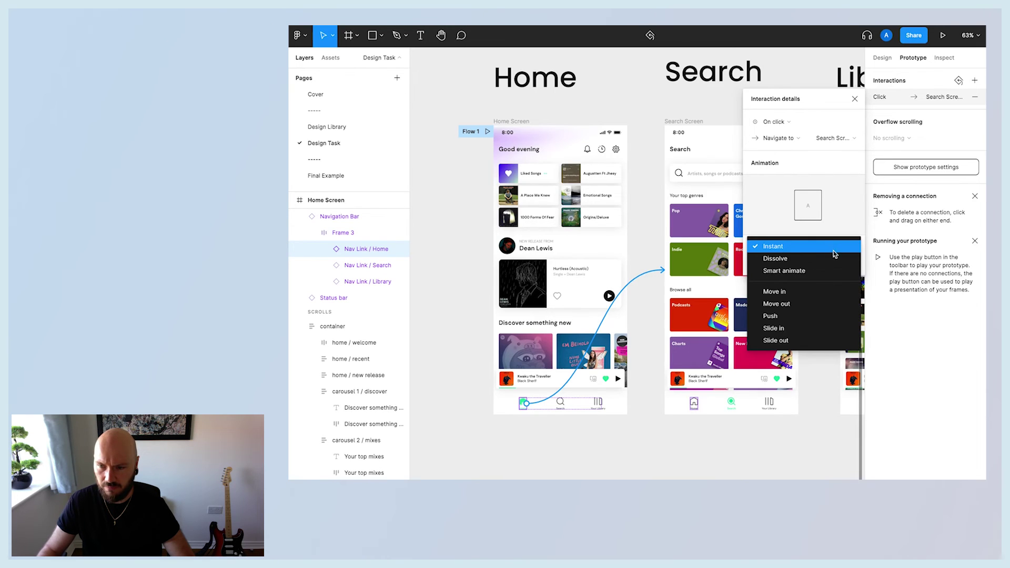
{"action": "left_click", "coordinate": [774, 261]}
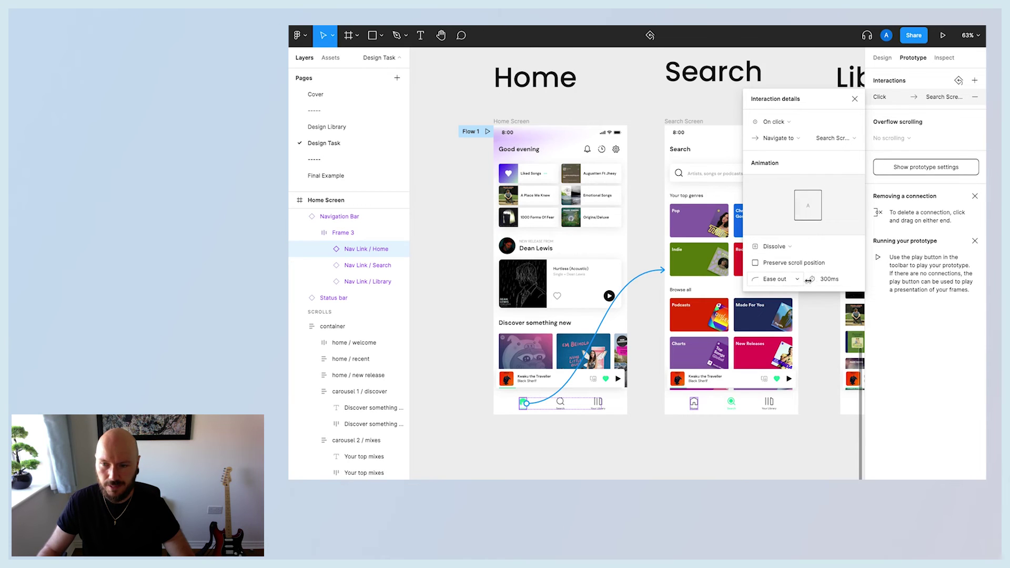
- Set the Dissolve animation's duration to 150 ms for the Home nav link's interaction with the Search Screen
{"action": "left_click", "coordinate": [786, 283]}
{"action": "left_click", "coordinate": [786, 283]}
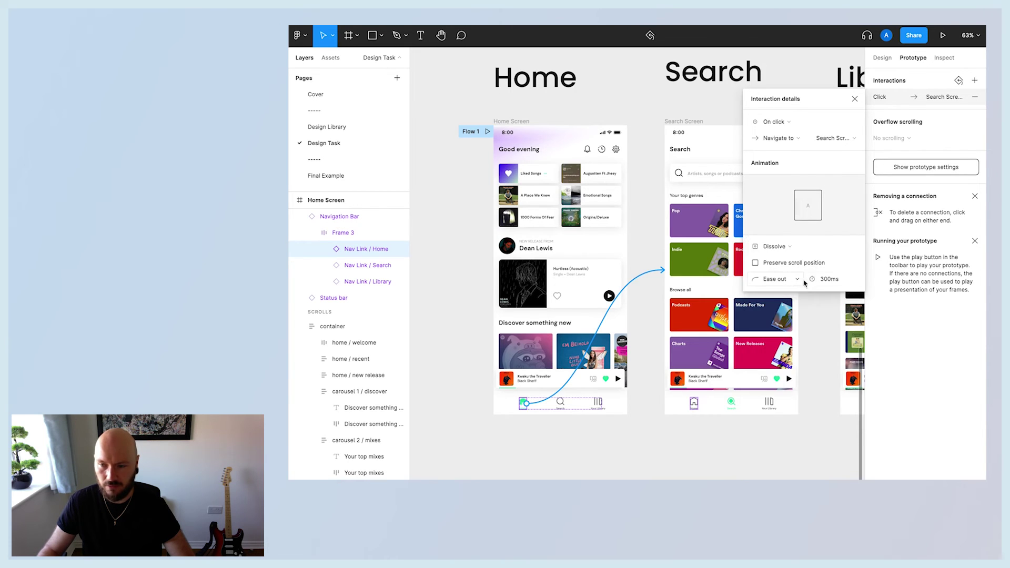
{"action": "left_click", "coordinate": [822, 281]}
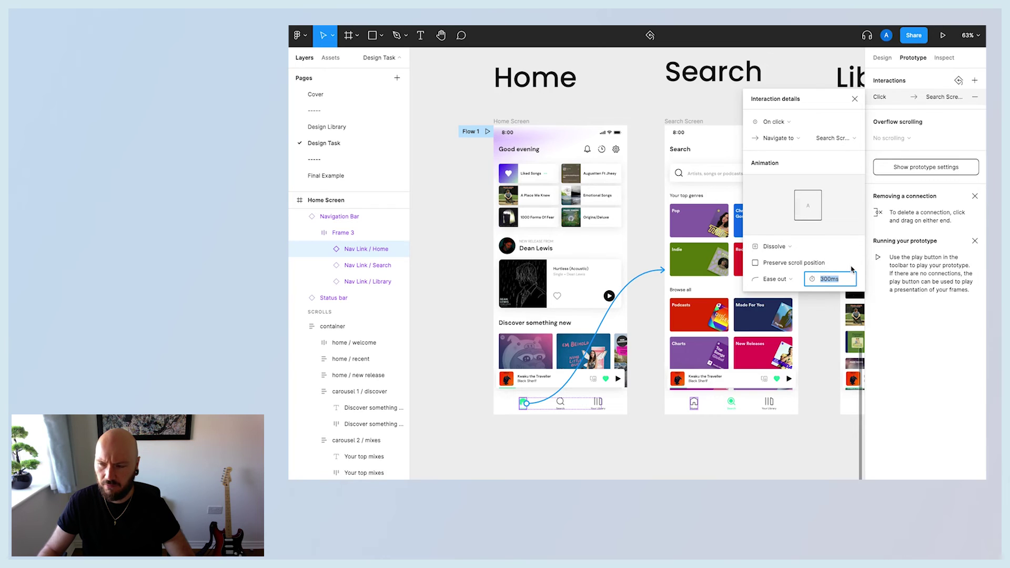
{"action": "type", "text": "150"}
{"action": "key", "text": "Return"}
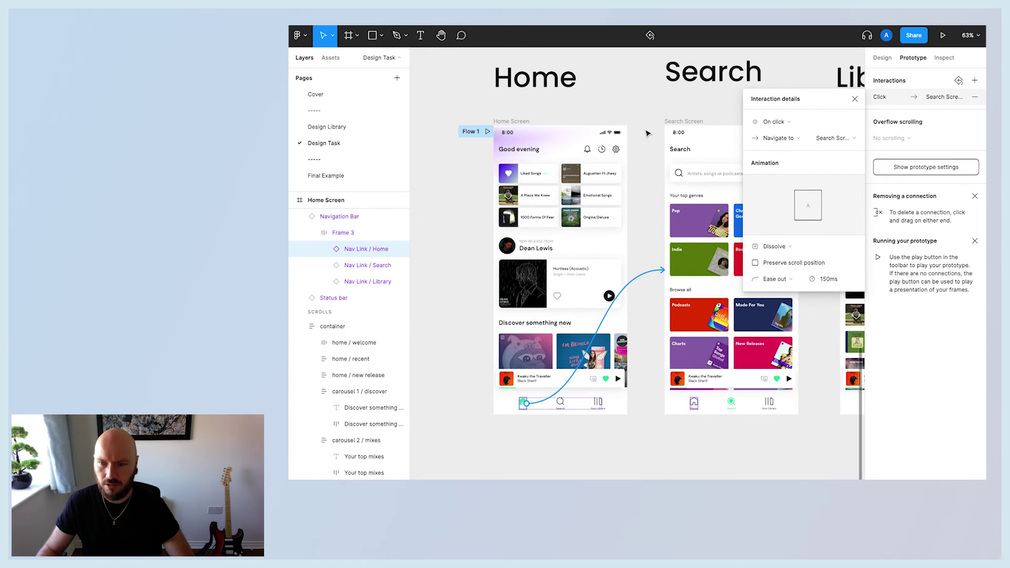
{"action": "left_click", "coordinate": [855, 99]}
- Remove the prototype connection from the Home Screen's Home nav link to the Search Screen
{"action": "scroll", "coordinate": [642, 251], "scroll_direction": "right", "scroll_amount": 3}
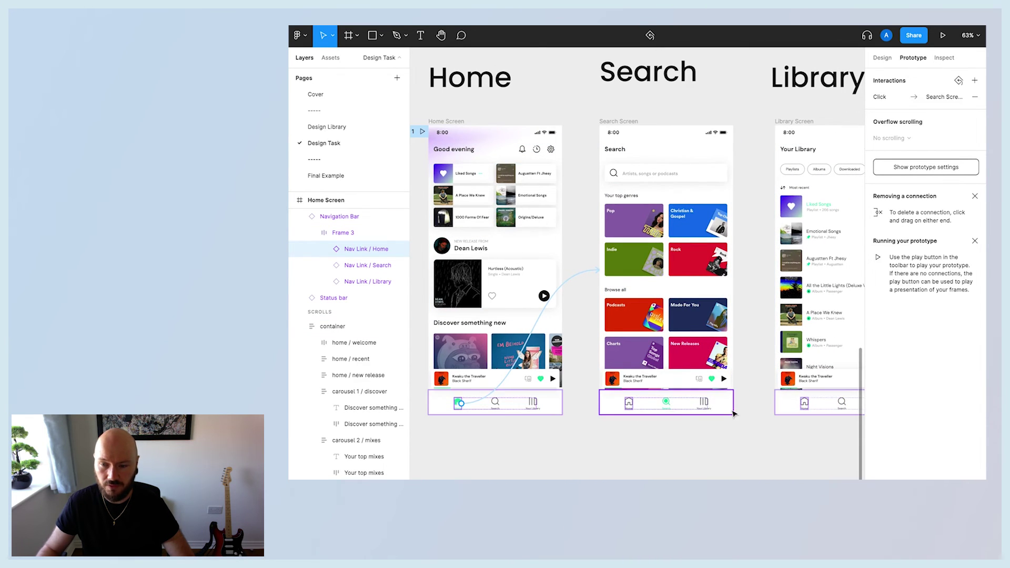
{"action": "scroll", "coordinate": [733, 412], "scroll_direction": "right", "scroll_amount": 2}
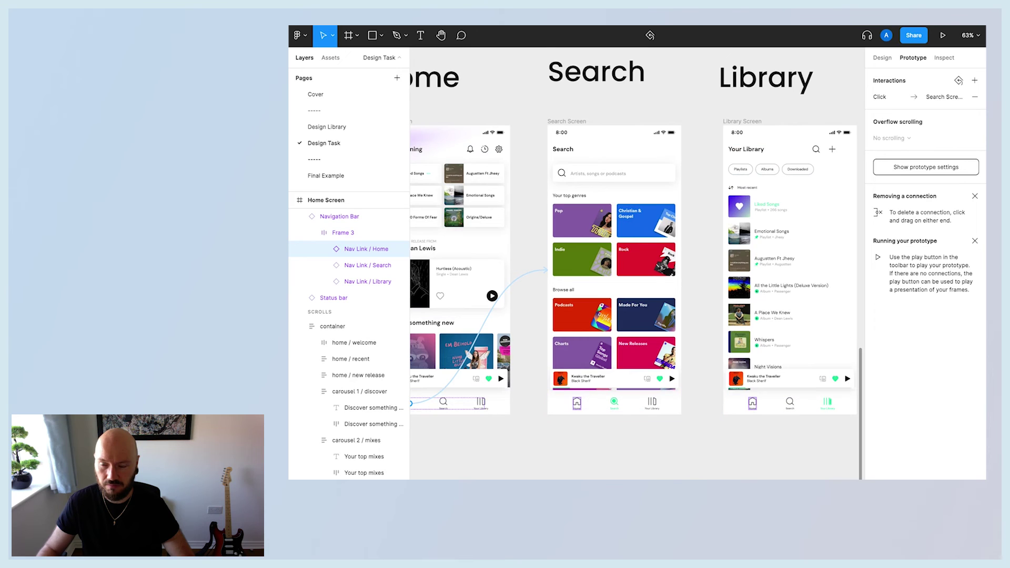
{"action": "scroll", "coordinate": [591, 476], "scroll_direction": "left", "scroll_amount": 2}
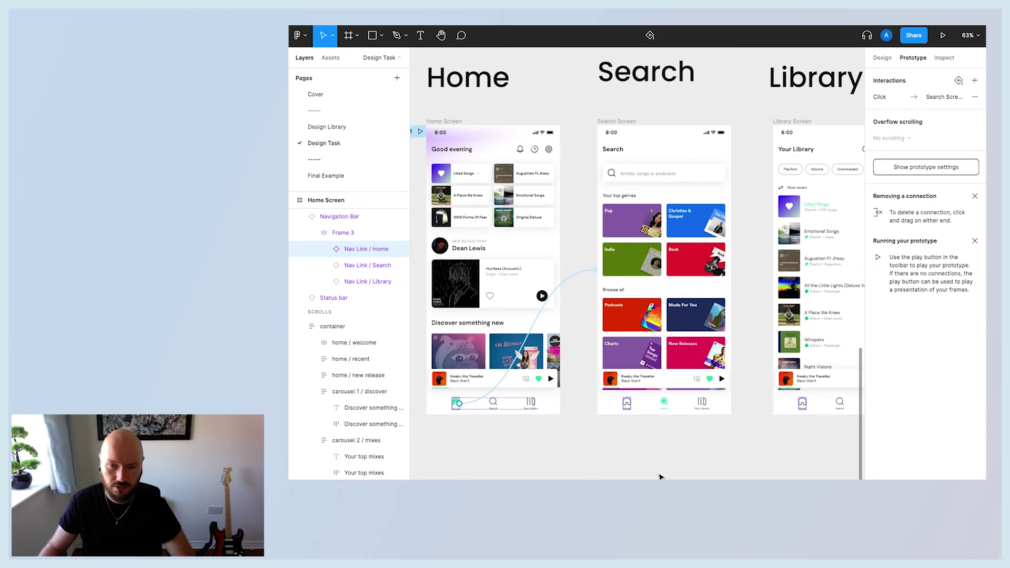
{"action": "double_click", "coordinate": [494, 402]}
{"action": "key", "text": "Escape"}
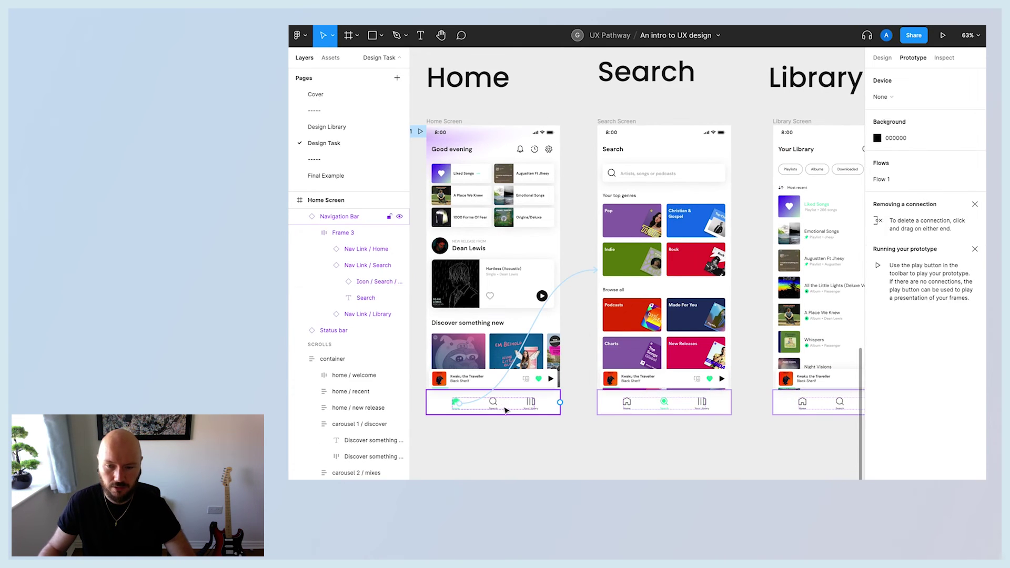
{"action": "double_click", "coordinate": [497, 408]}
{"action": "double_click", "coordinate": [494, 408]}
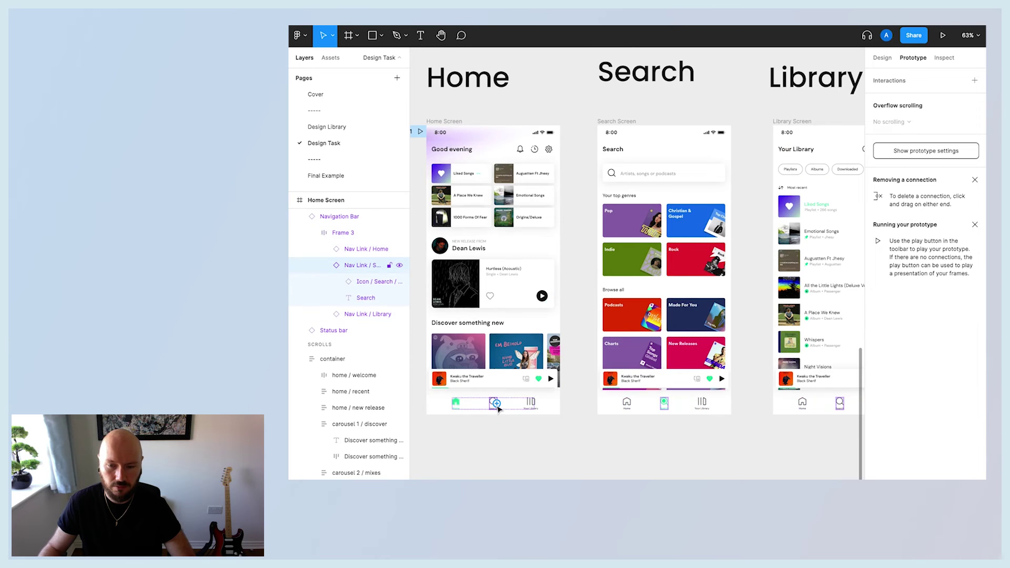
{"action": "left_click", "coordinate": [455, 403]}
{"action": "left_click_drag", "start_coordinate": [459, 403], "coordinate": [572, 281]}
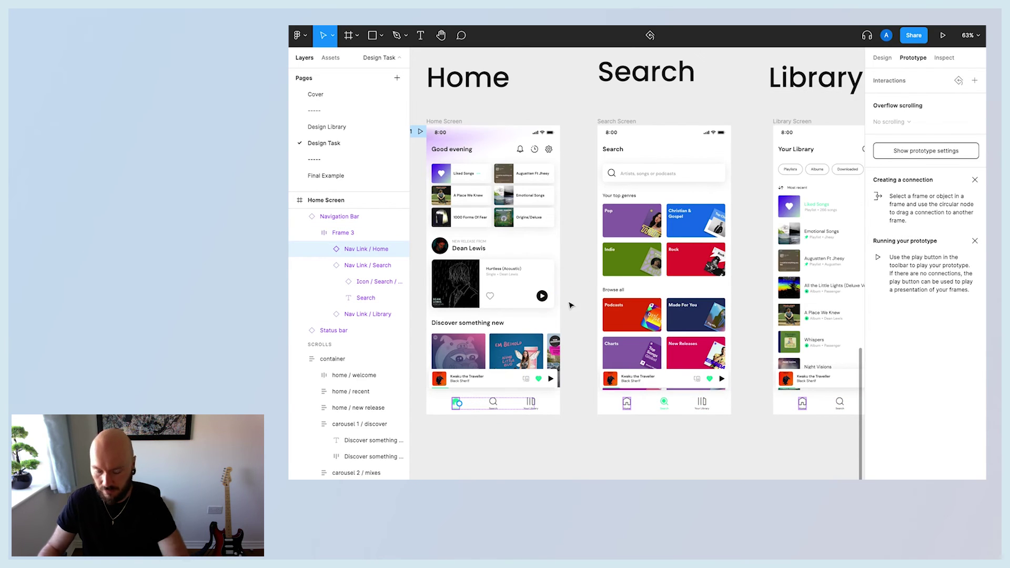
- Connect the Home Screen's Search nav link to the Search Screen and its Library nav link to the Library Screen
{"action": "left_click", "coordinate": [494, 405]}
{"action": "left_click_drag", "start_coordinate": [497, 404], "coordinate": [596, 271]}
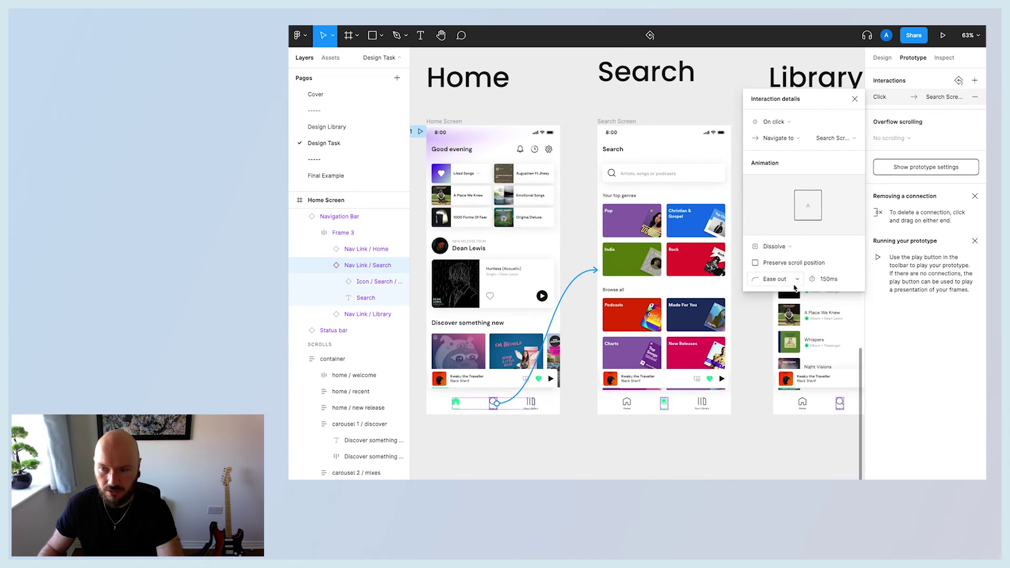
{"action": "left_click", "coordinate": [855, 100]}
{"action": "left_click", "coordinate": [533, 403]}
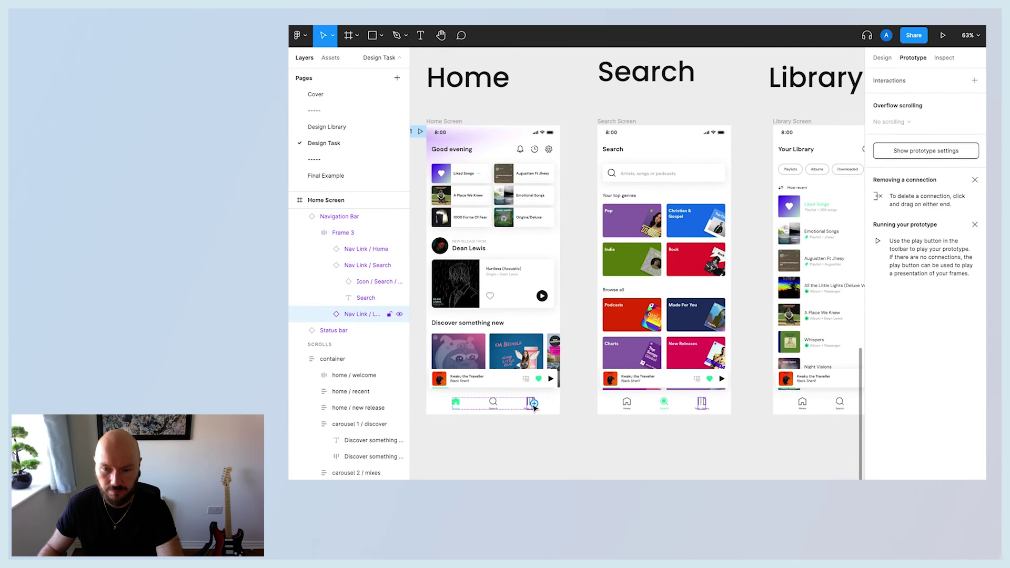
{"action": "left_click_drag", "start_coordinate": [534, 406], "coordinate": [779, 221]}
- Connect the Search Screen's Home nav link to the Home Screen and its Library nav link to the Library Screen
{"action": "left_click", "coordinate": [630, 408]}
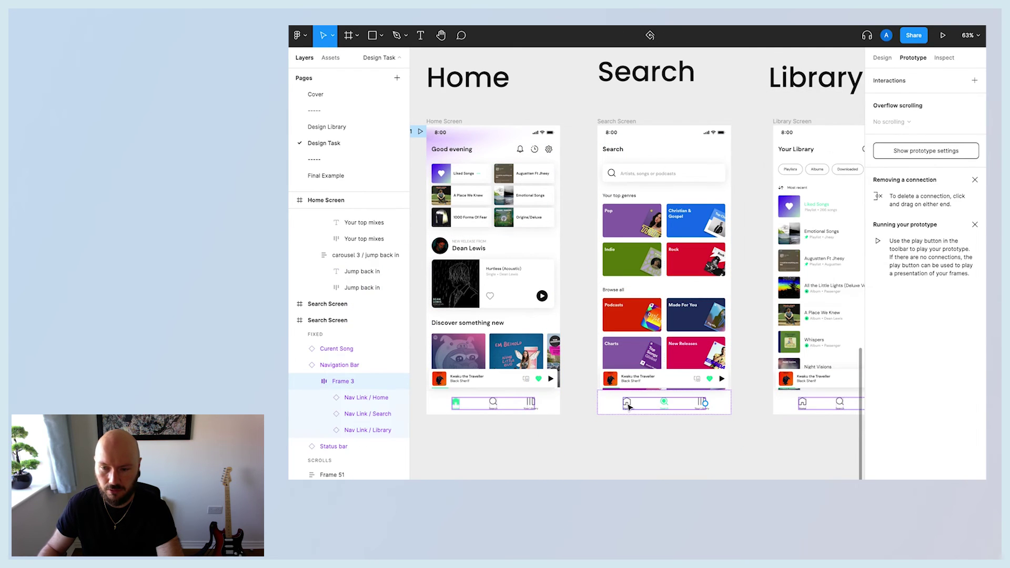
{"action": "left_click", "coordinate": [628, 407]}
{"action": "left_click_drag", "start_coordinate": [631, 404], "coordinate": [560, 271]}
{"action": "left_click", "coordinate": [701, 405]}
{"action": "scroll", "coordinate": [701, 405], "scroll_direction": "right", "scroll_amount": 3}
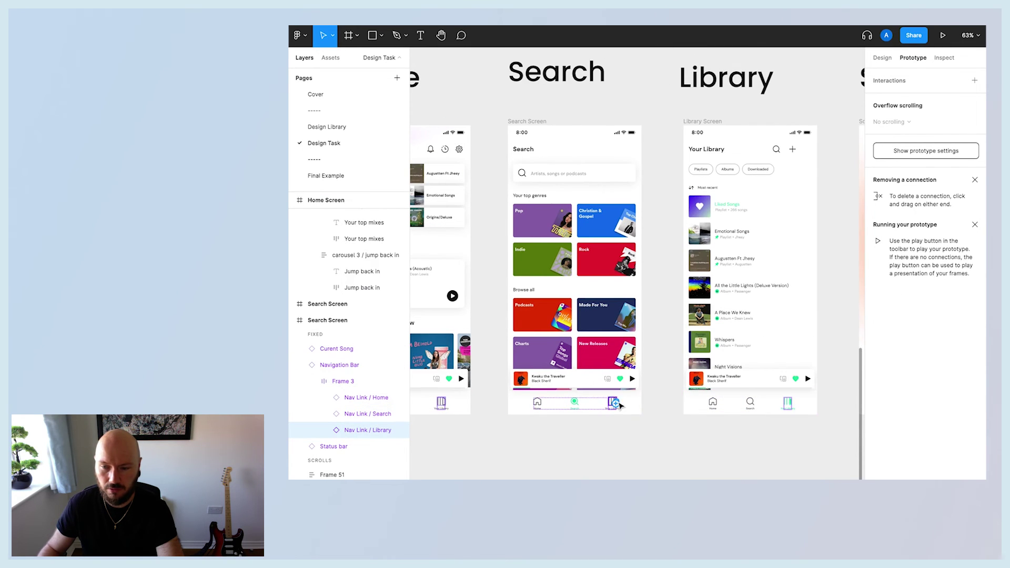
{"action": "left_click_drag", "start_coordinate": [612, 403], "coordinate": [679, 269]}
{"action": "left_click_drag", "start_coordinate": [688, 323], "coordinate": [689, 324]}
- Connect the Library Screen's Home nav link to the Home Screen and its Search nav link to the Search Screen
{"action": "double_click", "coordinate": [711, 407]}
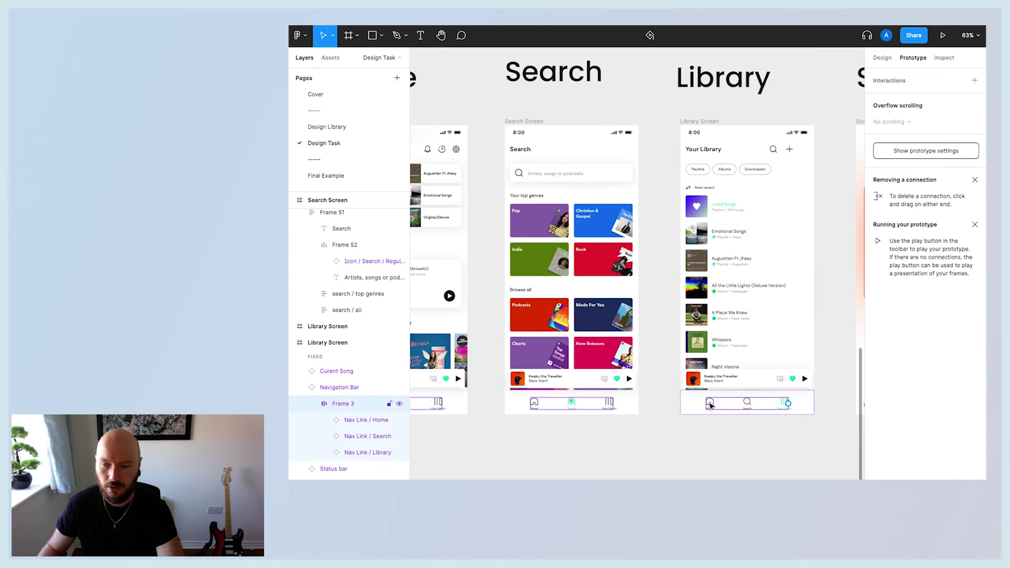
{"action": "double_click", "coordinate": [711, 407]}
{"action": "left_click_drag", "start_coordinate": [715, 404], "coordinate": [451, 293]}
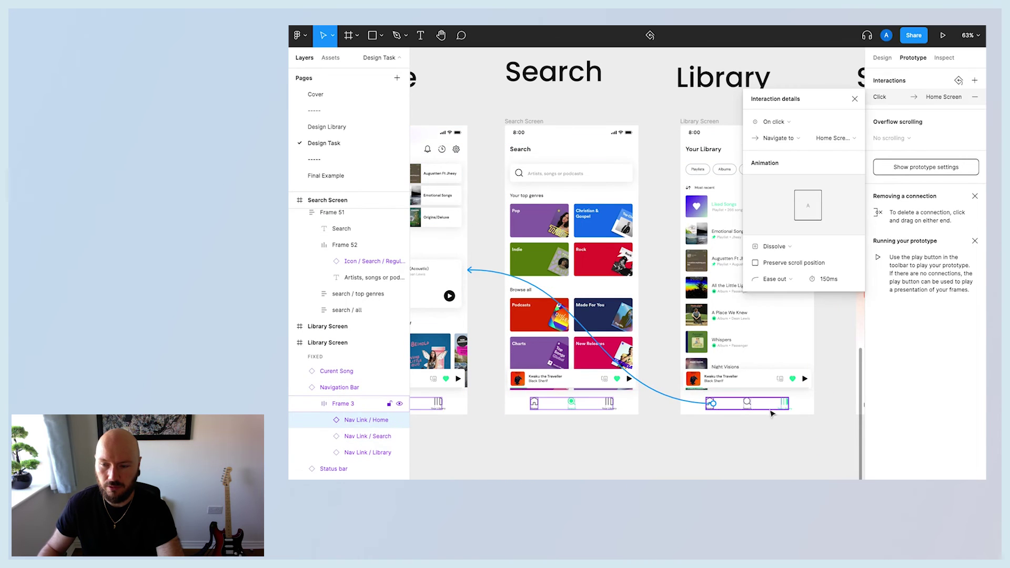
{"action": "left_click", "coordinate": [748, 404]}
{"action": "left_click_drag", "start_coordinate": [750, 404], "coordinate": [638, 269]}
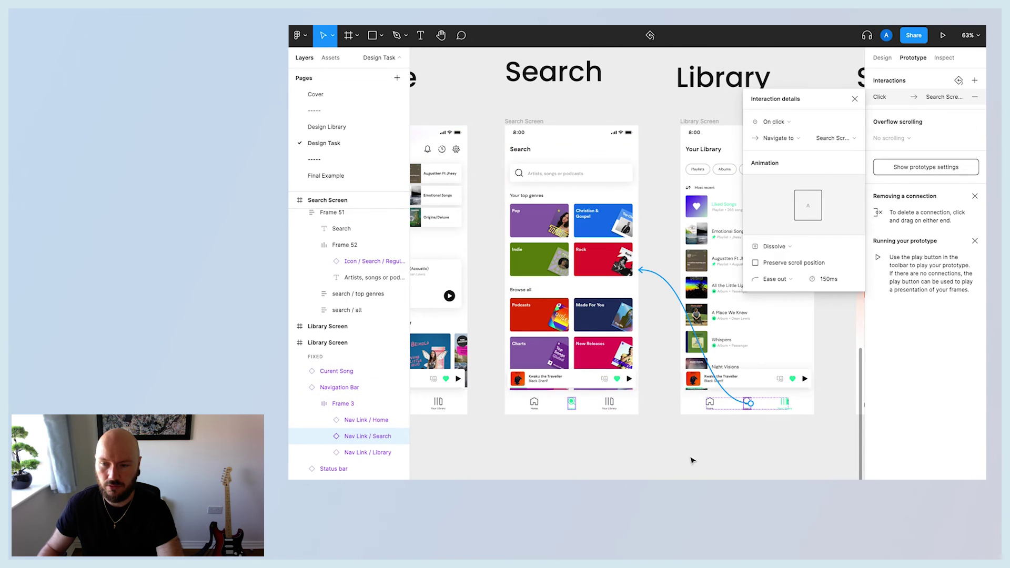
{"action": "left_click", "coordinate": [693, 462]}
- Rename the flow starting point on the Home Screen to "Prototype"
{"action": "scroll", "coordinate": [693, 461], "scroll_direction": "left", "scroll_amount": 3}
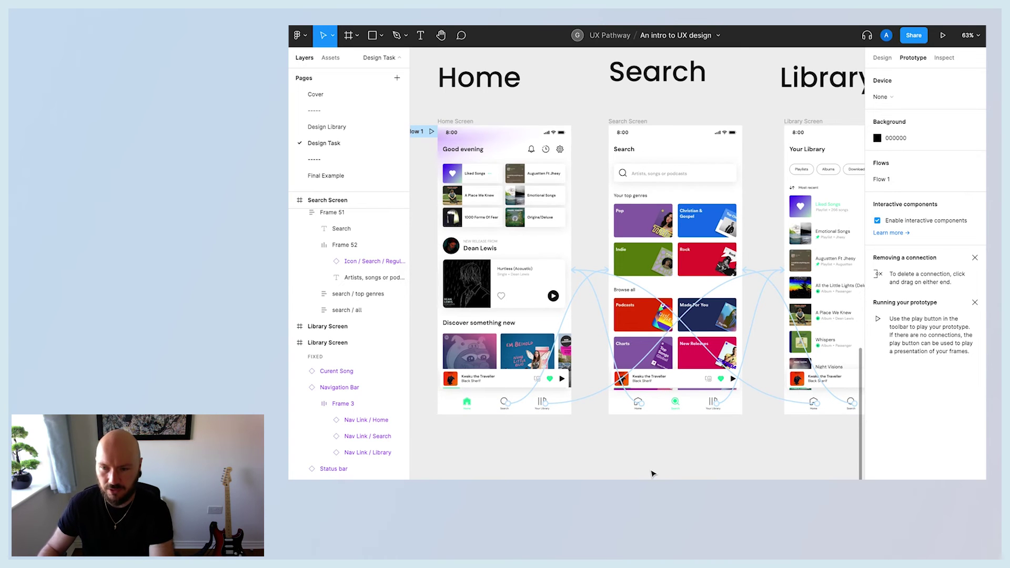
{"action": "scroll", "coordinate": [653, 471], "scroll_direction": "left", "scroll_amount": 2}
{"action": "left_click", "coordinate": [442, 135]}
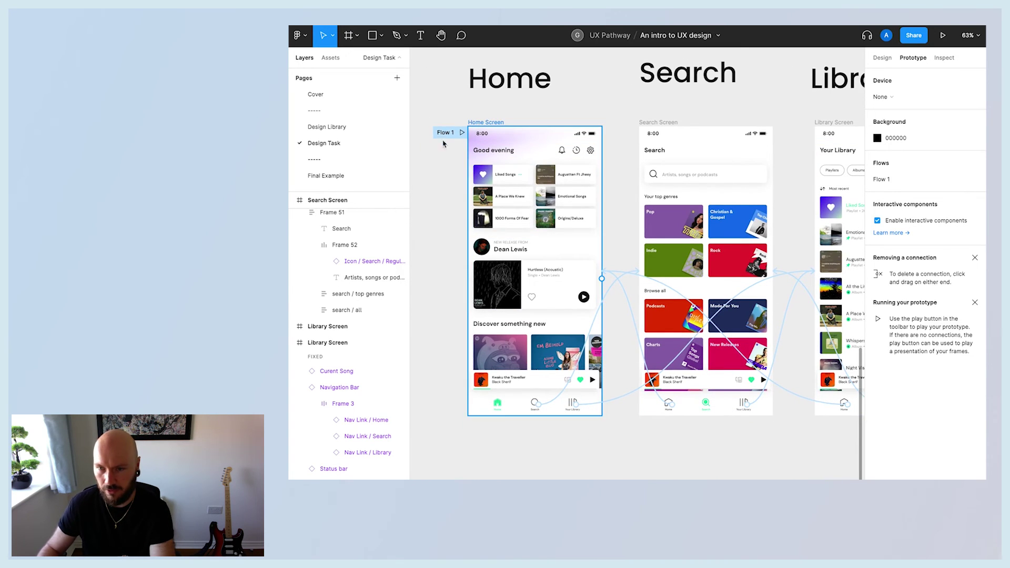
{"action": "left_click", "coordinate": [475, 123]}
{"action": "left_click", "coordinate": [425, 178]}
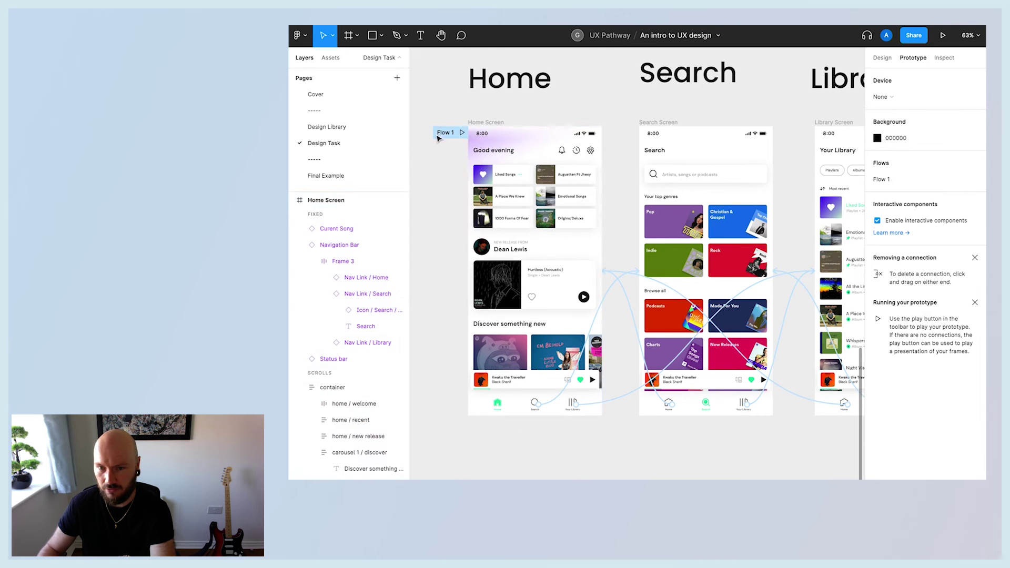
{"action": "double_click", "coordinate": [443, 133]}
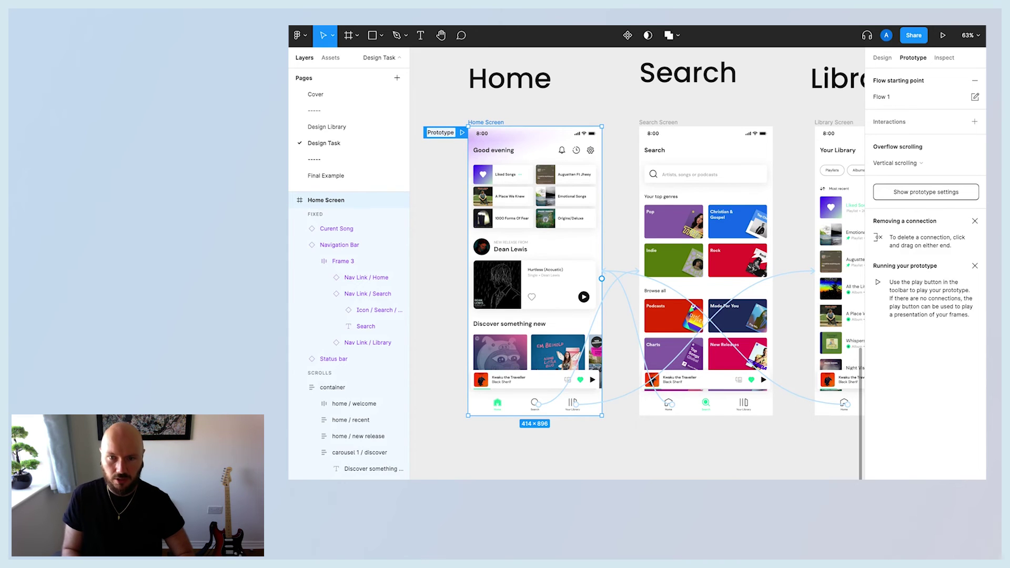
{"action": "key", "text": "Return"}
{"action": "key", "text": "Escape"}
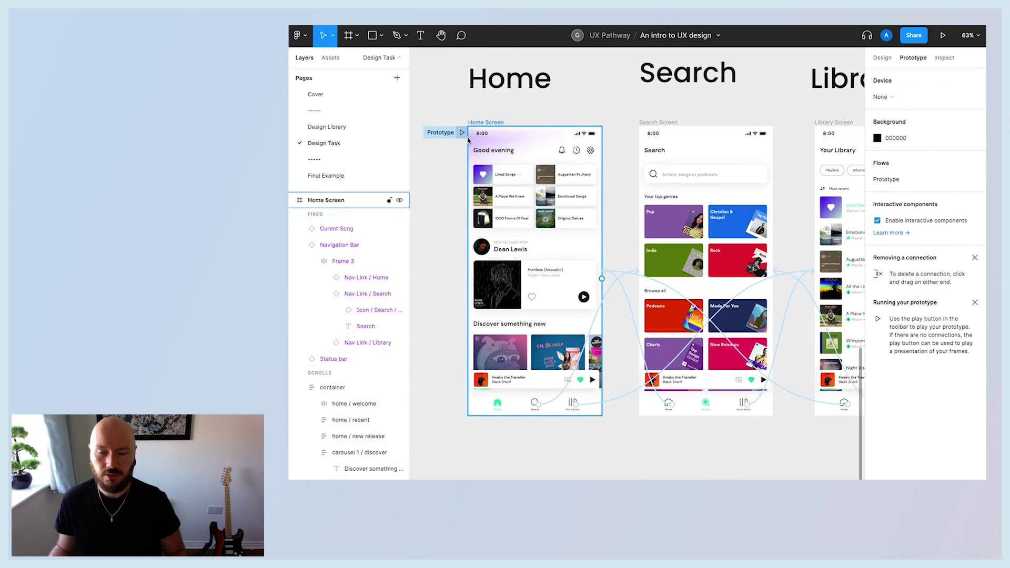
- Play the Prototype flow and check the scrolling of the Home Screen and its carousels
{"action": "left_click", "coordinate": [462, 133]}
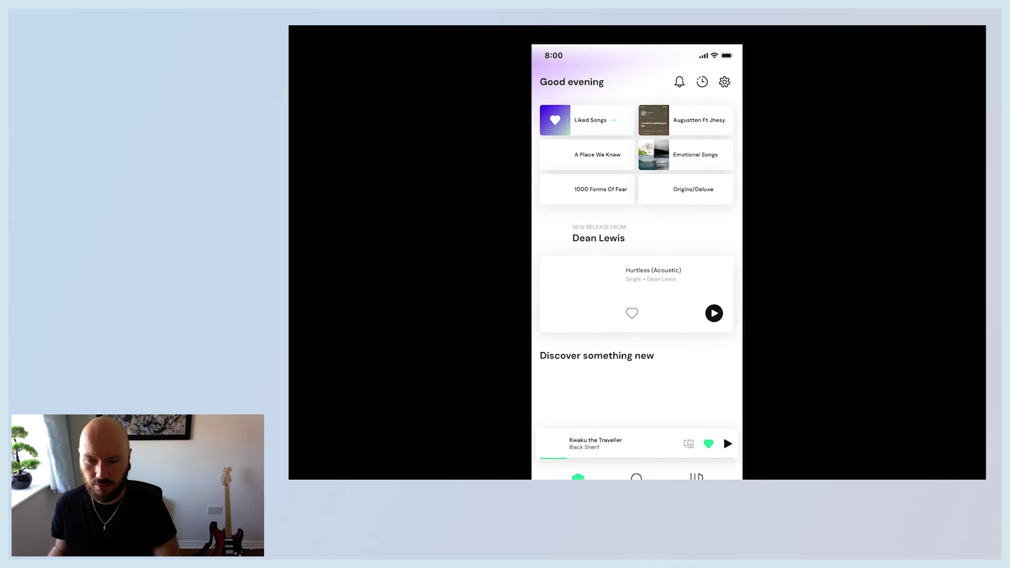
{"action": "scroll", "coordinate": [607, 443], "scroll_direction": "down", "scroll_amount": 5}
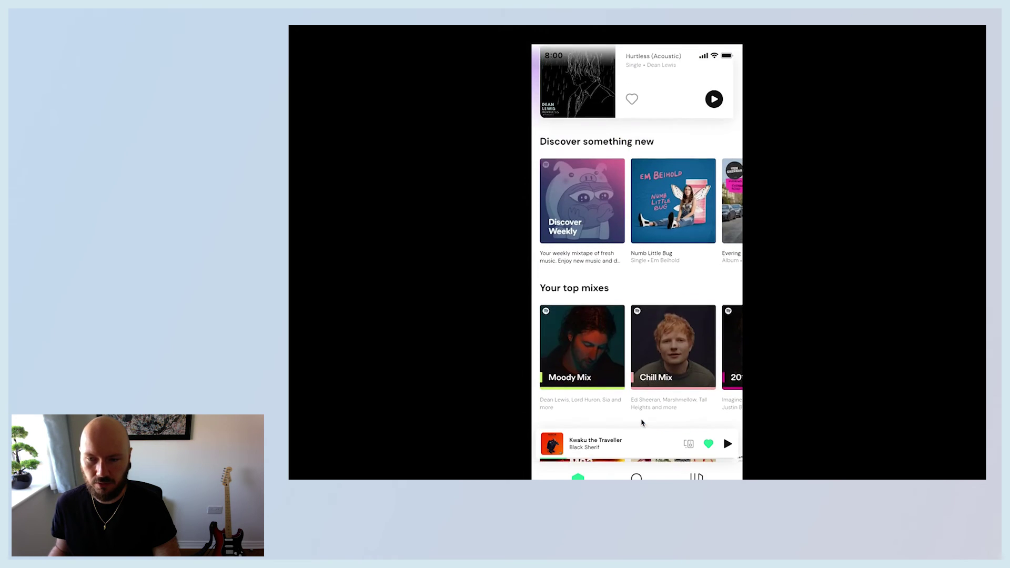
{"action": "scroll", "coordinate": [673, 347], "scroll_direction": "right", "scroll_amount": 2}
{"action": "scroll", "coordinate": [673, 342], "scroll_direction": "up", "scroll_amount": 5}
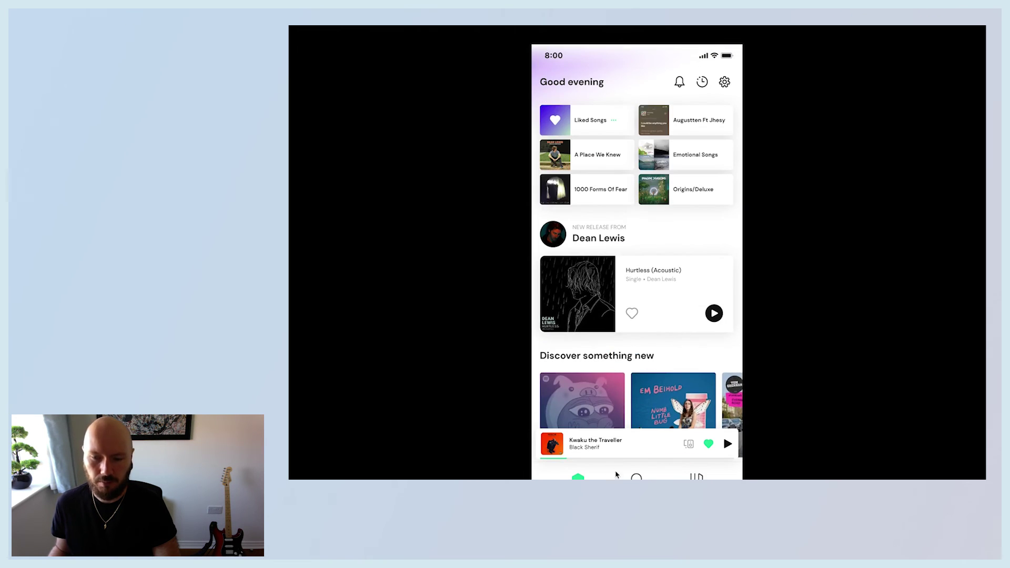
- Test the Home, Search and Library nav links in the running prototype, and return to the design file
{"action": "left_click", "coordinate": [637, 477]}
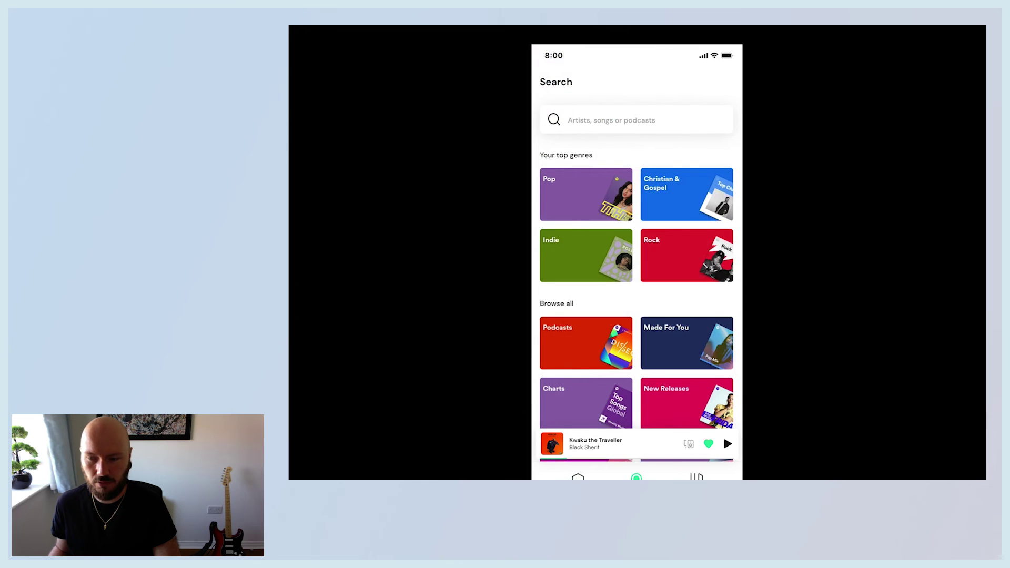
{"action": "left_click", "coordinate": [696, 476]}
{"action": "left_click", "coordinate": [636, 477]}
{"action": "left_click", "coordinate": [578, 477]}
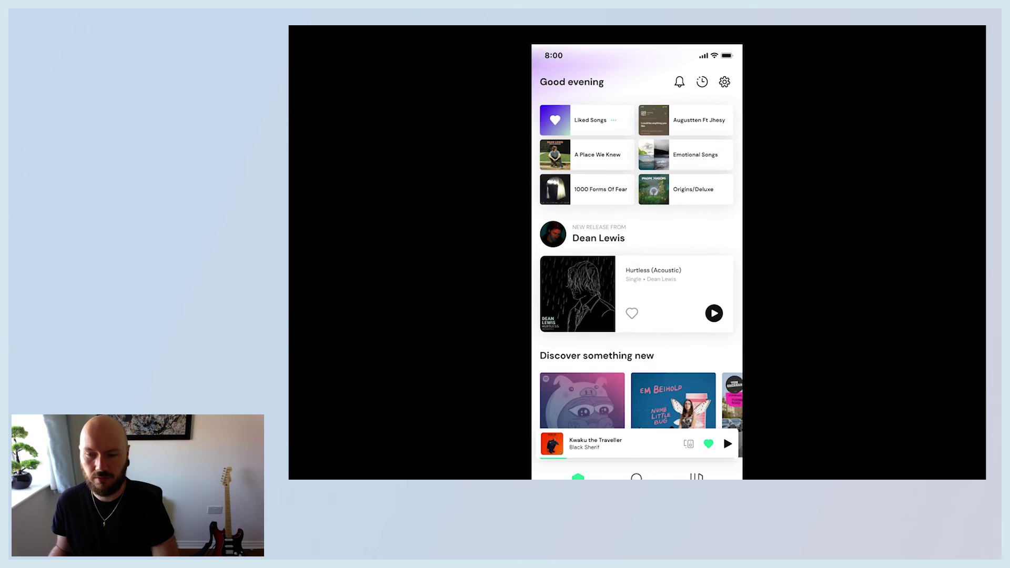
{"action": "left_click", "coordinate": [636, 477]}
{"action": "left_click", "coordinate": [696, 477]}
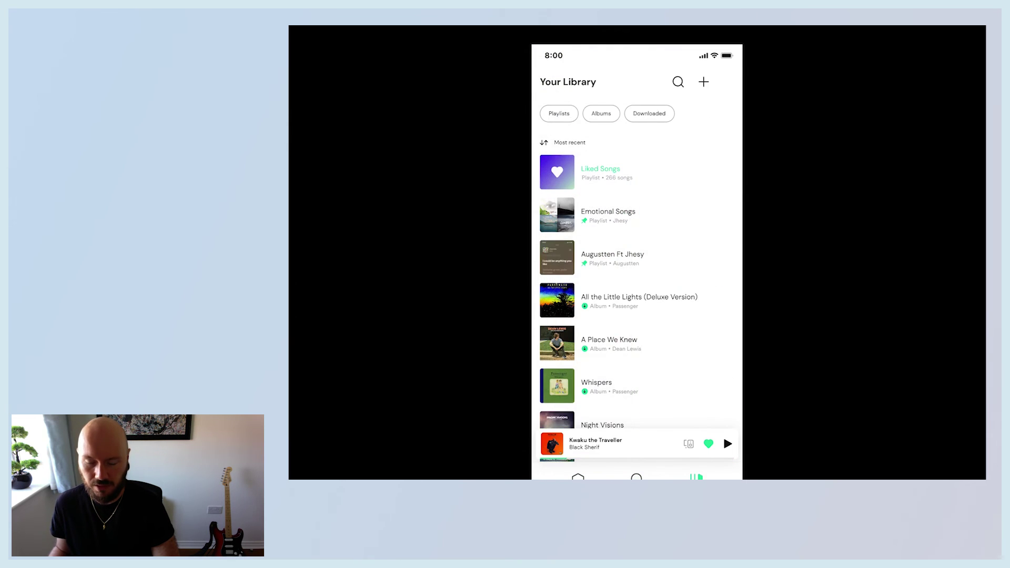
{"action": "left_click", "coordinate": [636, 477]}
{"action": "left_click", "coordinate": [577, 477]}
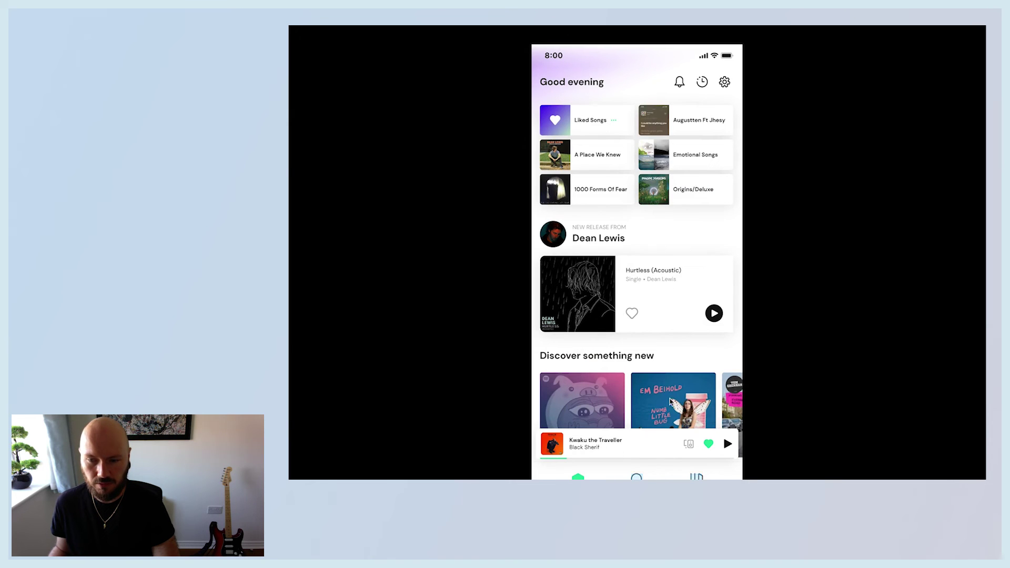
{"action": "key", "text": "ctrl+shift+Tab"}
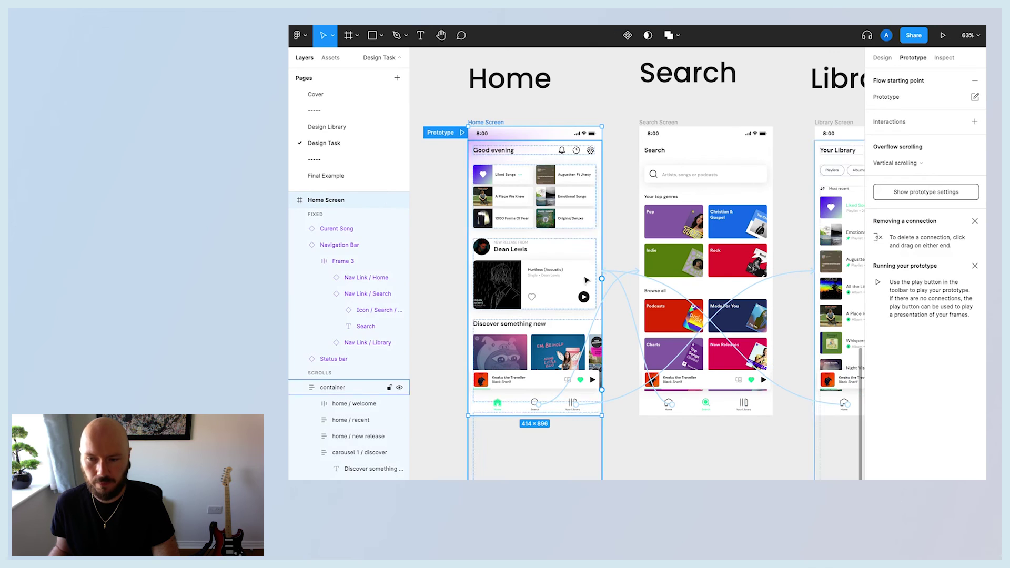
- Select the current song bar on the Home Screen in the Design Assets section
{"action": "left_click", "coordinate": [704, 427]}
{"action": "scroll", "coordinate": [714, 431], "scroll_direction": "right", "scroll_amount": 10}
{"action": "scroll", "coordinate": [623, 326], "scroll_direction": "left", "scroll_amount": 6}
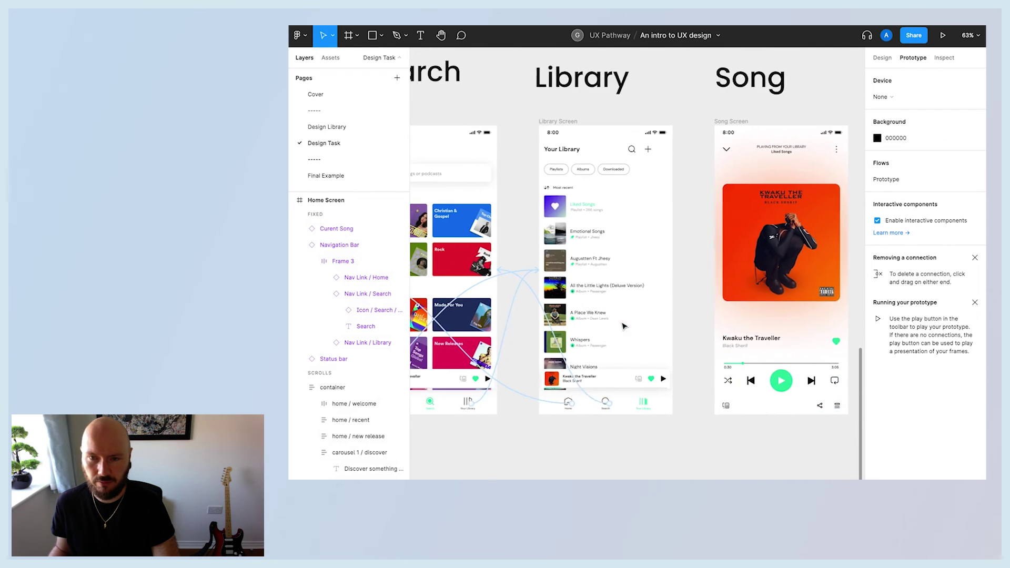
{"action": "scroll", "coordinate": [667, 349], "scroll_direction": "down", "scroll_amount": 5}
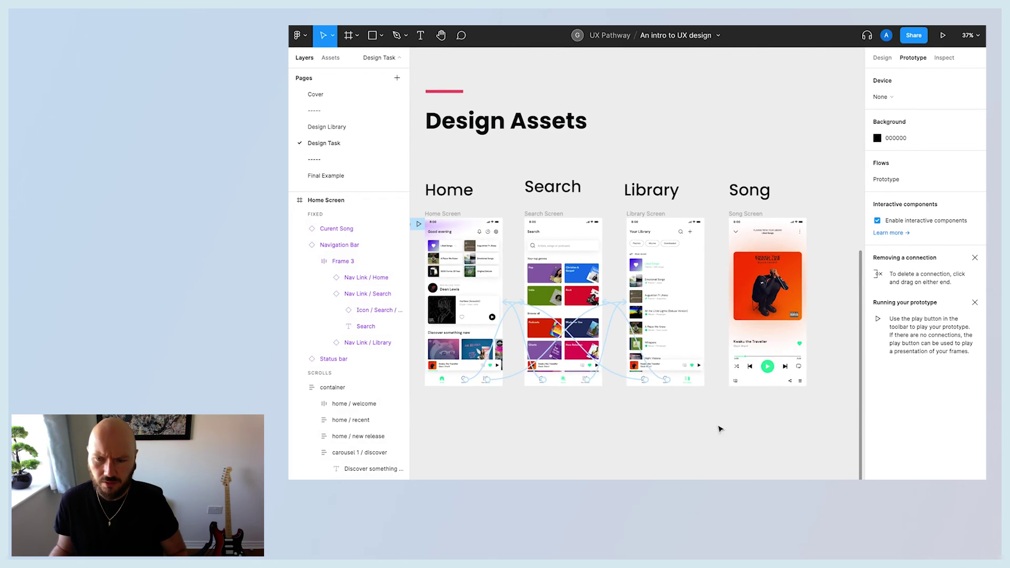
{"action": "scroll", "coordinate": [725, 431], "scroll_direction": "left", "scroll_amount": 2}
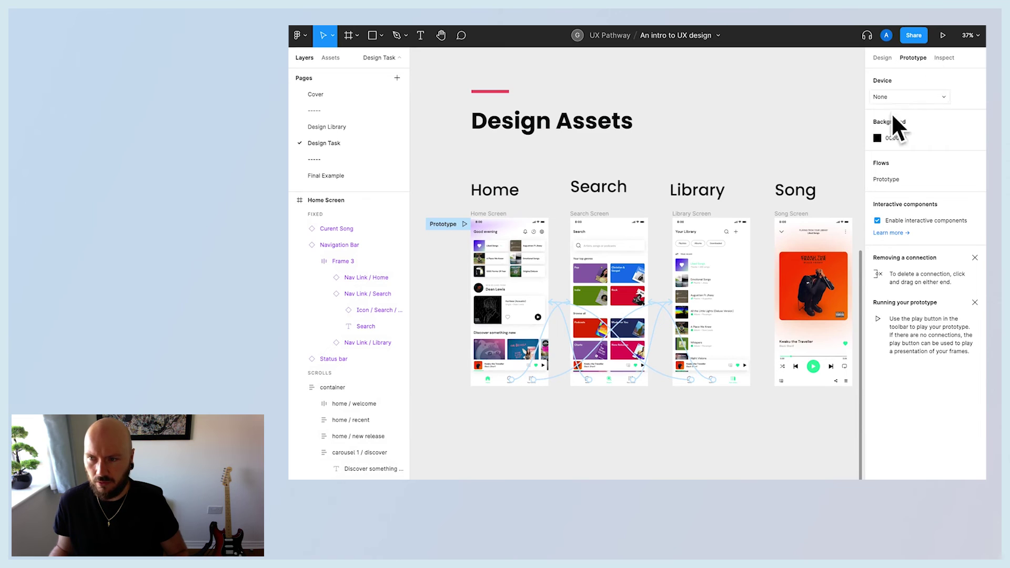
{"action": "scroll", "coordinate": [658, 447], "scroll_direction": "up", "scroll_amount": 3}
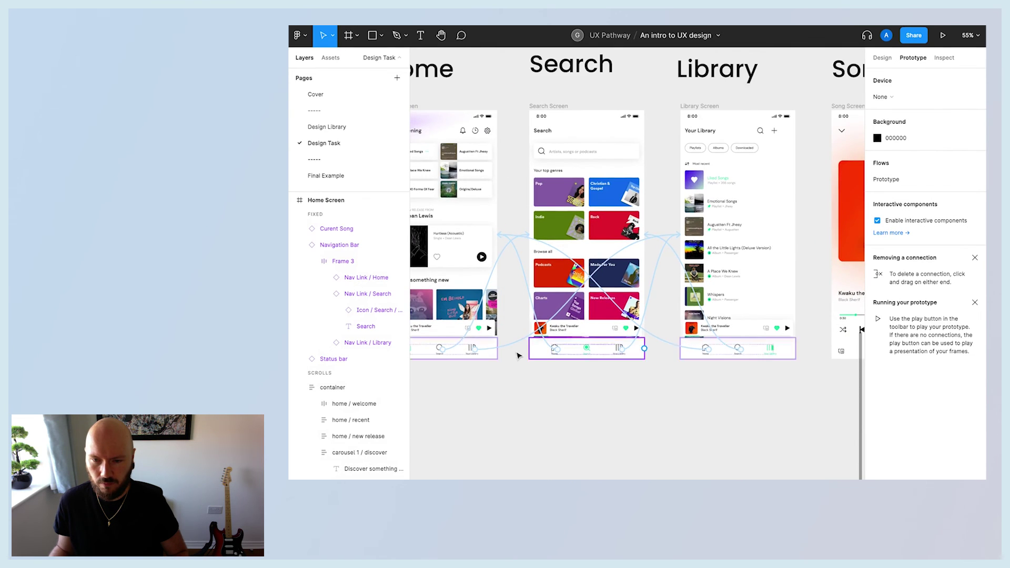
{"action": "scroll", "coordinate": [519, 351], "scroll_direction": "up", "scroll_amount": 3}
{"action": "left_click", "coordinate": [528, 331]}
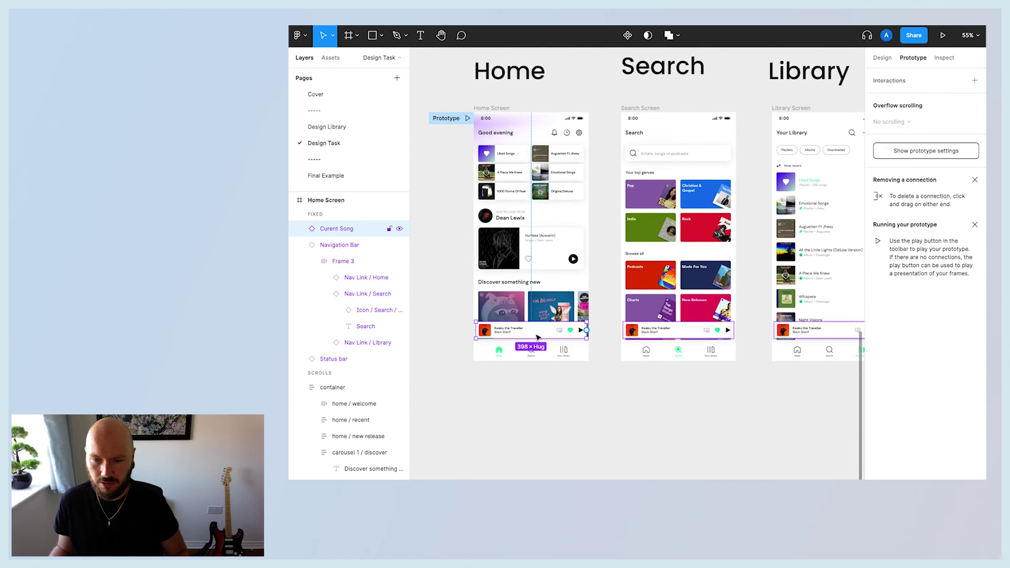
{"action": "scroll", "coordinate": [552, 358], "scroll_direction": "right", "scroll_amount": 3}
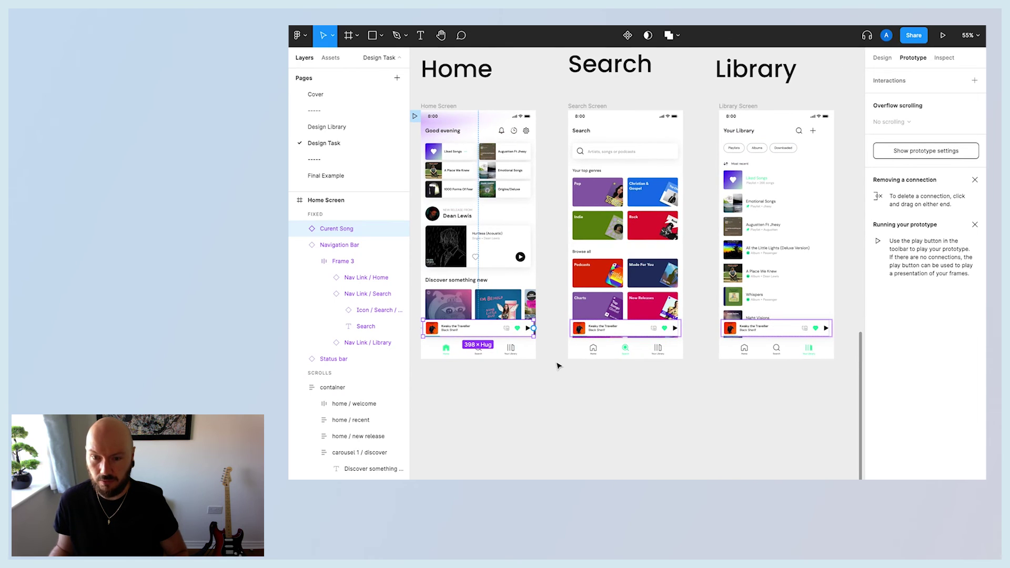
{"action": "scroll", "coordinate": [803, 338], "scroll_direction": "right", "scroll_amount": 2}
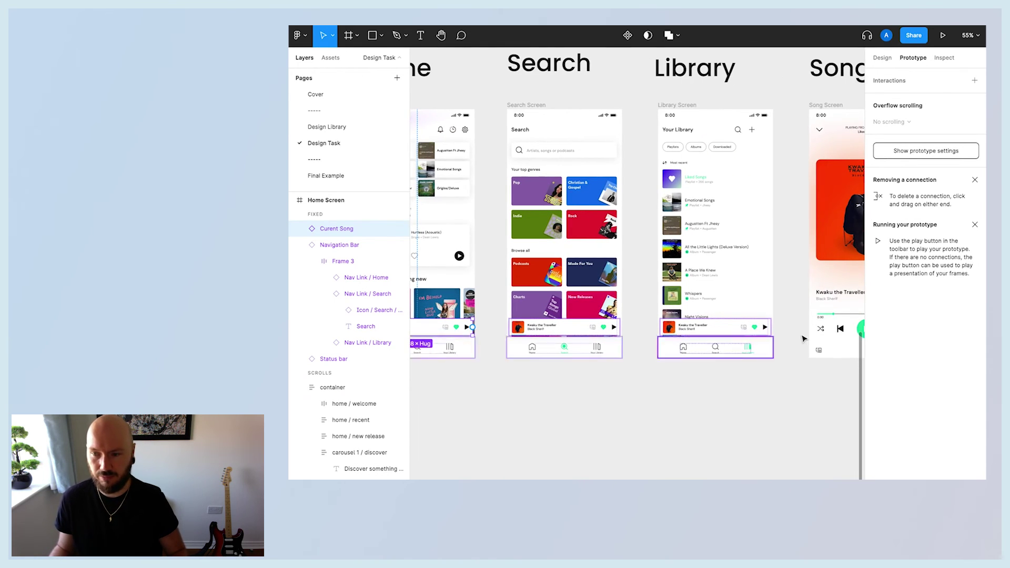
{"action": "scroll", "coordinate": [803, 338], "scroll_direction": "right", "scroll_amount": 4}
{"action": "scroll", "coordinate": [638, 351], "scroll_direction": "left", "scroll_amount": 6}
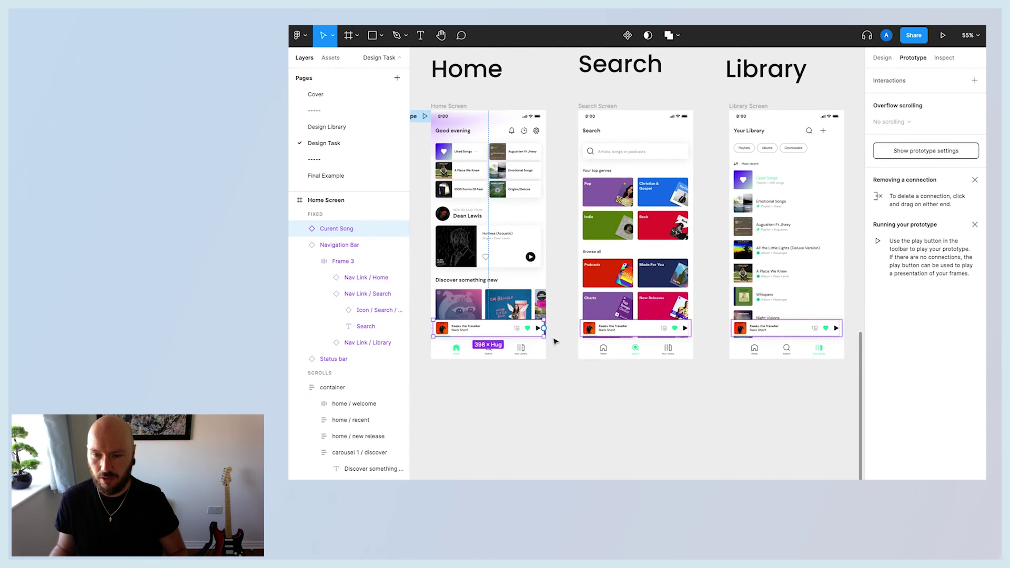
- Examine the Song wireframe's annotations for the directions in which the screen opens and closes
{"action": "scroll", "coordinate": [547, 333], "scroll_direction": "up", "scroll_amount": 3}
{"action": "scroll", "coordinate": [547, 333], "scroll_direction": "down", "scroll_amount": 6}
{"action": "scroll", "coordinate": [780, 374], "scroll_direction": "up", "scroll_amount": 3}
{"action": "scroll", "coordinate": [780, 375], "scroll_direction": "right", "scroll_amount": 2}
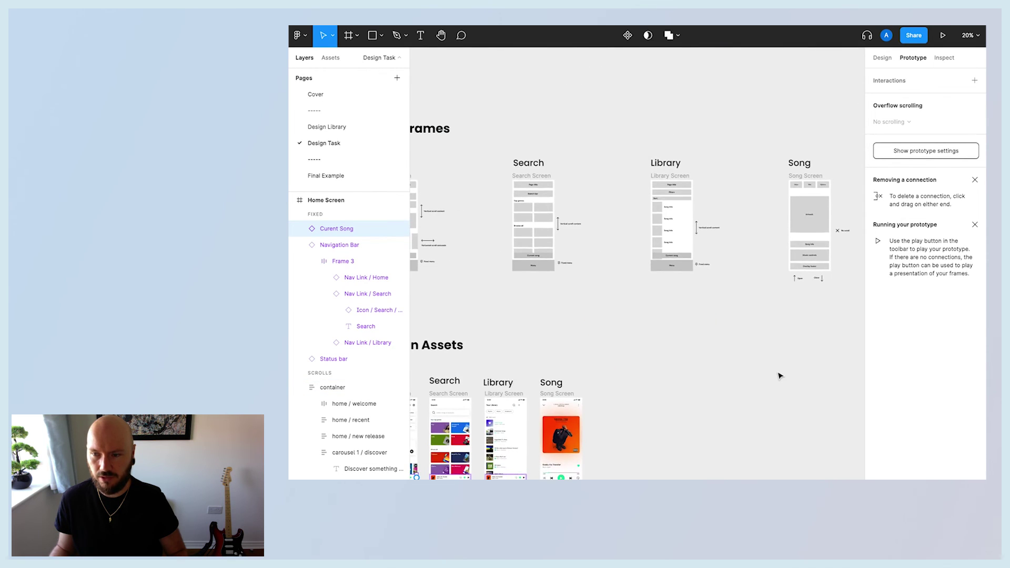
{"action": "scroll", "coordinate": [780, 375], "scroll_direction": "up", "scroll_amount": 1}
{"action": "scroll", "coordinate": [780, 376], "scroll_direction": "right", "scroll_amount": 3}
{"action": "scroll", "coordinate": [780, 376], "scroll_direction": "up", "scroll_amount": 2}
{"action": "scroll", "coordinate": [662, 325], "scroll_direction": "up", "scroll_amount": 5}
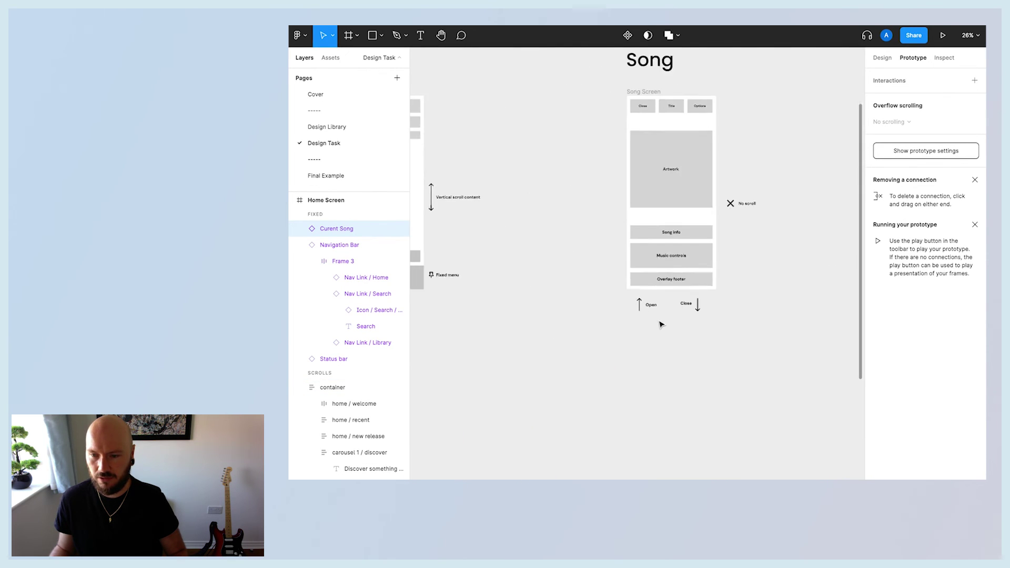
{"action": "scroll", "coordinate": [651, 326], "scroll_direction": "down", "scroll_amount": 5}
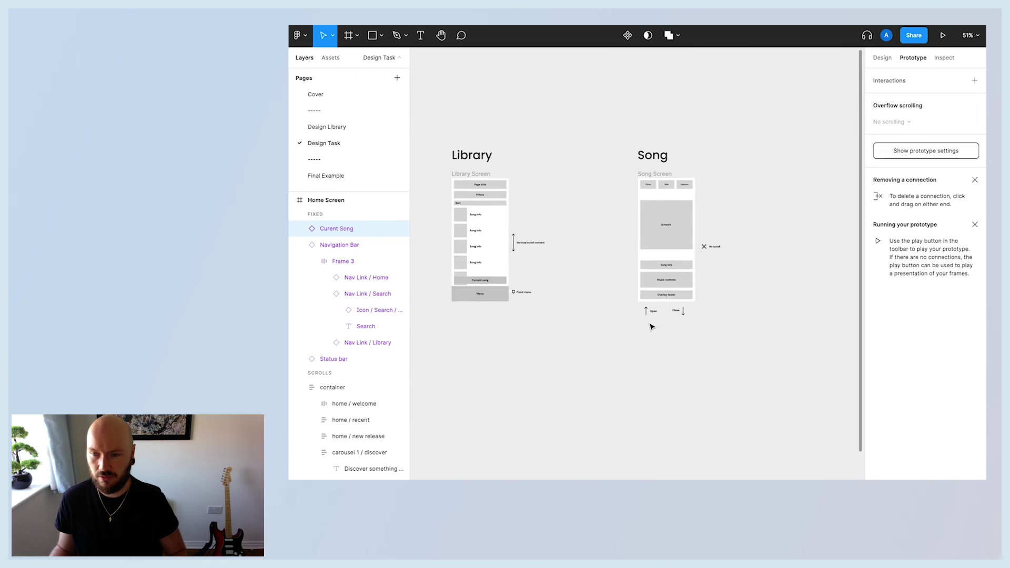
{"action": "scroll", "coordinate": [652, 327], "scroll_direction": "left", "scroll_amount": 4}
{"action": "scroll", "coordinate": [650, 326], "scroll_direction": "down", "scroll_amount": 3}
{"action": "scroll", "coordinate": [651, 327], "scroll_direction": "up", "scroll_amount": 5}
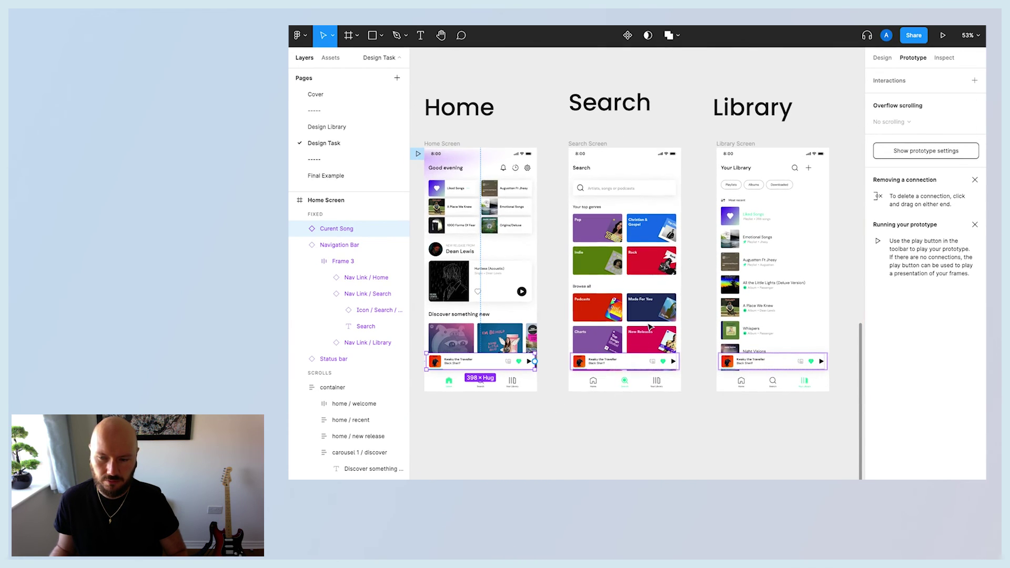
- Connect the Home Screen's current song bar to the Song Screen with an upward Move in animation lasting 300 ms
{"action": "left_click_drag", "start_coordinate": [534, 362], "coordinate": [755, 265]}
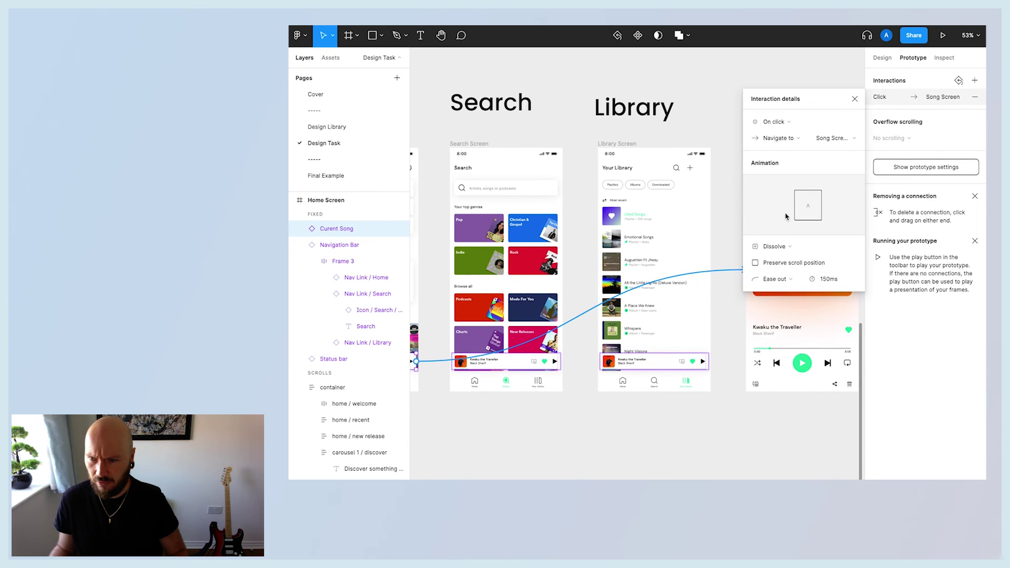
{"action": "left_click", "coordinate": [807, 250]}
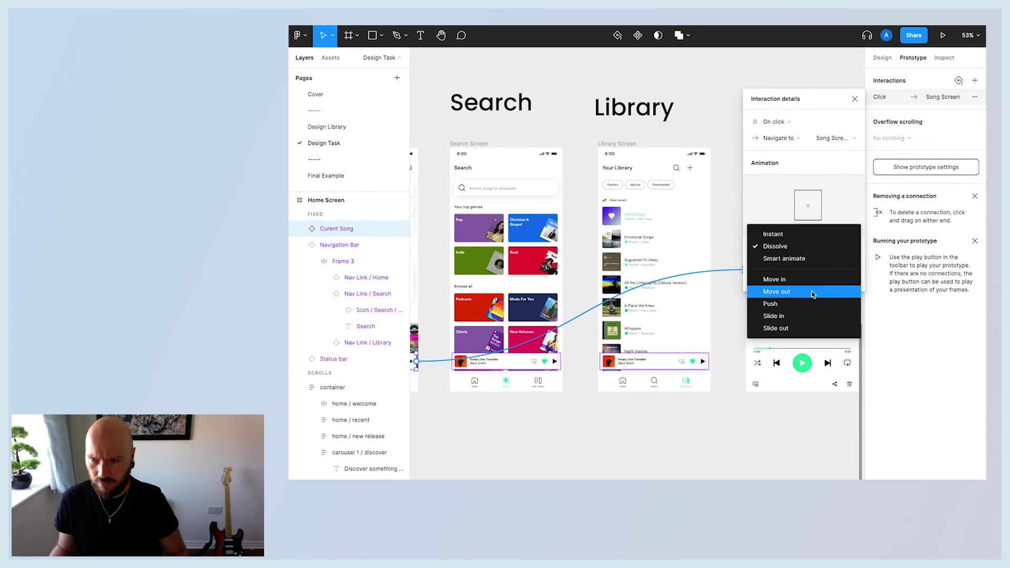
{"action": "left_click", "coordinate": [788, 281]}
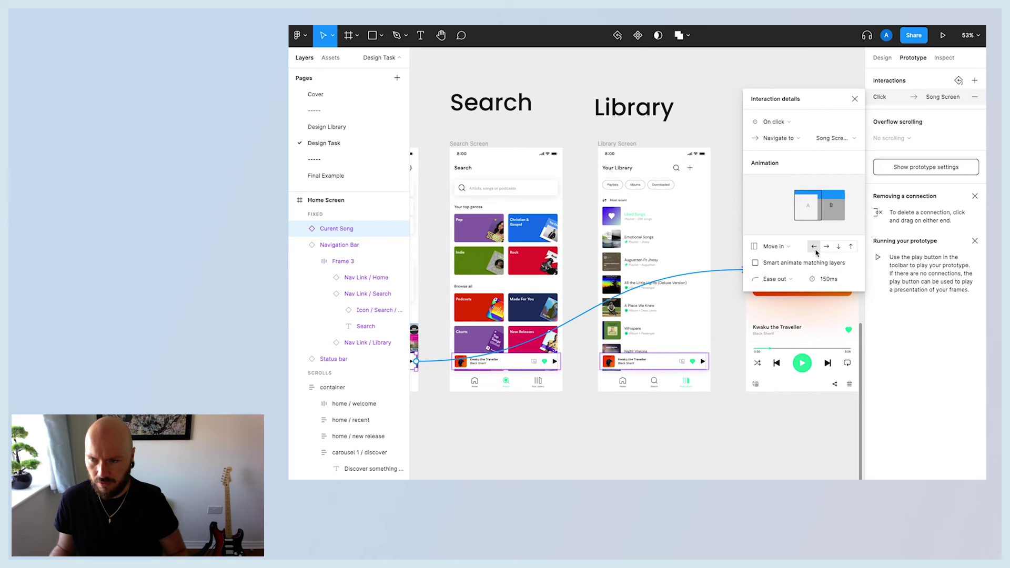
{"action": "left_click", "coordinate": [849, 247]}
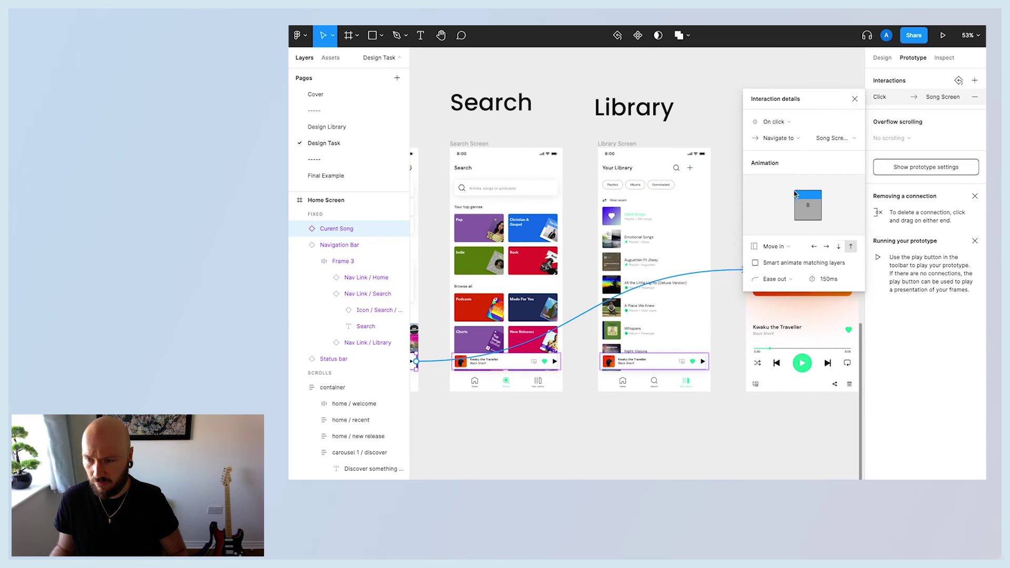
{"action": "left_click", "coordinate": [828, 282]}
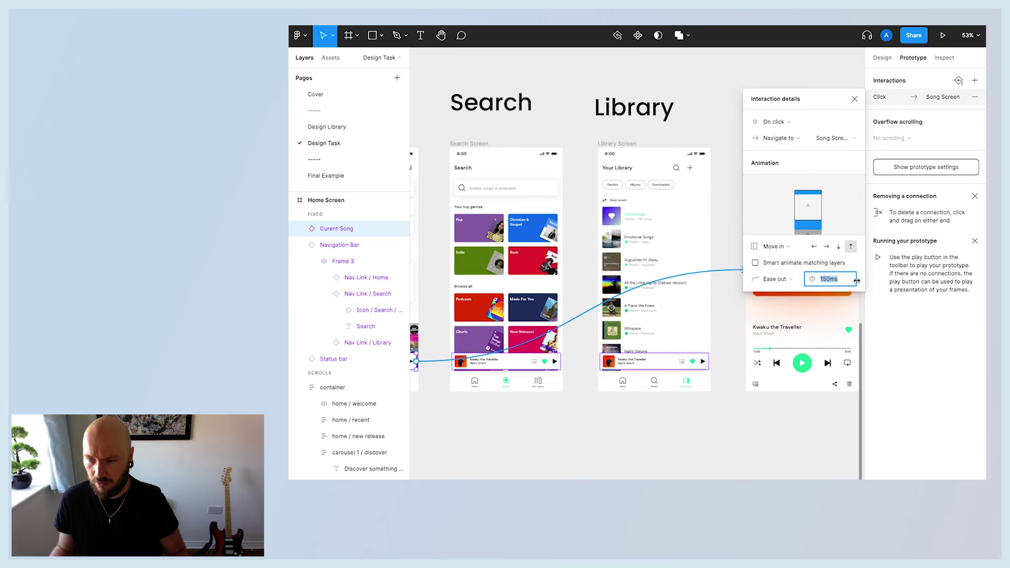
{"action": "type", "text": "300"}
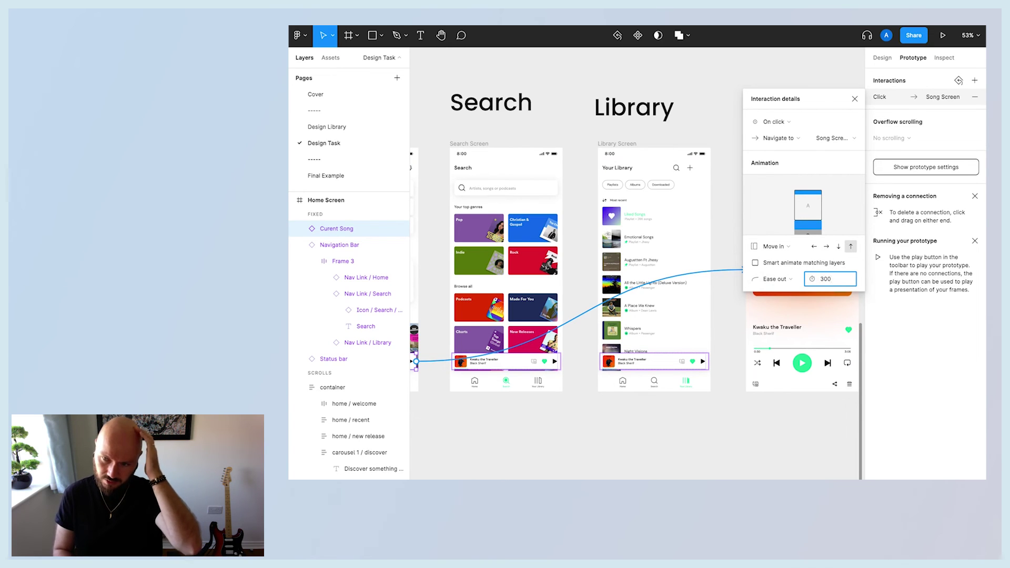
{"action": "key", "text": "Return"}
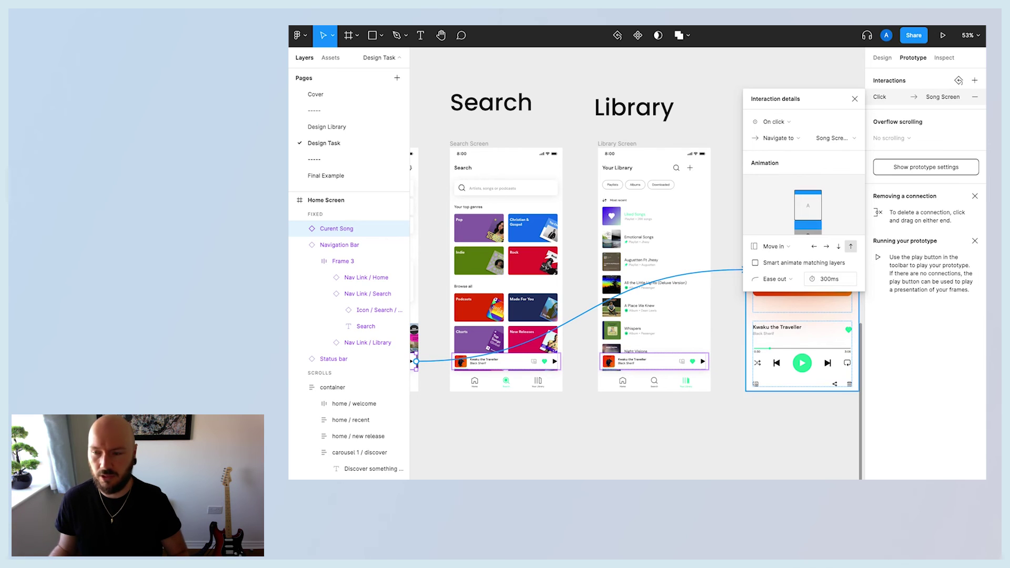
{"action": "scroll", "coordinate": [779, 361], "scroll_direction": "left", "scroll_amount": 5}
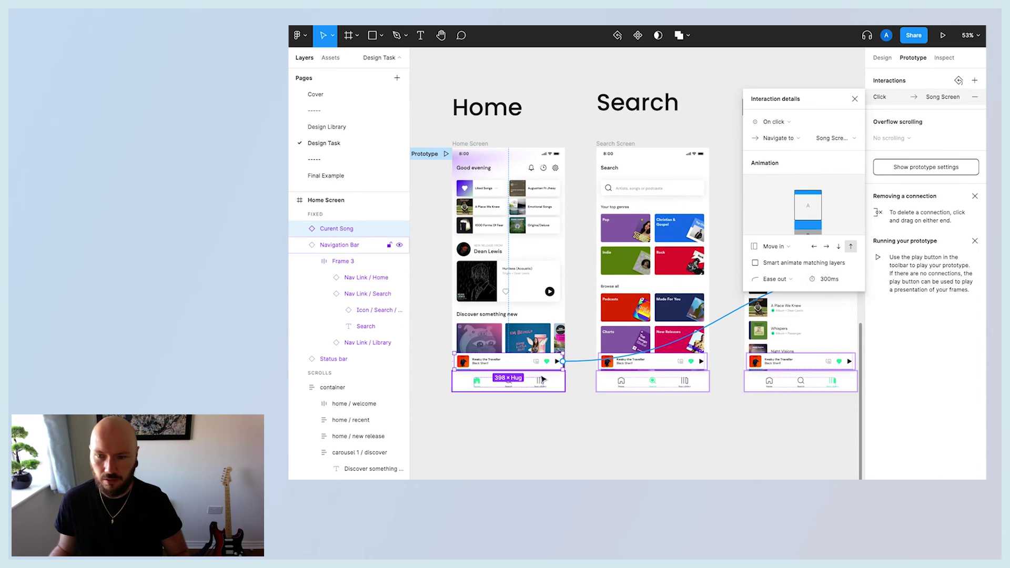
{"action": "left_click", "coordinate": [855, 98]}
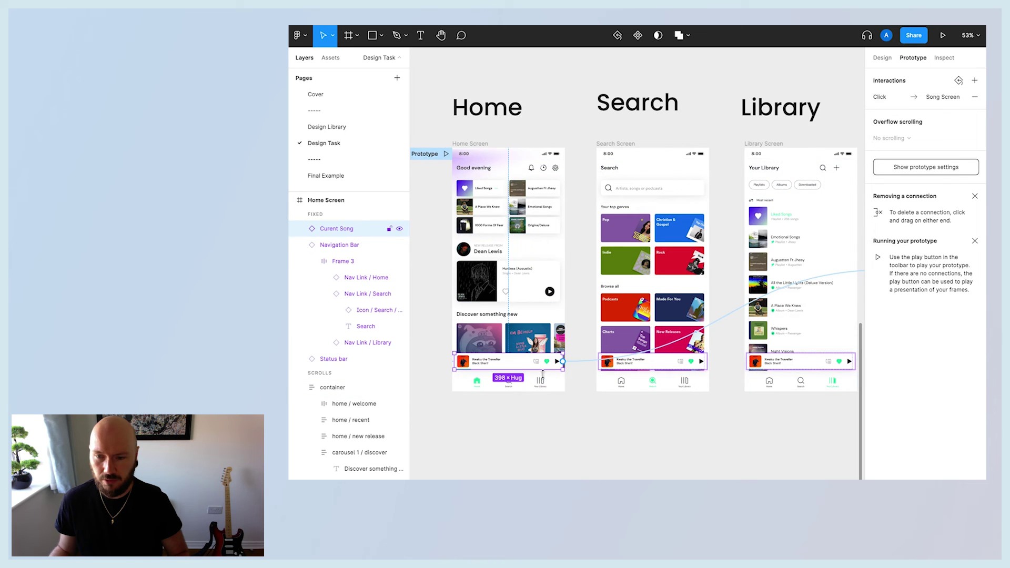
{"action": "left_click", "coordinate": [579, 363]}
{"action": "left_click", "coordinate": [855, 98]}
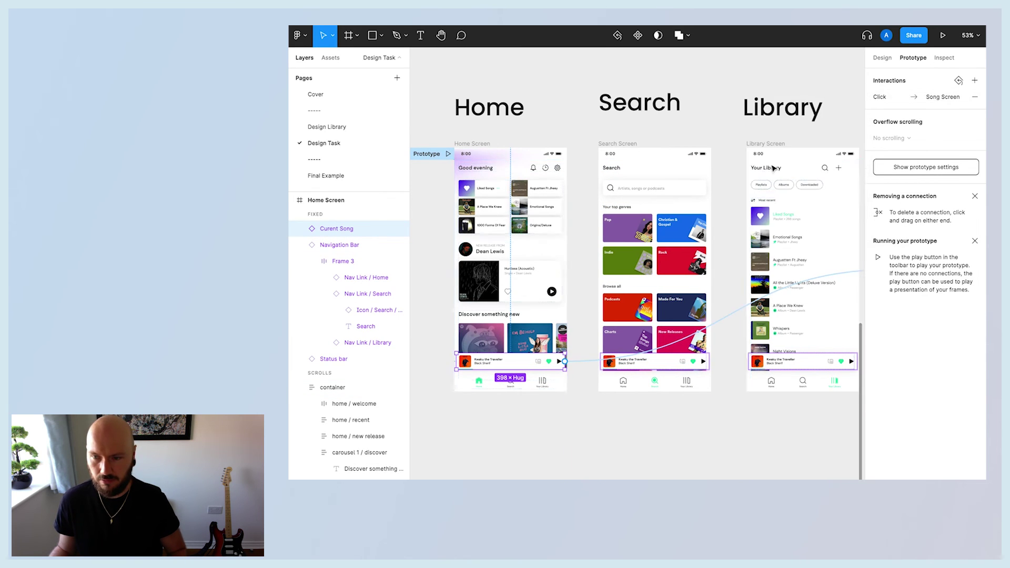
- Paste the Home Screen's current song bar with its Song Screen connection onto the Search and Library screens
{"action": "left_click", "coordinate": [657, 359]}
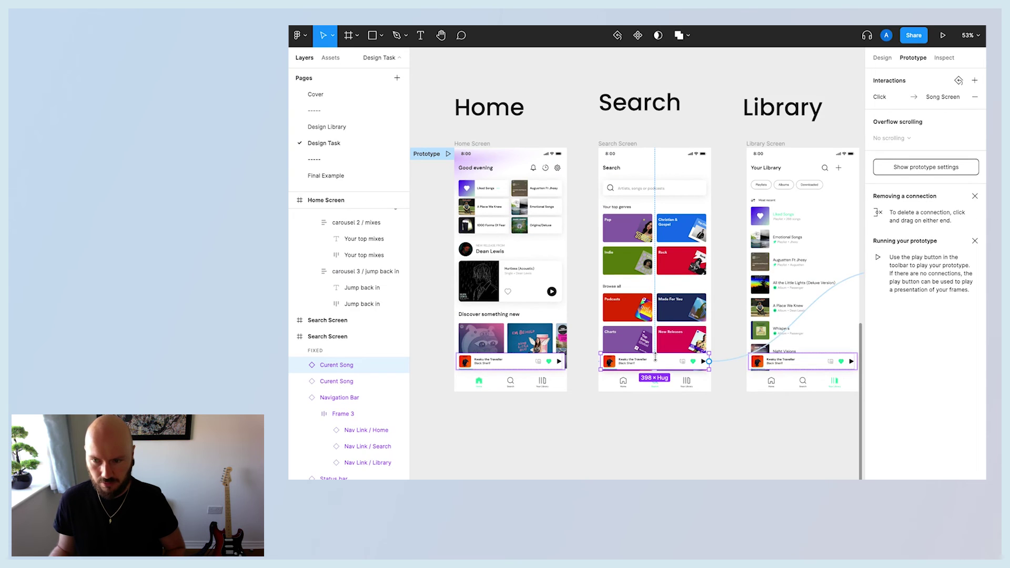
{"action": "scroll", "coordinate": [656, 358], "scroll_direction": "right", "scroll_amount": 5}
{"action": "left_click", "coordinate": [627, 365]}
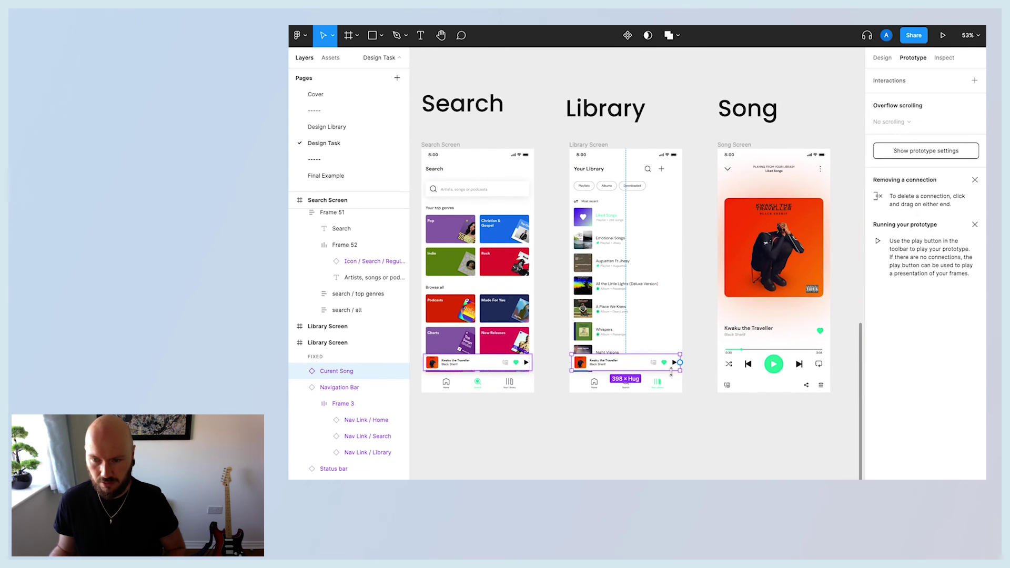
{"action": "left_click", "coordinate": [694, 429]}
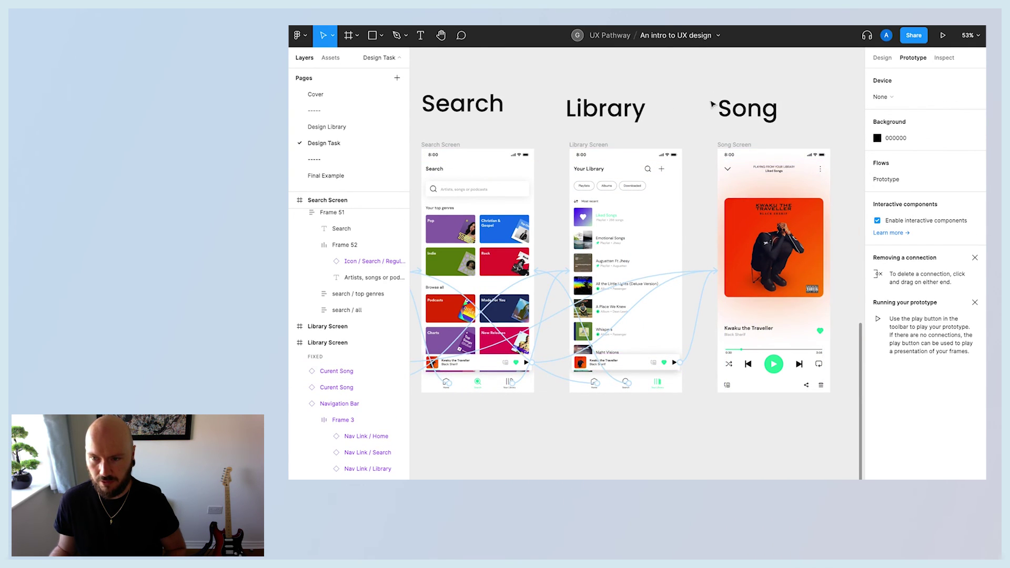
- Add an On click interaction with the Close overlay action to the hide icon in the Song Screen's header
{"action": "scroll", "coordinate": [693, 180], "scroll_direction": "left", "scroll_amount": 3}
{"action": "scroll", "coordinate": [708, 341], "scroll_direction": "right", "scroll_amount": 4}
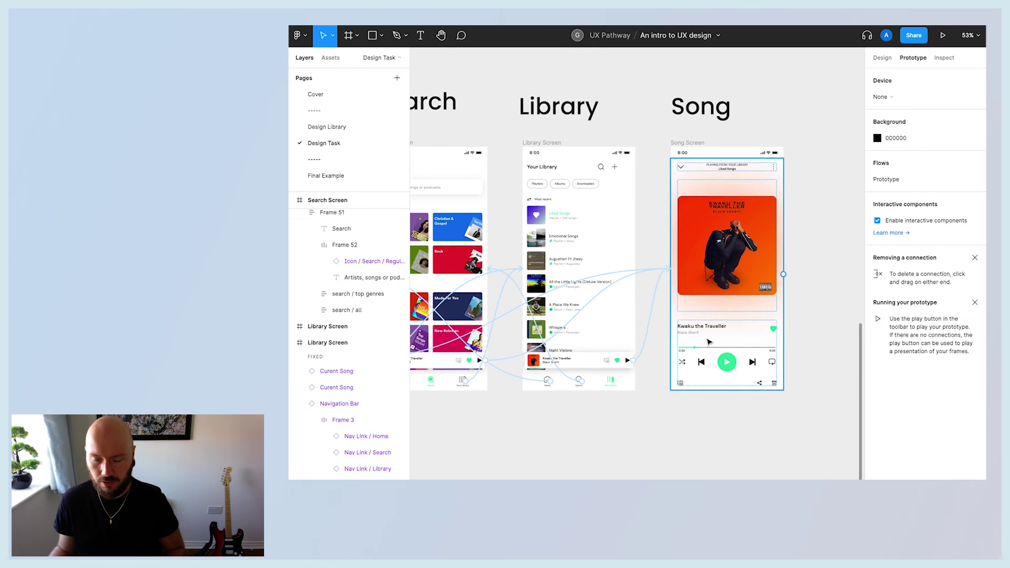
{"action": "left_click", "coordinate": [682, 168]}
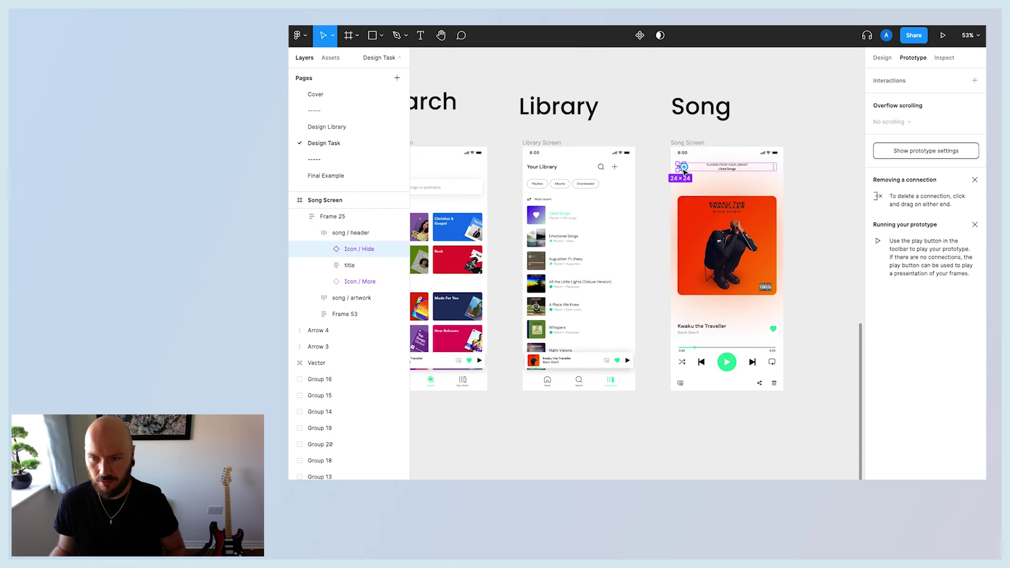
{"action": "scroll", "coordinate": [684, 171], "scroll_direction": "up", "scroll_amount": 3}
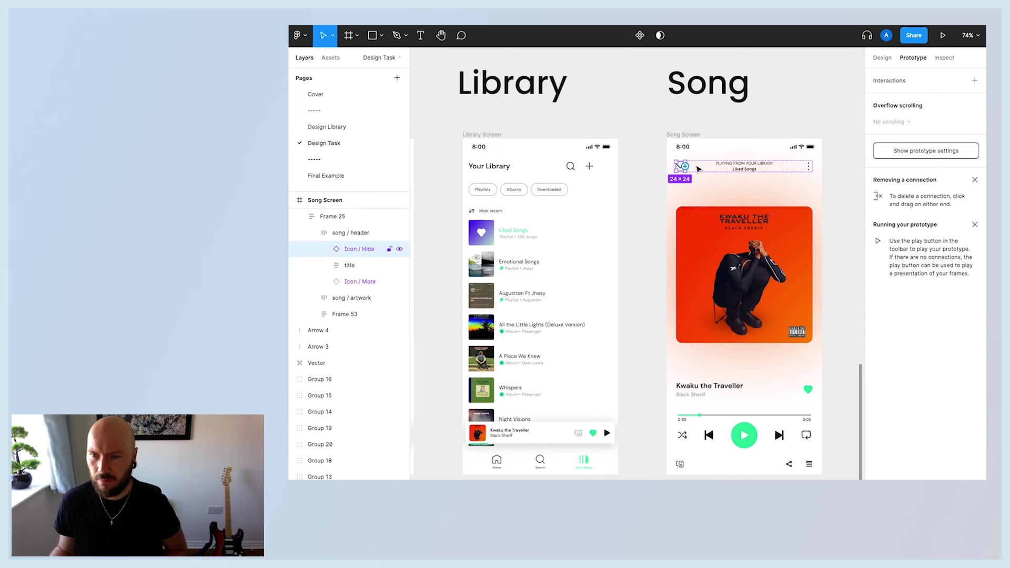
{"action": "left_click", "coordinate": [974, 81]}
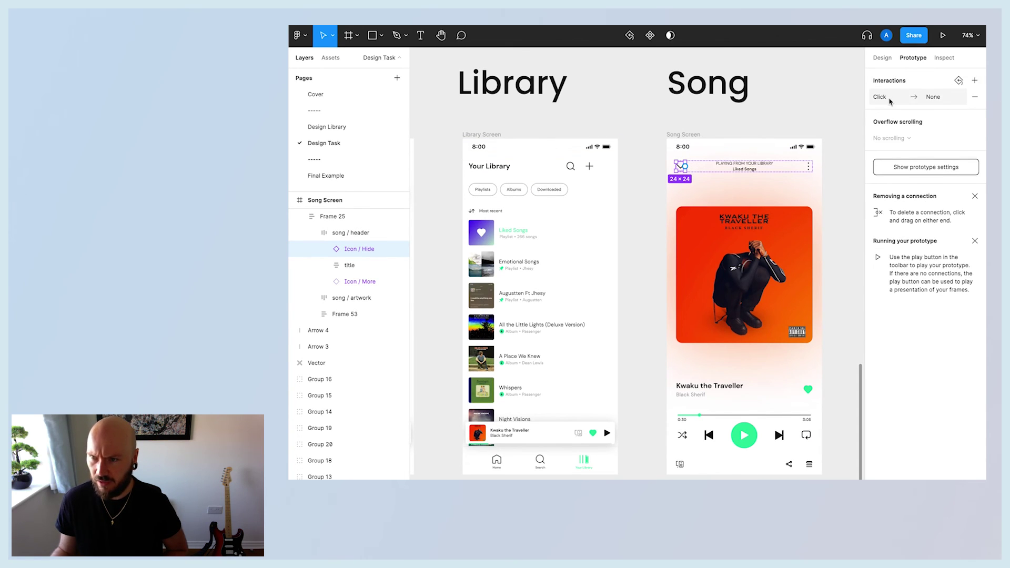
{"action": "left_click", "coordinate": [943, 100]}
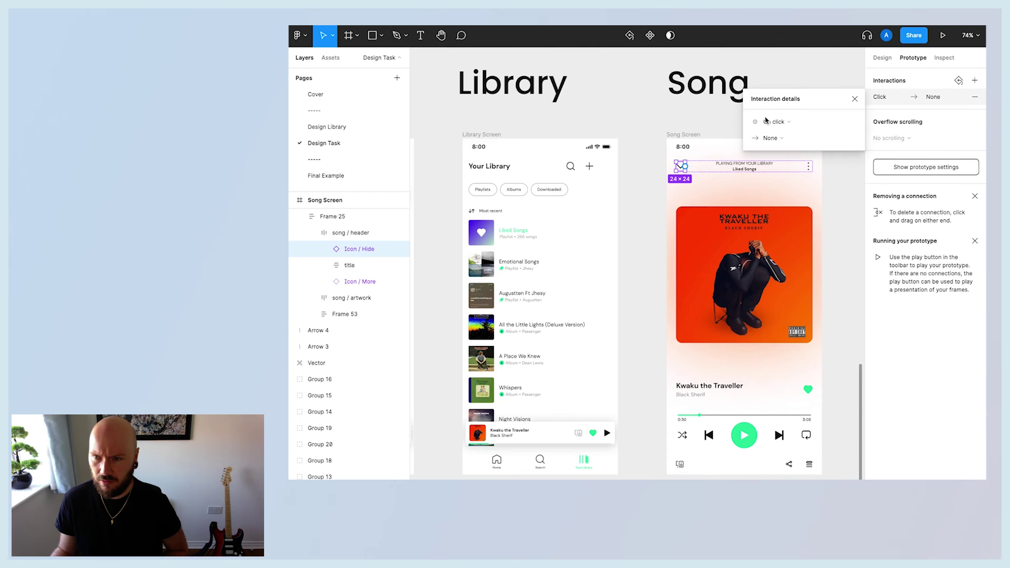
{"action": "left_click", "coordinate": [773, 138]}
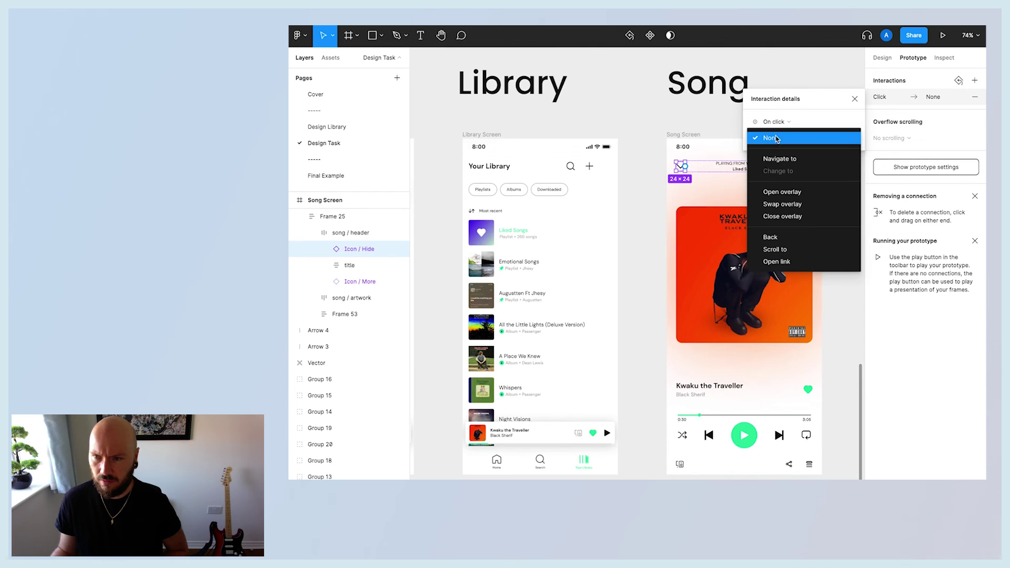
{"action": "left_click", "coordinate": [798, 222]}
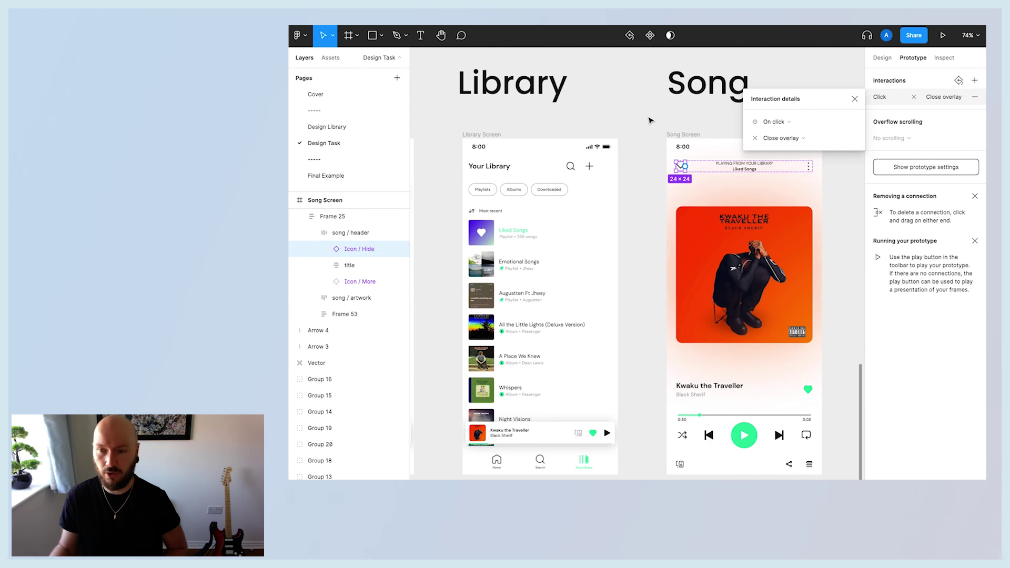
{"action": "left_click", "coordinate": [855, 99]}
{"action": "key", "text": "Escape"}
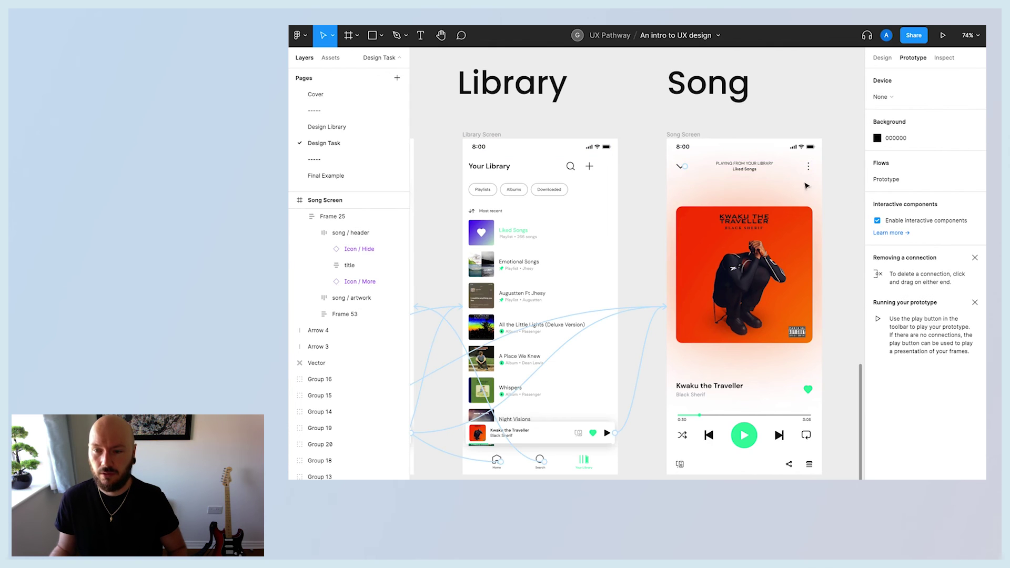
- Review the interactions set on the Song Screen's hide icon and the Library Screen's current song bar
{"action": "scroll", "coordinate": [664, 173], "scroll_direction": "up", "scroll_amount": 3, "text": "ctrl"}
{"action": "scroll", "coordinate": [664, 173], "scroll_direction": "down", "scroll_amount": 5, "text": "ctrl"}
{"action": "left_click", "coordinate": [676, 168]}
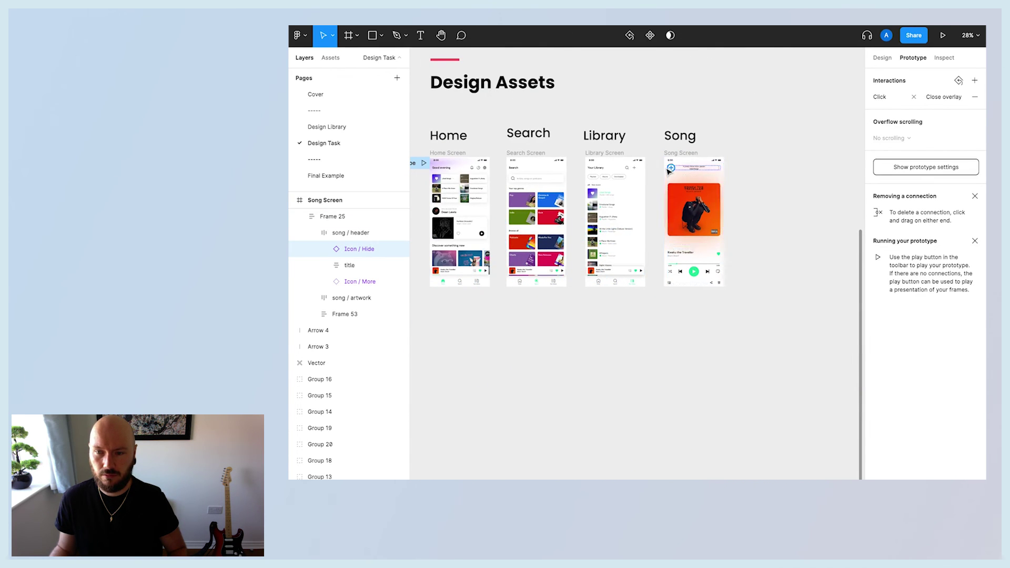
{"action": "scroll", "coordinate": [670, 172], "scroll_direction": "left", "scroll_amount": 2}
{"action": "scroll", "coordinate": [670, 172], "scroll_direction": "up", "scroll_amount": 3}
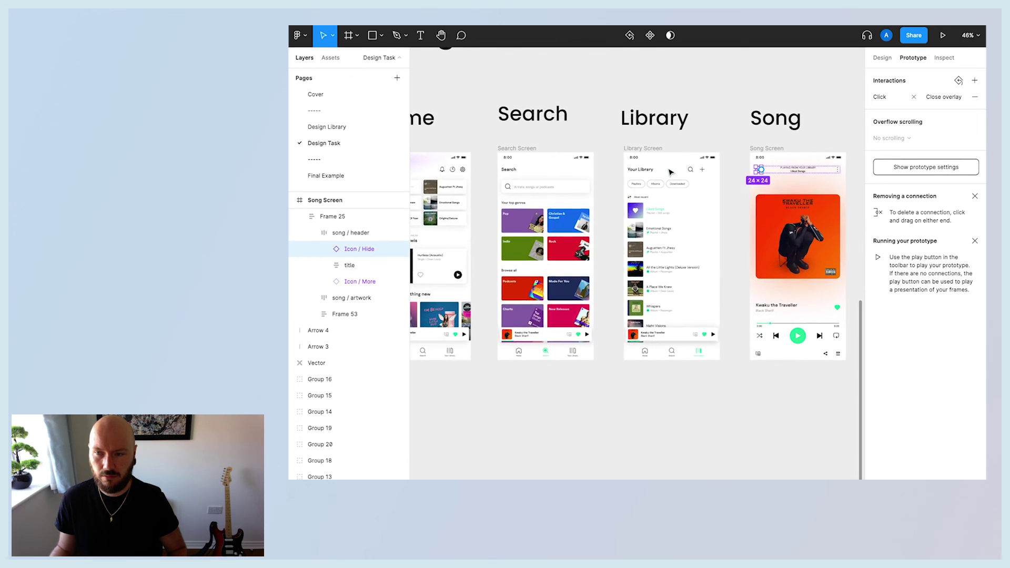
{"action": "left_click", "coordinate": [726, 154]}
{"action": "left_click", "coordinate": [759, 169], "text": "super"}
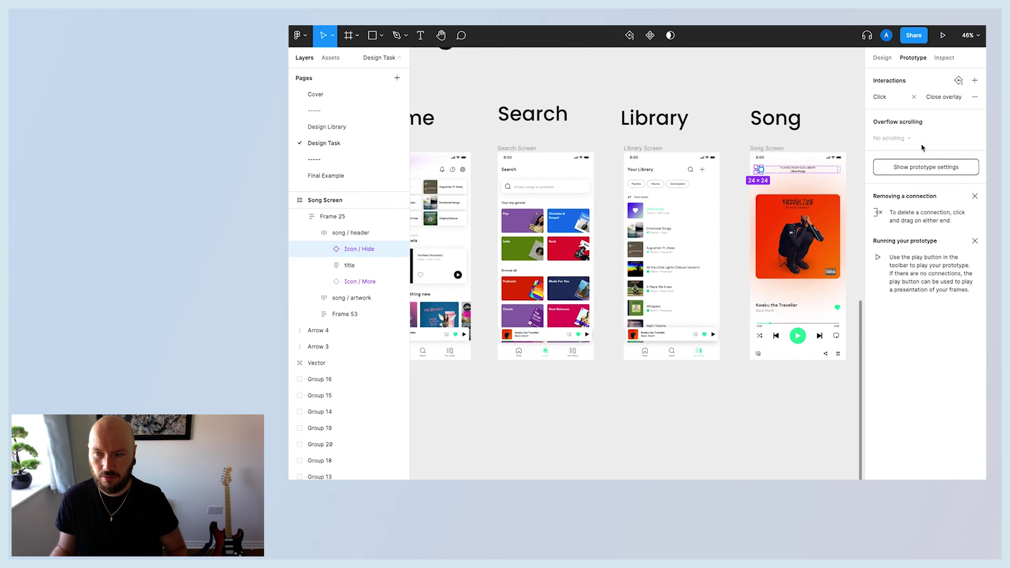
{"action": "left_click", "coordinate": [737, 303]}
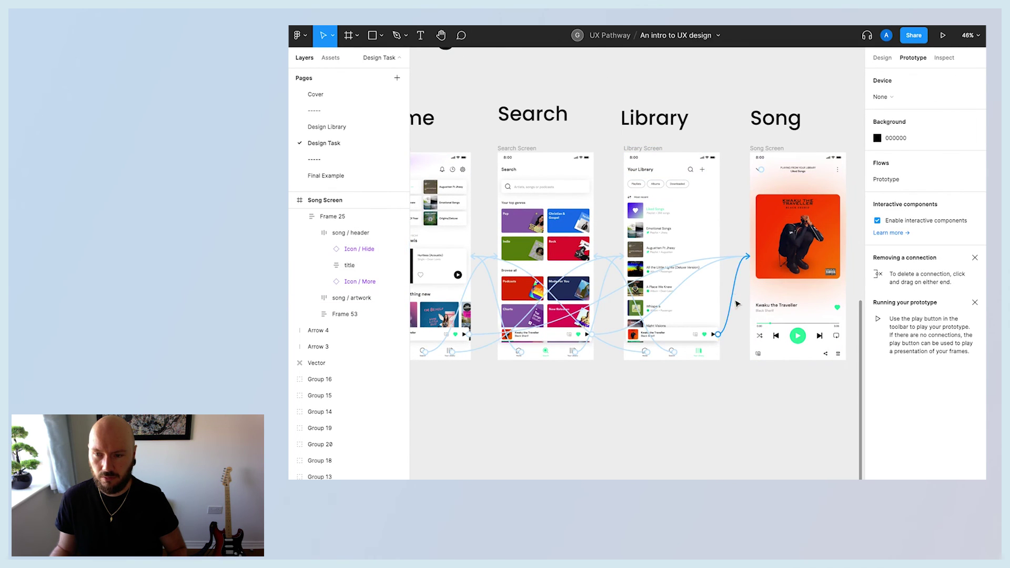
{"action": "left_click", "coordinate": [727, 330]}
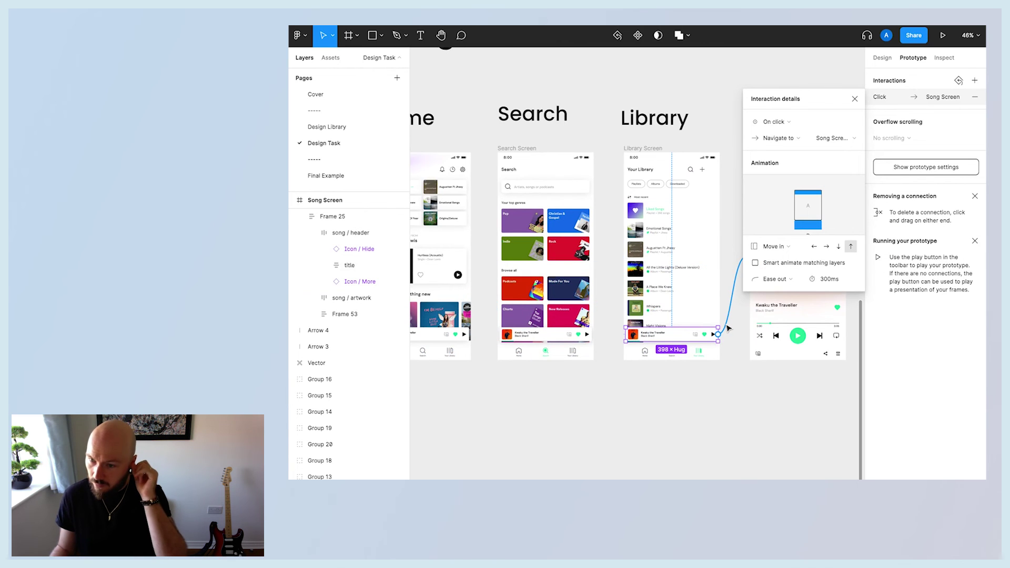
{"action": "left_click", "coordinate": [855, 100]}
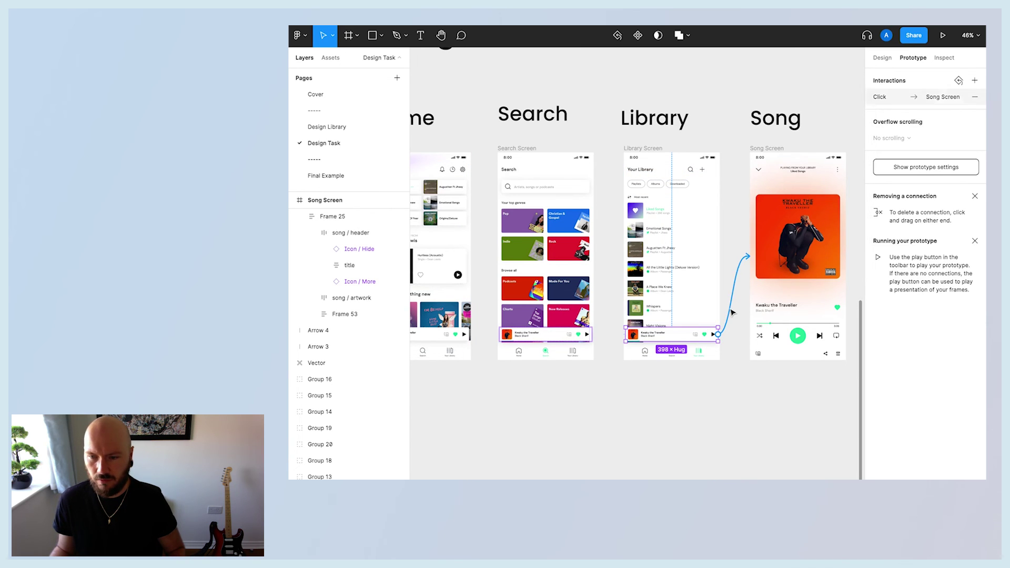
- Remove the Song Screen connections from the current song bars on the Home, Search and Library screens
{"action": "left_click", "coordinate": [730, 316]}
{"action": "scroll", "coordinate": [657, 318], "scroll_direction": "left", "scroll_amount": 2}
{"action": "left_click", "coordinate": [504, 334]}
{"action": "left_click_drag", "start_coordinate": [529, 334], "coordinate": [821, 252]}
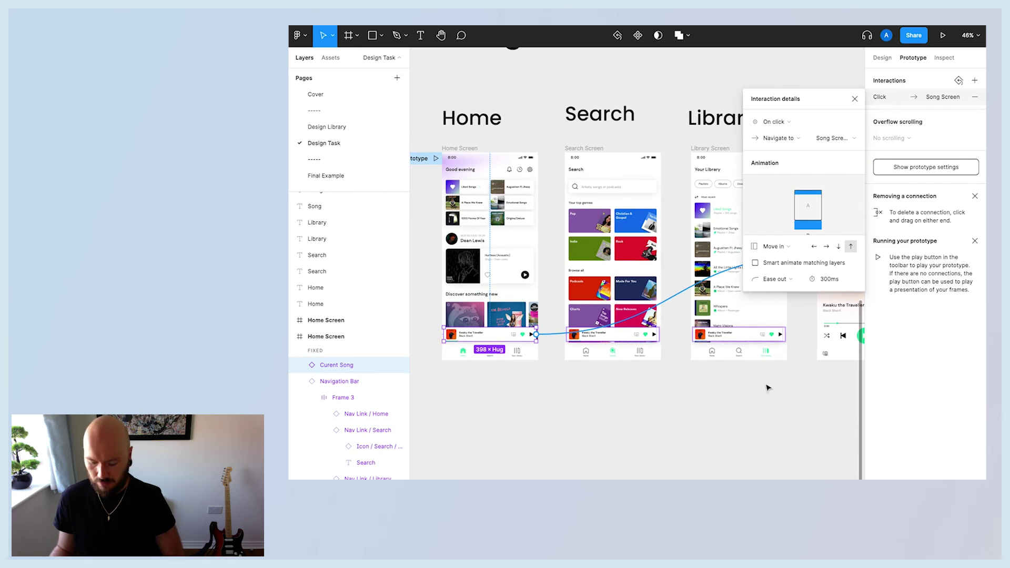
{"action": "key", "text": "ctrl+z"}
{"action": "left_click", "coordinate": [651, 333]}
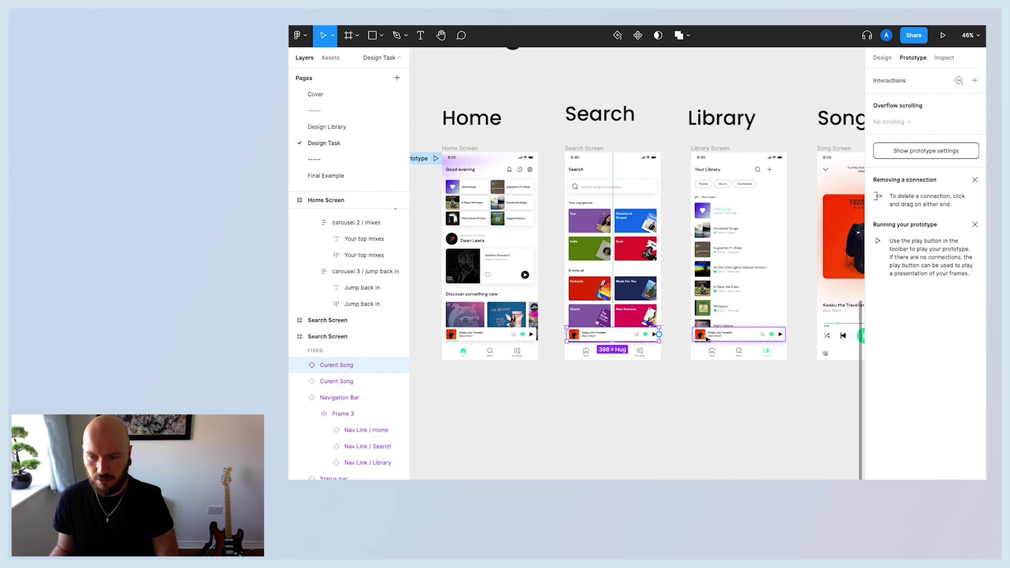
{"action": "left_click", "coordinate": [784, 337]}
{"action": "left_click", "coordinate": [798, 309]}
{"action": "key", "text": "Delete"}
{"action": "scroll", "coordinate": [799, 309], "scroll_direction": "right", "scroll_amount": 2}
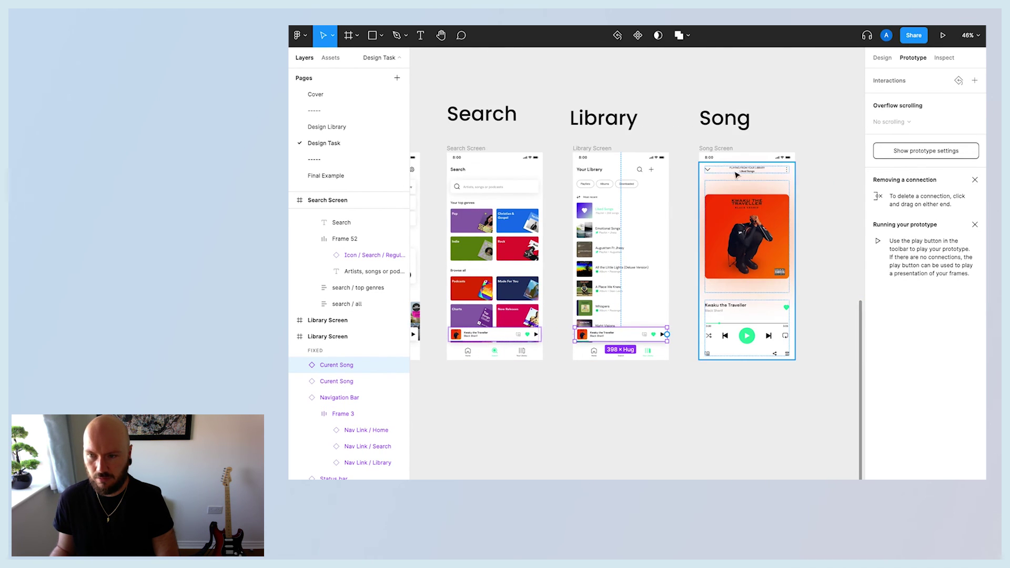
- Remove the Close overlay interaction from the hide icon in the Song Screen's header
{"action": "left_click", "coordinate": [708, 171]}
{"action": "left_click", "coordinate": [690, 214]}
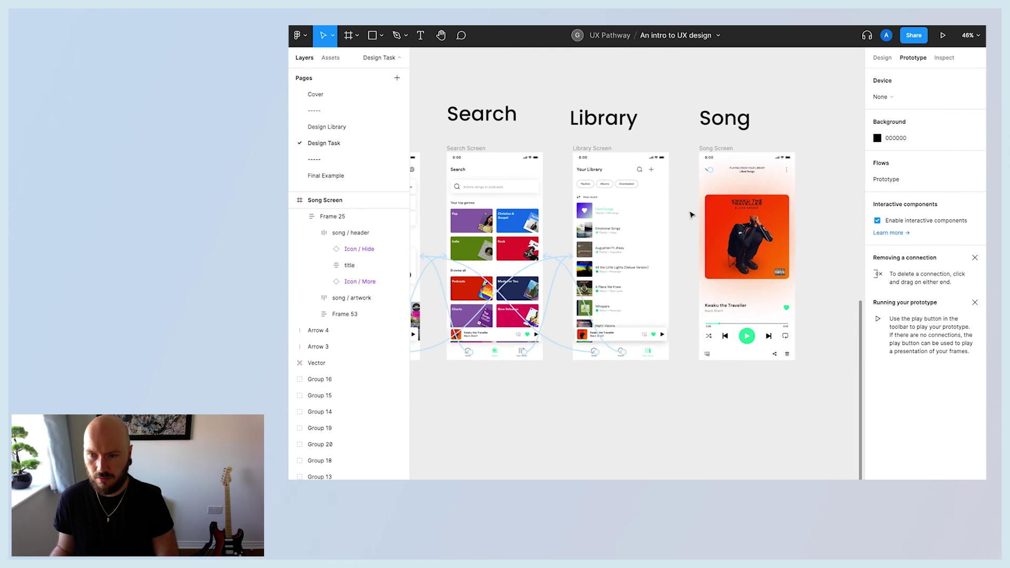
{"action": "scroll", "coordinate": [700, 212], "scroll_direction": "left", "scroll_amount": 1}
{"action": "left_click", "coordinate": [734, 172]}
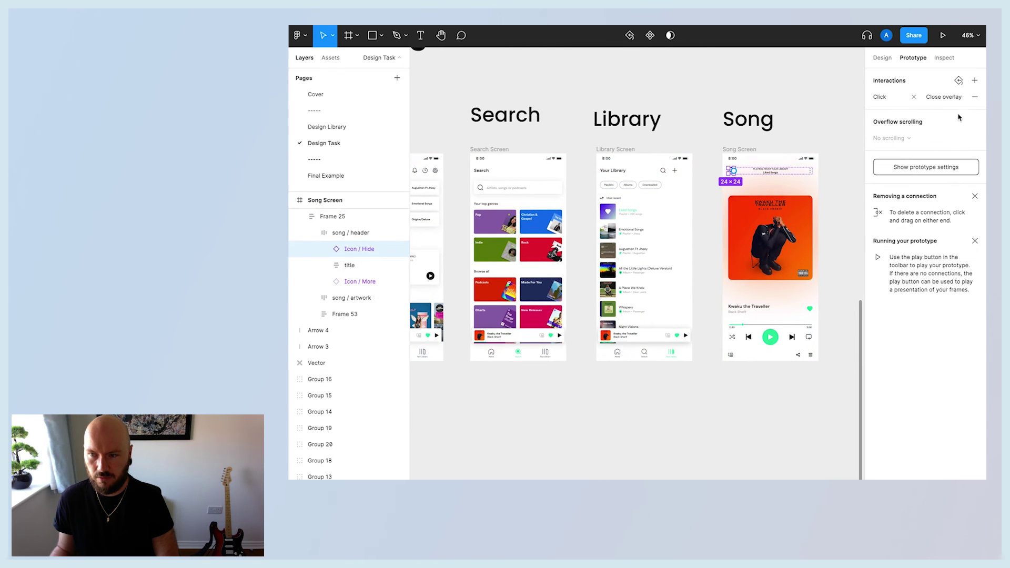
{"action": "left_click", "coordinate": [975, 96]}
{"action": "left_click", "coordinate": [806, 124]}
{"action": "scroll", "coordinate": [763, 263], "scroll_direction": "left", "scroll_amount": 4}
{"action": "scroll", "coordinate": [789, 342], "scroll_direction": "right", "scroll_amount": 3}
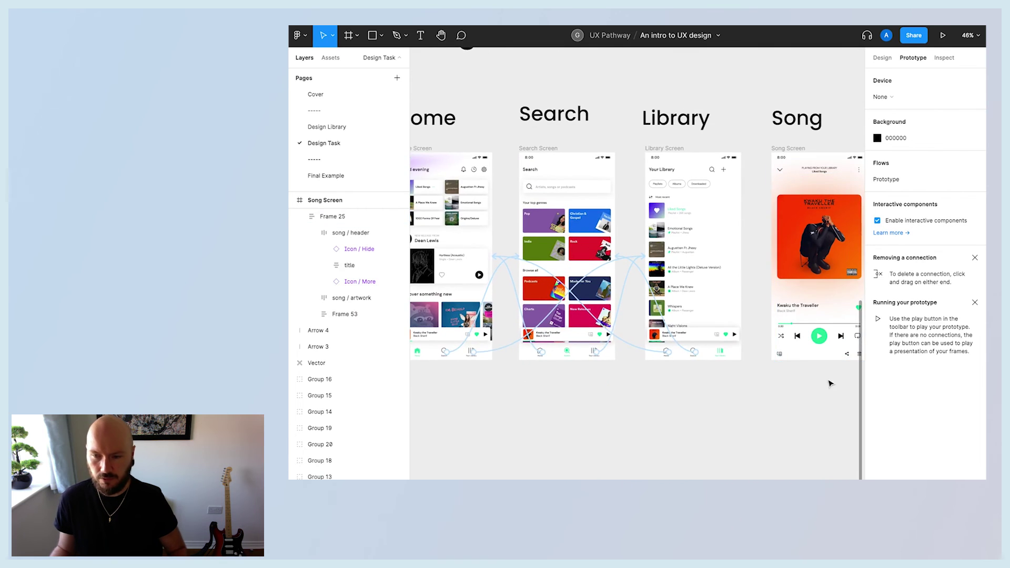
{"action": "scroll", "coordinate": [830, 384], "scroll_direction": "right", "scroll_amount": 3}
{"action": "scroll", "coordinate": [767, 390], "scroll_direction": "down", "scroll_amount": 3}
{"action": "scroll", "coordinate": [767, 391], "scroll_direction": "up", "scroll_amount": 6}
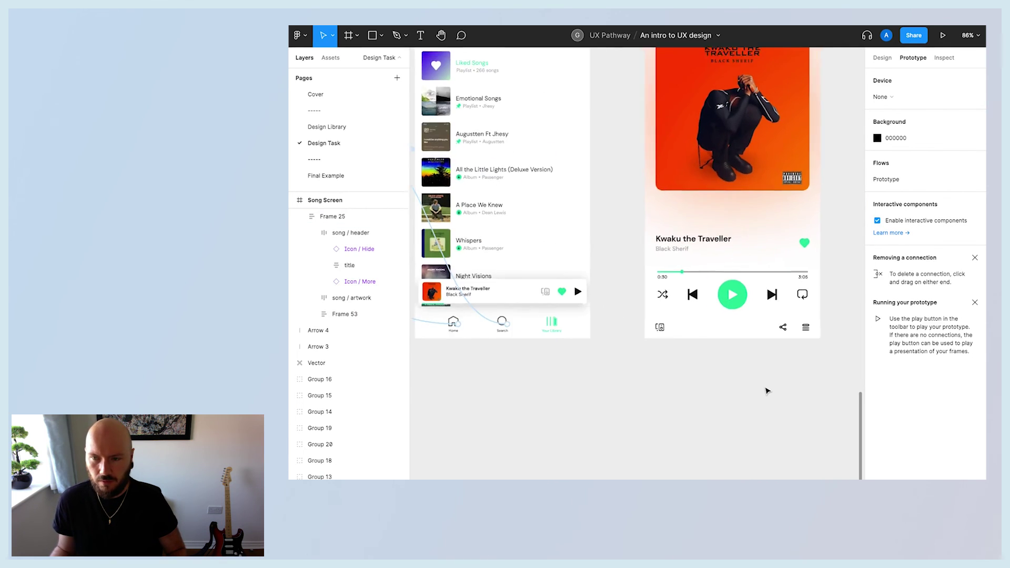
{"action": "scroll", "coordinate": [767, 391], "scroll_direction": "down", "scroll_amount": 2}
{"action": "scroll", "coordinate": [767, 391], "scroll_direction": "up", "scroll_amount": 2}
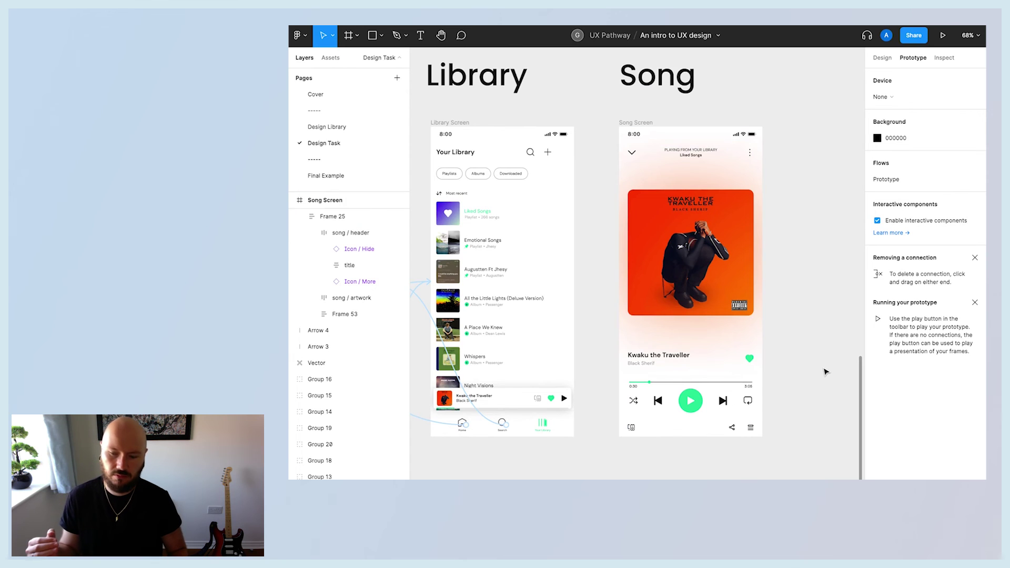
{"action": "scroll", "coordinate": [792, 413], "scroll_direction": "down", "scroll_amount": 5}
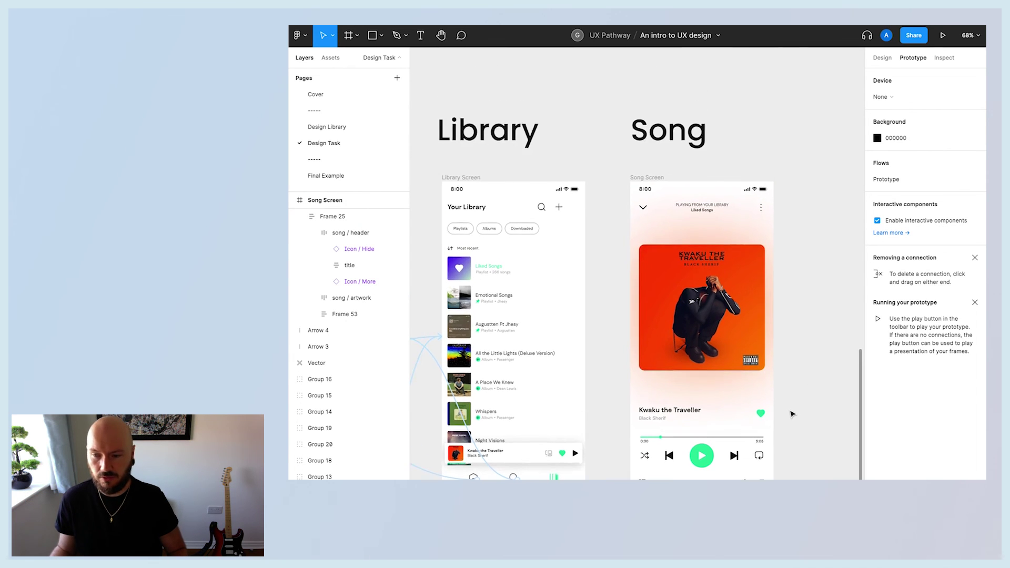
- Connect the Home Screen's current song bar to the Song Screen, keeping the Move in animation
{"action": "scroll", "coordinate": [783, 412], "scroll_direction": "left", "scroll_amount": 5}
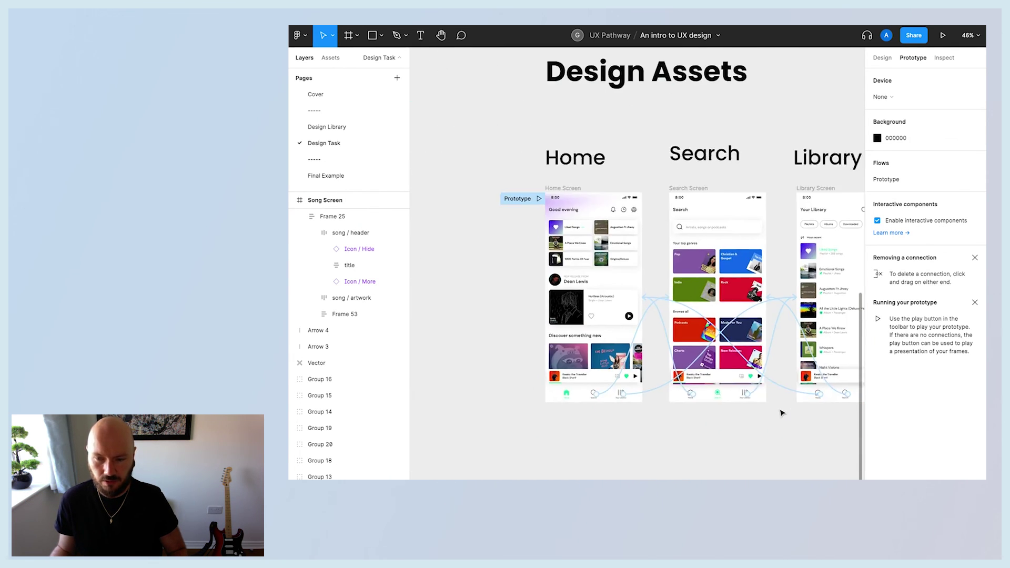
{"action": "scroll", "coordinate": [613, 437], "scroll_direction": "up", "scroll_amount": 3}
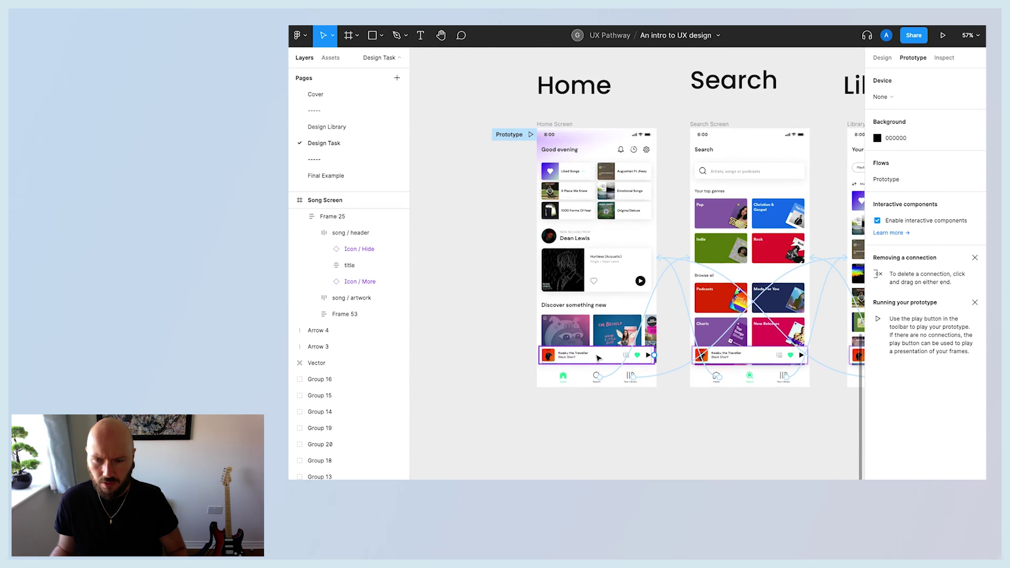
{"action": "left_click", "coordinate": [598, 358]}
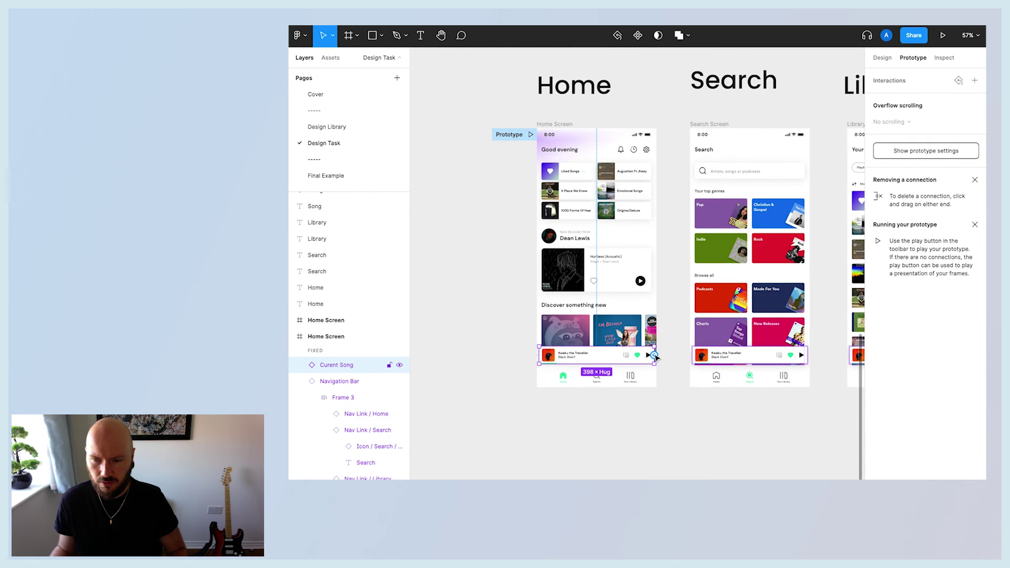
{"action": "left_click_drag", "start_coordinate": [655, 357], "coordinate": [726, 220]}
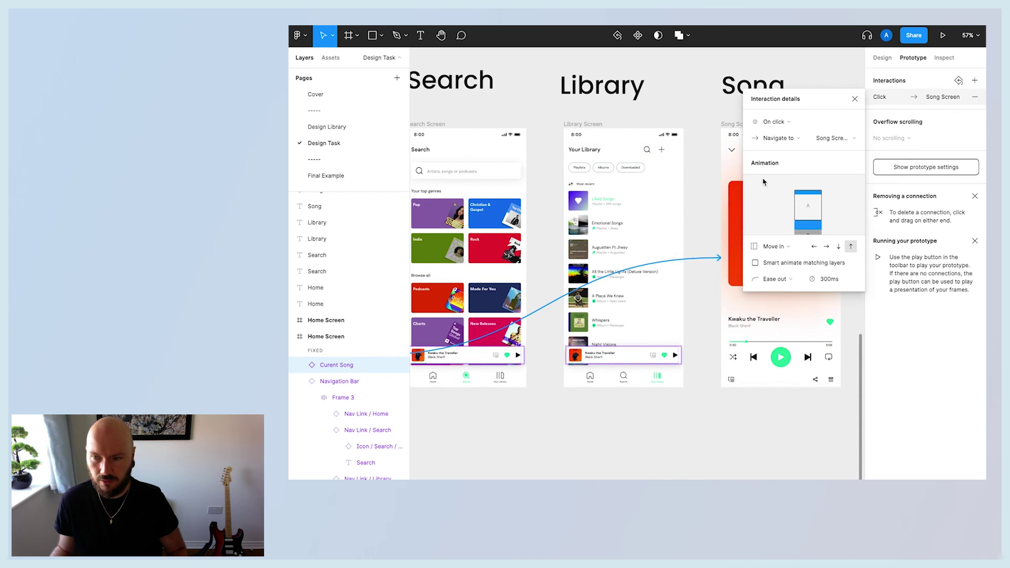
{"action": "left_click", "coordinate": [778, 247]}
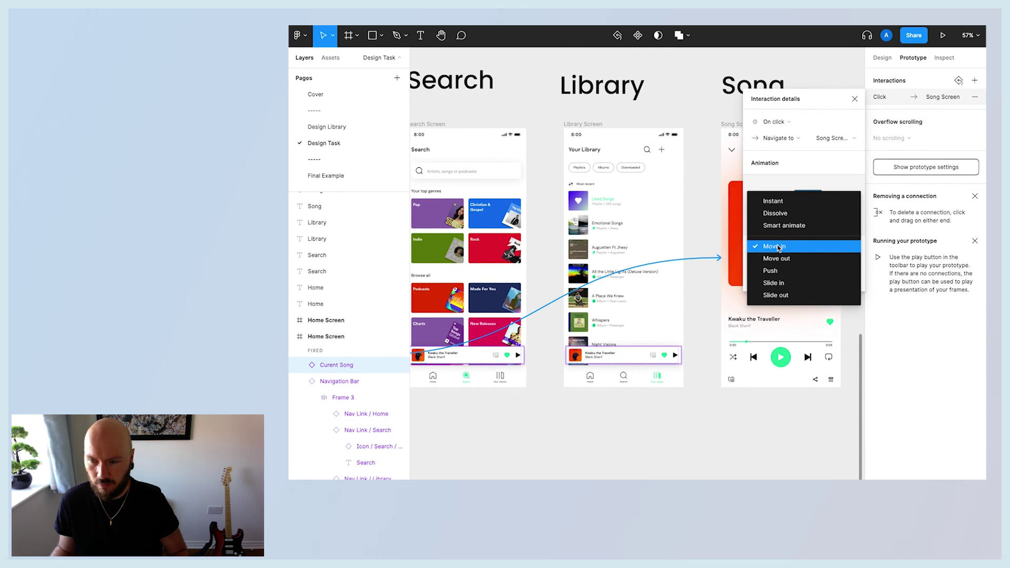
{"action": "left_click", "coordinate": [778, 247]}
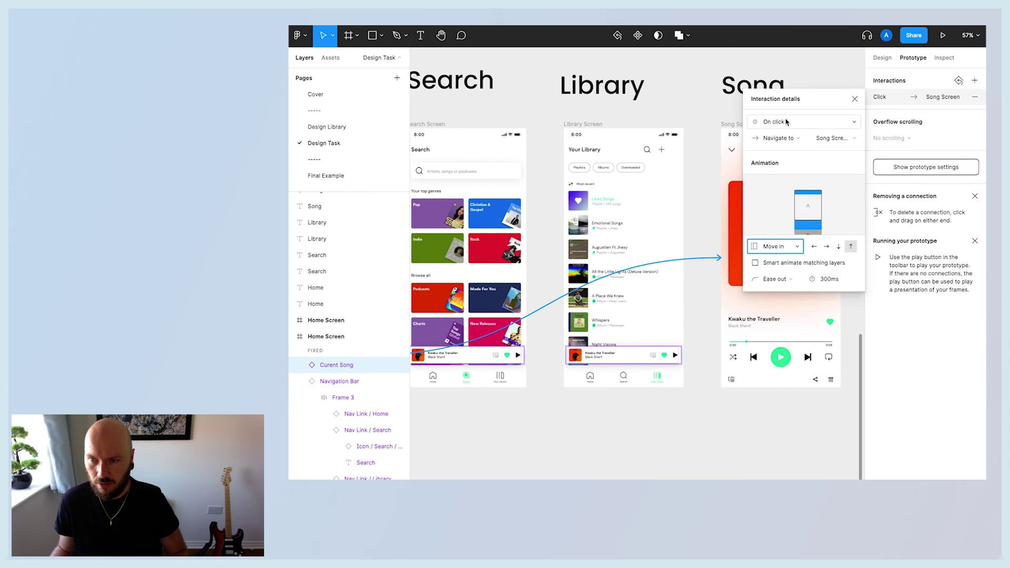
- Change the action of the Home Screen song bar's On click interaction to Open overlay
{"action": "left_click", "coordinate": [784, 121]}
{"action": "left_click", "coordinate": [786, 121]}
{"action": "left_click", "coordinate": [787, 138]}
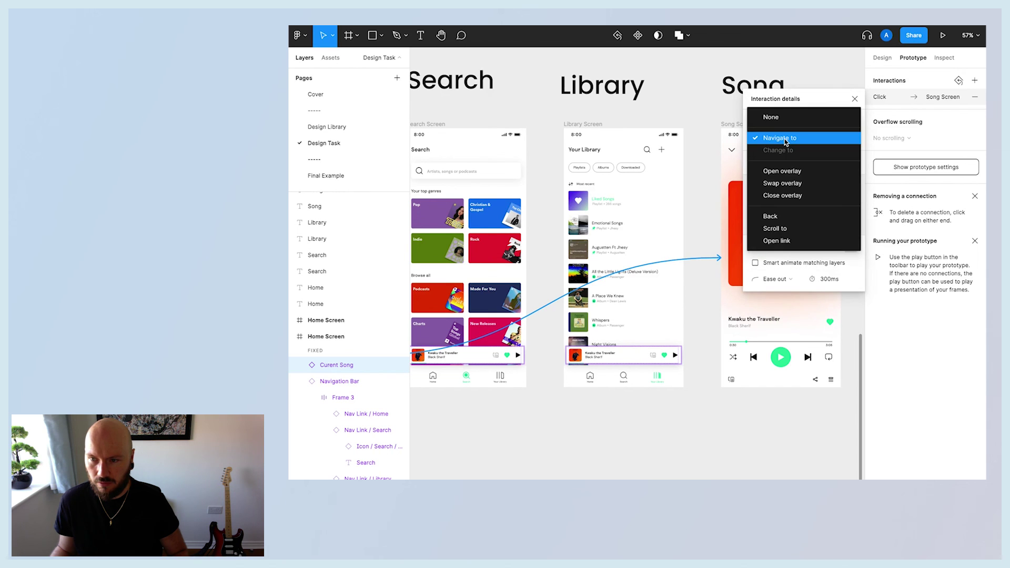
{"action": "left_click", "coordinate": [786, 173]}
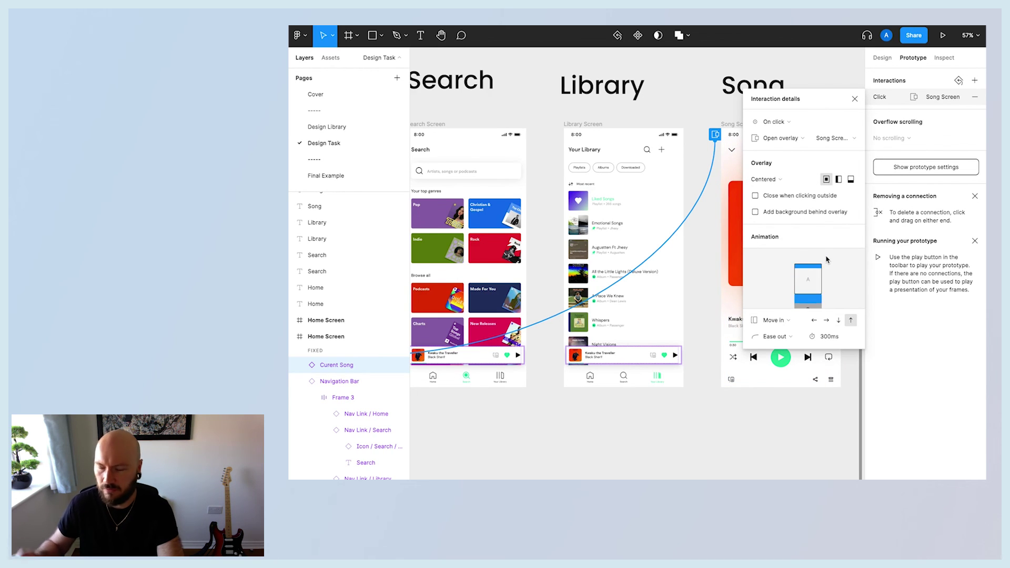
{"action": "left_click", "coordinate": [858, 103]}
- Copy the Home Screen's current song bar with its Open overlay connection onto the Search and Library screens and check the connections' details
{"action": "left_click", "coordinate": [704, 210]}
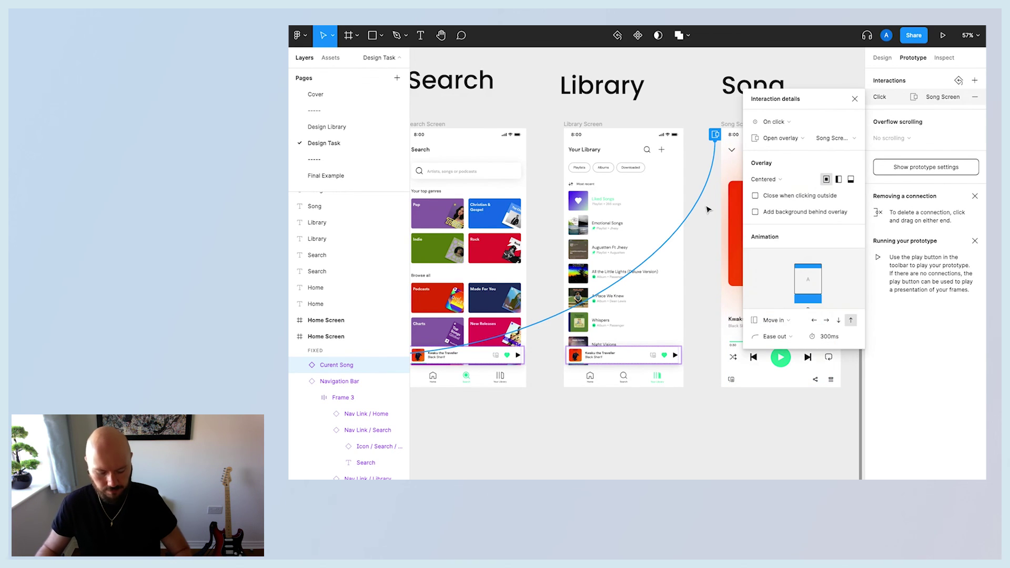
{"action": "left_click", "coordinate": [651, 443]}
{"action": "scroll", "coordinate": [616, 426], "scroll_direction": "left", "scroll_amount": 3}
{"action": "left_click", "coordinate": [614, 363]}
{"action": "scroll", "coordinate": [638, 377], "scroll_direction": "right", "scroll_amount": 2}
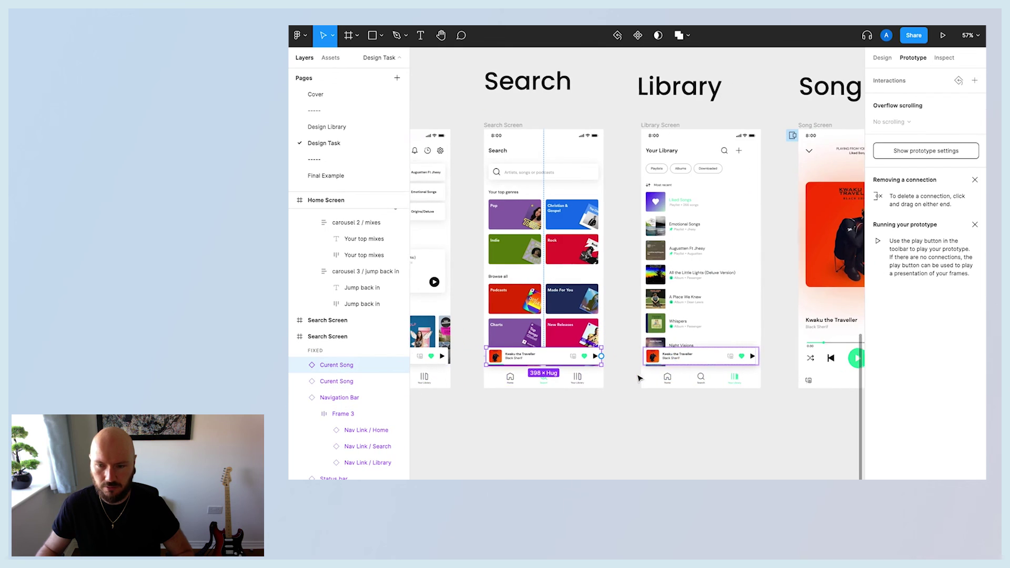
{"action": "scroll", "coordinate": [639, 378], "scroll_direction": "right", "scroll_amount": 1}
{"action": "left_click", "coordinate": [684, 355]}
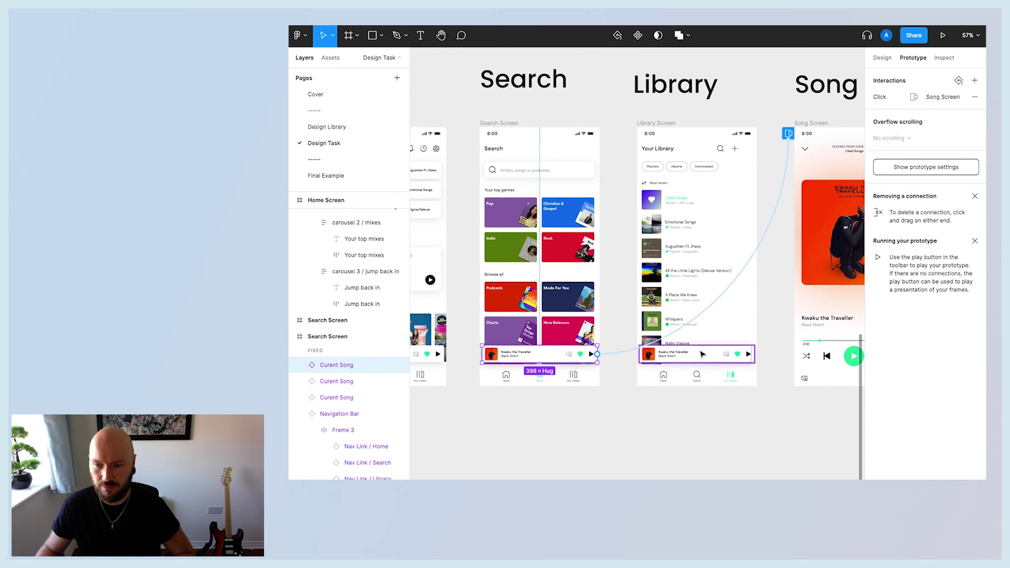
{"action": "scroll", "coordinate": [713, 441], "scroll_direction": "right", "scroll_amount": 3}
{"action": "left_click", "coordinate": [721, 448]}
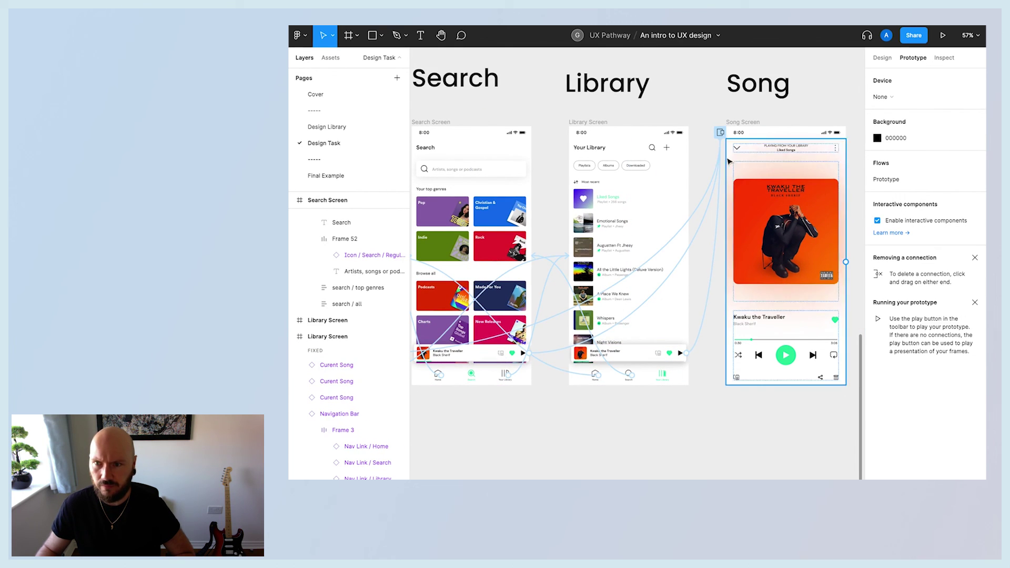
{"action": "left_click", "coordinate": [720, 133]}
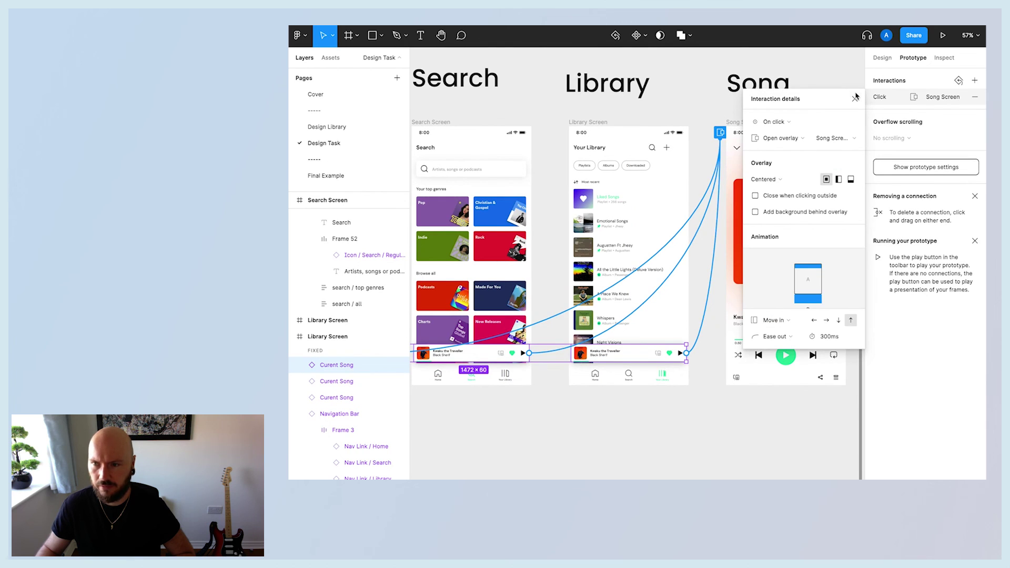